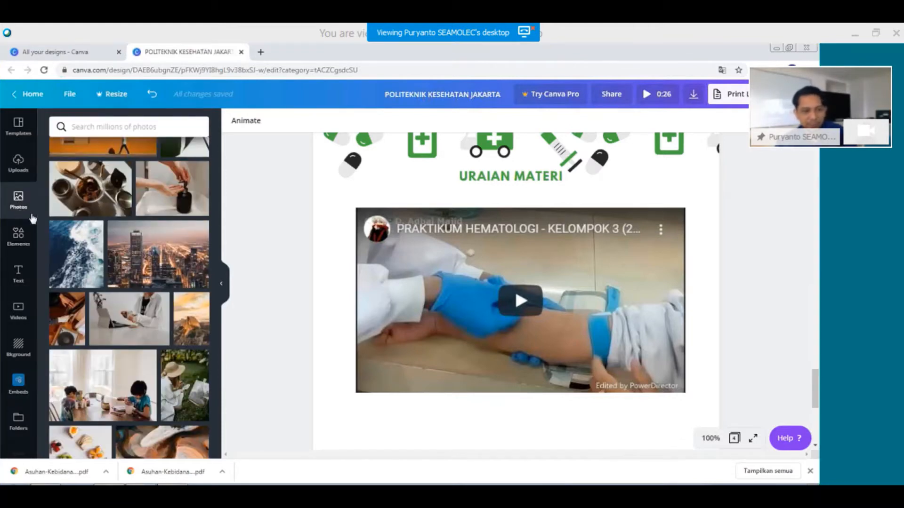
Try the featured paper note graphic with a paper clip below the video, and delete it.
click(18, 237)
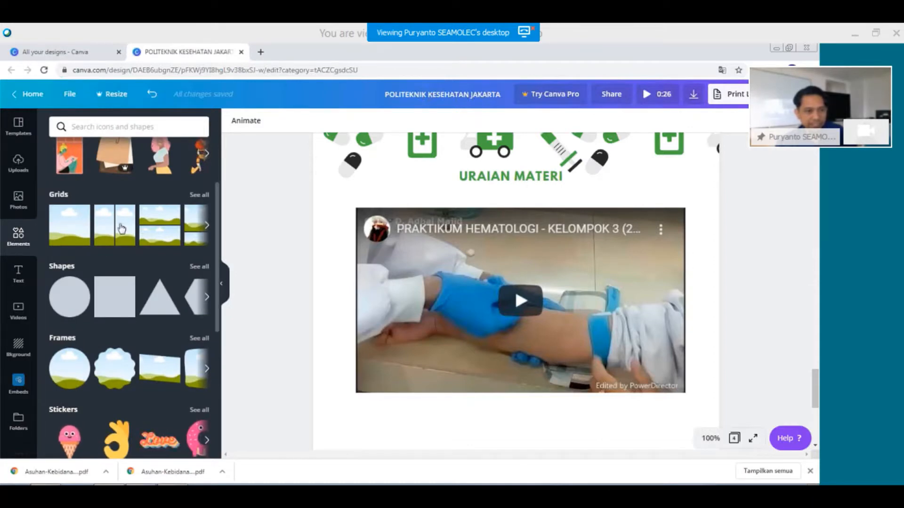
scroll(123, 219, up, 1)
scroll(150, 236, down, 3)
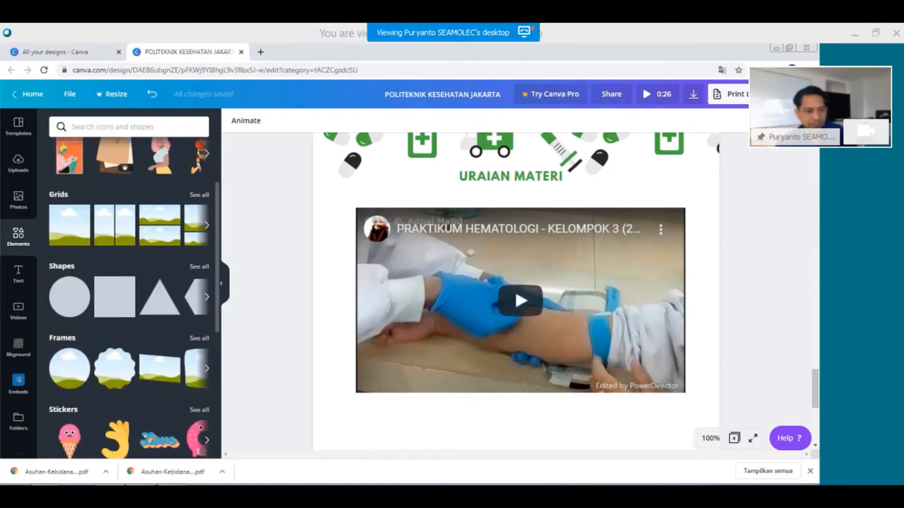
scroll(148, 235, up, 4)
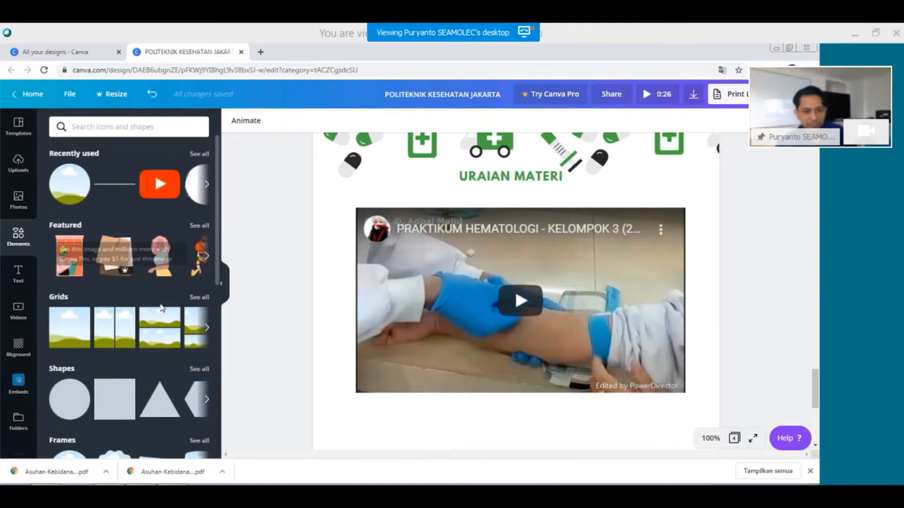
scroll(450, 394, down, 3)
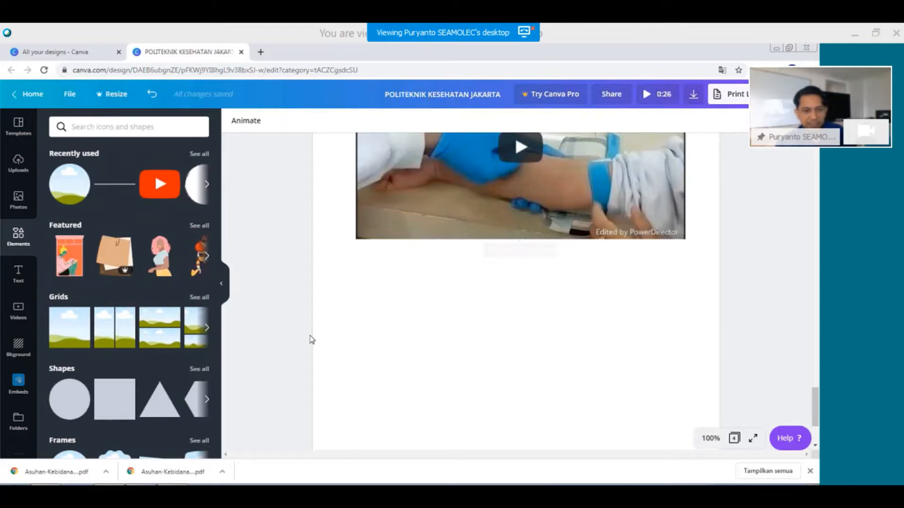
click(115, 256)
drag(522, 246, 475, 349)
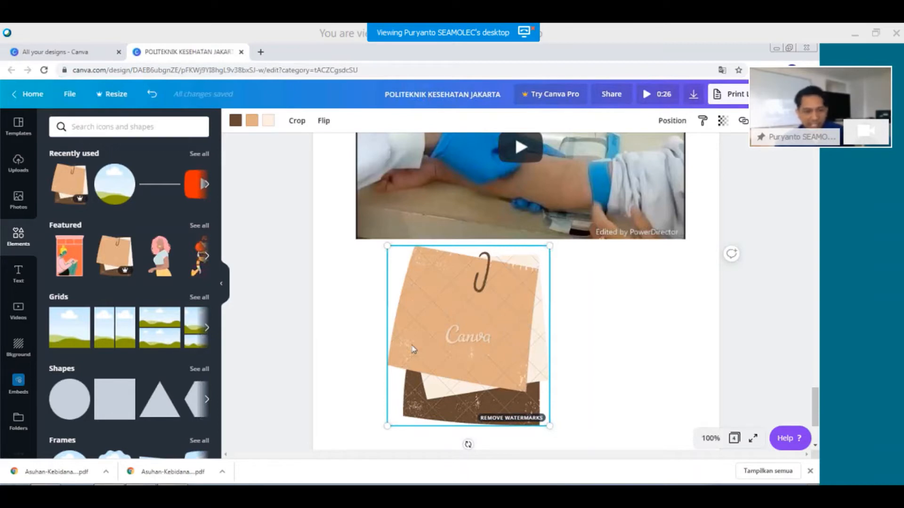
key(Delete)
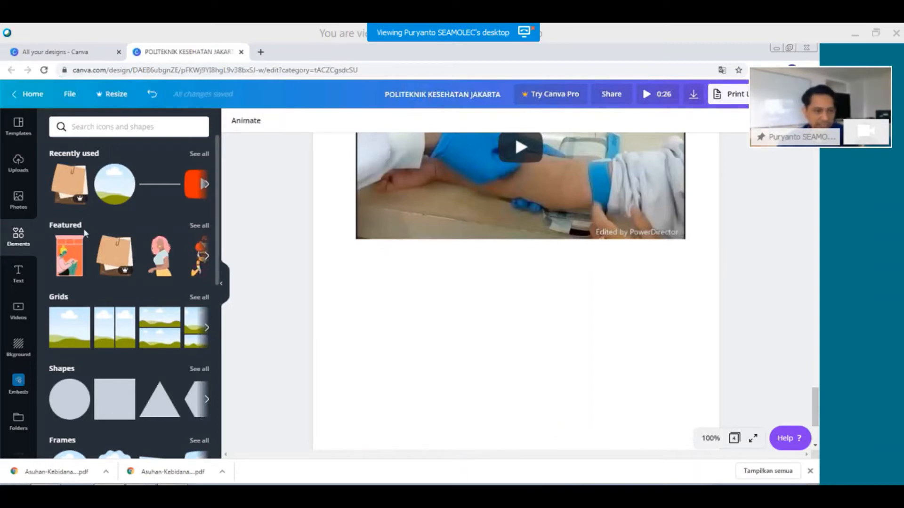
Show the complete Featured elements collection and look through its illustrations.
click(204, 227)
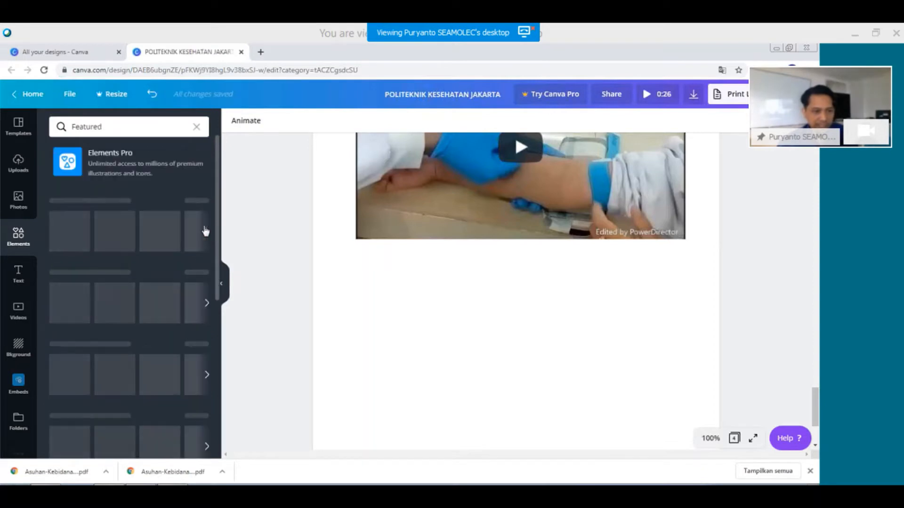
scroll(68, 315, down, 1)
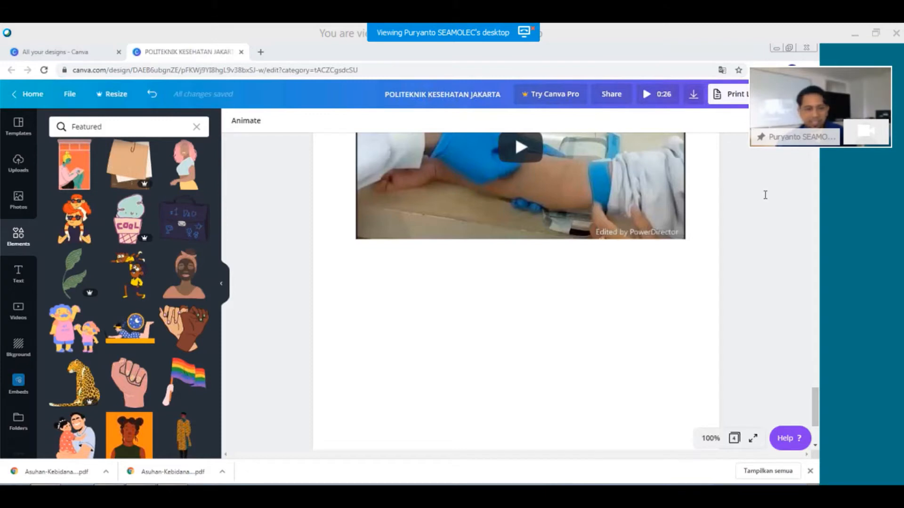
Look over the thumbnails of all saved designs, and return to the POLITEKNIK KESEHATAN JAKARTA design.
click(60, 48)
scroll(429, 281, down, 2)
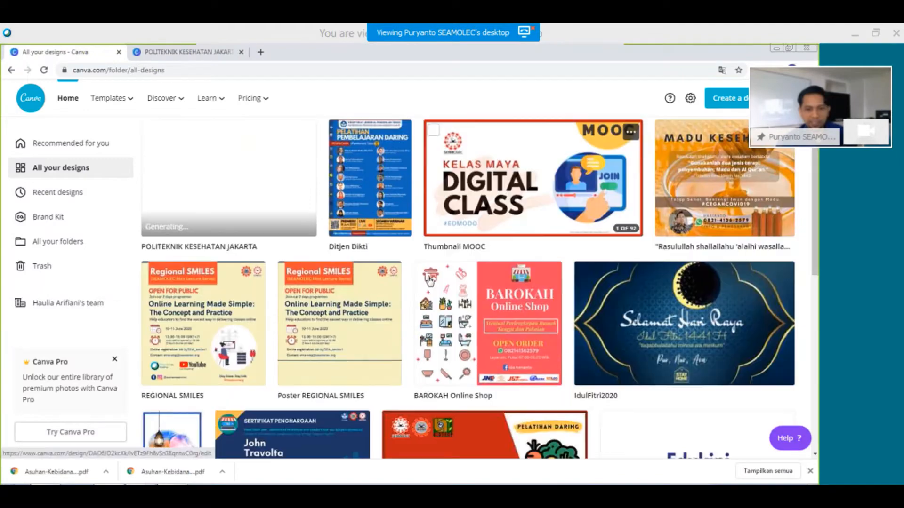
scroll(429, 281, up, 2)
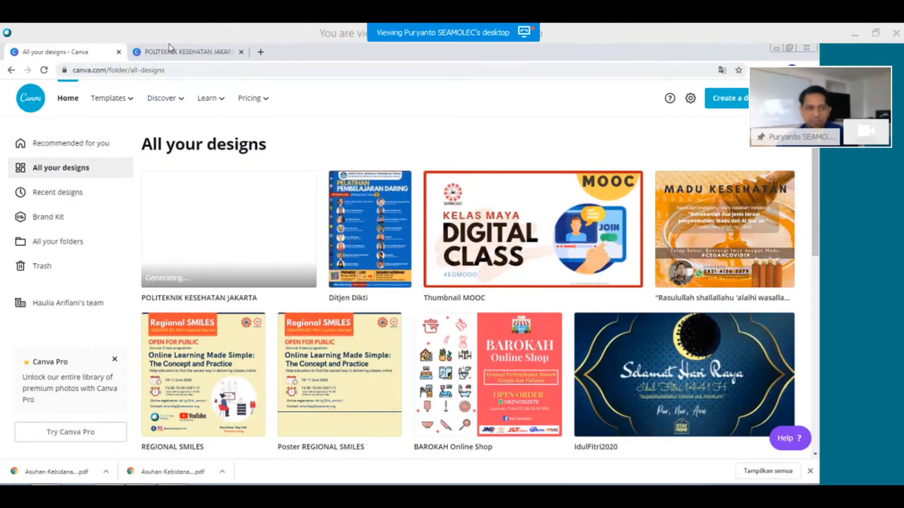
click(188, 52)
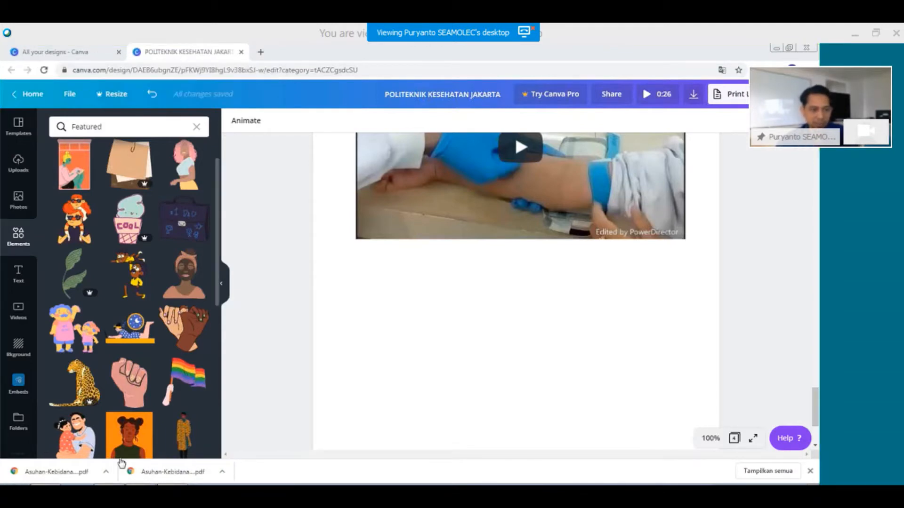
Switch to the Downloads folder in the file explorer and open the Nifas Pertemuan 1 PDF.
key(alt+Tab)
click(149, 217)
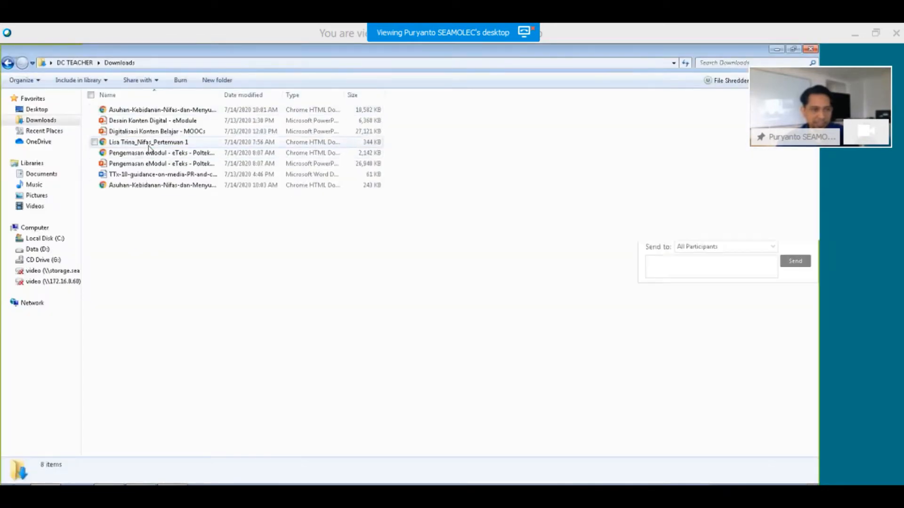
double_click(129, 142)
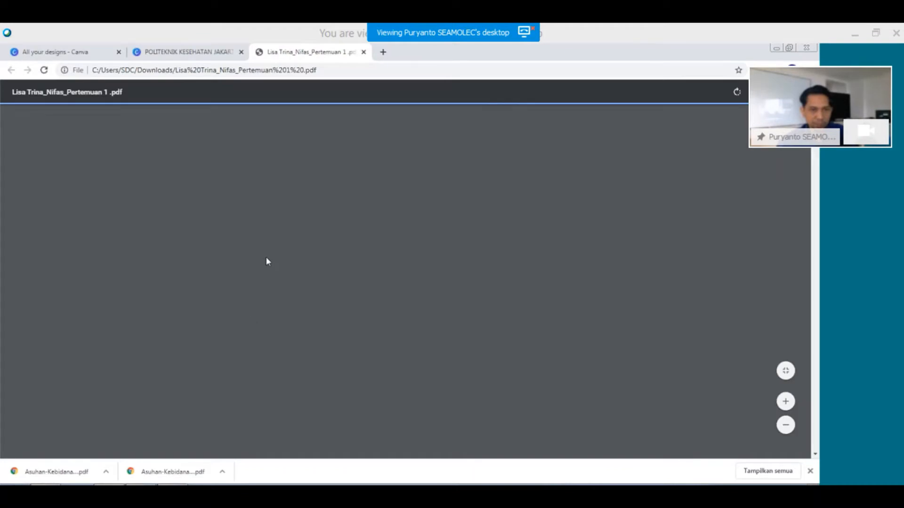
Copy the whole bulleted list under TUJUAN PEMBELAJARAN on page 2 of the PDF.
scroll(296, 282, down, 15)
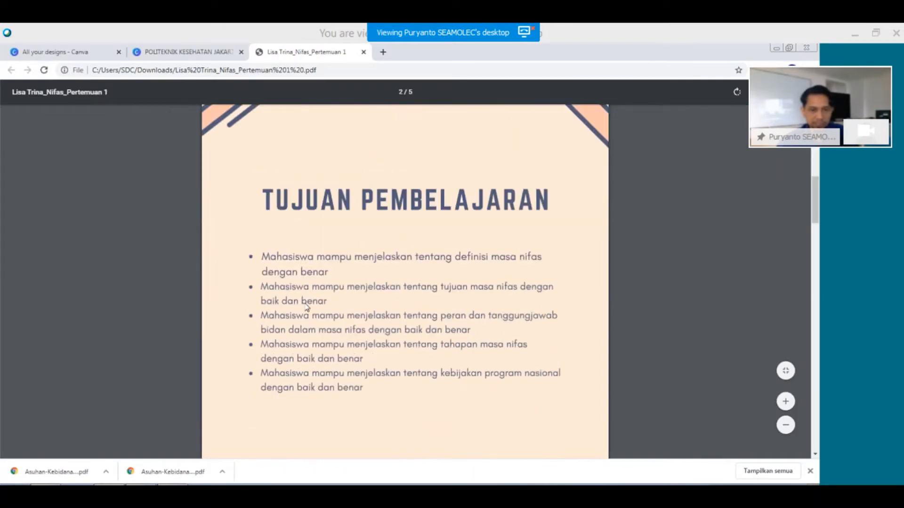
scroll(272, 213, up, 8)
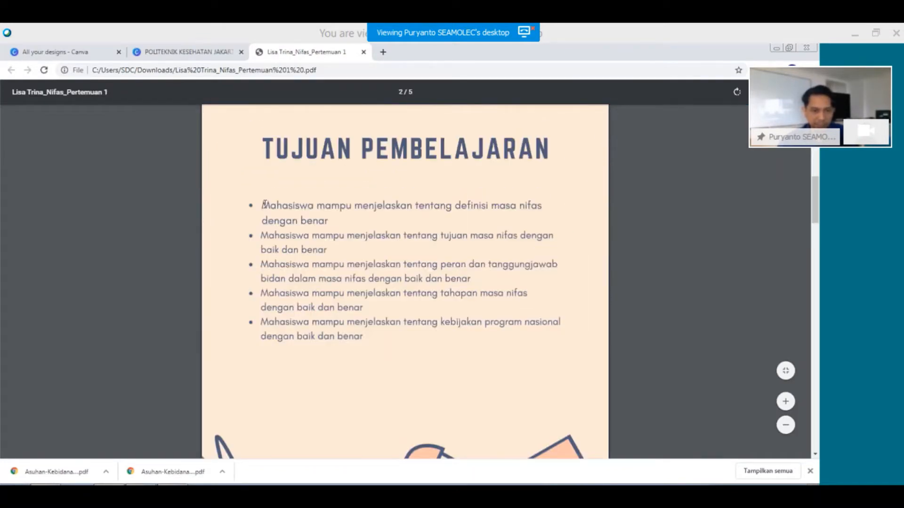
drag(262, 205, 367, 337)
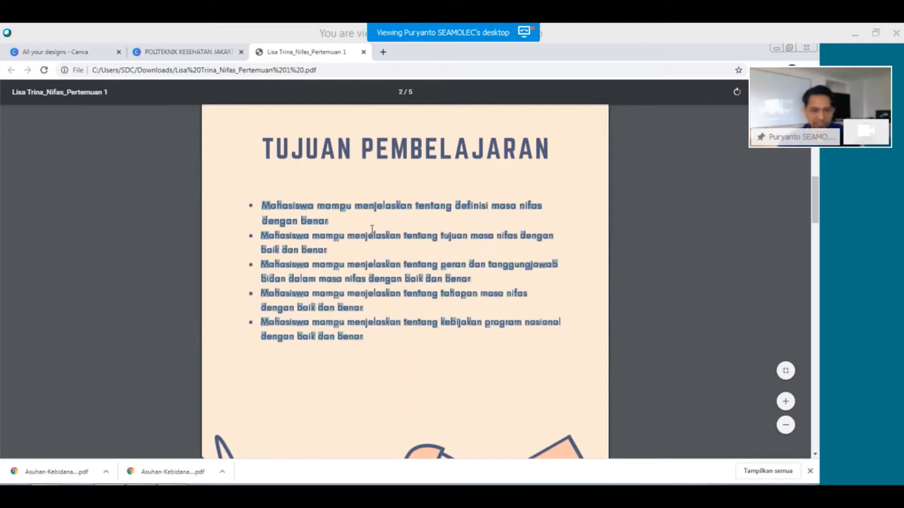
right_click(372, 238)
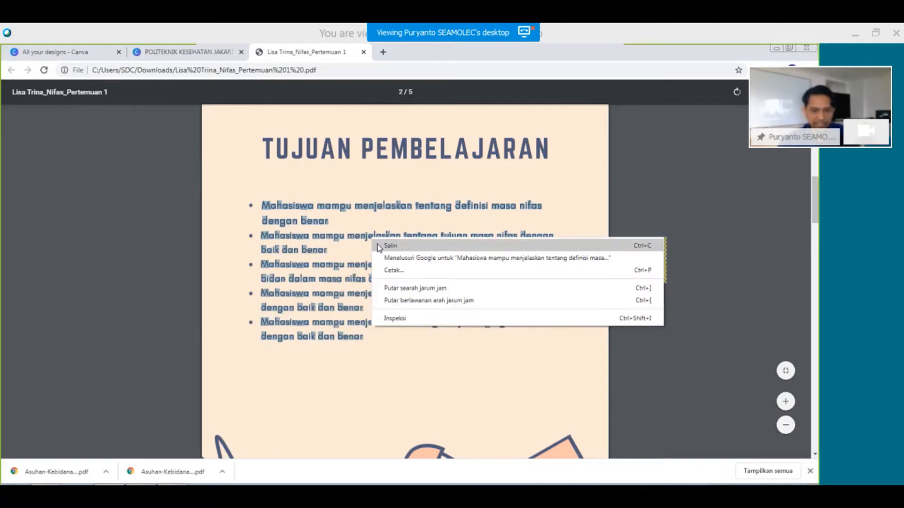
click(389, 246)
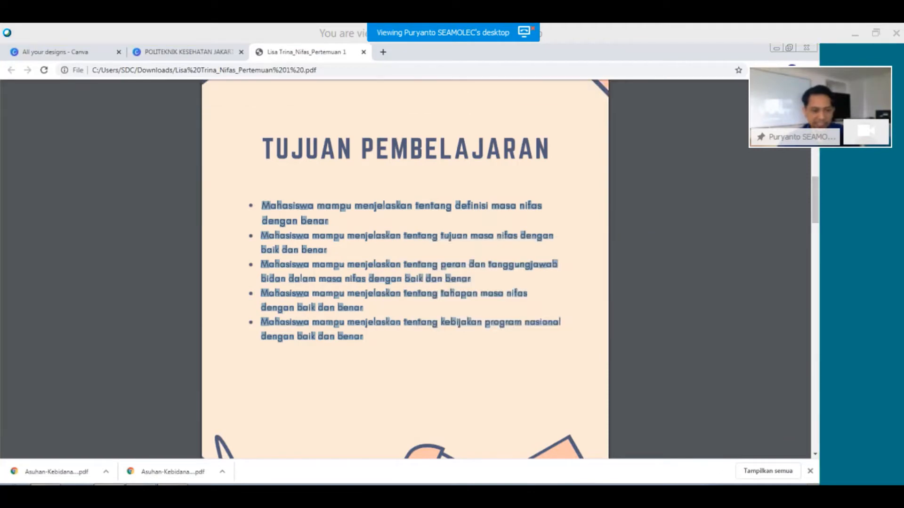
Paste the copied learning objectives into a new Notepad document and select all of the text.
key(super)
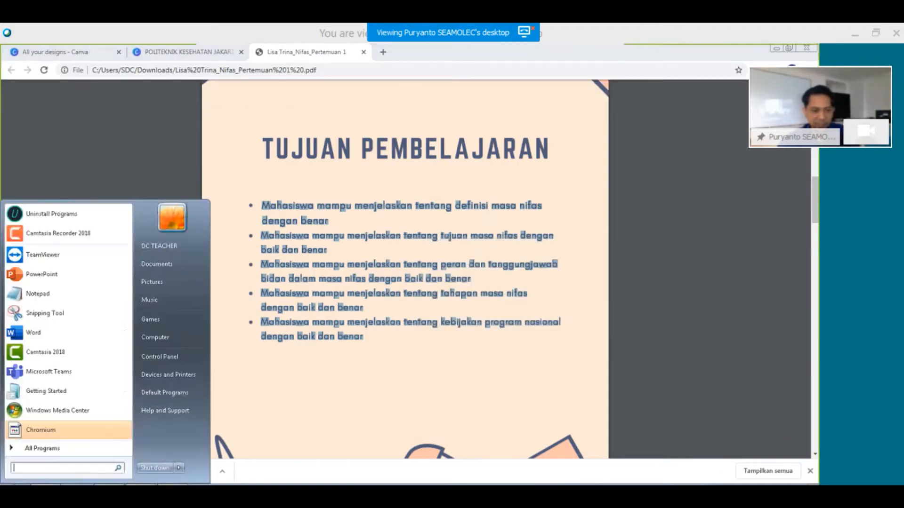
click(40, 294)
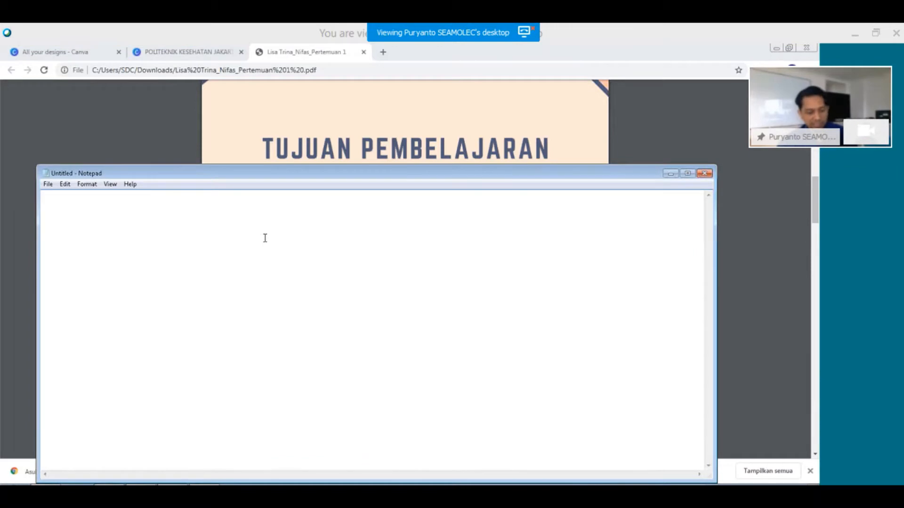
key(ctrl+v)
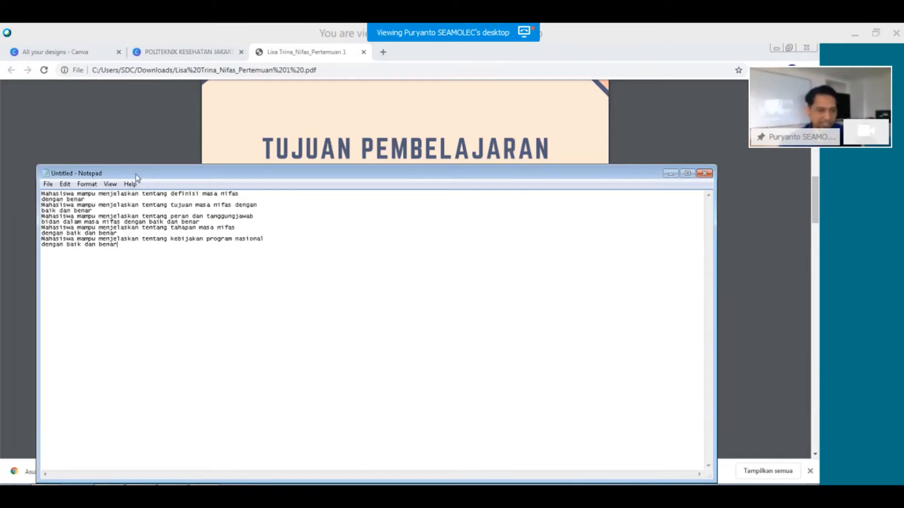
drag(262, 173, 386, 205)
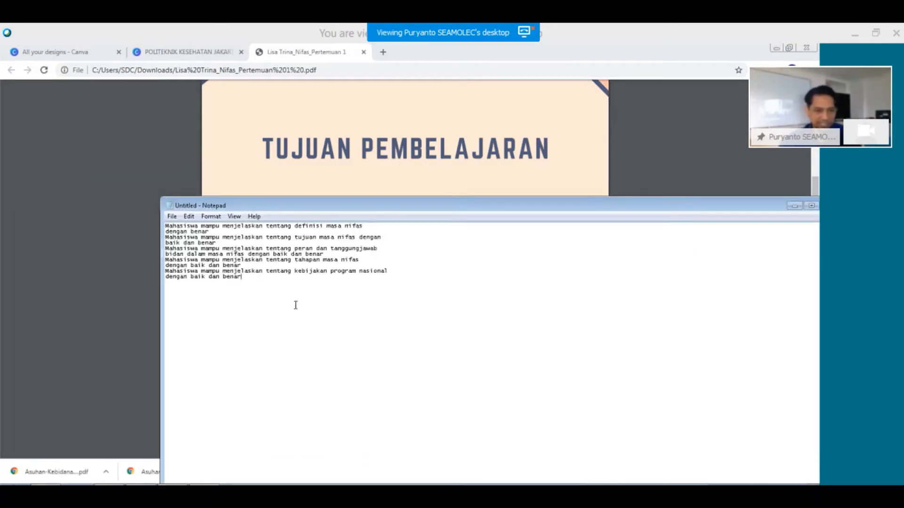
drag(296, 305, 166, 225)
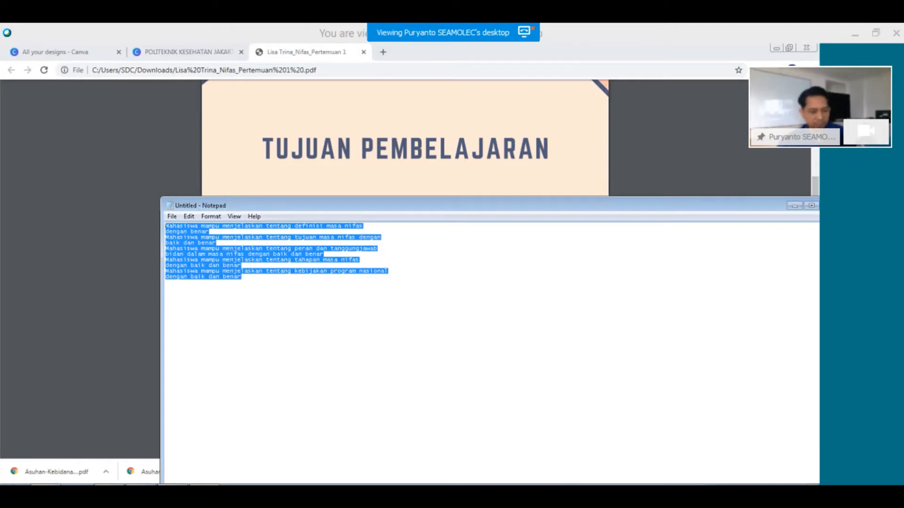
key(super)
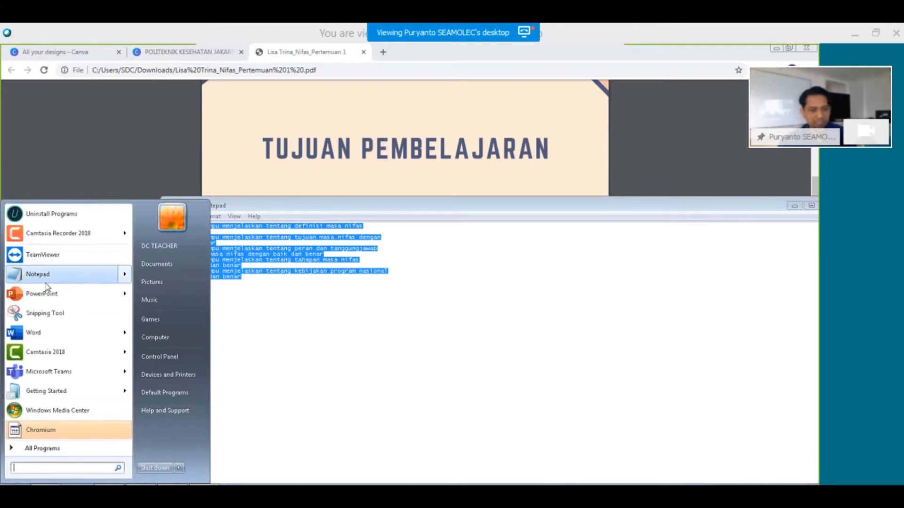
click(345, 309)
key(ctrl+a)
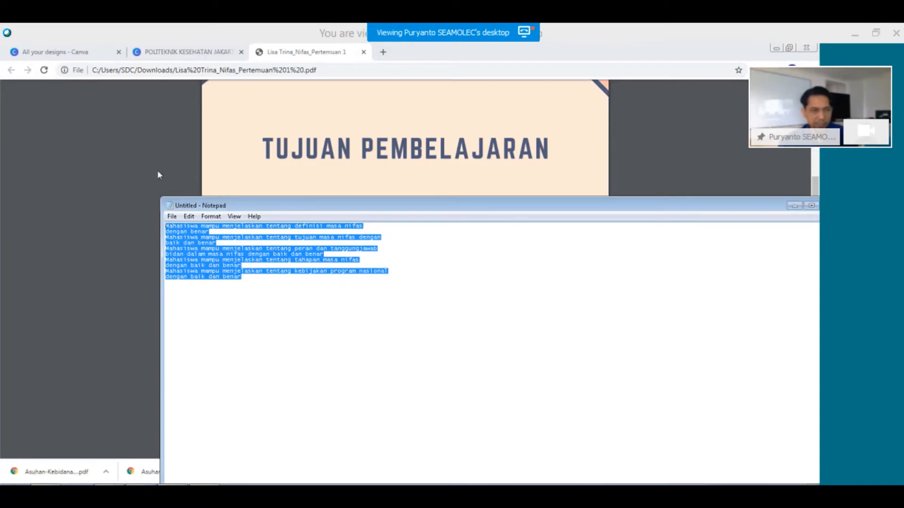
Return to the POLITEKNIK KESEHATAN JAKARTA design in Canva, at the empty area below the video.
click(121, 172)
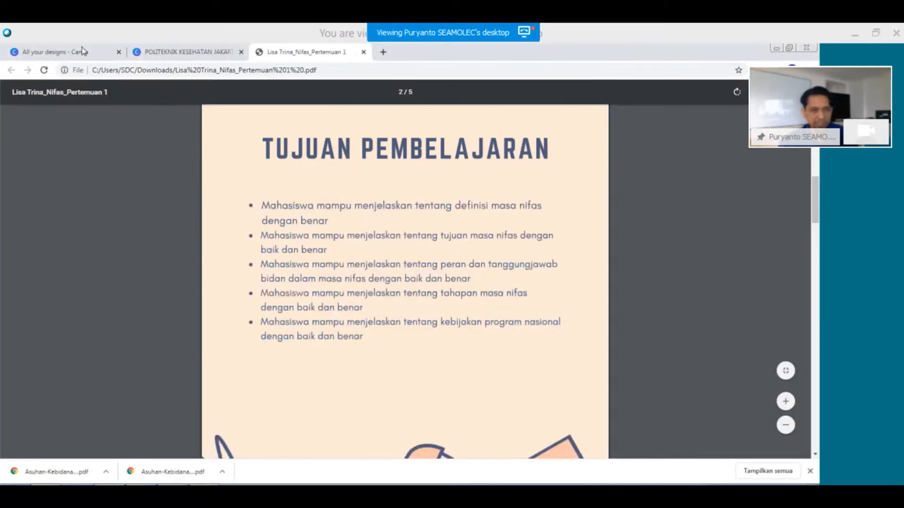
click(83, 50)
click(185, 47)
scroll(410, 347, down, 1)
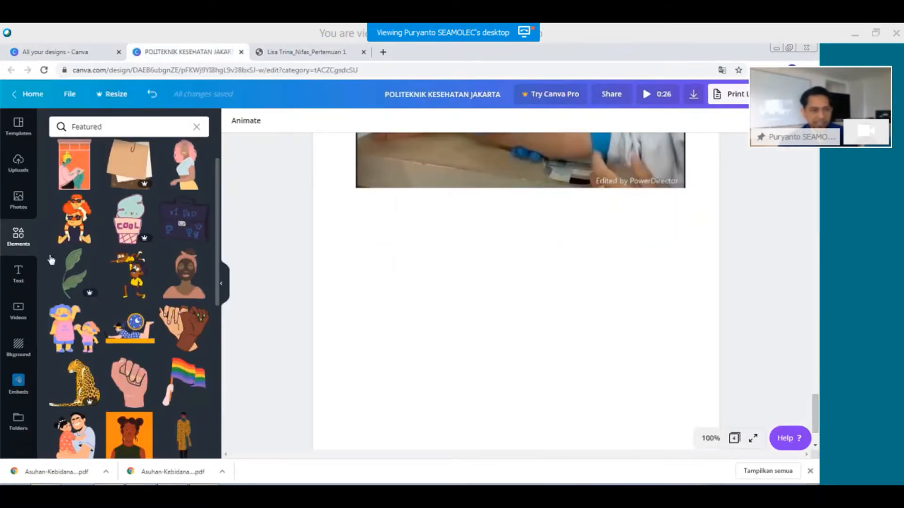
Try pasting the learning objectives into a new subheading text box below the video, and delete that text.
click(18, 276)
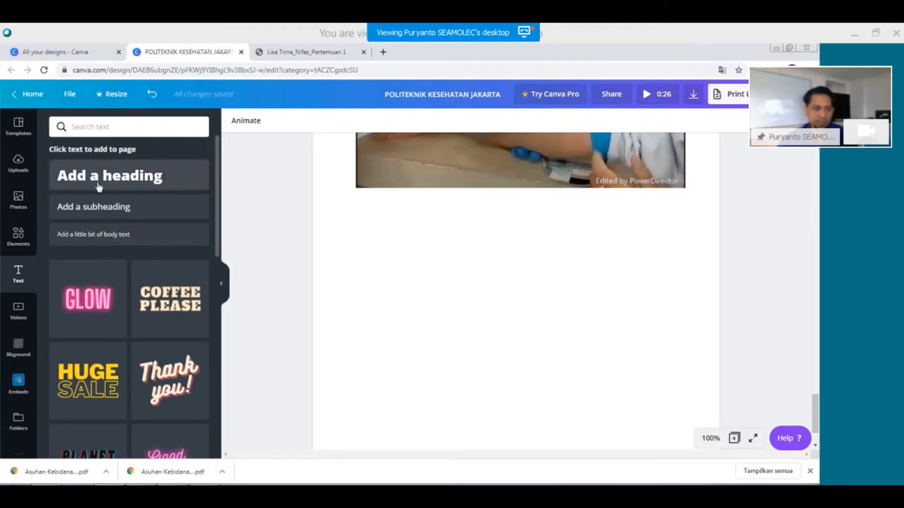
click(90, 213)
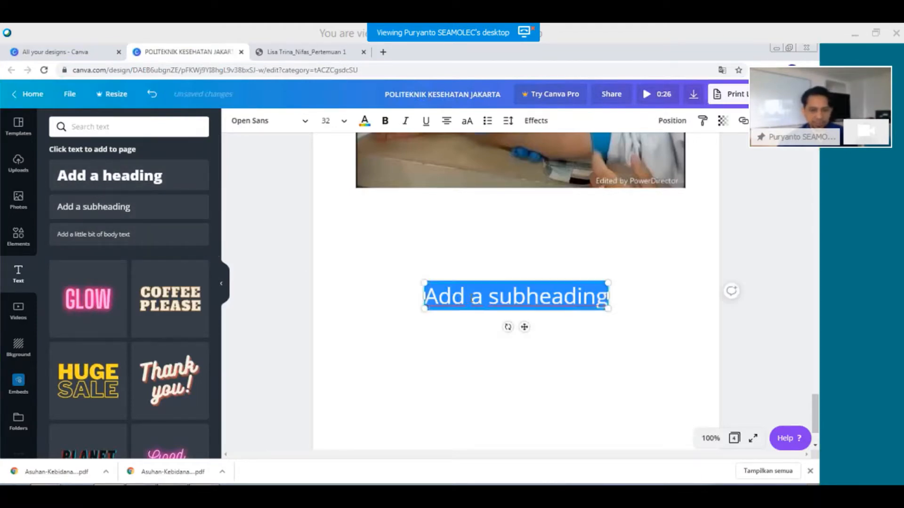
key(ctrl+v)
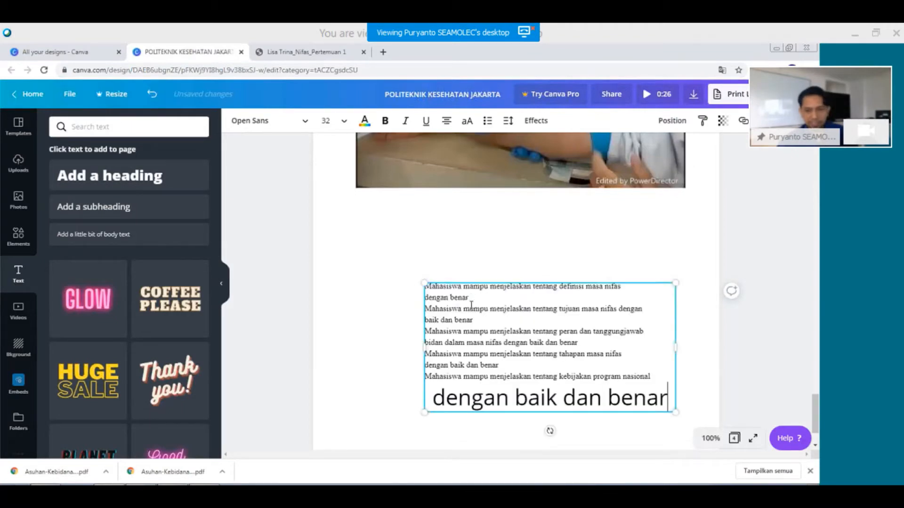
key(ctrl+a)
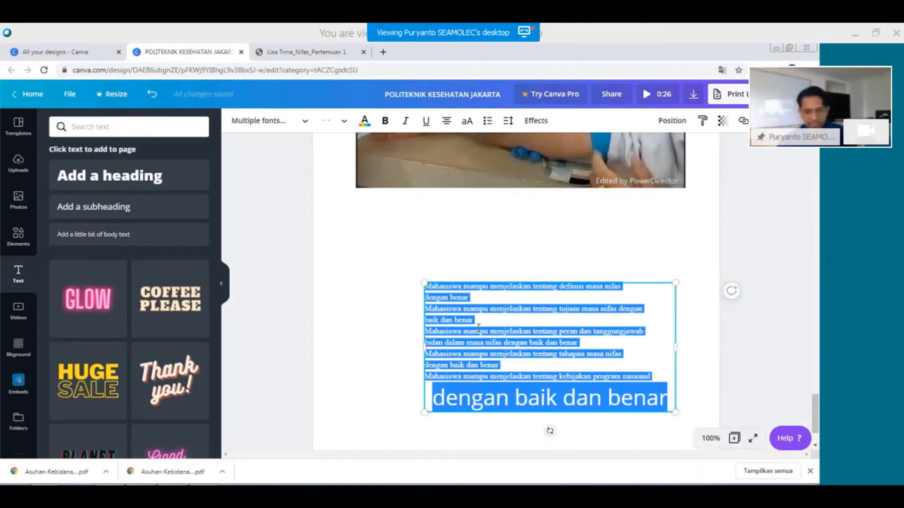
key(BackSpace)
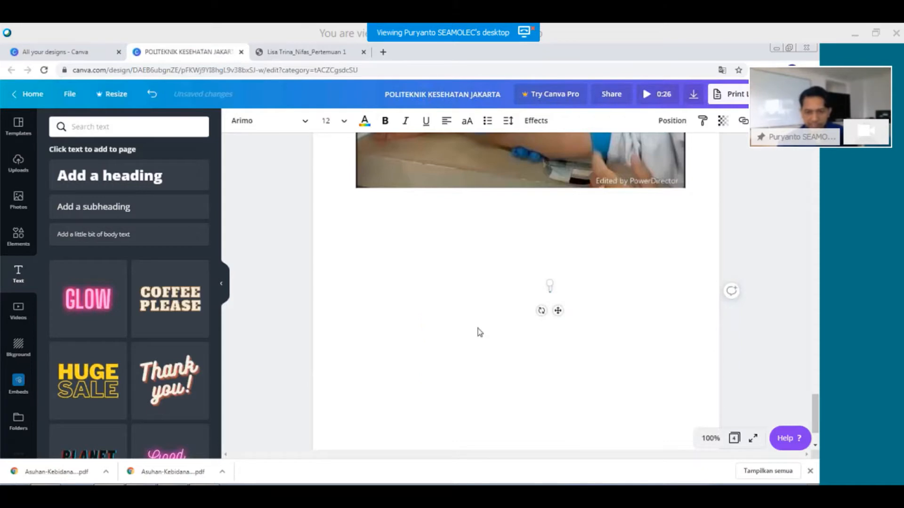
click(425, 278)
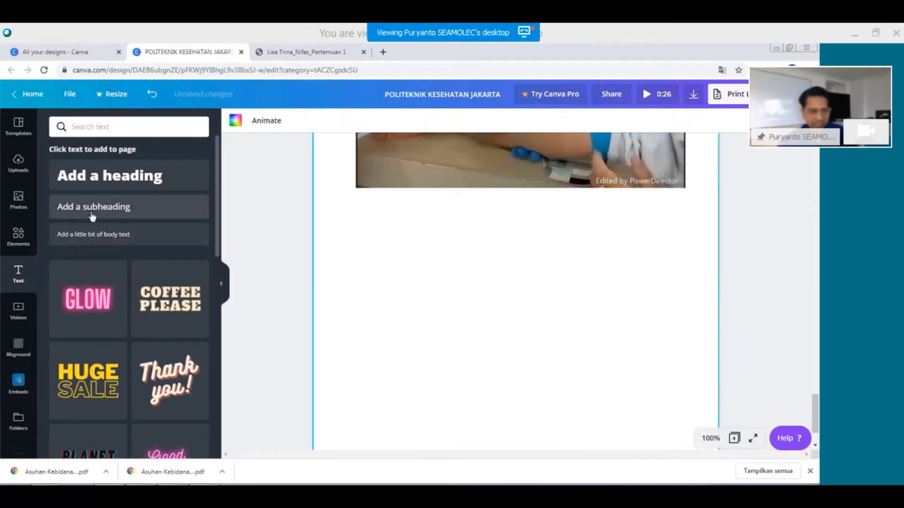
Paste the learning objectives into a new body text box below the video and delete the oversized last line "dengan baik dan benar".
click(128, 235)
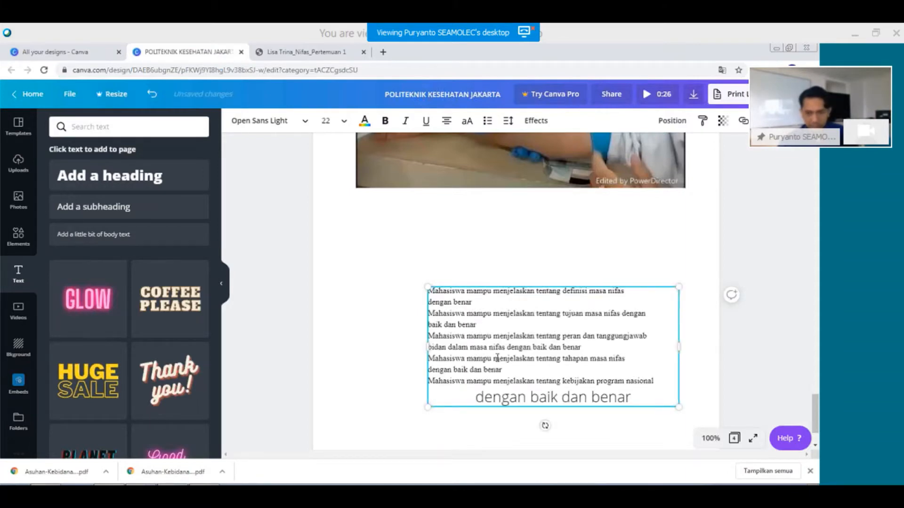
drag(639, 397, 419, 288)
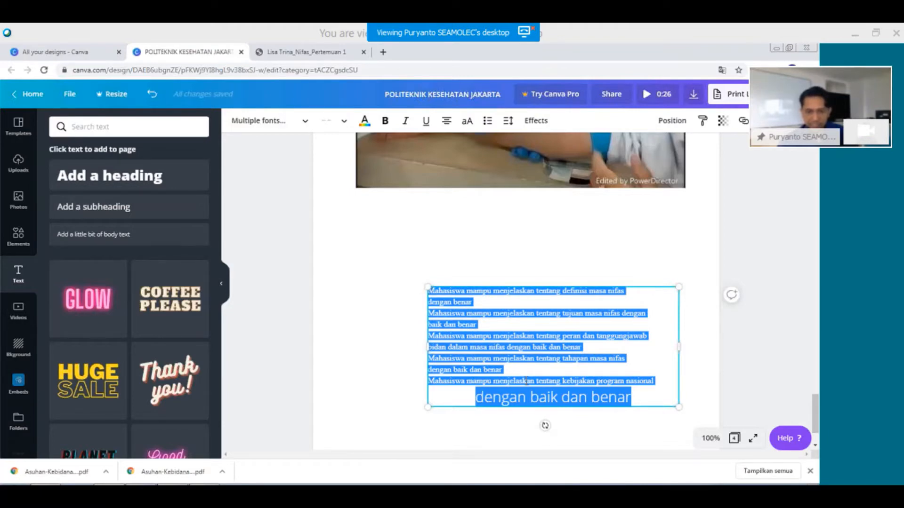
drag(632, 398, 468, 396)
key(BackSpace)
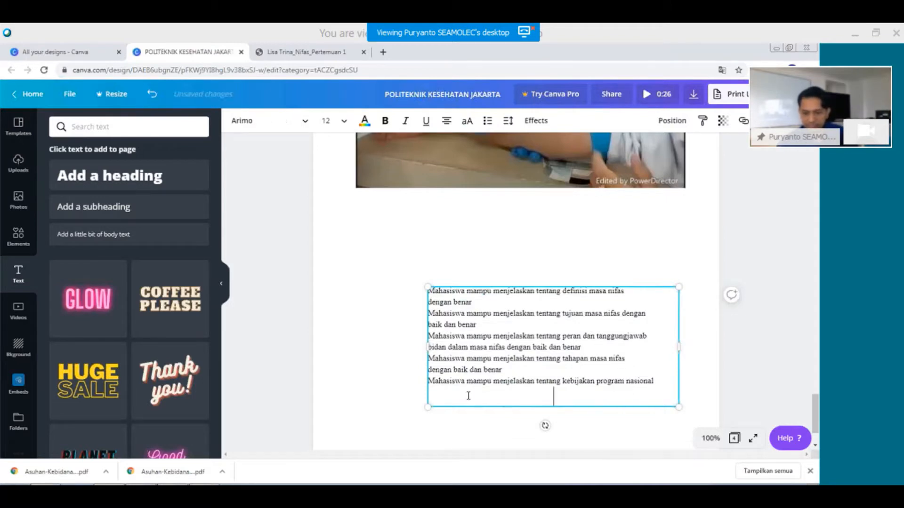
key(BackSpace)
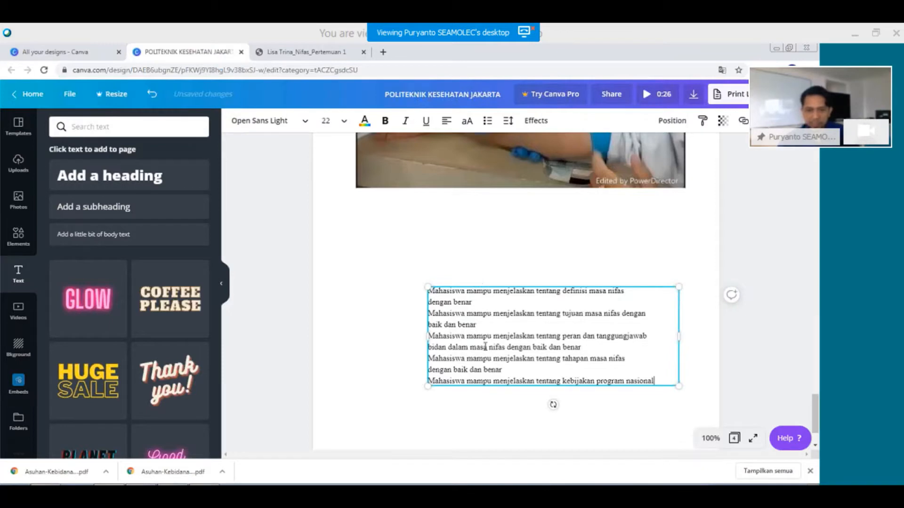
Move the learning-objectives text box closer beneath the video on page 4, near the video's left edge.
scroll(485, 346, up, 1)
click(488, 376)
scroll(483, 393, up, 15)
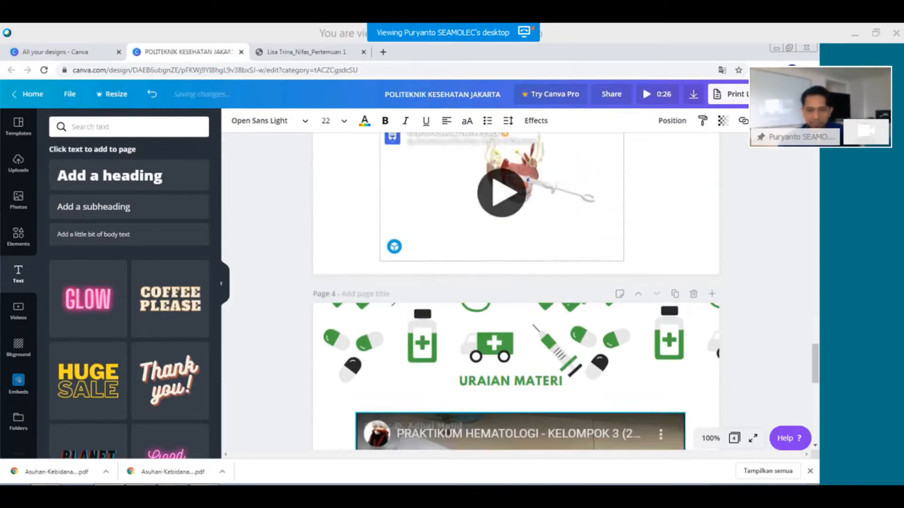
scroll(482, 396, down, 1)
scroll(490, 377, up, 1)
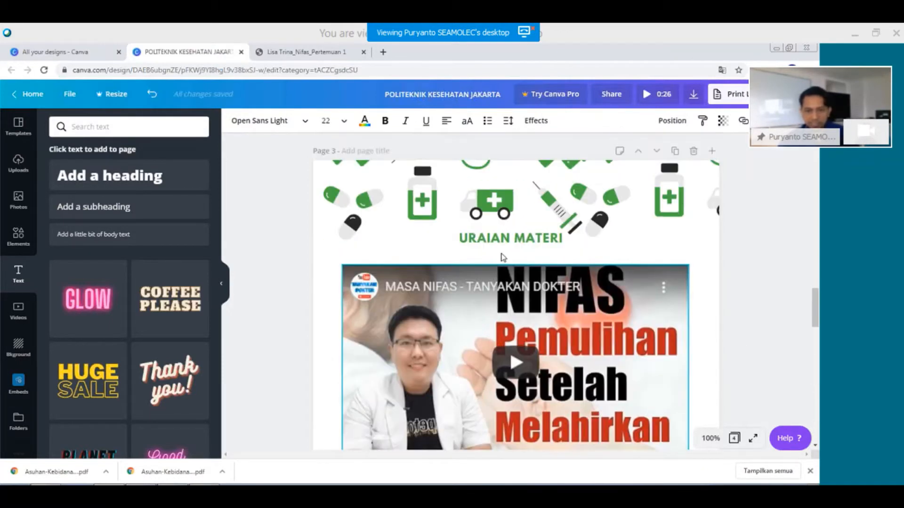
scroll(515, 320, down, 9)
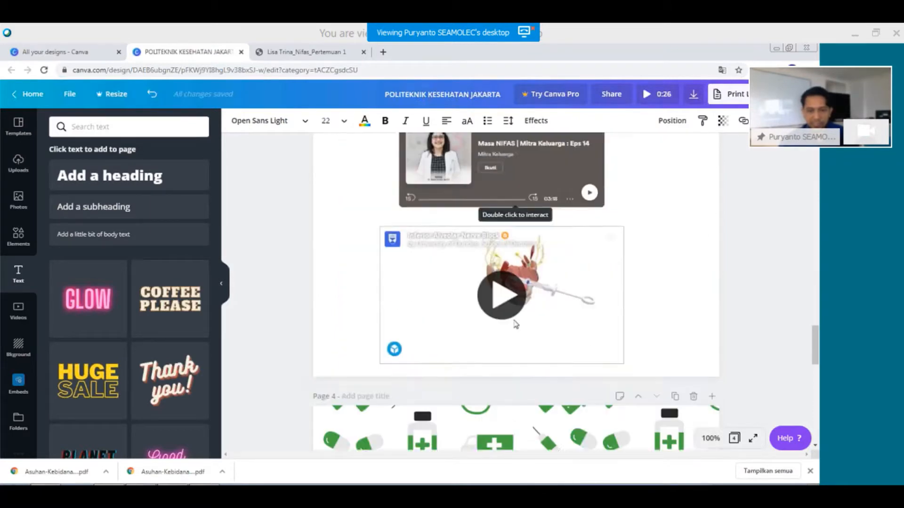
scroll(476, 426, down, 2)
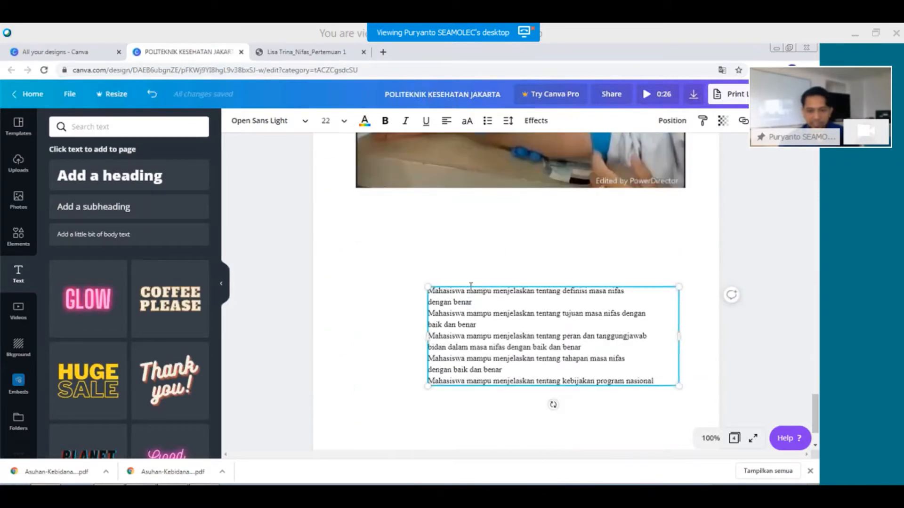
drag(469, 285, 404, 233)
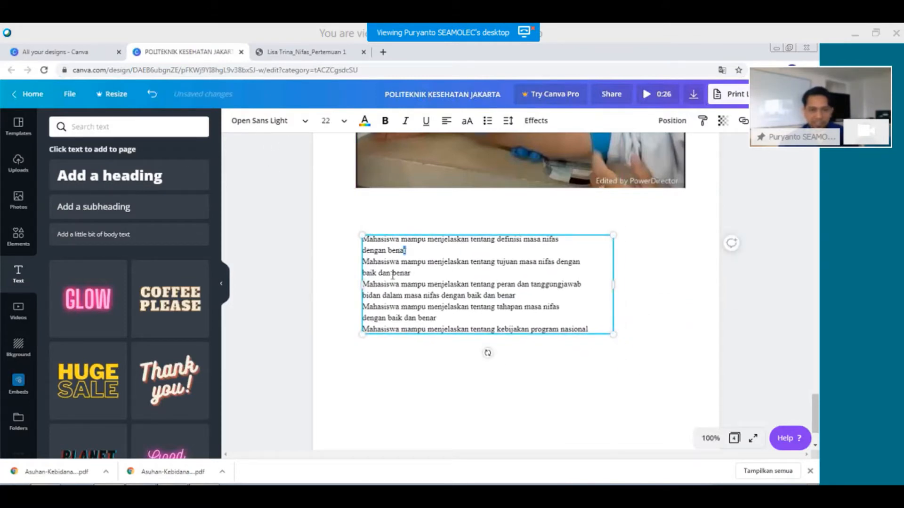
Set the font of all the learning-objectives text to Kollektif.
key(ctrl+a)
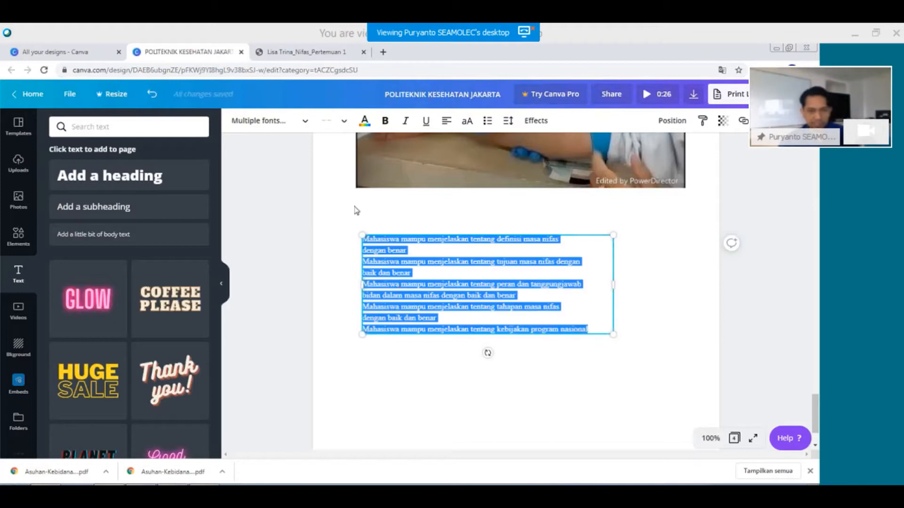
click(307, 123)
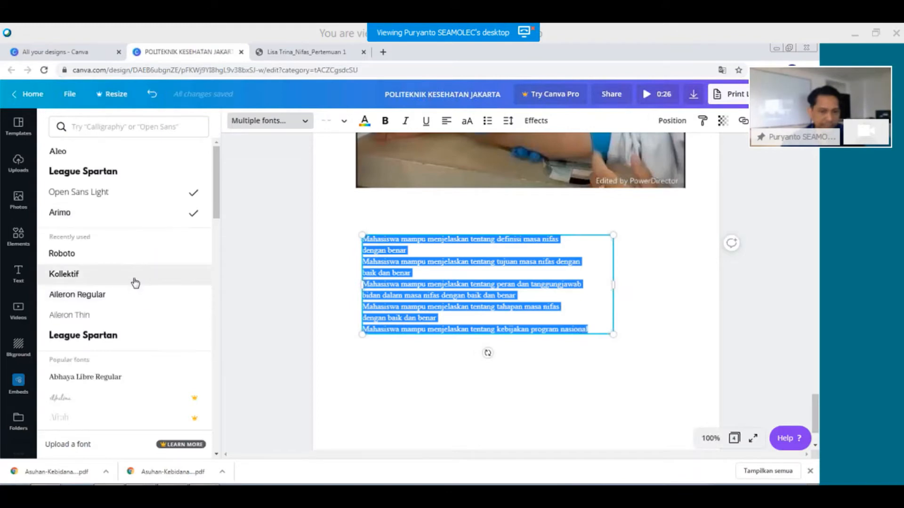
click(135, 283)
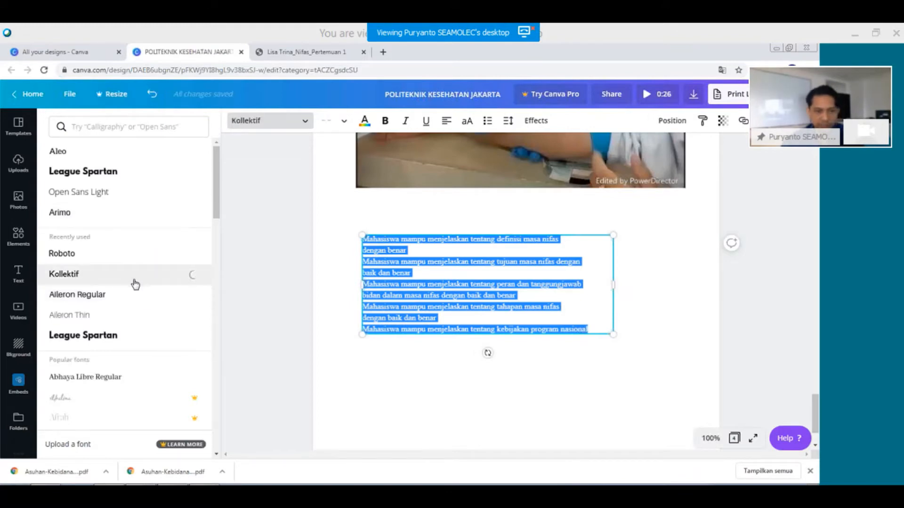
click(445, 353)
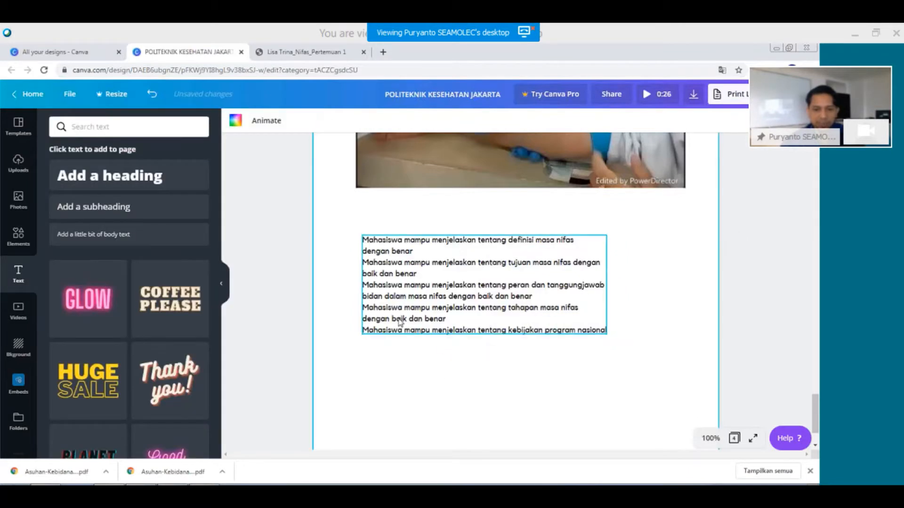
Look through the design from page 4 up to the cover page and back to the learning-objectives text.
scroll(405, 335, up, 3)
scroll(399, 322, up, 10)
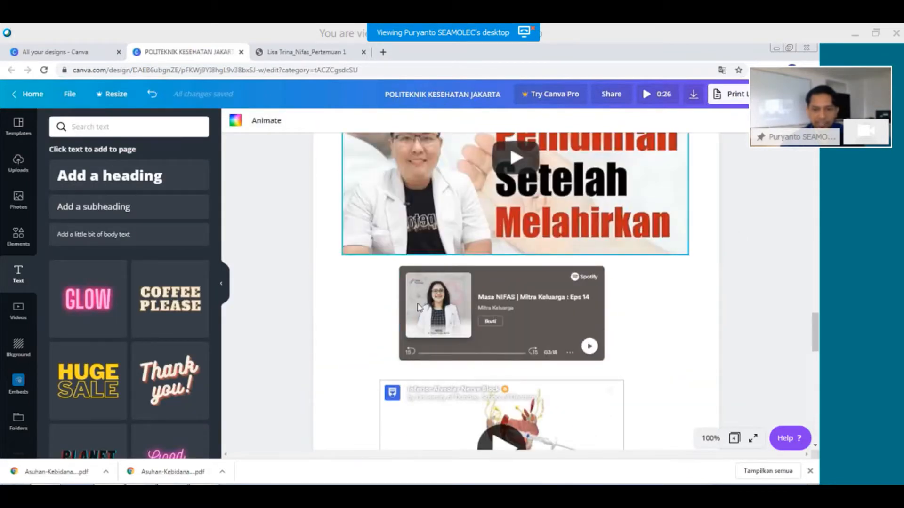
scroll(420, 317, up, 6)
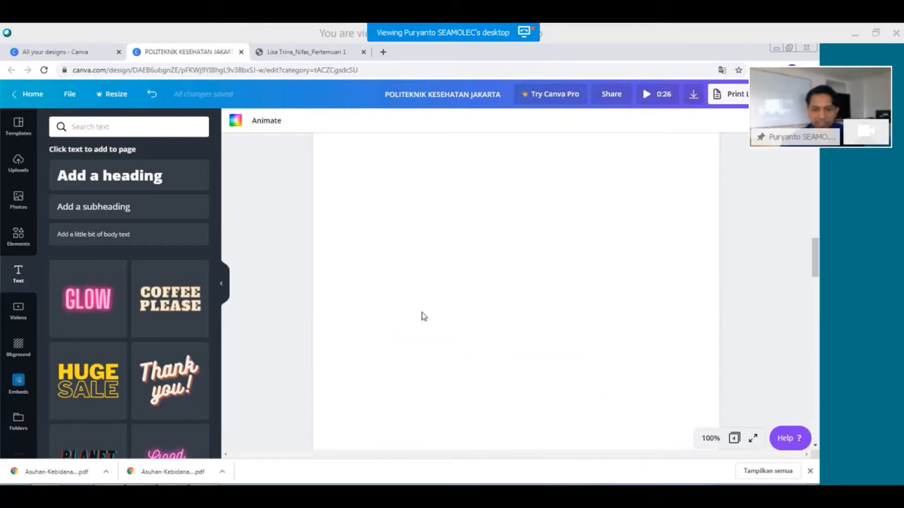
scroll(424, 315, up, 5)
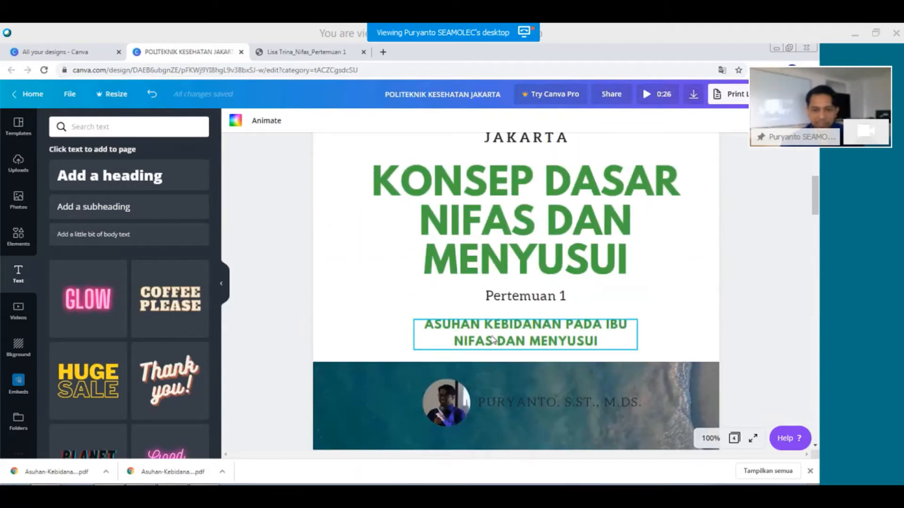
scroll(492, 339, down, 6)
scroll(492, 339, down, 10)
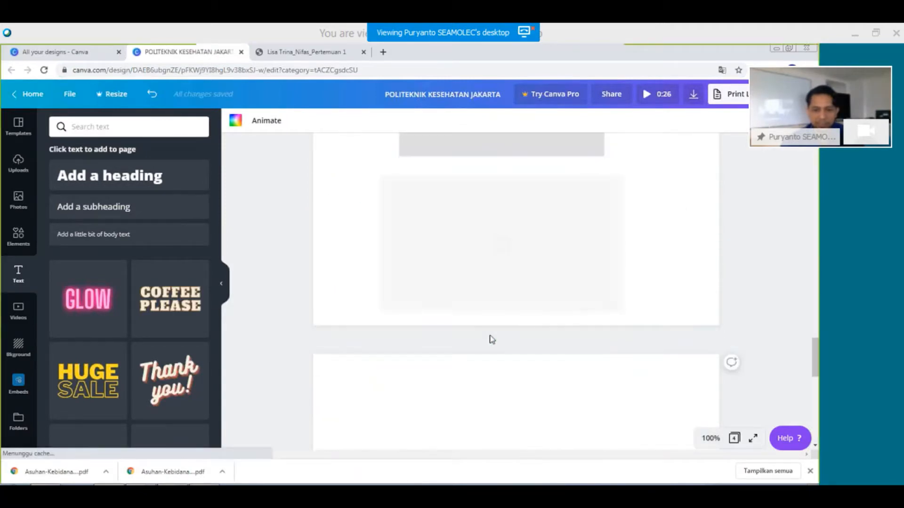
scroll(478, 372, down, 4)
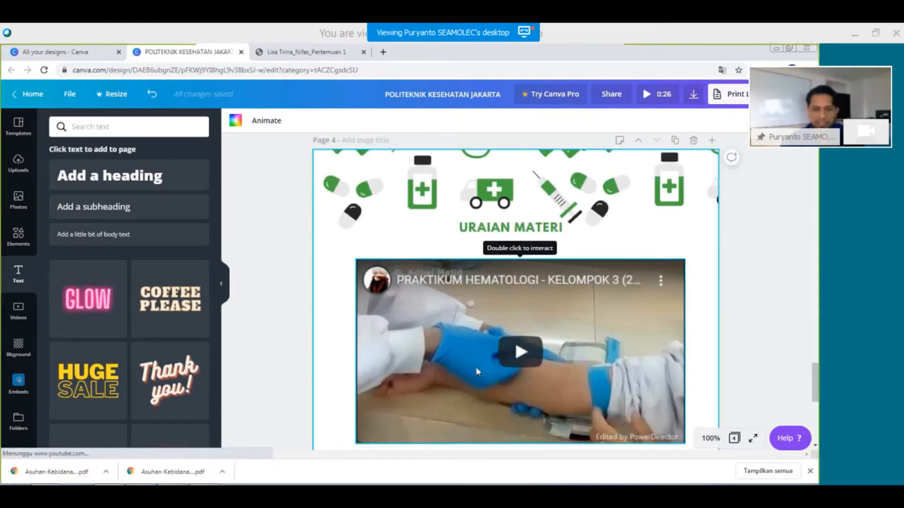
scroll(478, 373, down, 2)
scroll(479, 372, down, 2)
Set the colour of the learning-objectives text to the dark grey document colour #272925.
click(444, 337)
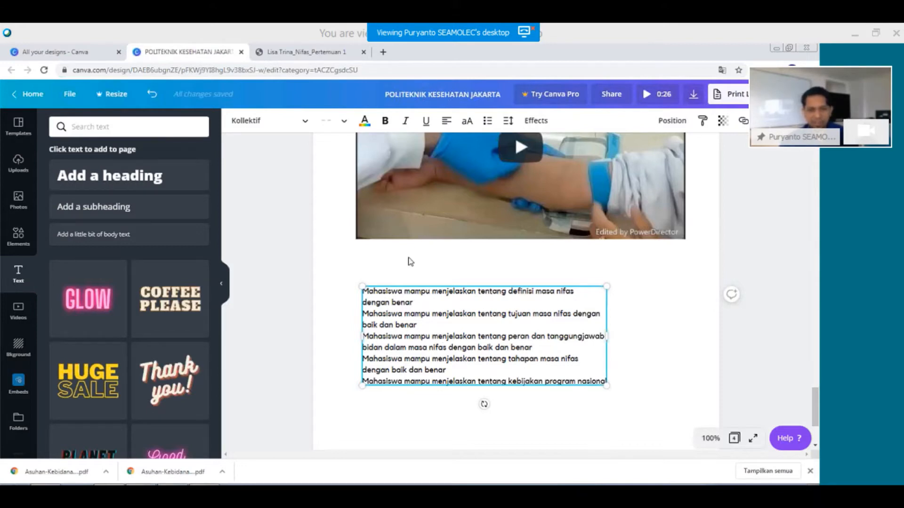
click(365, 122)
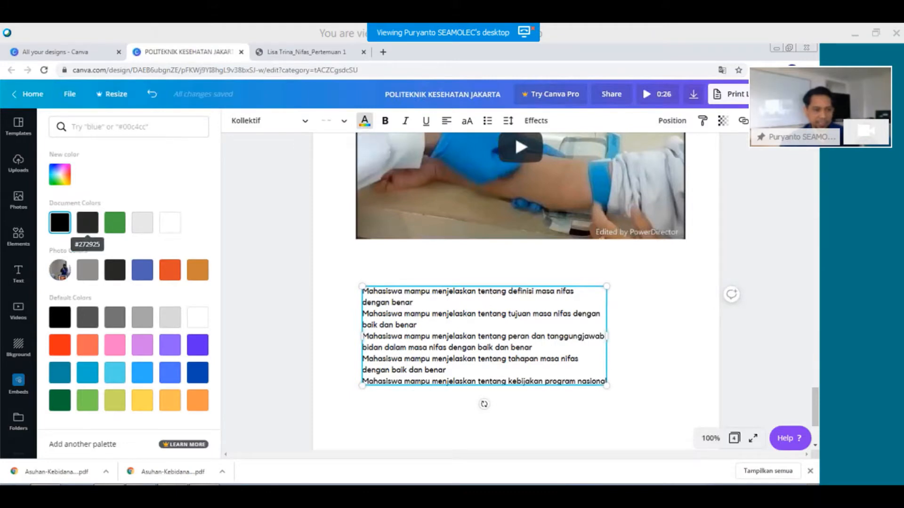
click(397, 424)
click(424, 350)
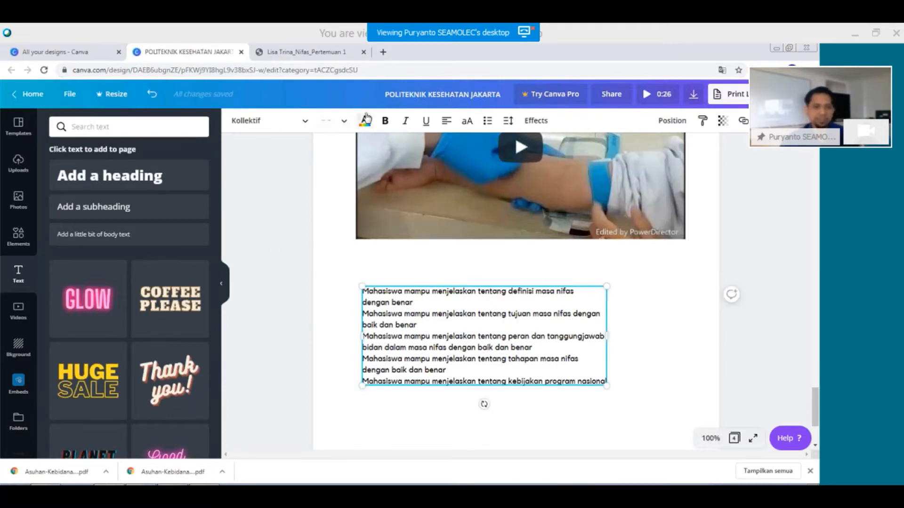
click(366, 119)
click(87, 223)
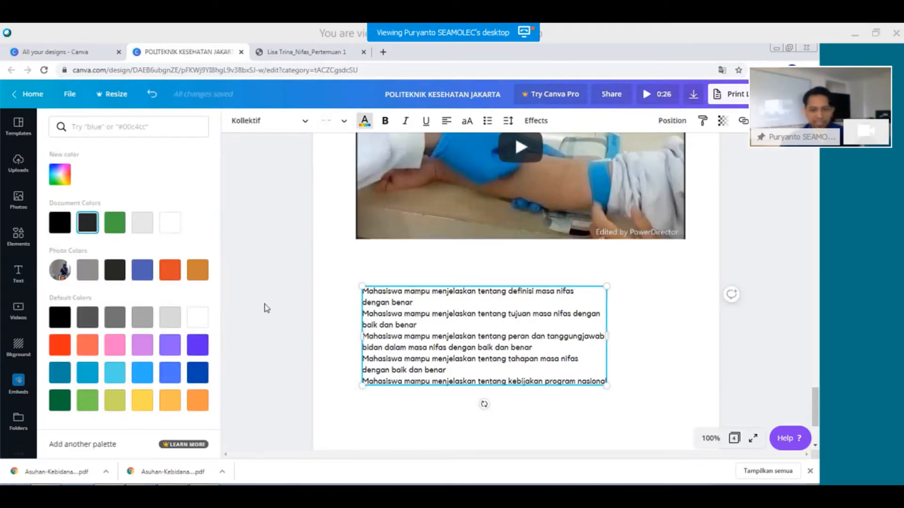
key(Escape)
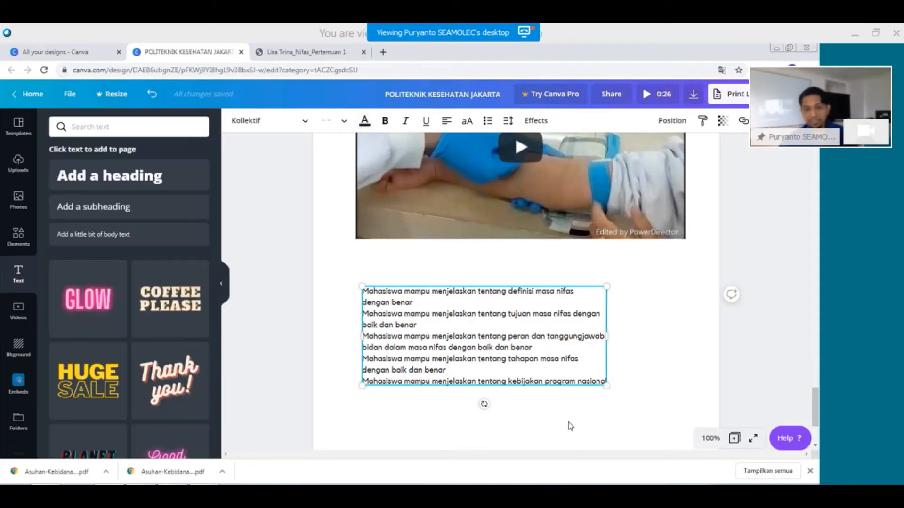
Move the learning-objectives text box up slightly and align it with the left edge of the video above.
click(570, 426)
click(541, 359)
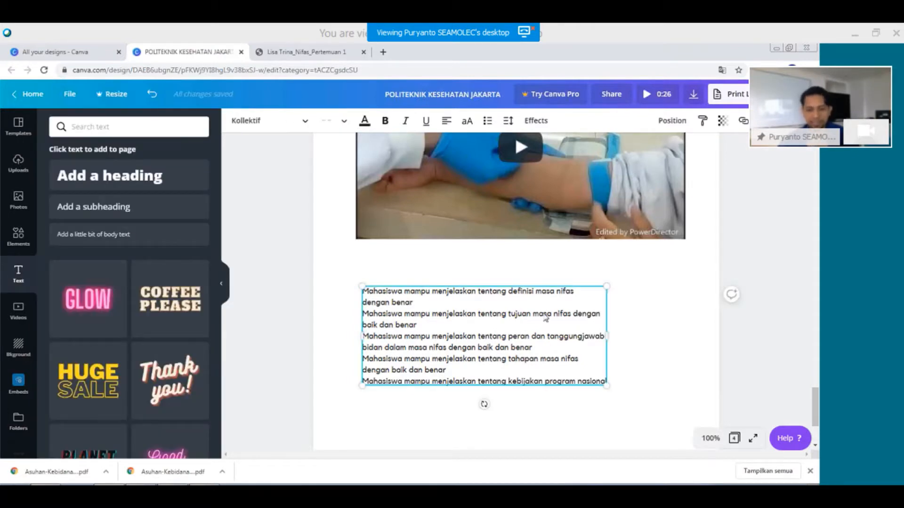
drag(535, 300, 532, 287)
click(528, 414)
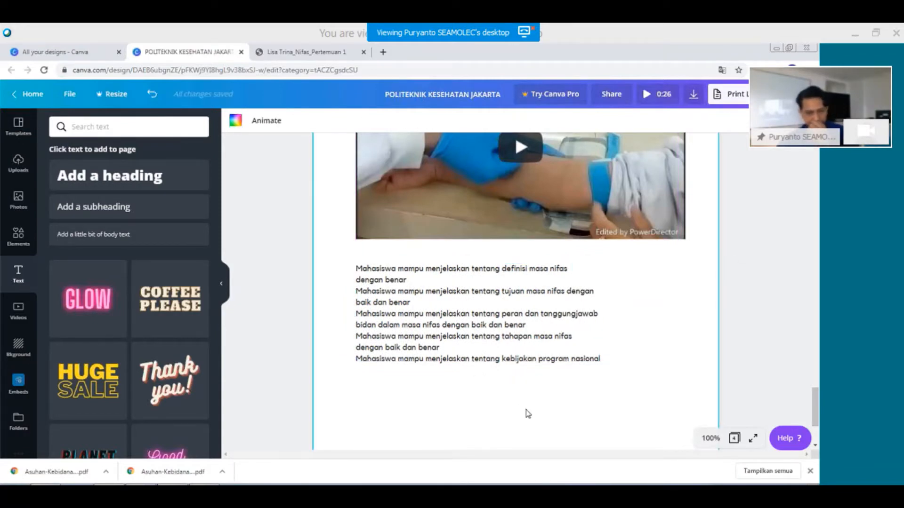
click(486, 361)
click(450, 406)
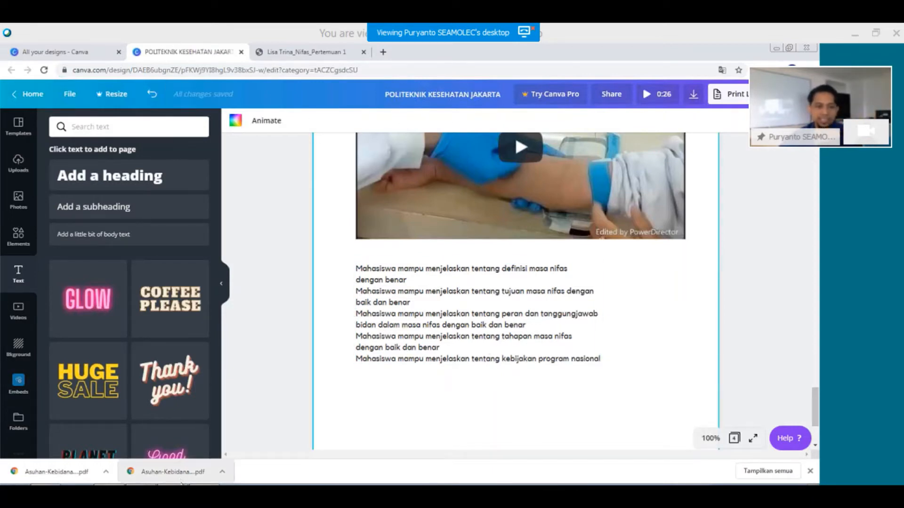
View the TUJUAN PEMBELAJARAN list in the PDF, and return to the design to view the embedded media on page 3.
click(296, 53)
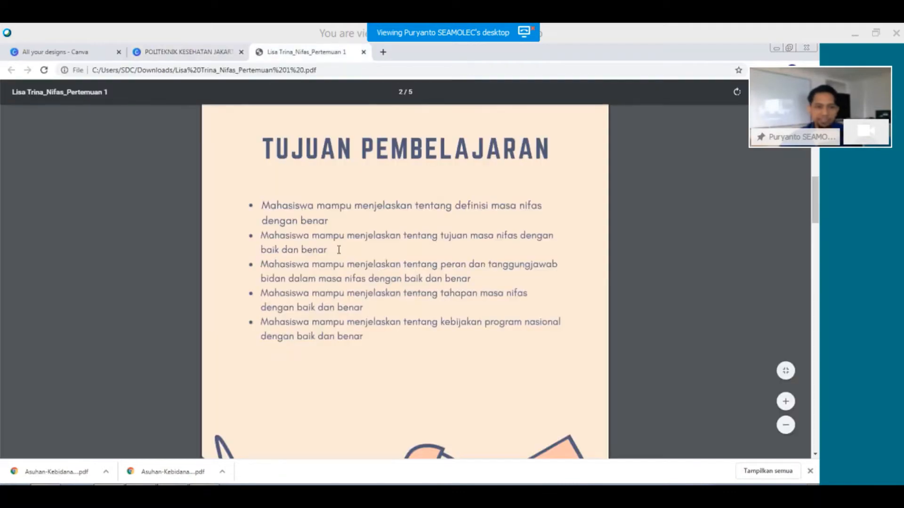
click(193, 53)
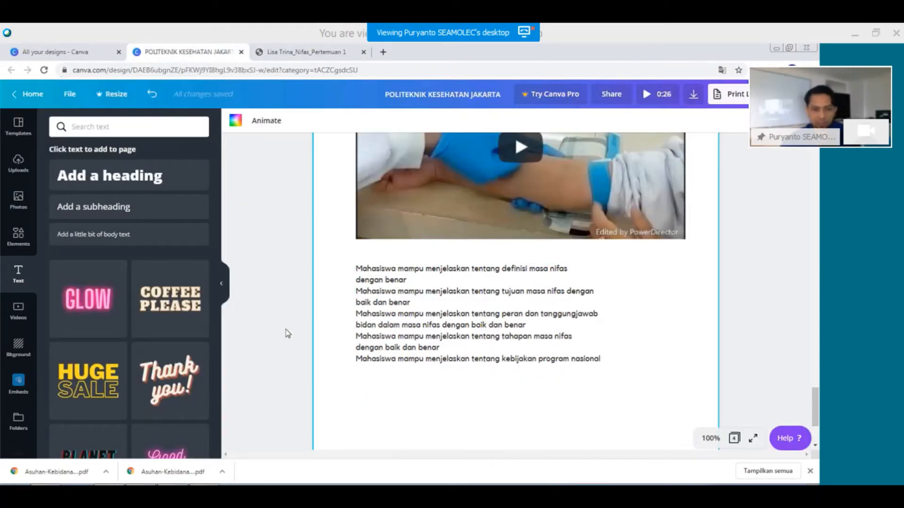
scroll(317, 402, up, 6)
scroll(317, 402, up, 3)
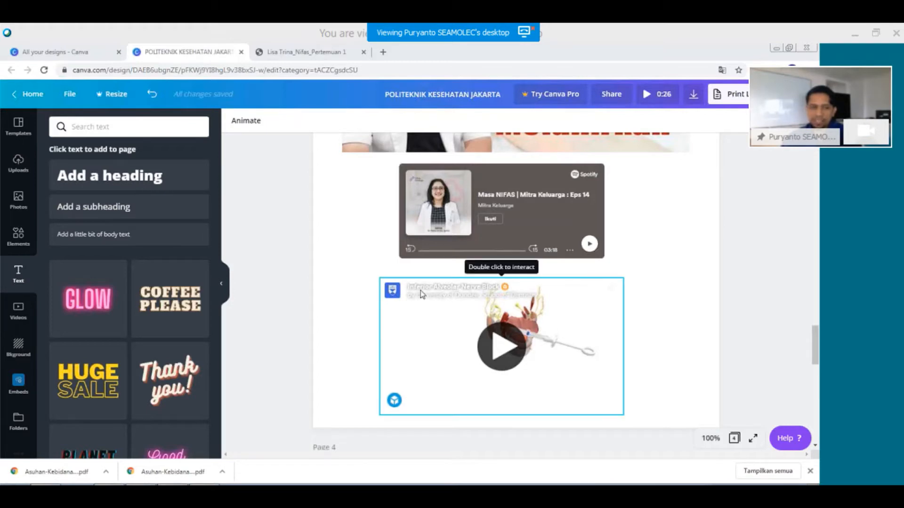
Switch to the Canva overview of all designs.
click(74, 49)
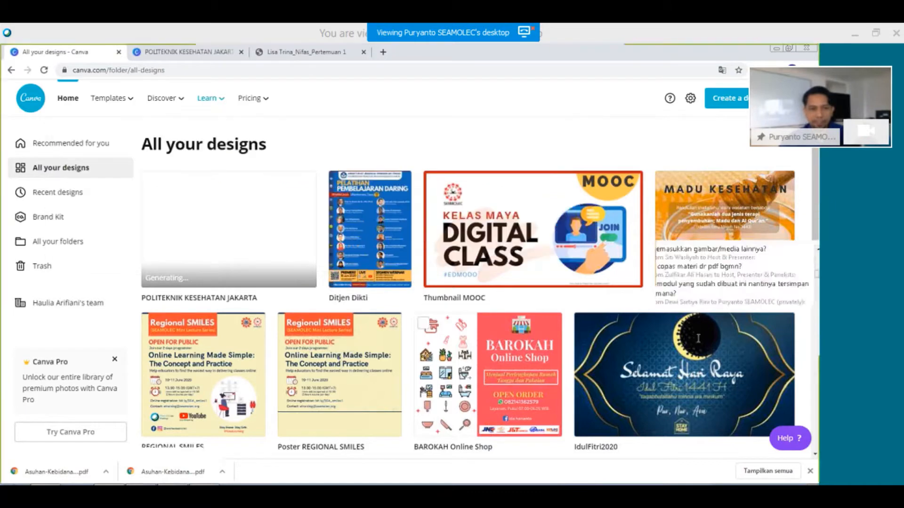
click(53, 168)
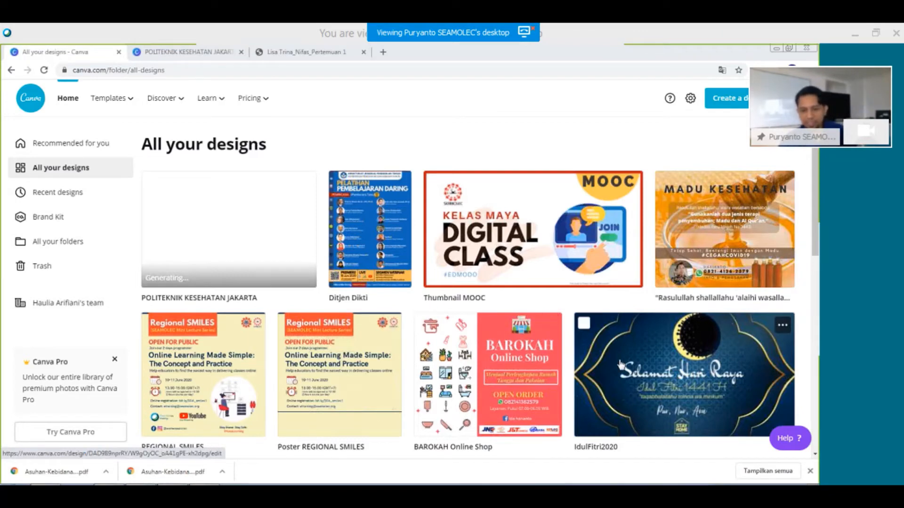
click(584, 327)
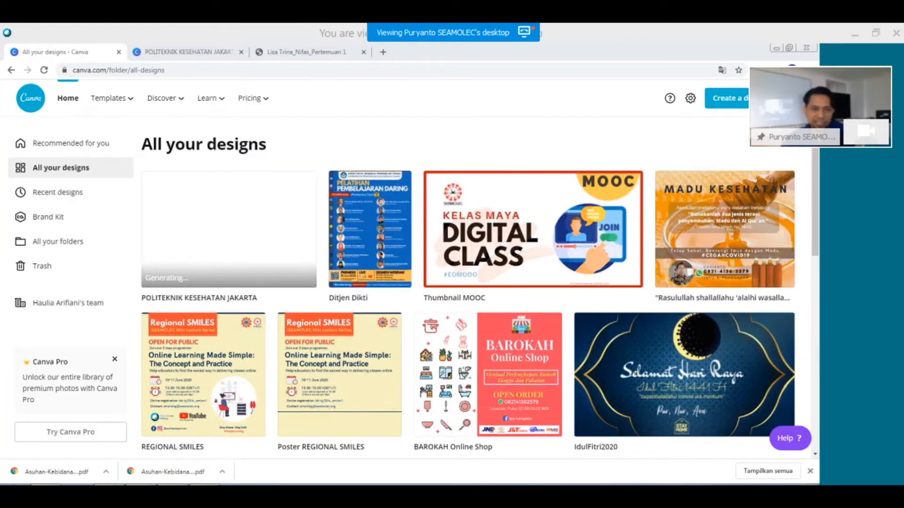
Return to the POLITEKNIK KESEHATAN JAKARTA design and look over page 4 with its video and learning objectives.
click(204, 53)
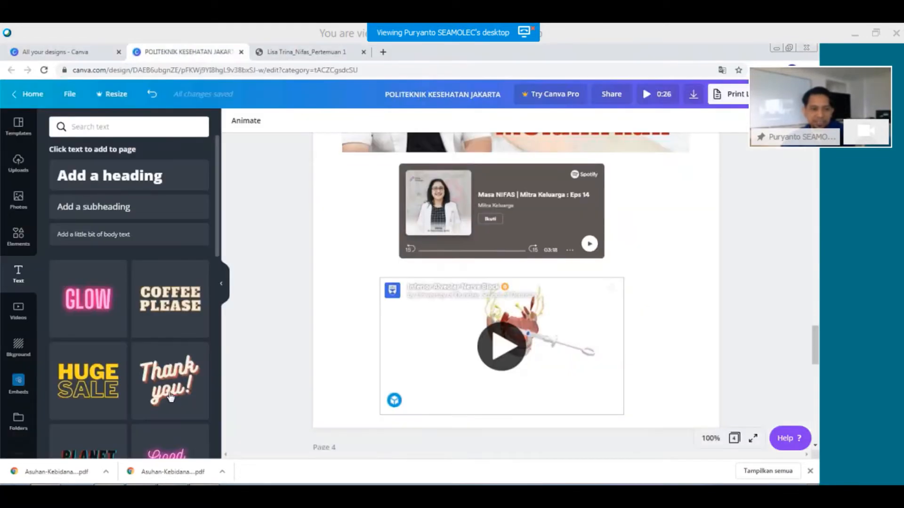
scroll(407, 393, down, 10)
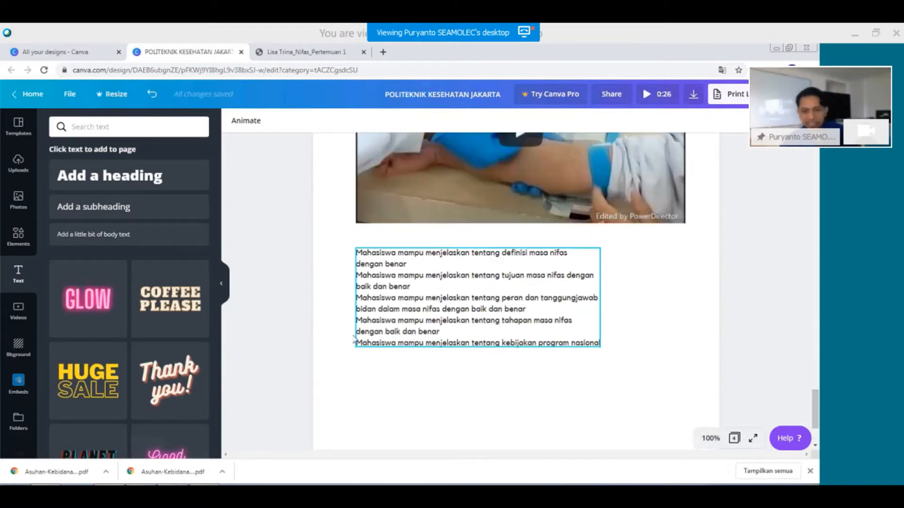
scroll(416, 396, up, 8)
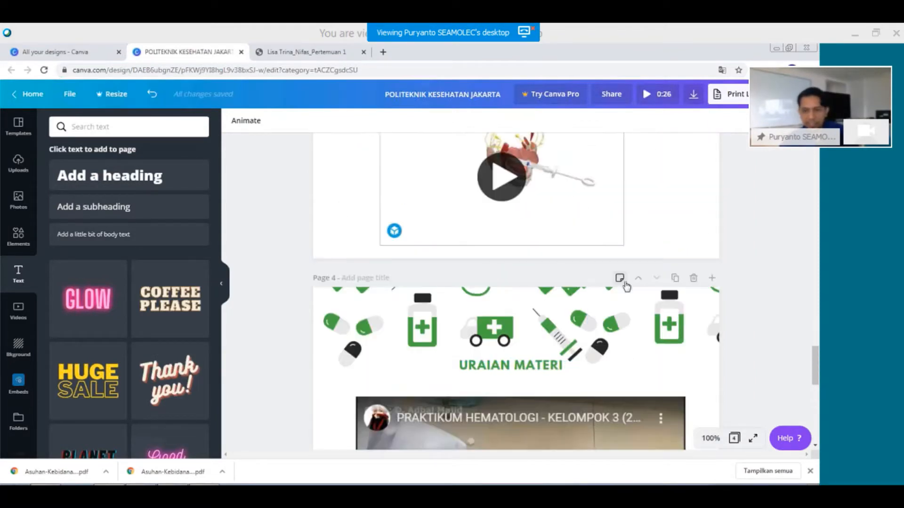
Duplicate page 4 and delete the learning-objectives text box from the new page 5.
click(675, 278)
scroll(555, 357, down, 3)
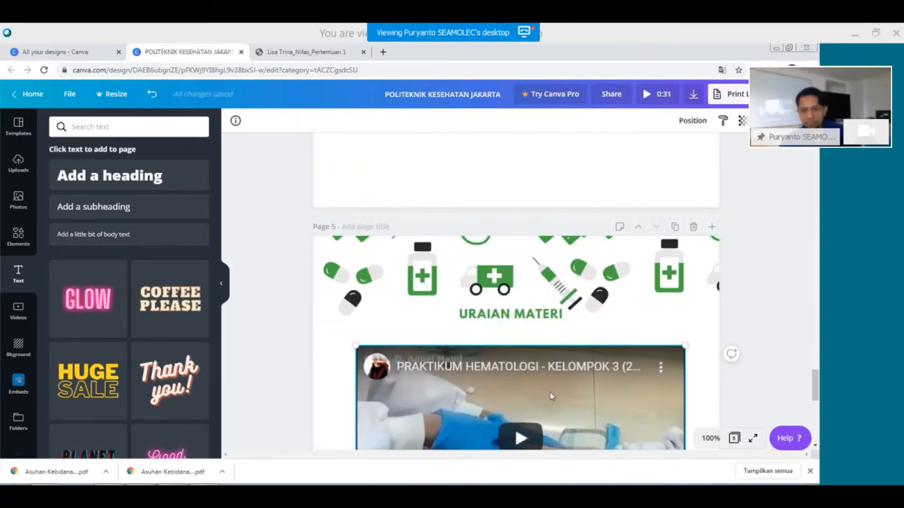
key(ctrl+z)
click(557, 402)
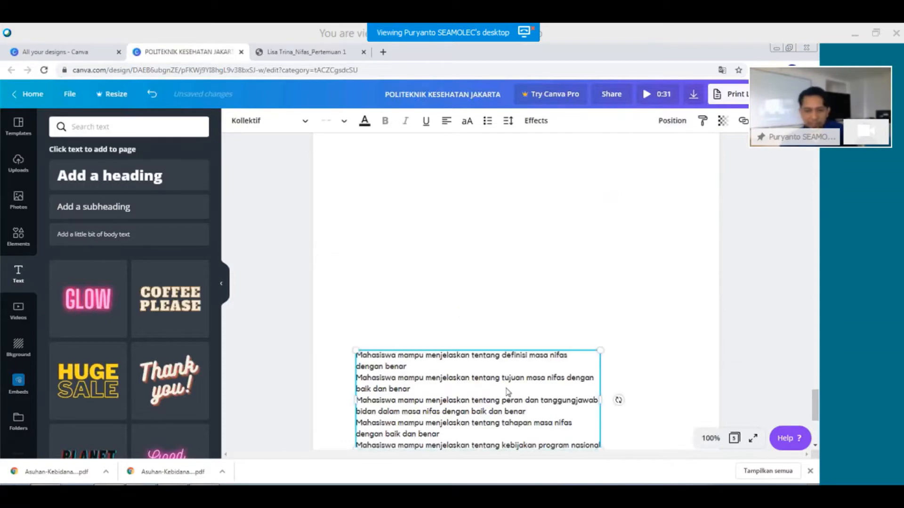
key(Delete)
Switch to the Notepad window holding the learning objectives, and launch Word.
key(alt+Tab)
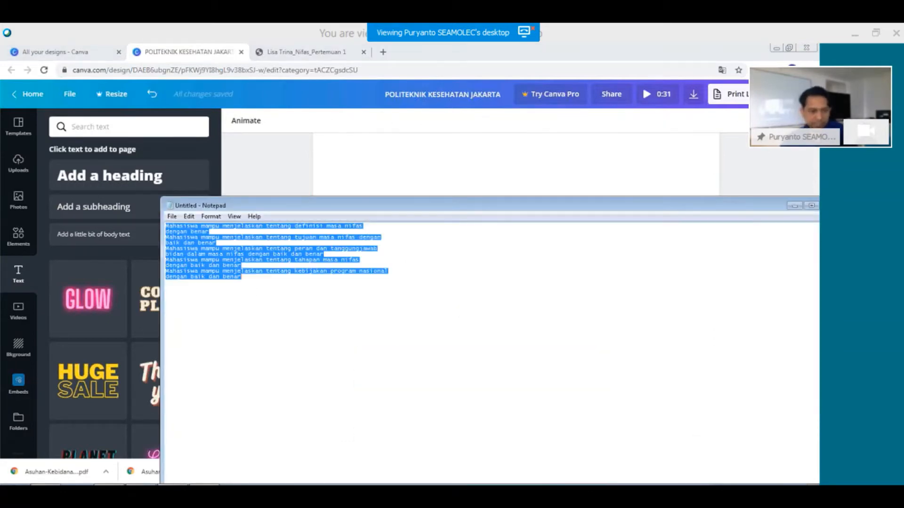
key(super)
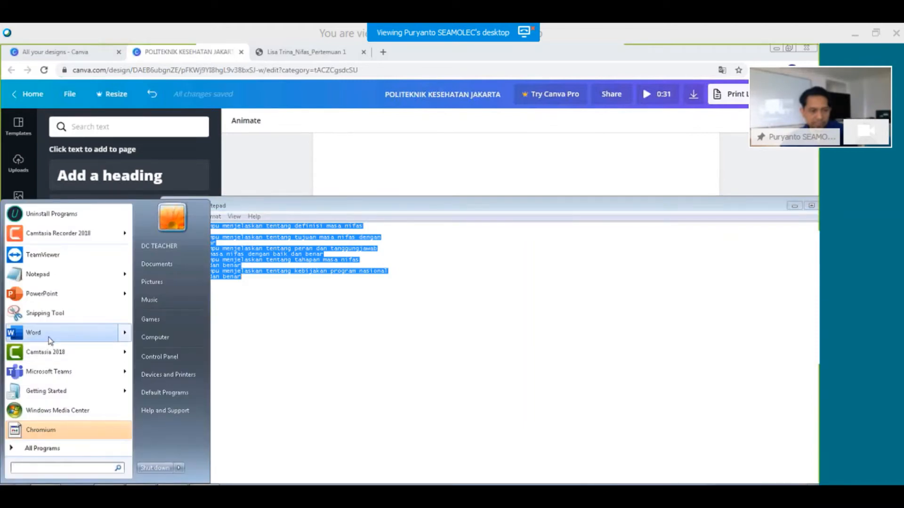
click(181, 336)
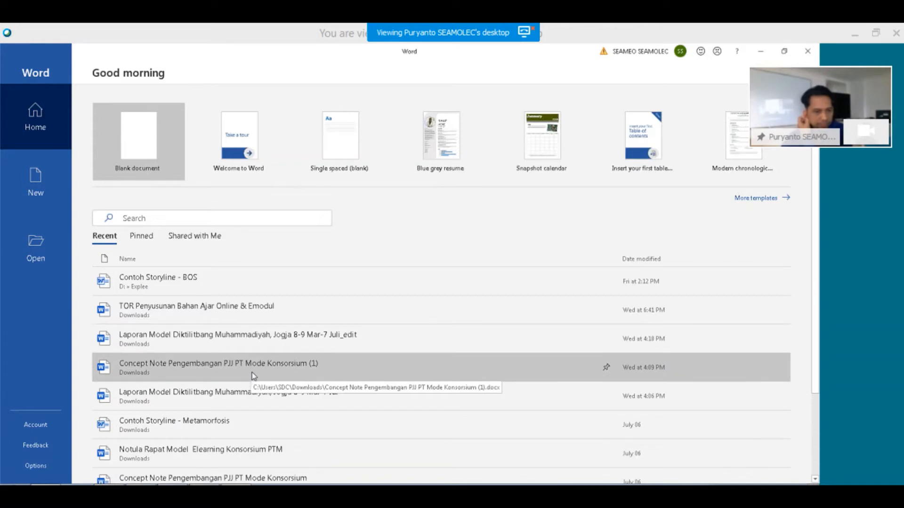
Try to open the recent documents Concept Note Pengembangan PJJ PT Mode Konsorsium (1) and TOR Penyusunan Bahan Ajar Online & Emodul.
click(253, 372)
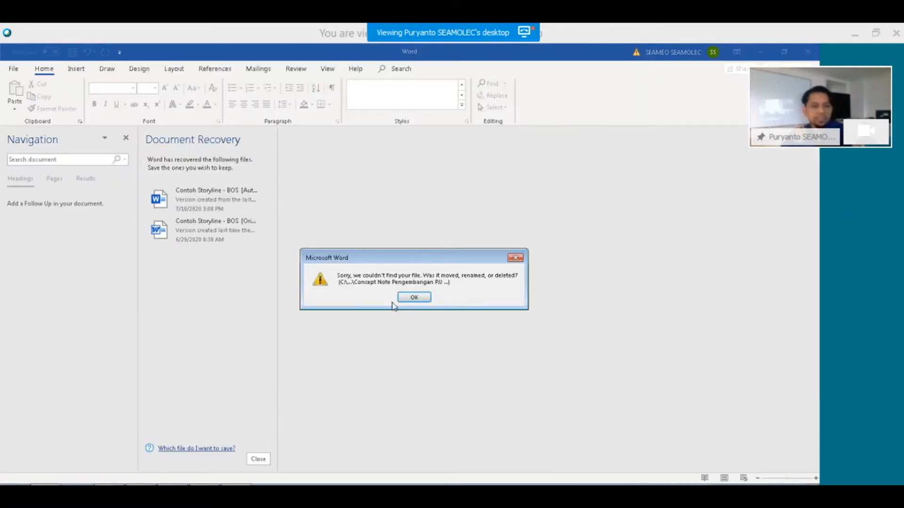
click(414, 297)
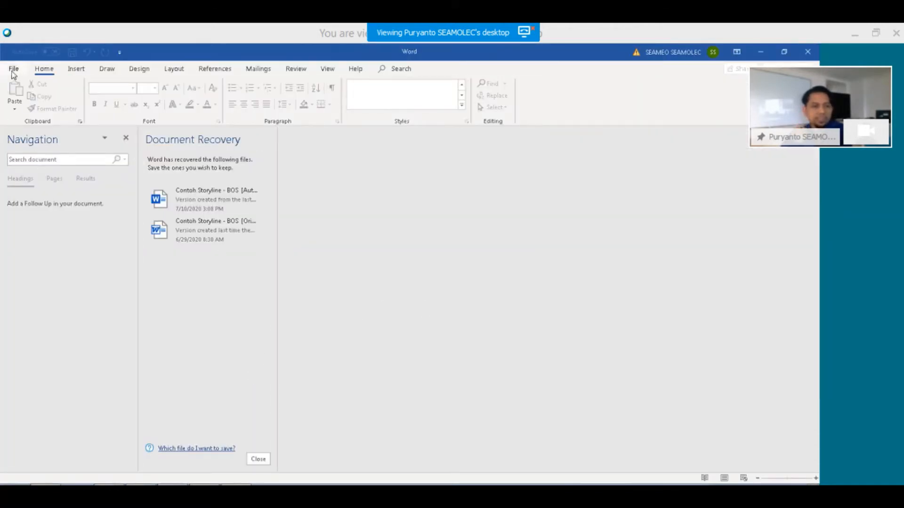
click(13, 72)
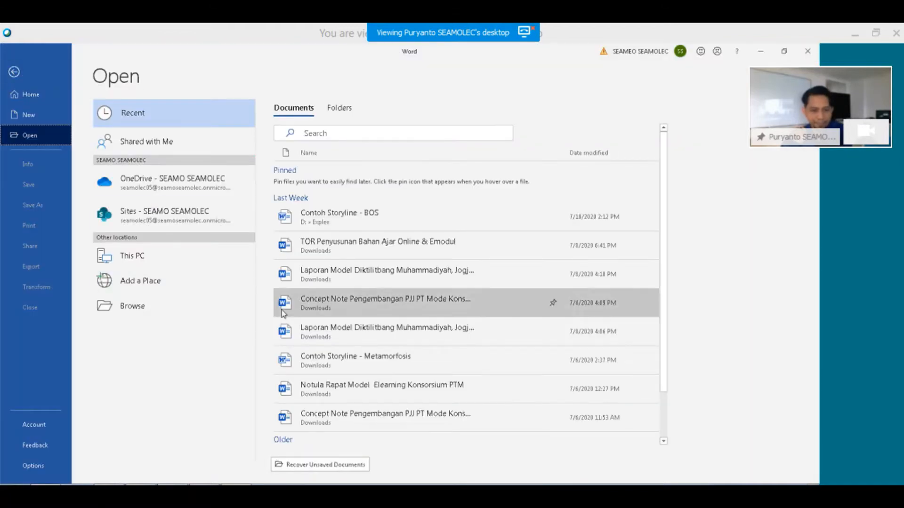
click(299, 365)
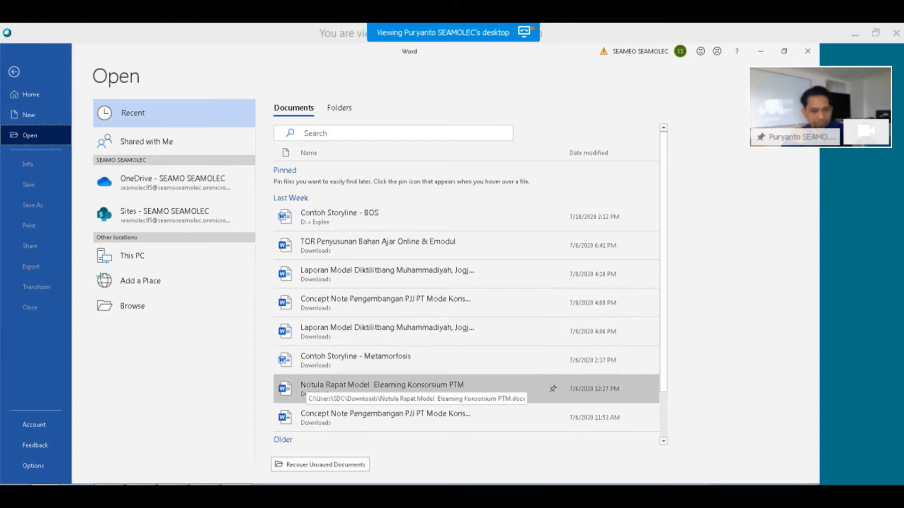
click(331, 256)
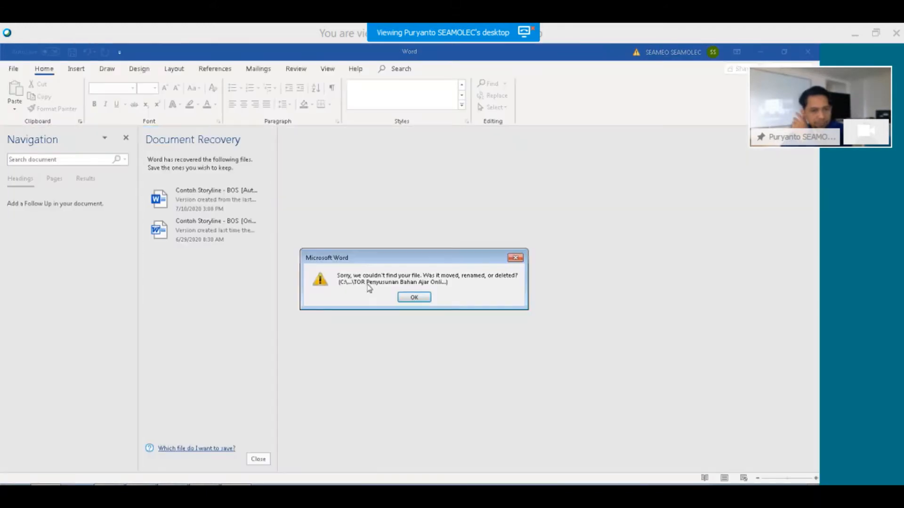
click(403, 299)
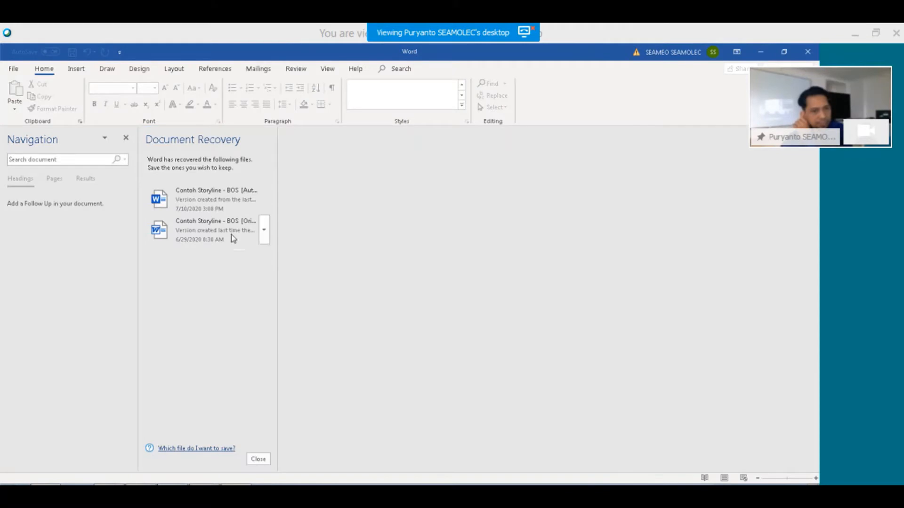
Open the autosaved recovery version of Contoh Storyline - BOS and look through its storyline table.
click(213, 208)
scroll(485, 377, down, 5)
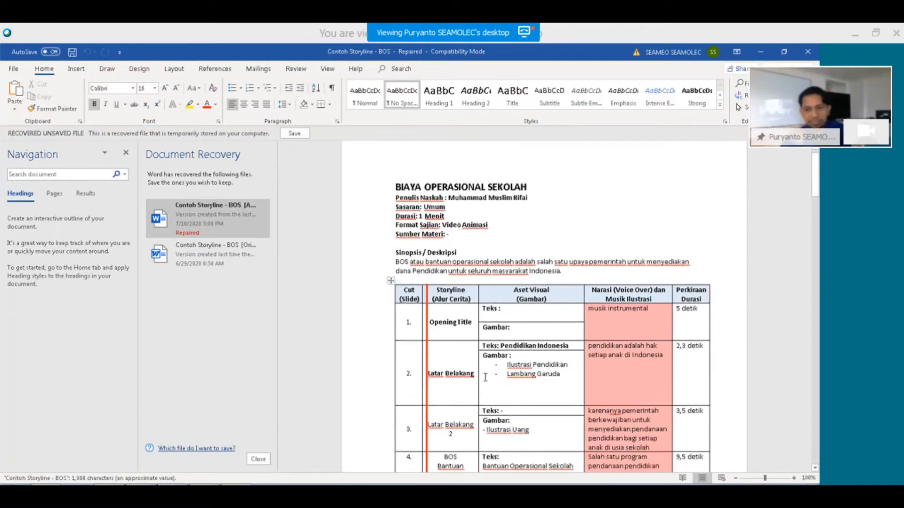
scroll(485, 378, down, 3)
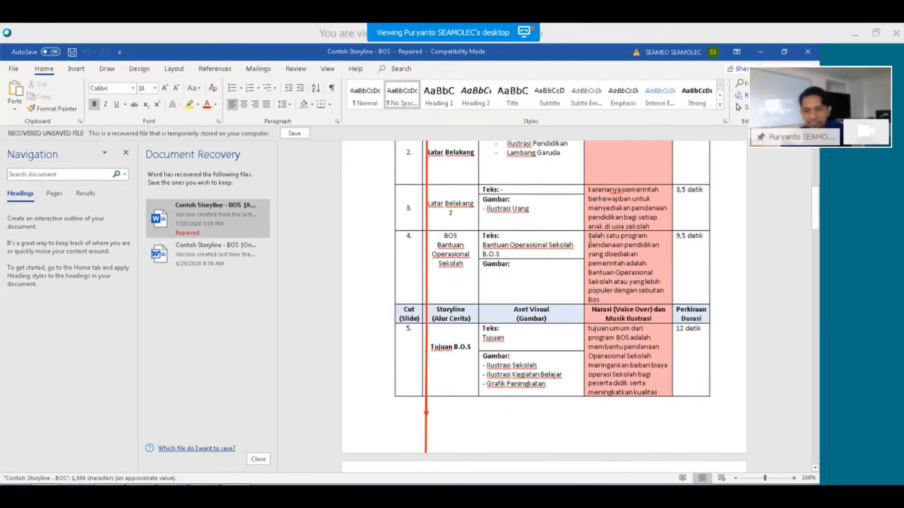
scroll(581, 297, up, 8)
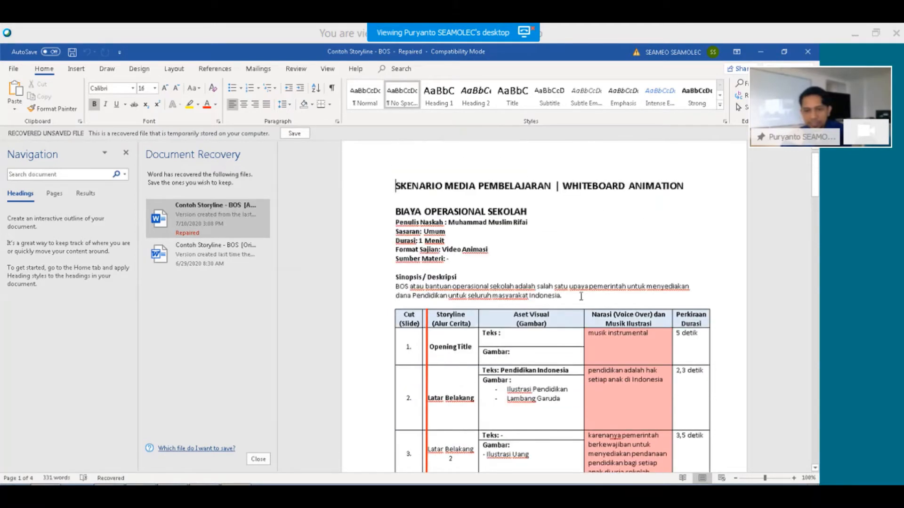
Copy the passage from the BIAYA OPERASIONAL SEKOLAH heading through the synopsis into Notepad, replacing the existing text, and select all of it.
drag(581, 296, 413, 215)
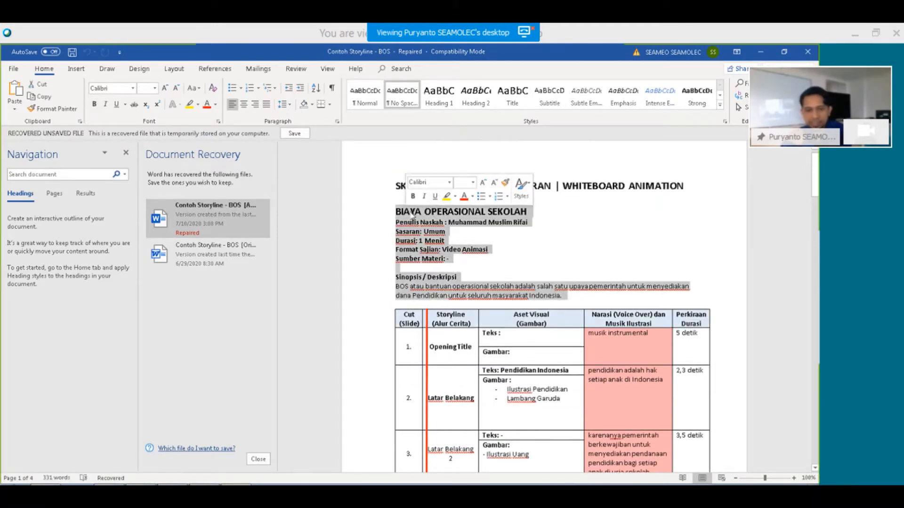
right_click(413, 215)
click(414, 233)
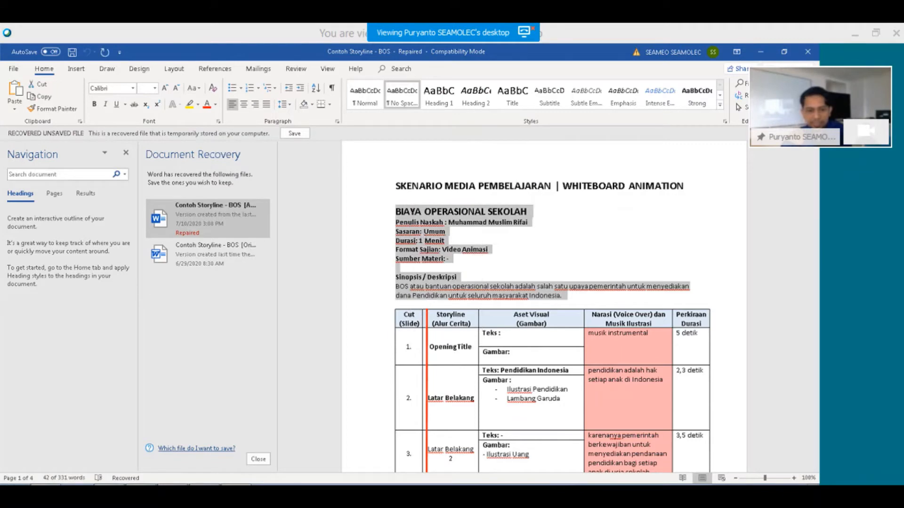
key(alt+Tab)
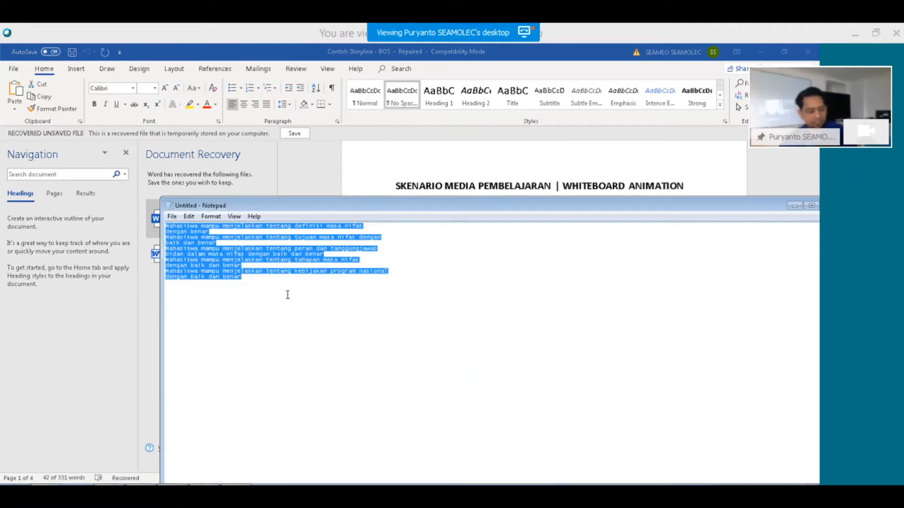
key(ctrl+v)
key(ctrl+a)
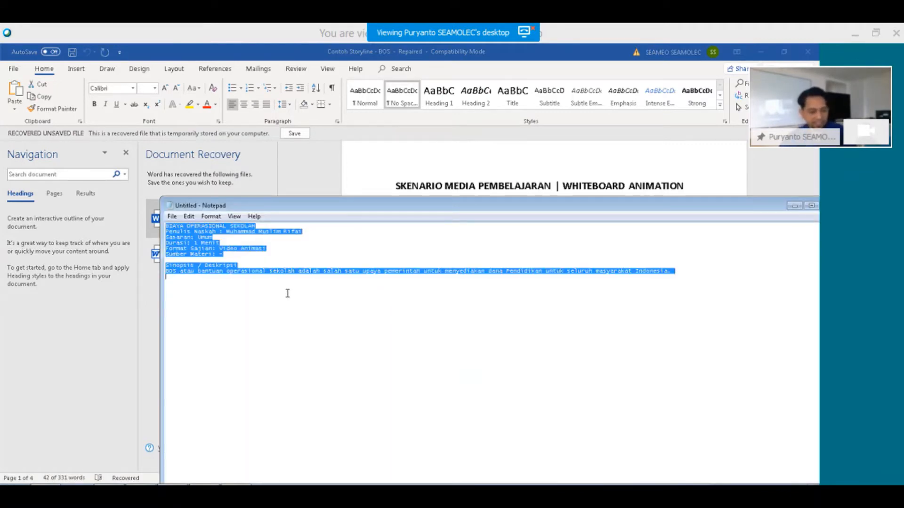
click(289, 307)
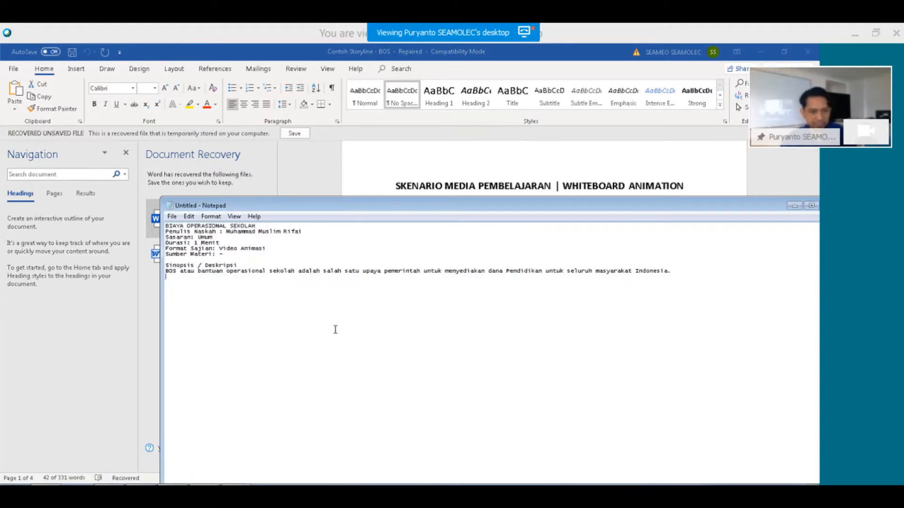
key(ctrl+a)
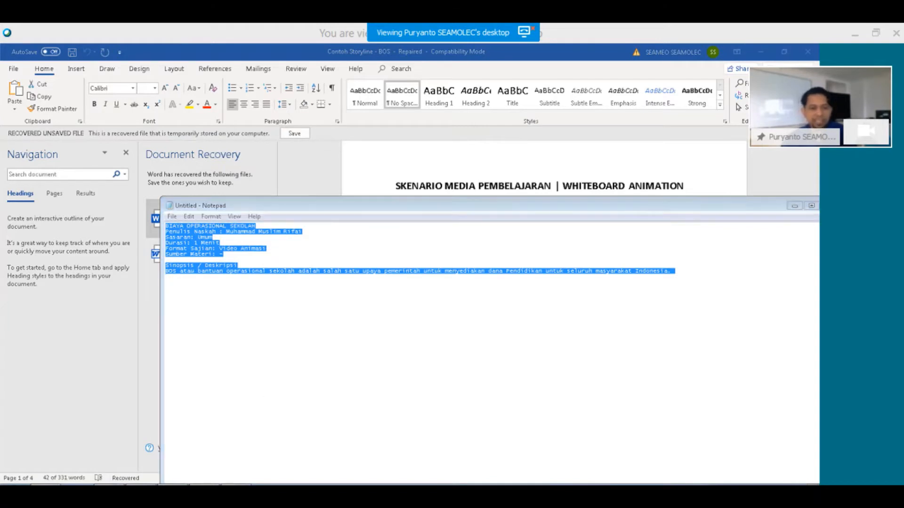
Switch to Canva, fill a new body text box on page 5 with the copied passage without its trailing blank line, and move it up and left.
key(alt+Tab)
click(99, 234)
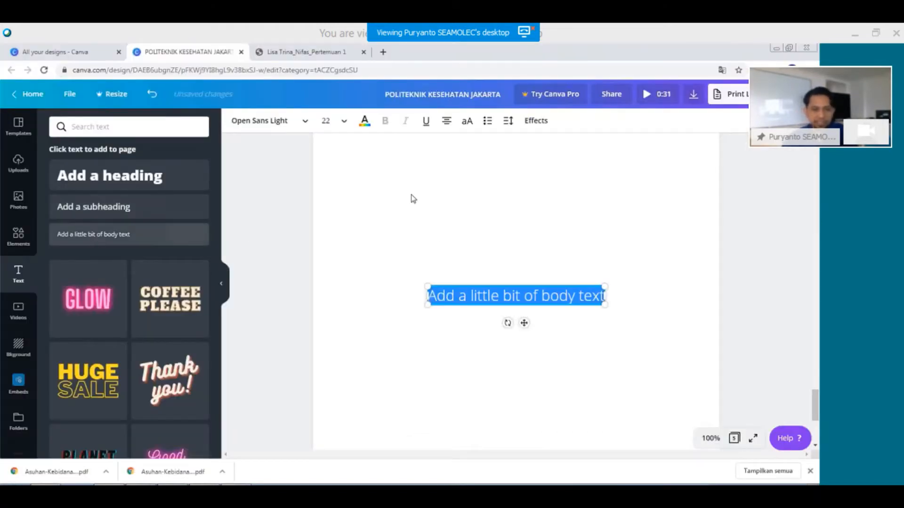
click(459, 295)
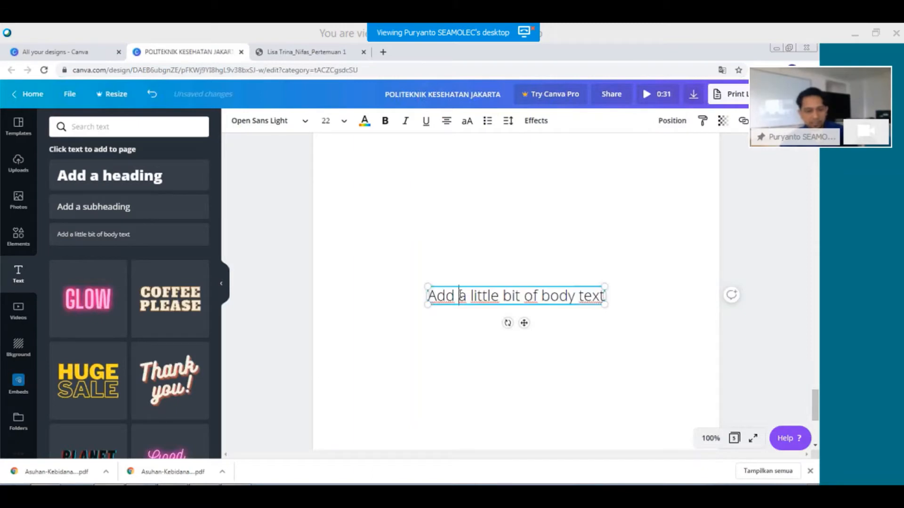
key(ctrl+a)
key(ctrl+v)
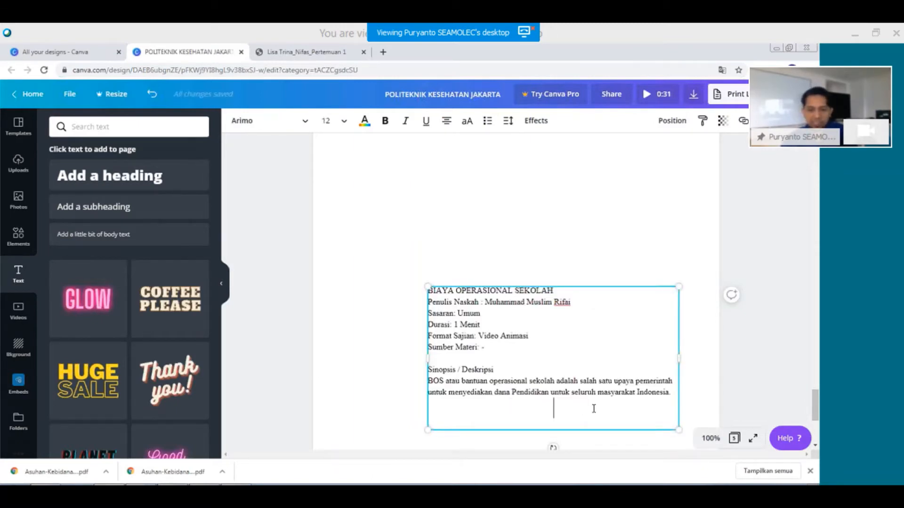
key(BackSpace)
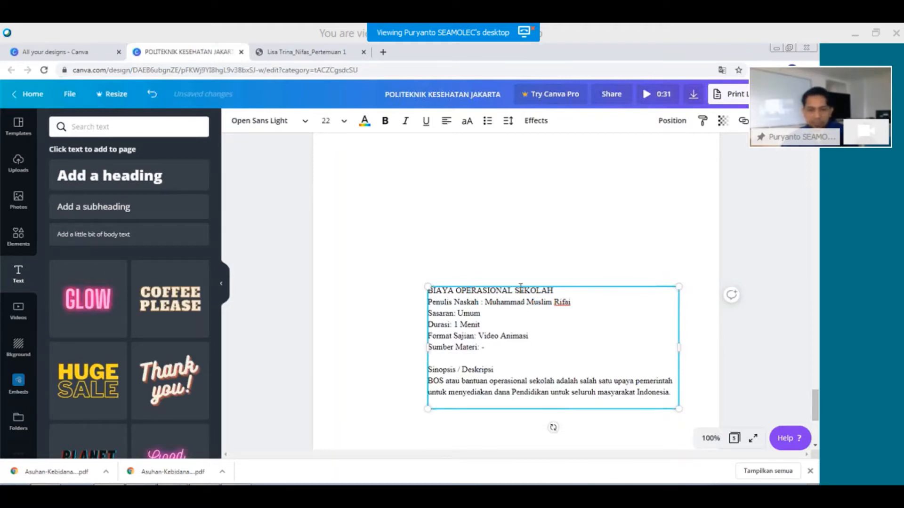
drag(520, 286, 438, 219)
triple_click(450, 271)
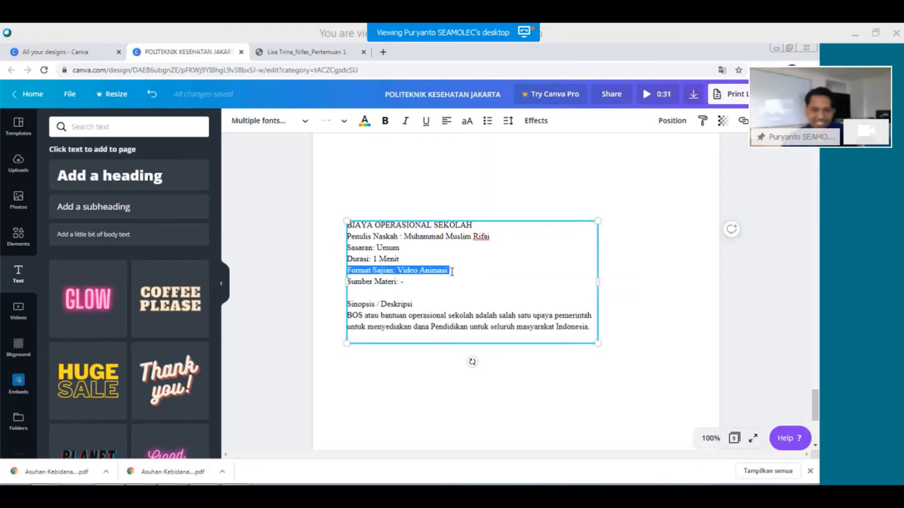
click(446, 279)
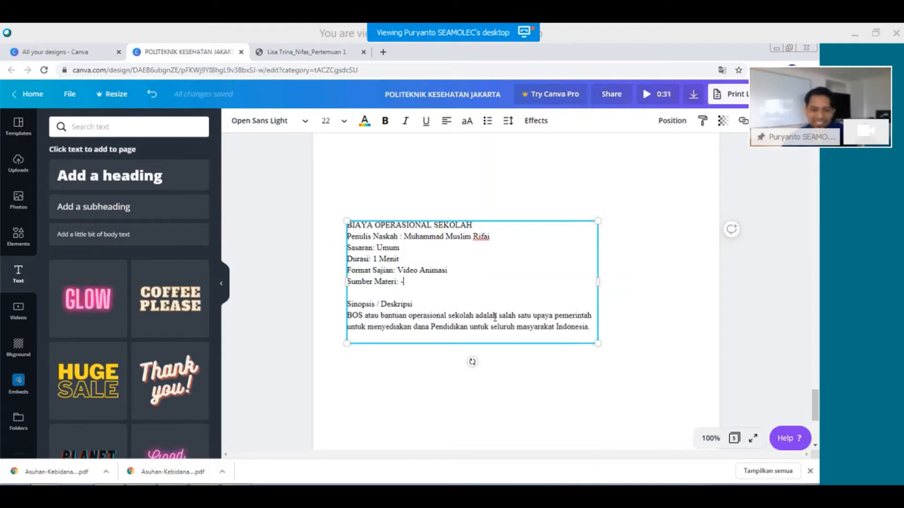
key(ctrl+a)
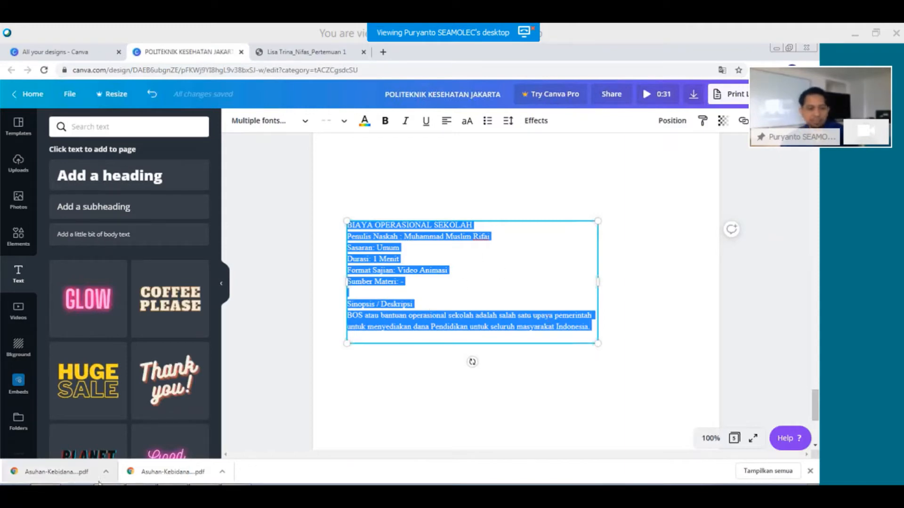
key(super)
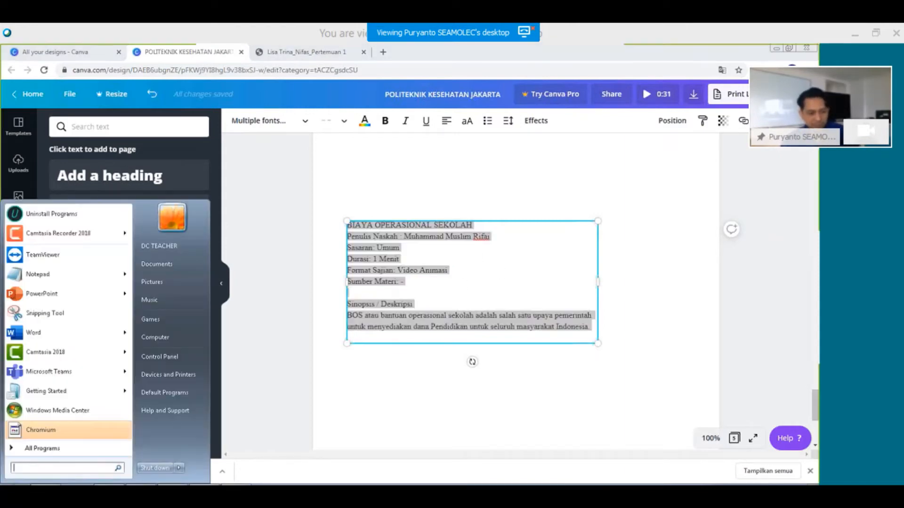
click(37, 466)
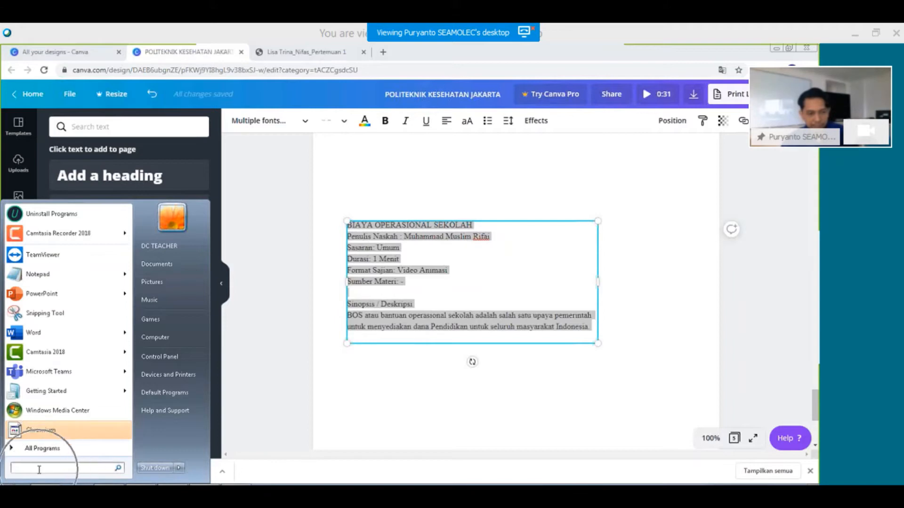
click(423, 438)
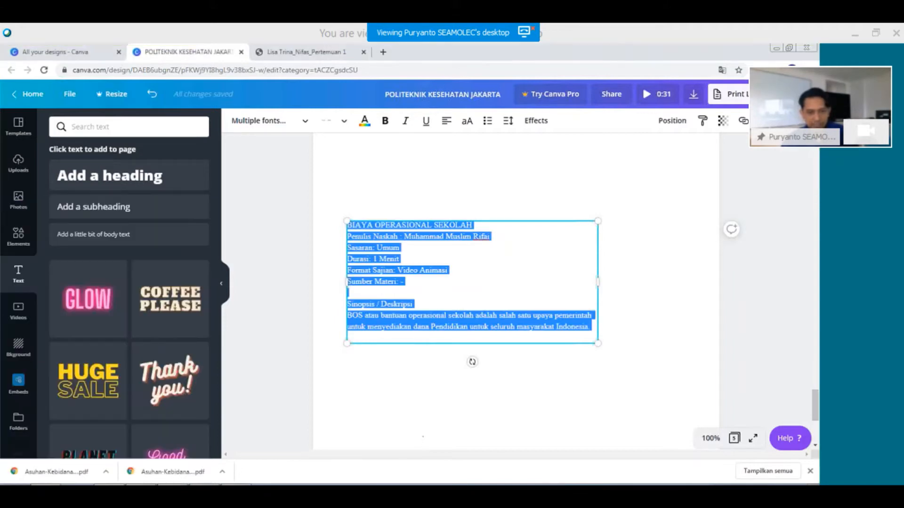
Set the font of the whole BIAYA OPERASIONAL SEKOLAH text box to Kollektif.
click(429, 374)
click(434, 343)
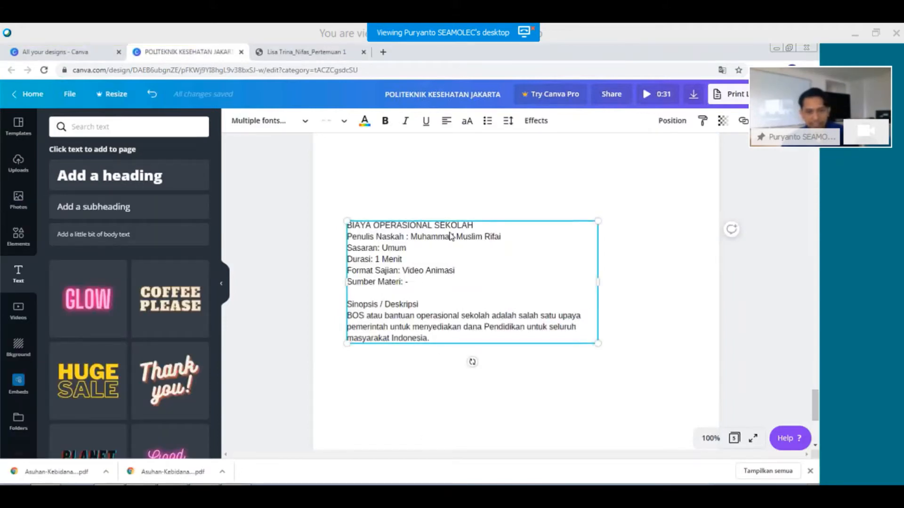
click(306, 121)
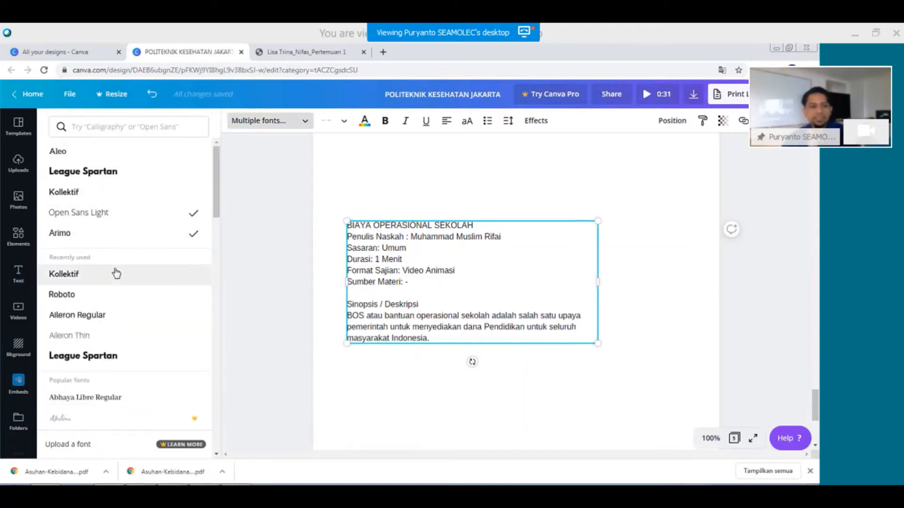
click(116, 273)
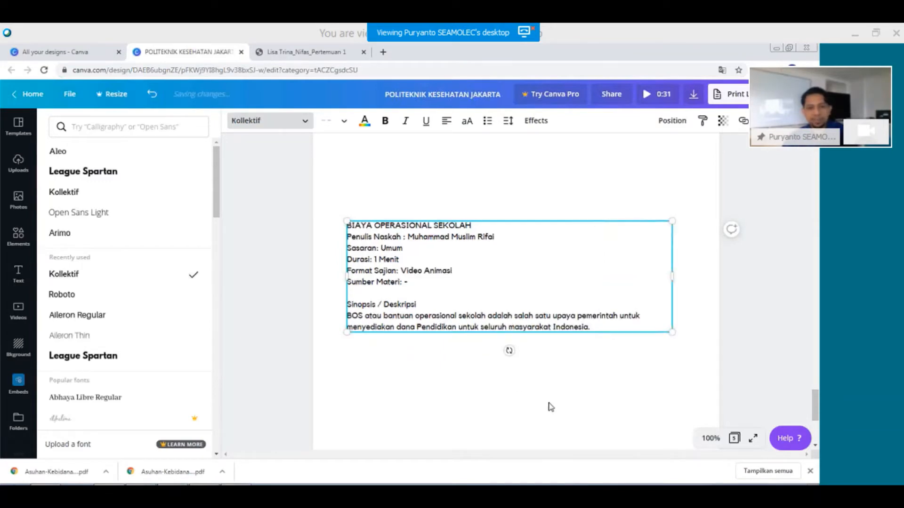
click(528, 385)
click(528, 385)
Make the BIAYA OPERASIONAL SEKOLAH heading line bold and set its font size to 16.
click(403, 284)
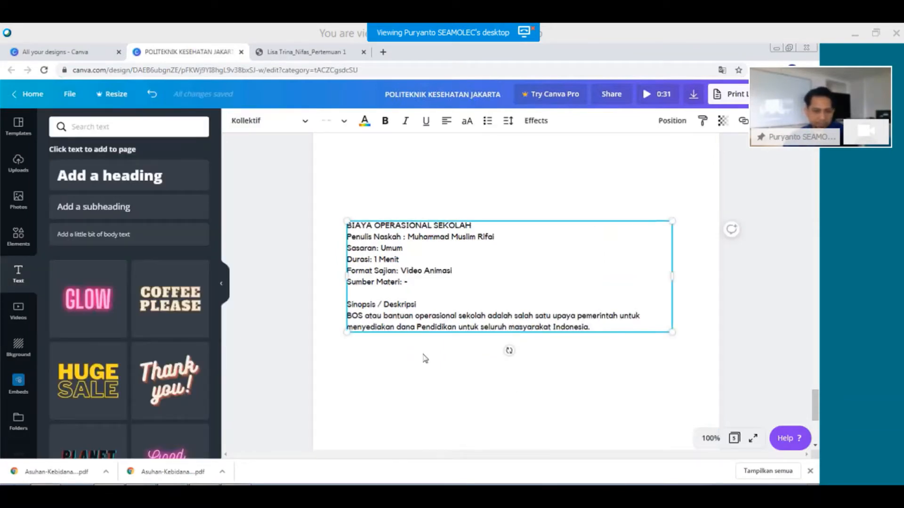
triple_click(441, 226)
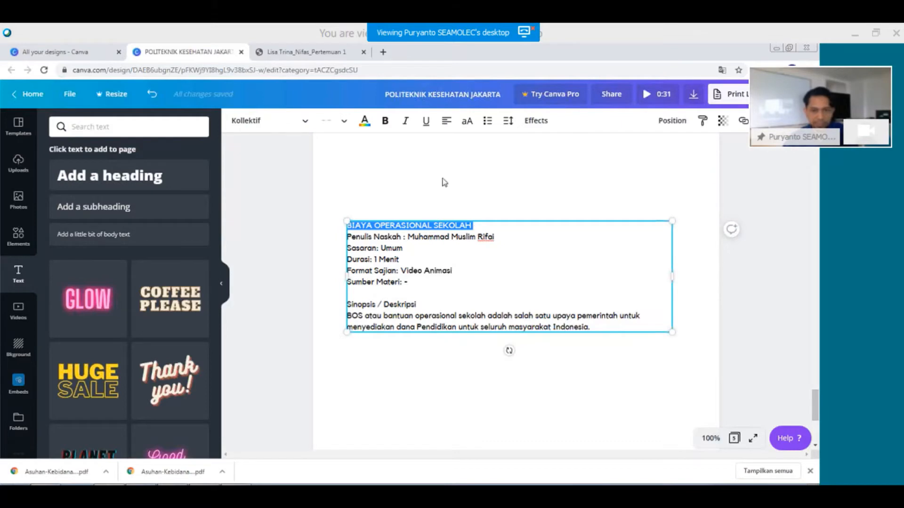
click(385, 121)
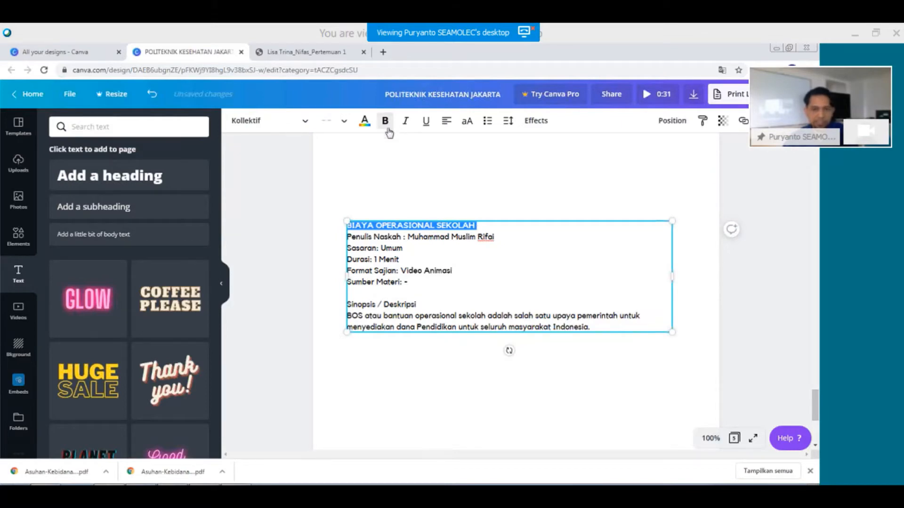
click(344, 122)
click(335, 249)
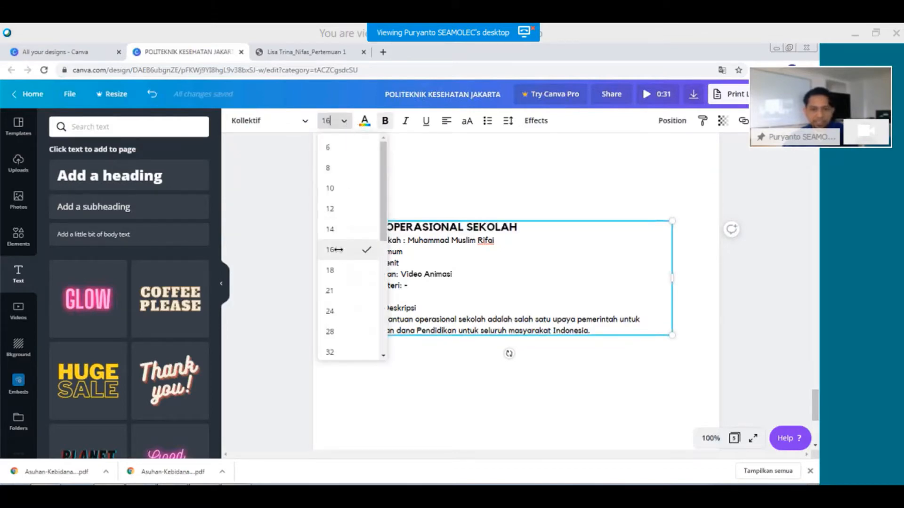
click(338, 249)
Set the Sinopsis / Deskripsi heading line to font size 16 and make it bold.
drag(361, 331, 330, 307)
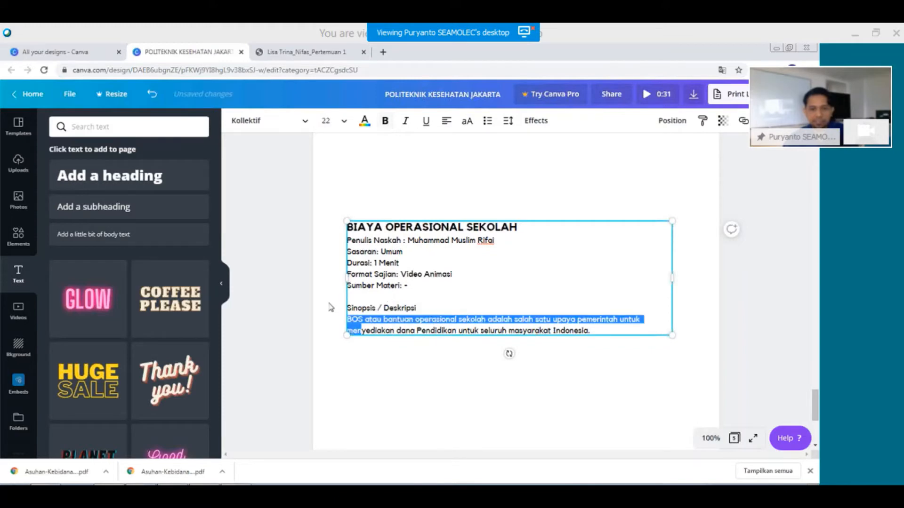
triple_click(332, 306)
click(344, 121)
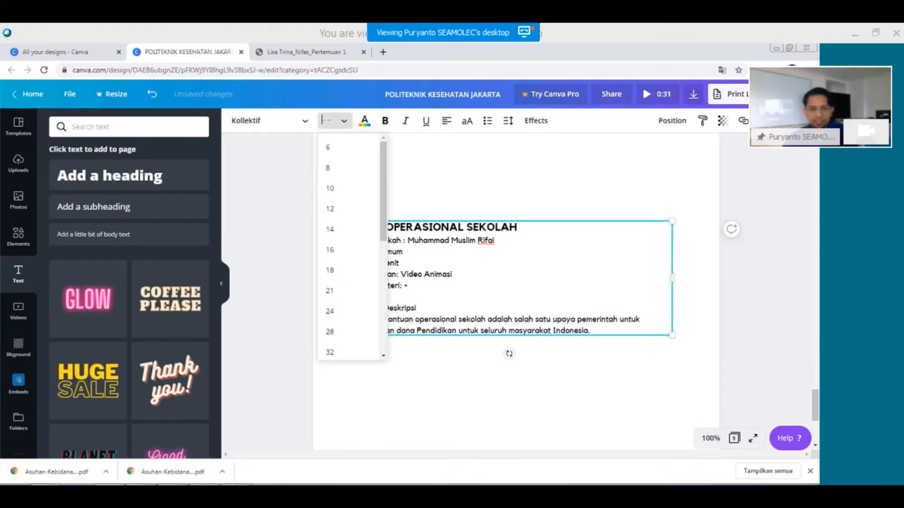
click(338, 250)
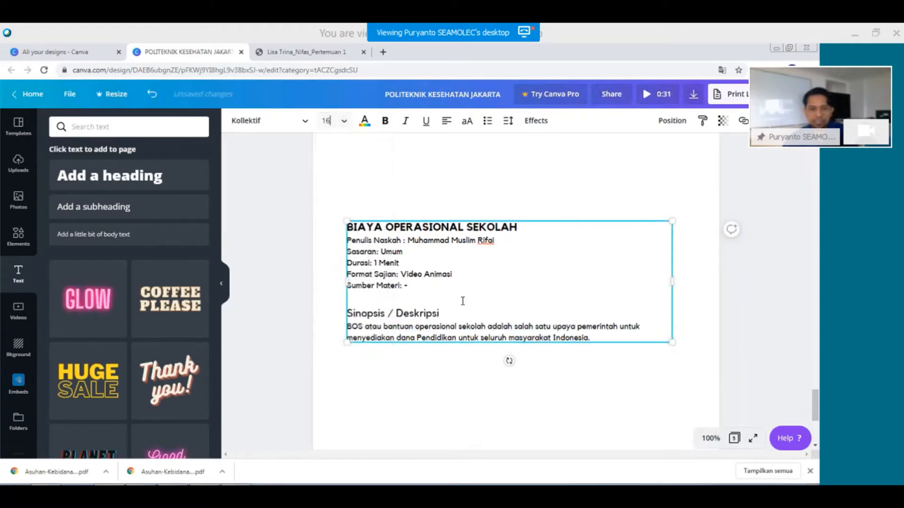
drag(466, 309, 333, 310)
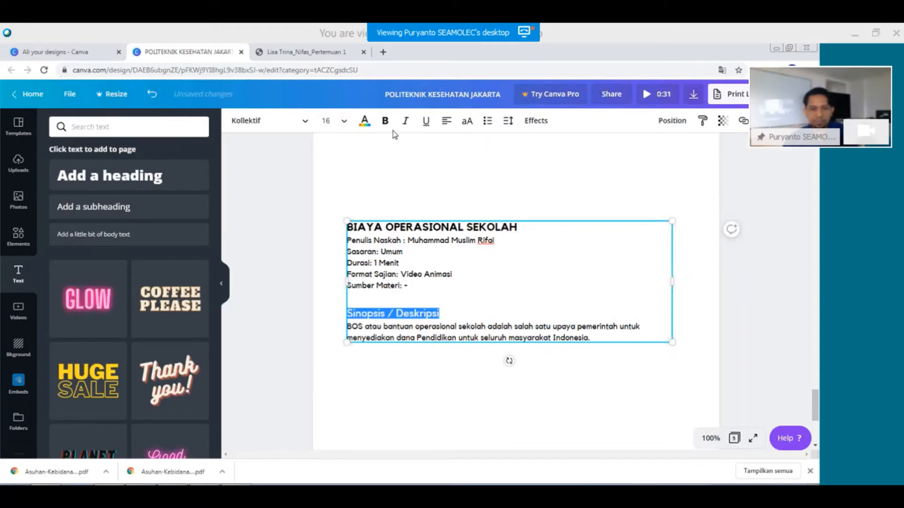
click(385, 121)
click(560, 314)
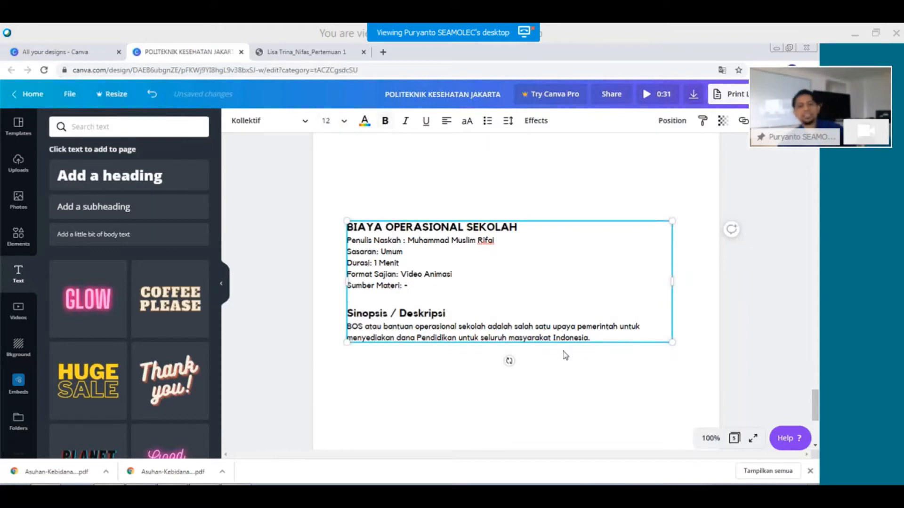
click(561, 372)
Switch to Word and Notepad to review the source passage of the text box, and return to Canva.
click(464, 326)
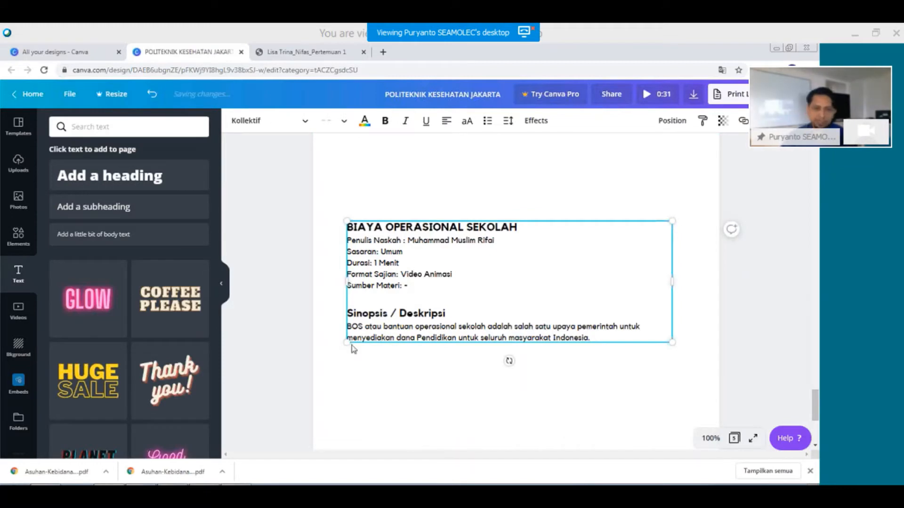
key(alt+Tab)
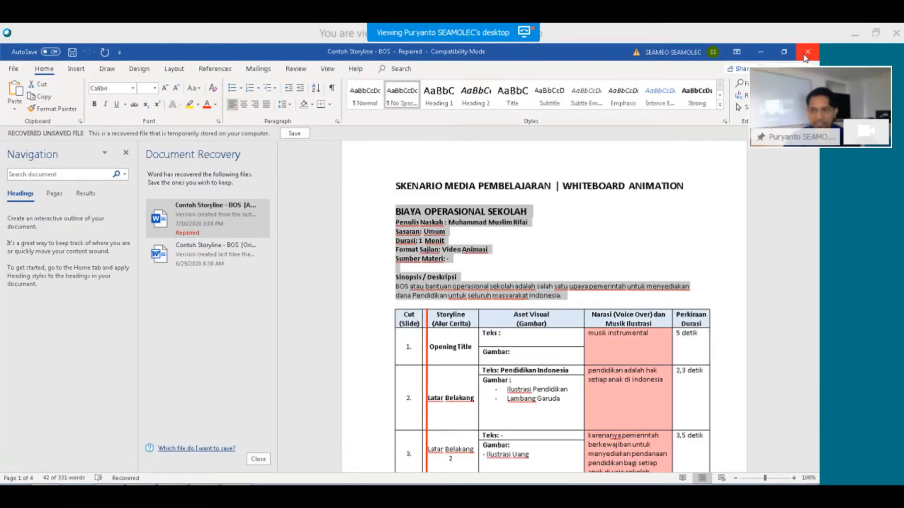
key(alt+Tab)
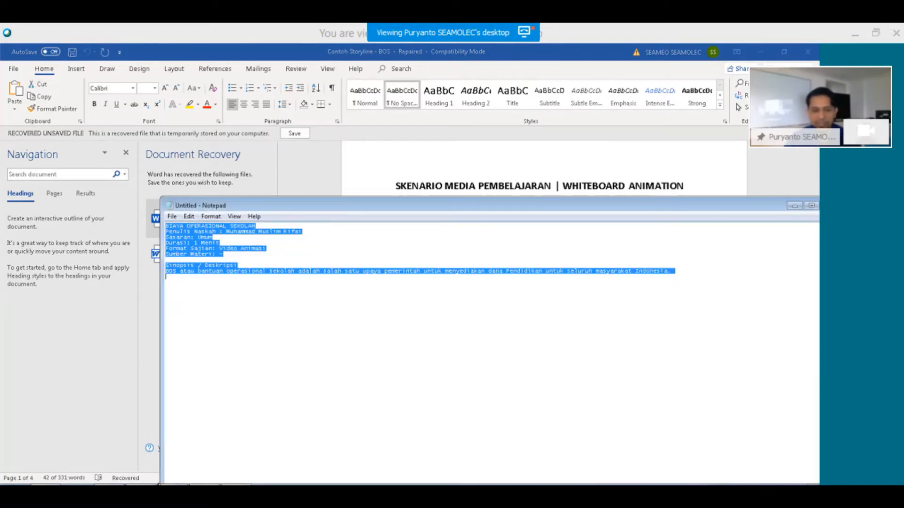
key(alt+Tab)
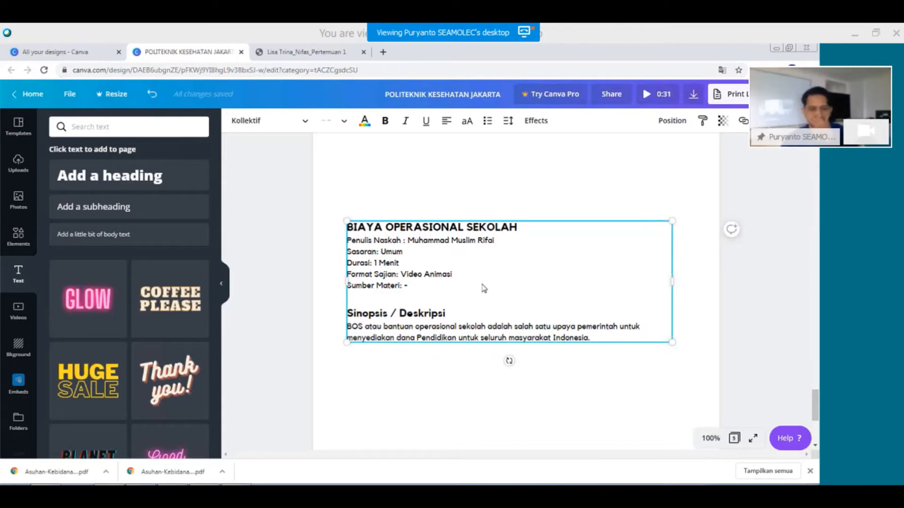
click(471, 394)
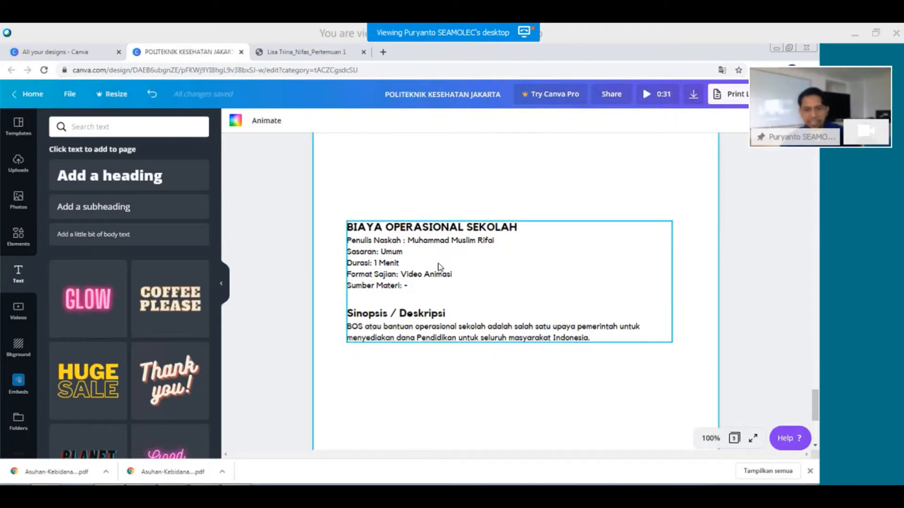
click(446, 314)
click(366, 128)
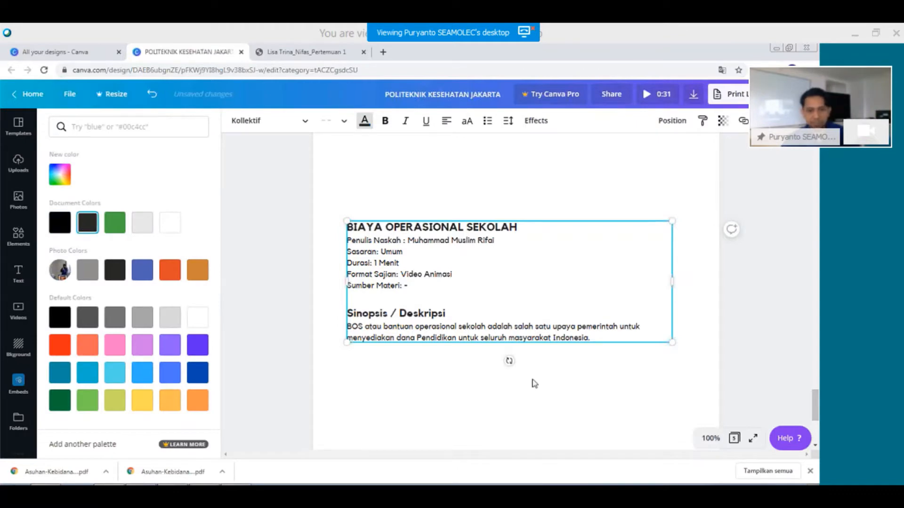
click(567, 424)
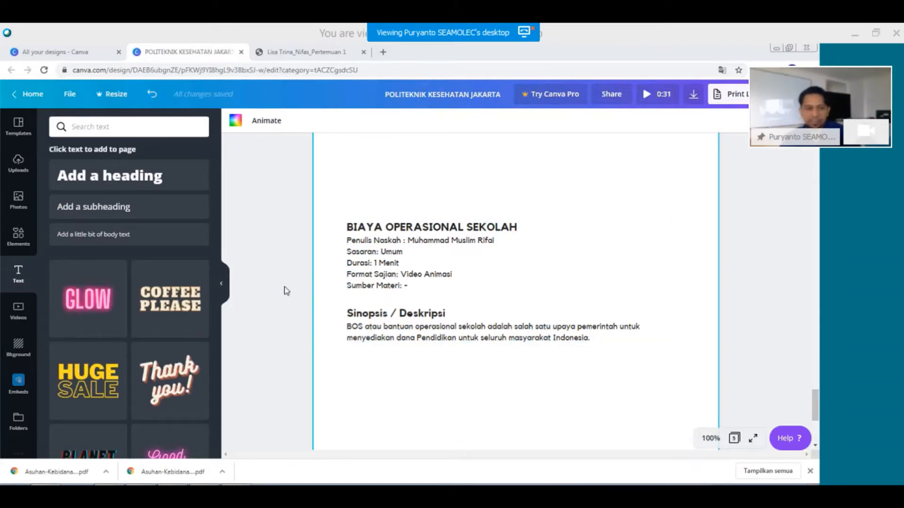
Return to the cover page, set the view zoom to 50%, and look over the cover and page 2.
scroll(284, 288, up, 8)
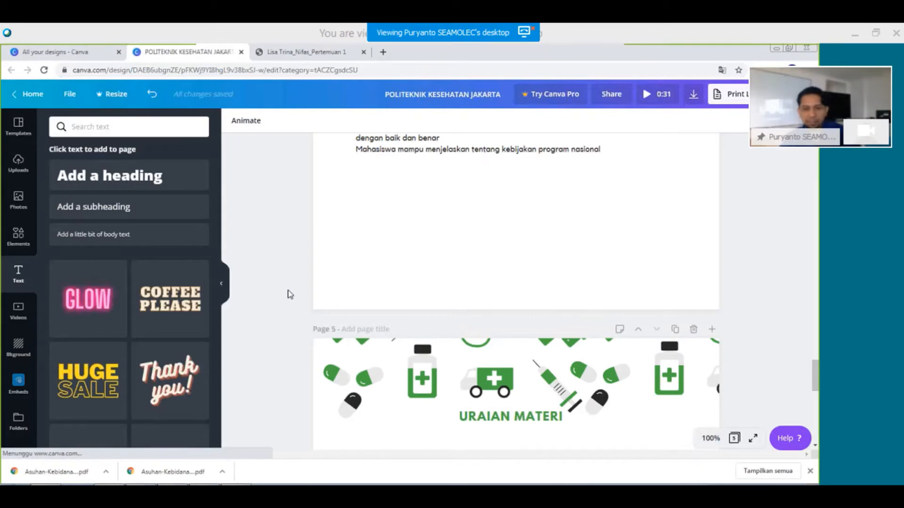
scroll(289, 295, up, 10)
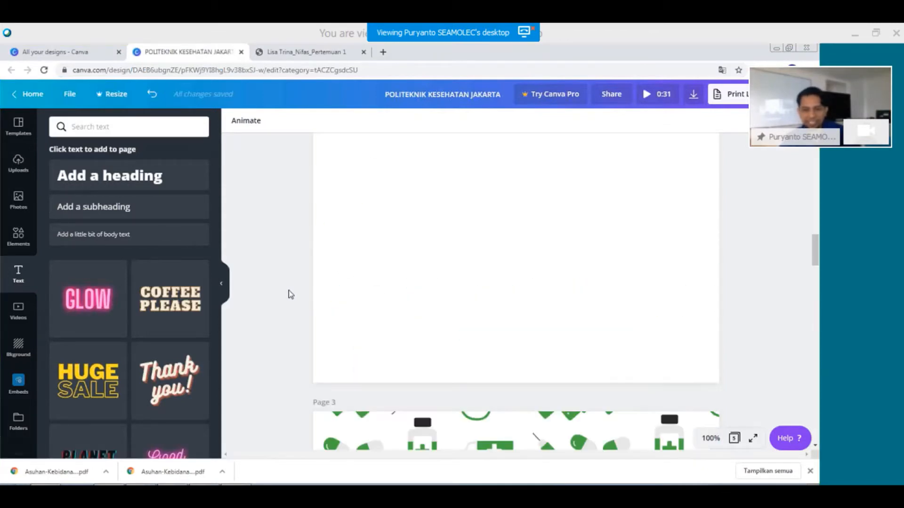
scroll(496, 285, up, 10)
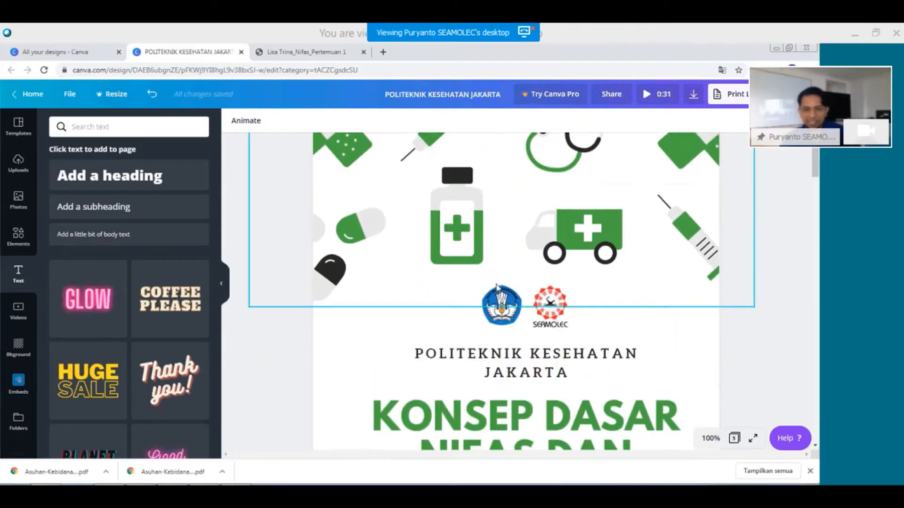
scroll(494, 282, down, 1)
scroll(438, 208, up, 2)
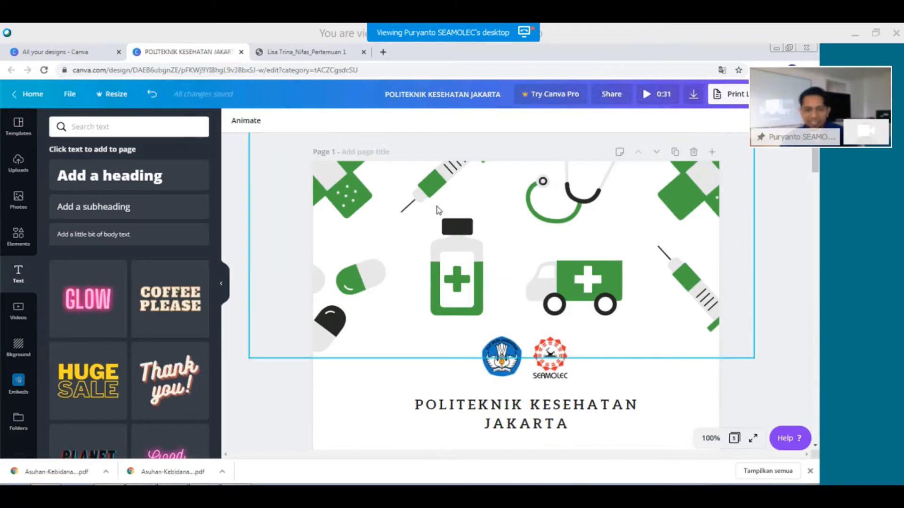
scroll(438, 208, down, 3)
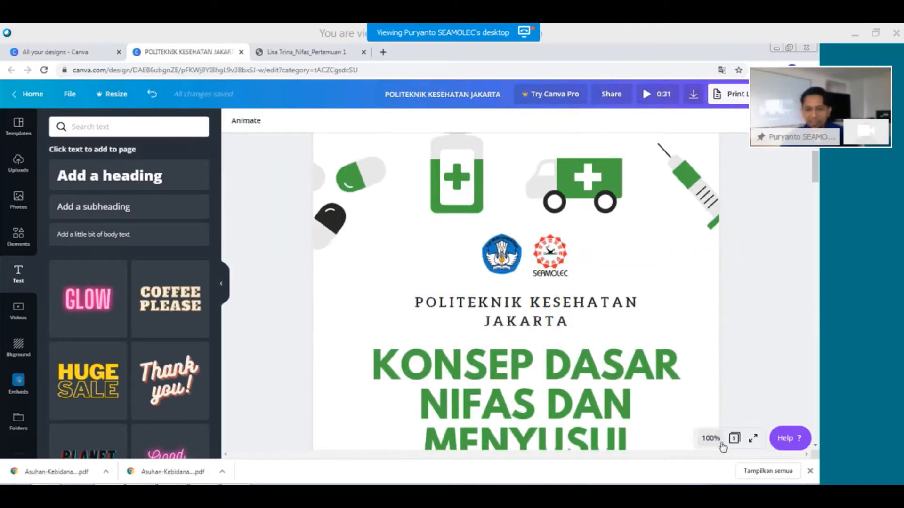
click(721, 443)
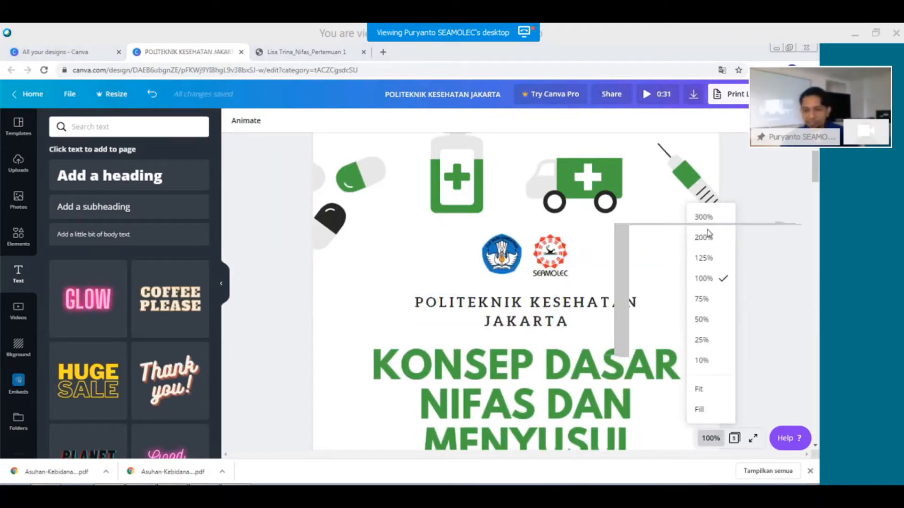
click(700, 320)
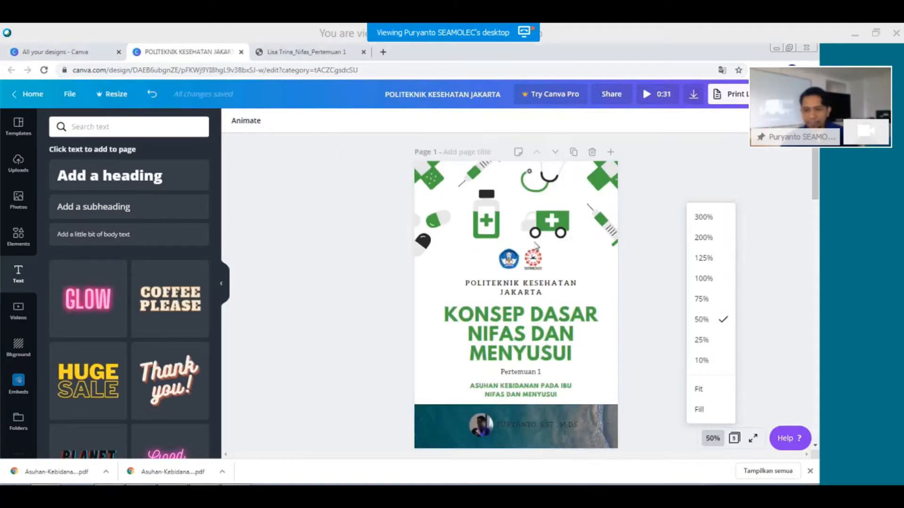
scroll(622, 304, down, 4)
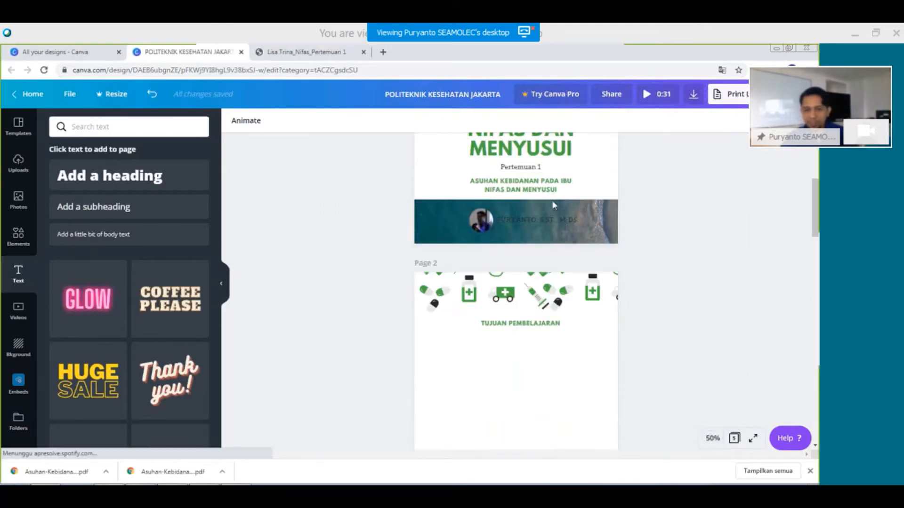
scroll(551, 329, up, 2)
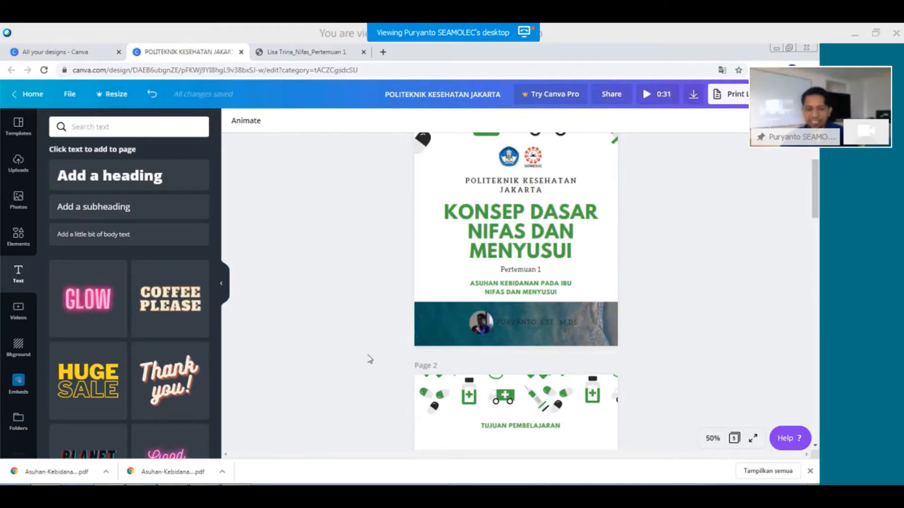
scroll(369, 359, down, 5)
scroll(367, 358, up, 5)
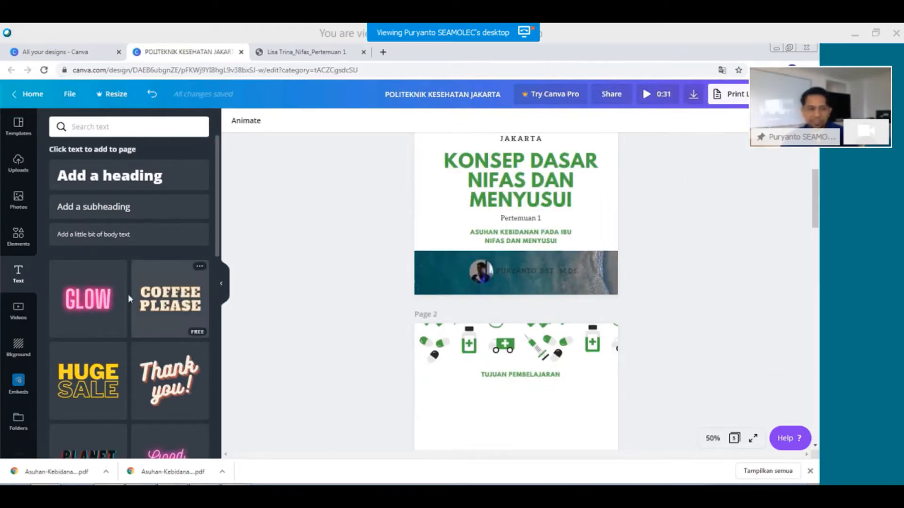
Open the template library and look through the health templates.
click(19, 125)
scroll(102, 308, down, 4)
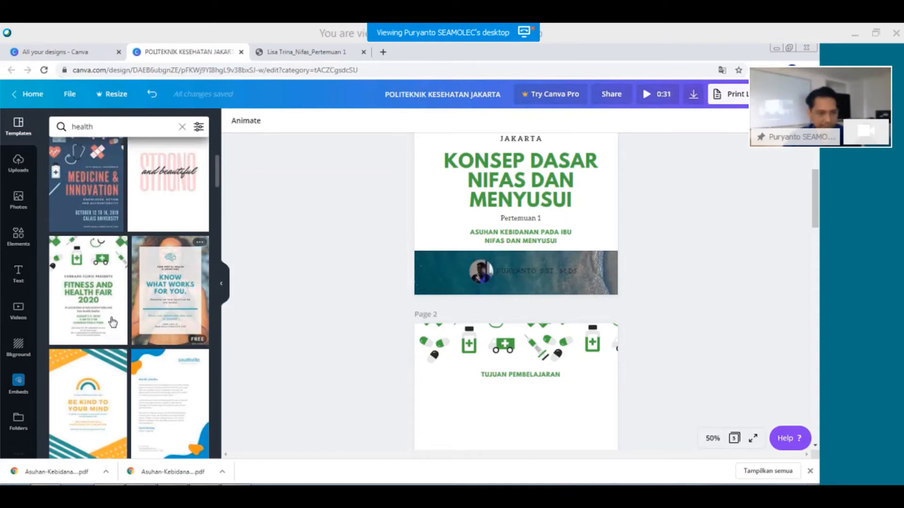
scroll(113, 323, down, 3)
scroll(113, 283, up, 3)
Clear the health search from the template library and browse the general templates, such as the report and proposal designs.
drag(113, 126, 7, 124)
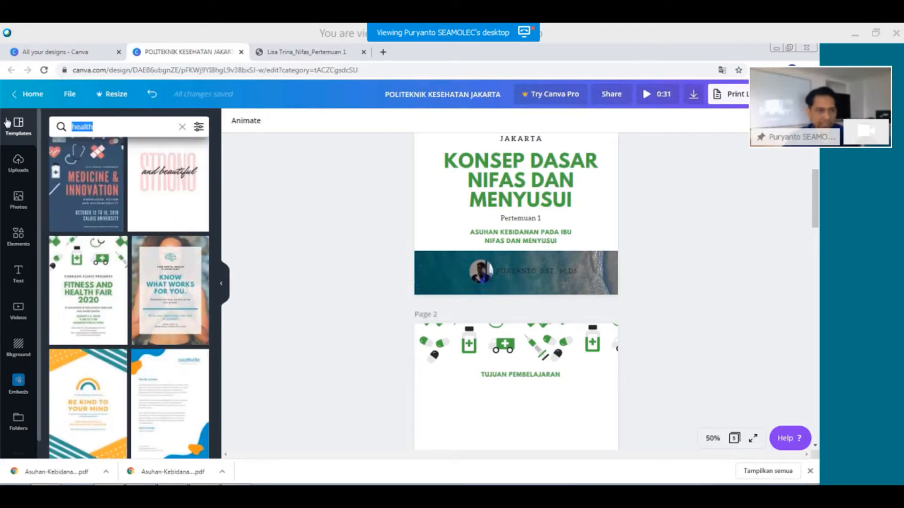
key(BackSpace)
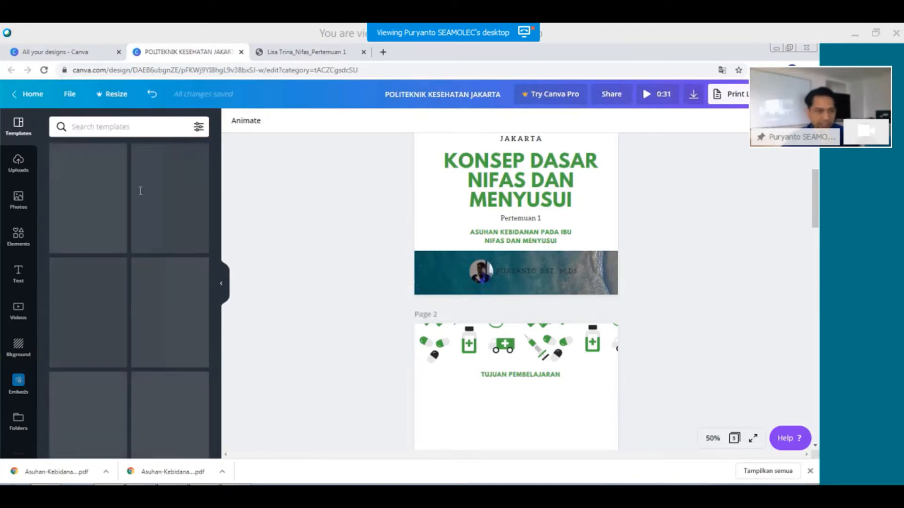
scroll(123, 254, down, 5)
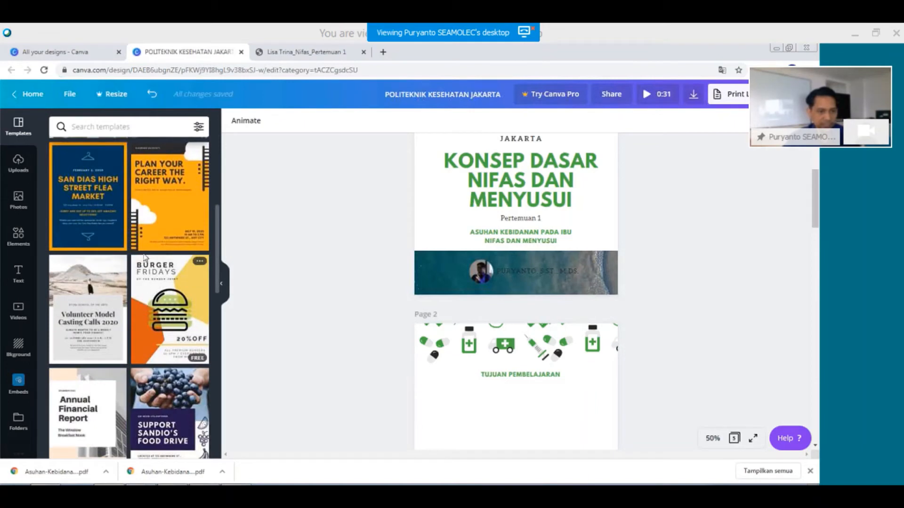
scroll(120, 254, down, 2)
scroll(122, 264, down, 3)
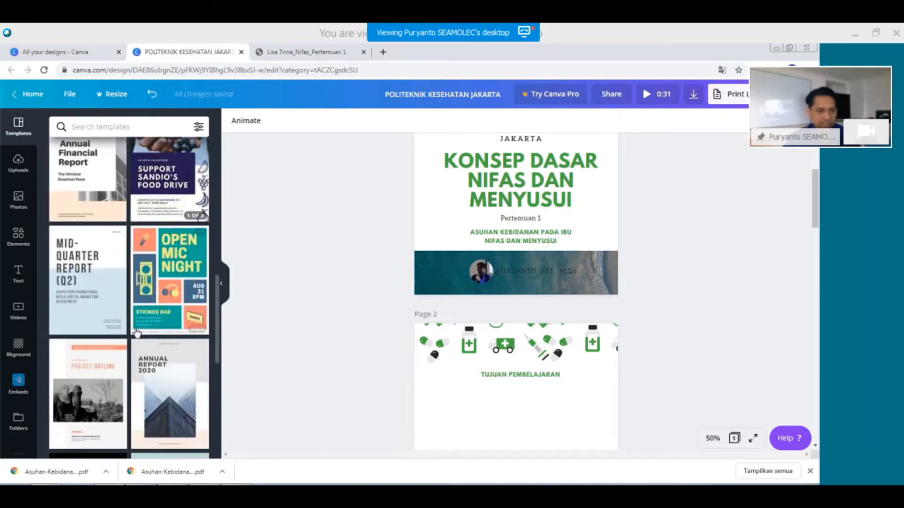
scroll(153, 318, down, 5)
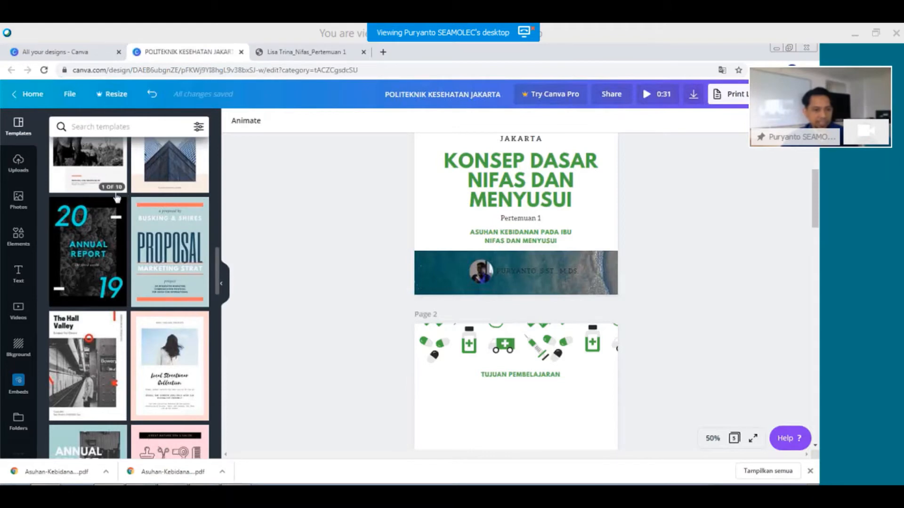
scroll(114, 221, up, 3)
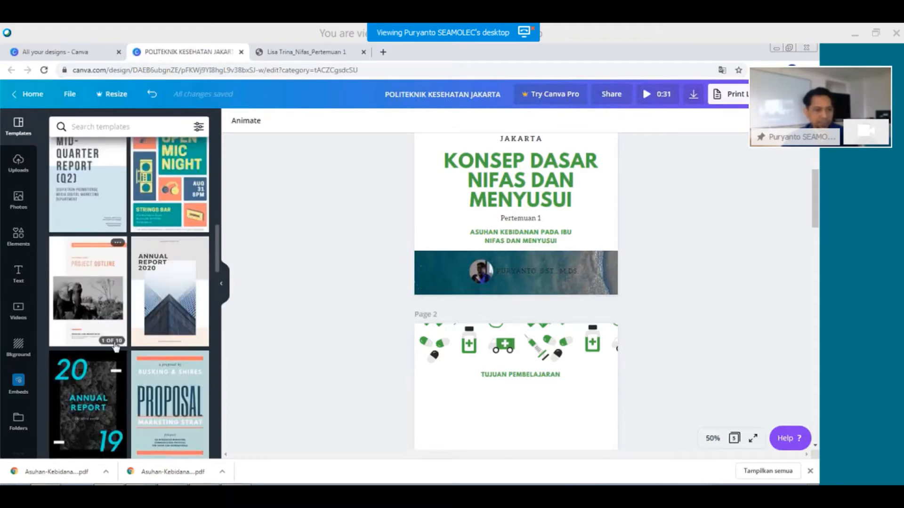
scroll(116, 346, down, 3)
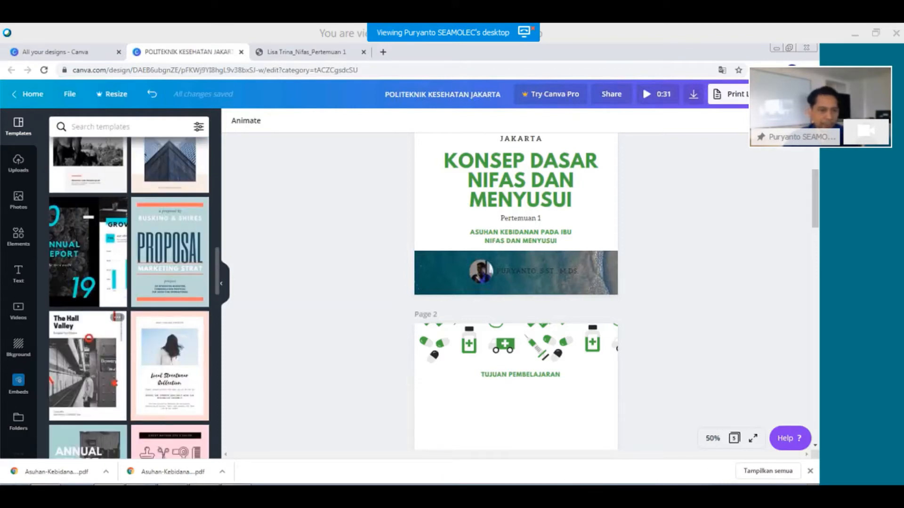
scroll(162, 379, down, 4)
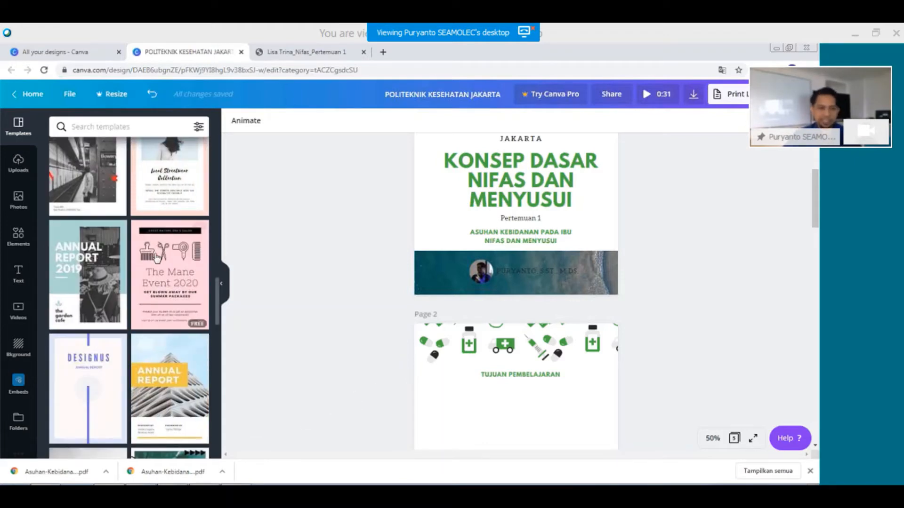
Leave the current design for the home page and create a new blank A4 Document.
click(30, 97)
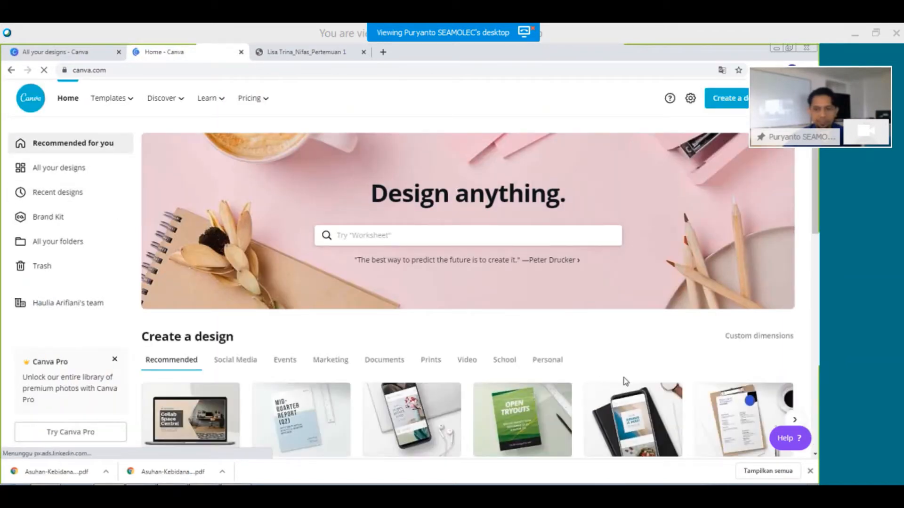
click(727, 104)
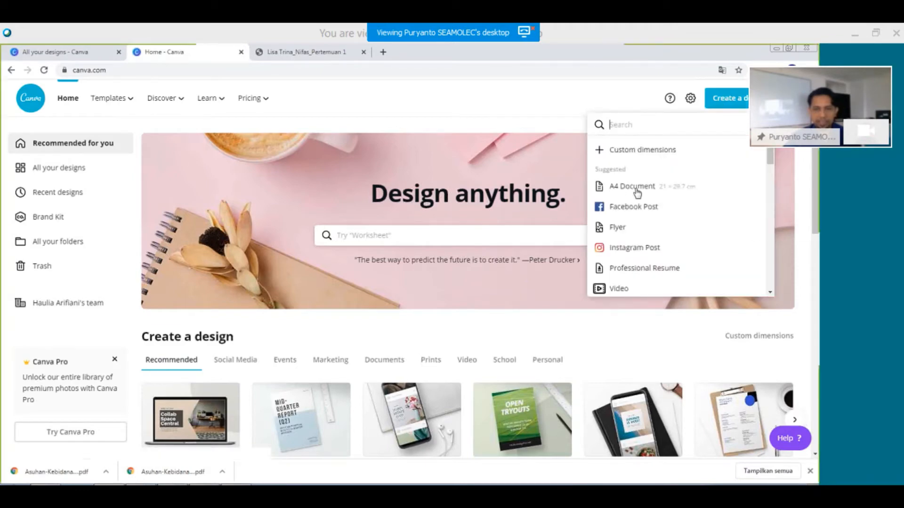
click(636, 189)
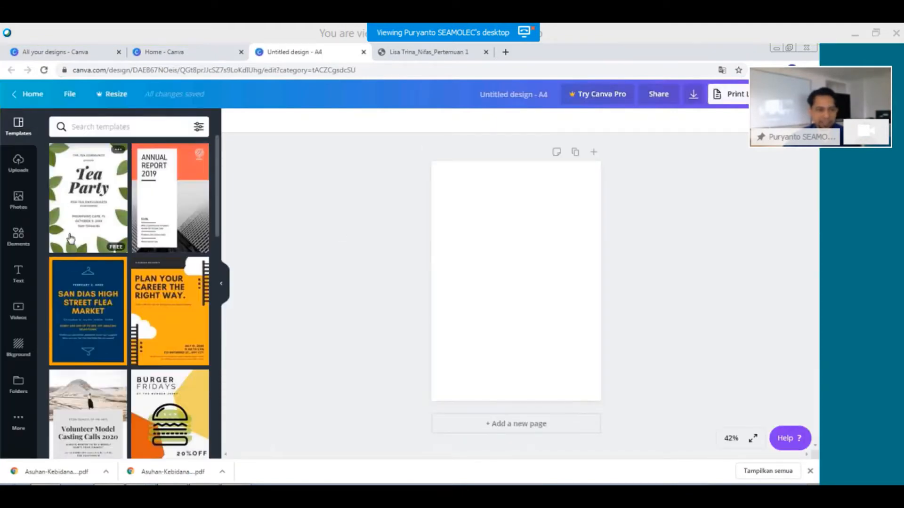
Browse the multi-page templates and apply the Project Outline cover of the Coral & White Minimal Corporate Project Outline Report to the first page.
scroll(87, 261, down, 5)
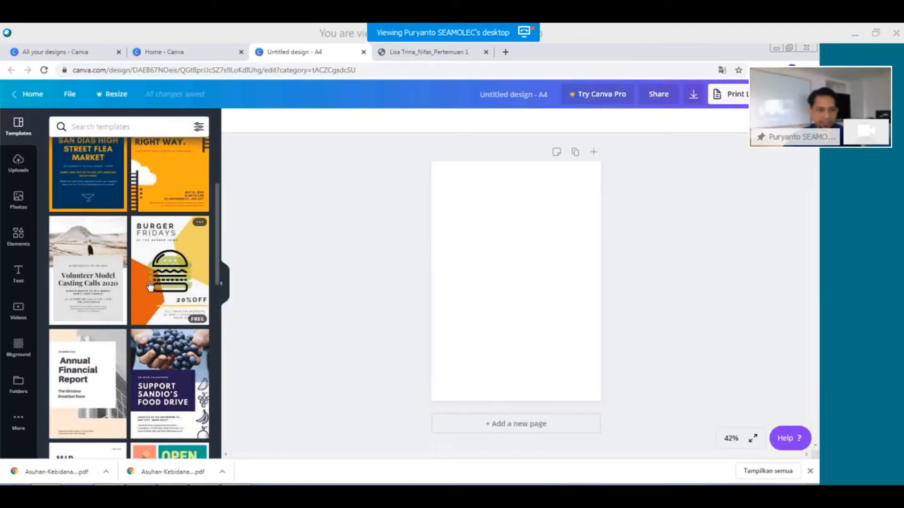
scroll(114, 288, down, 3)
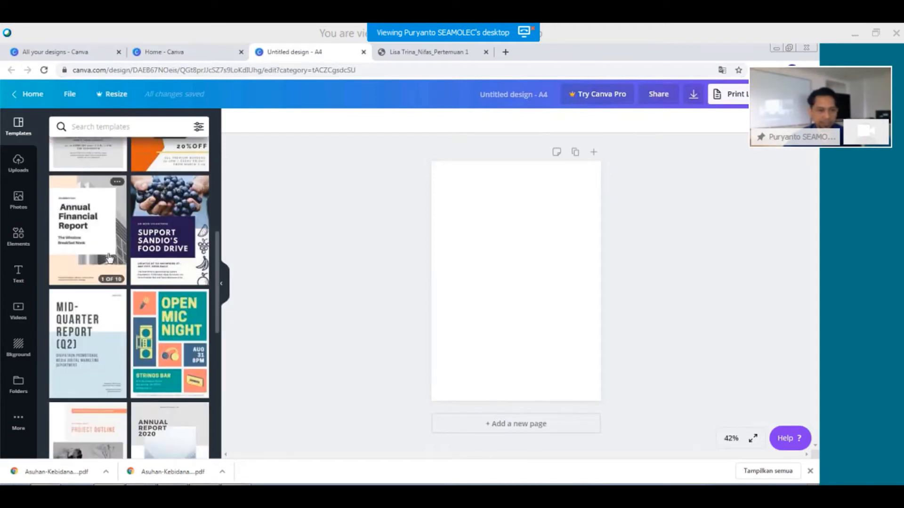
scroll(110, 258, down, 2)
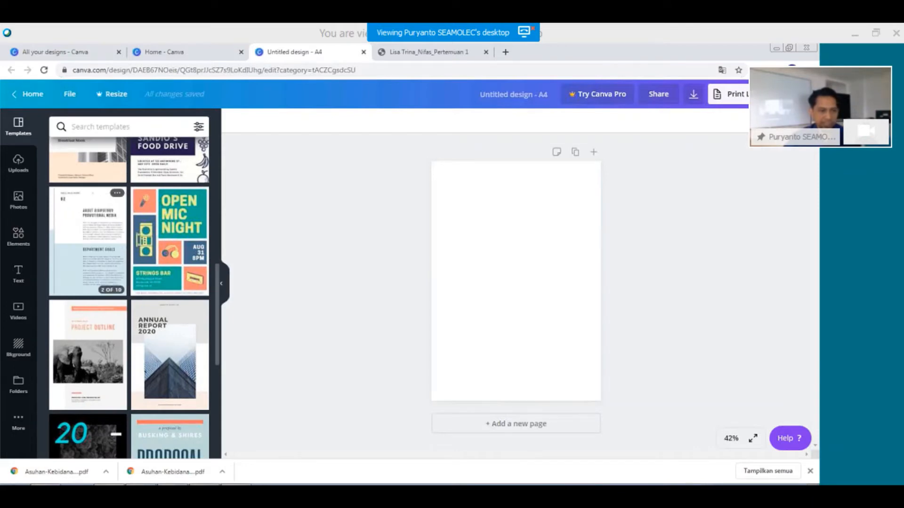
scroll(97, 251, down, 2)
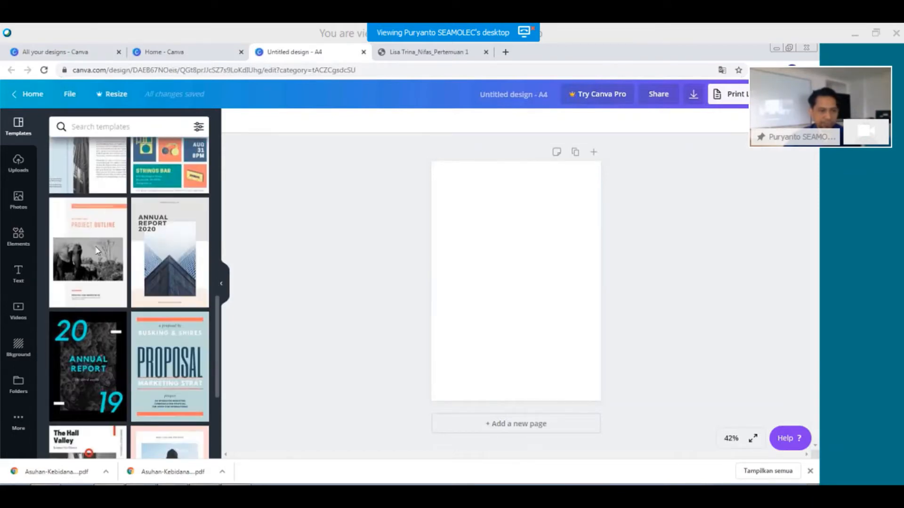
click(99, 280)
scroll(169, 292, down, 3)
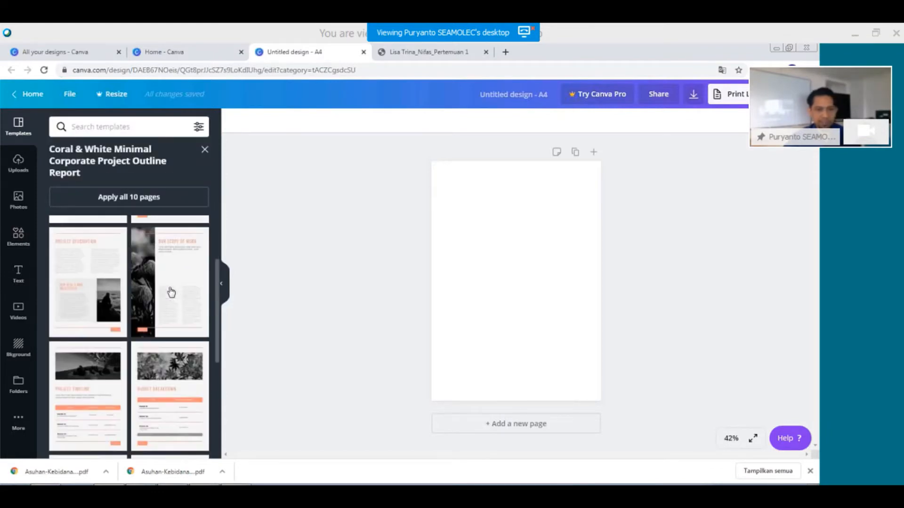
scroll(170, 292, up, 3)
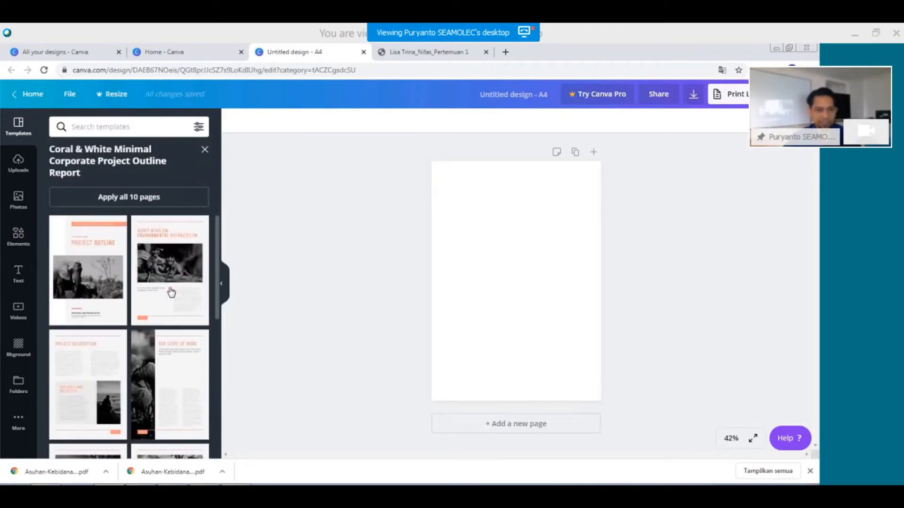
click(103, 262)
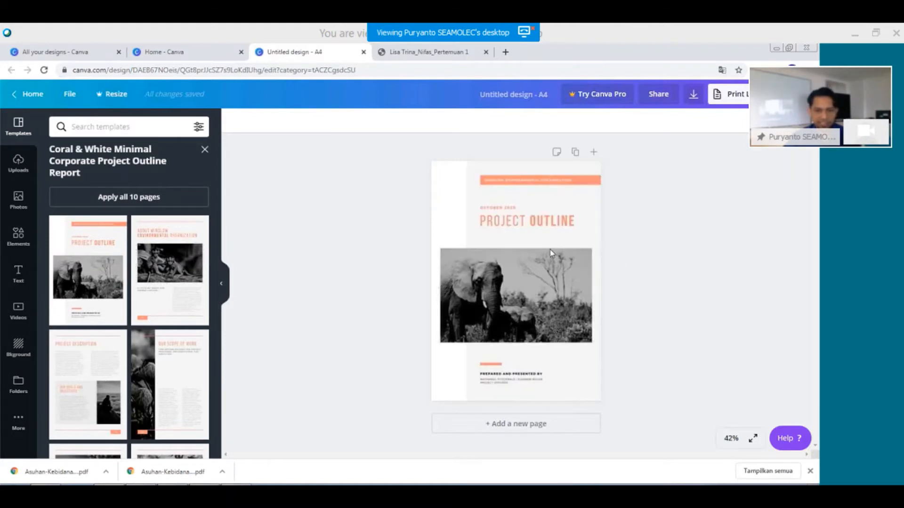
Add a second page and apply the Staff & Team Members layout from the same template set to it.
click(543, 428)
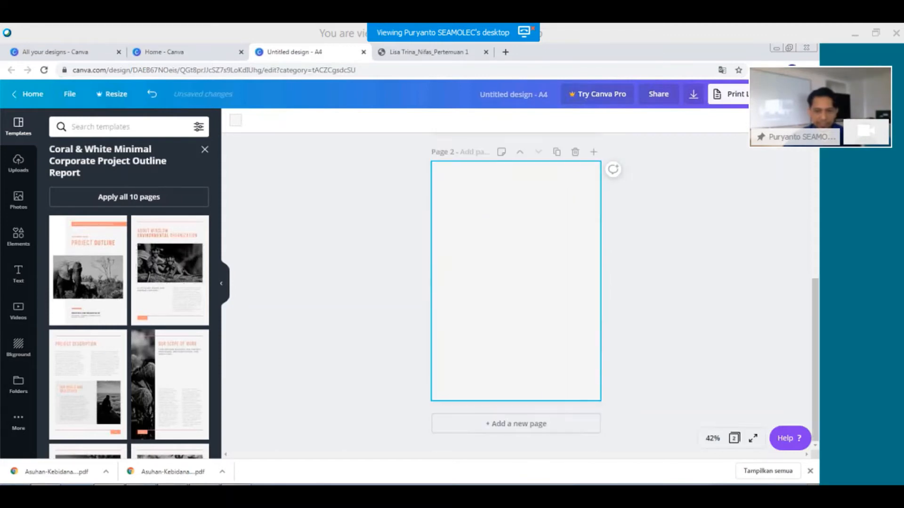
scroll(513, 306, up, 3)
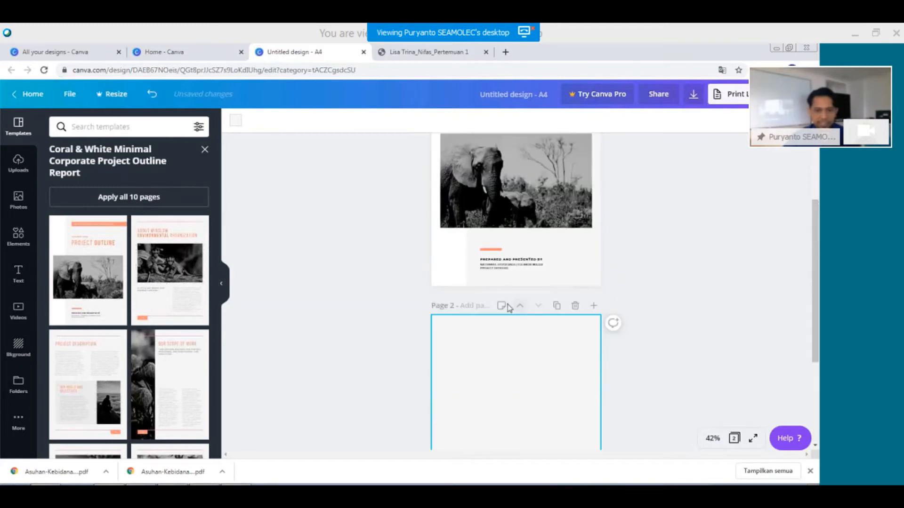
scroll(499, 324, down, 3)
scroll(170, 330, down, 4)
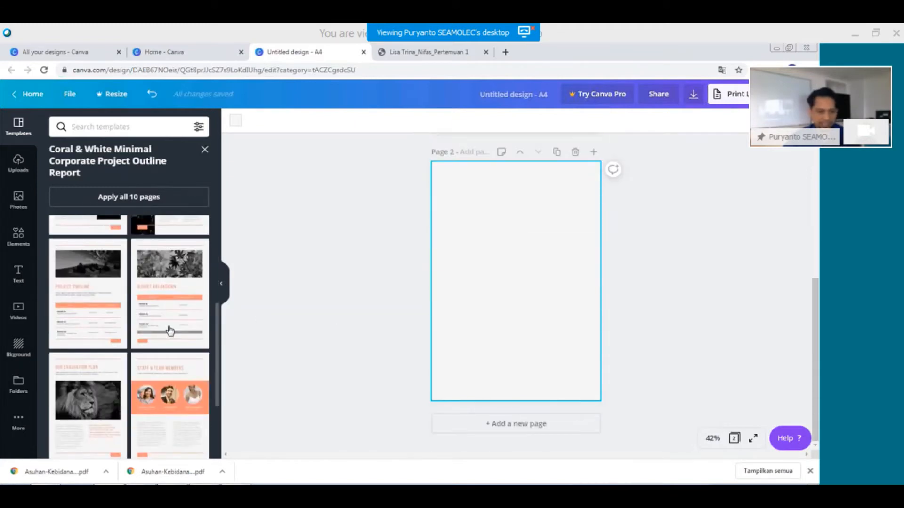
click(186, 392)
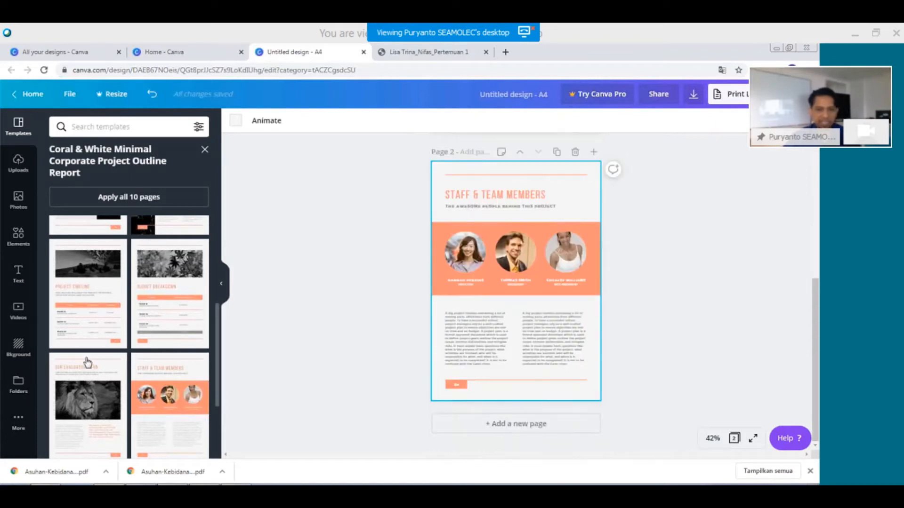
Add a third page and apply the Budget Breakdown layout from the template set to it.
scroll(151, 331, down, 2)
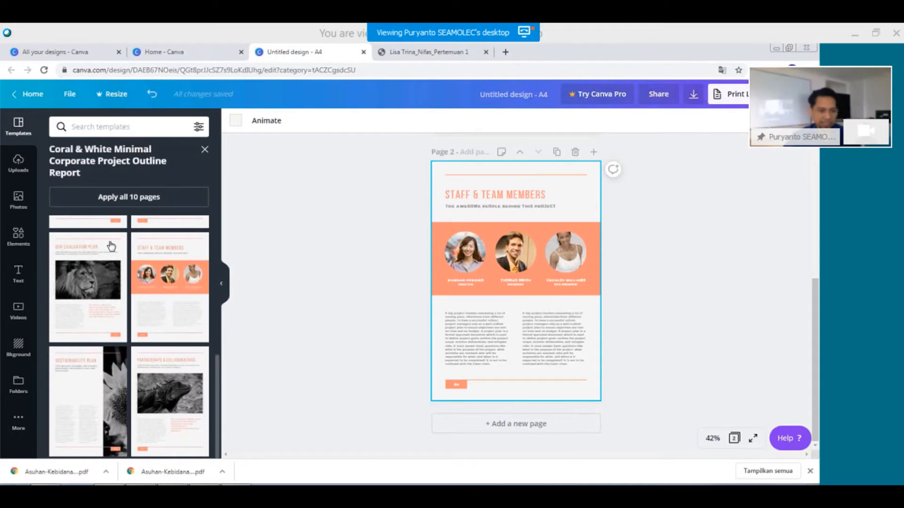
scroll(111, 245, up, 1)
click(534, 426)
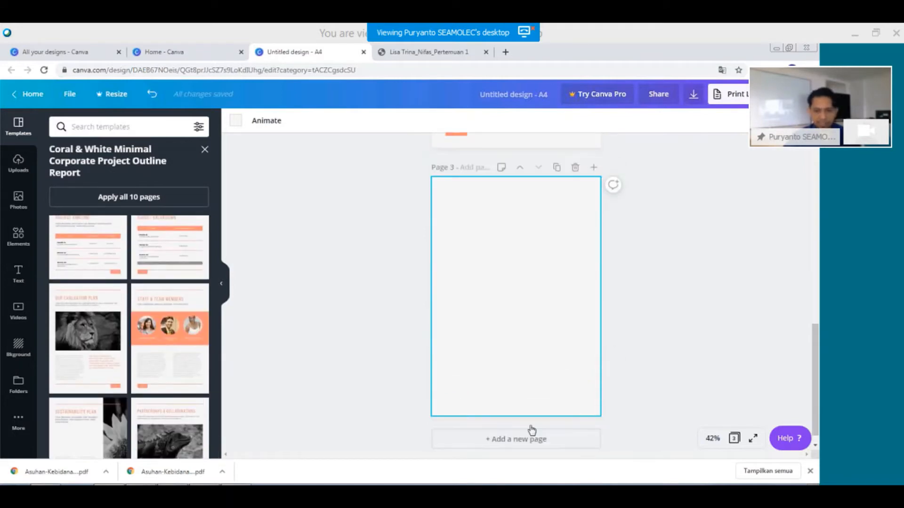
scroll(153, 324, up, 1)
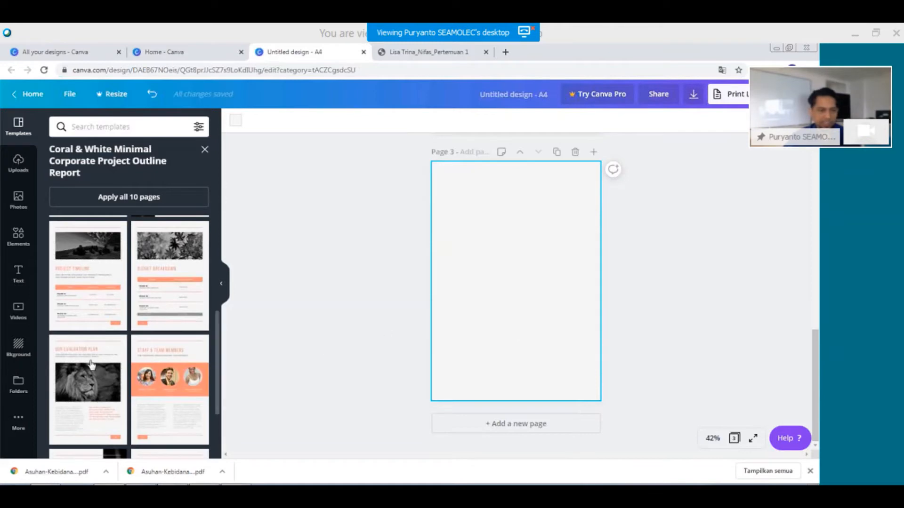
scroll(104, 353, up, 1)
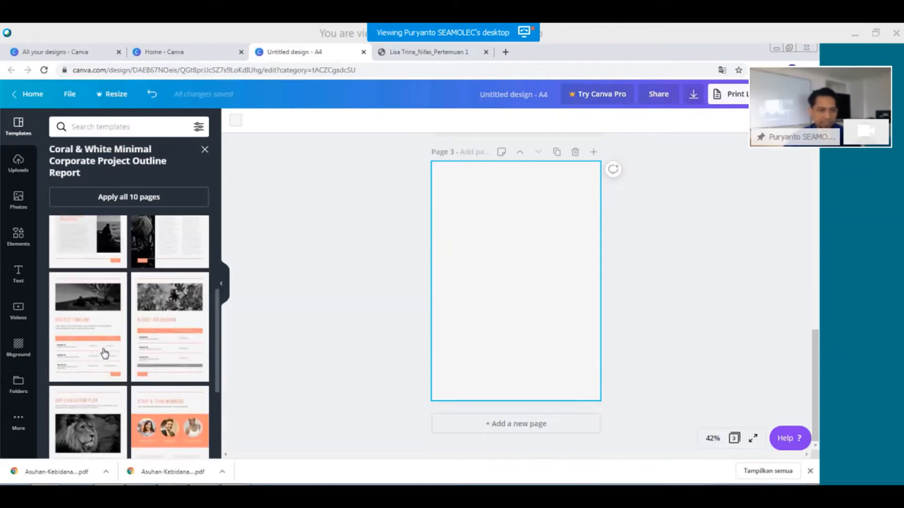
click(174, 333)
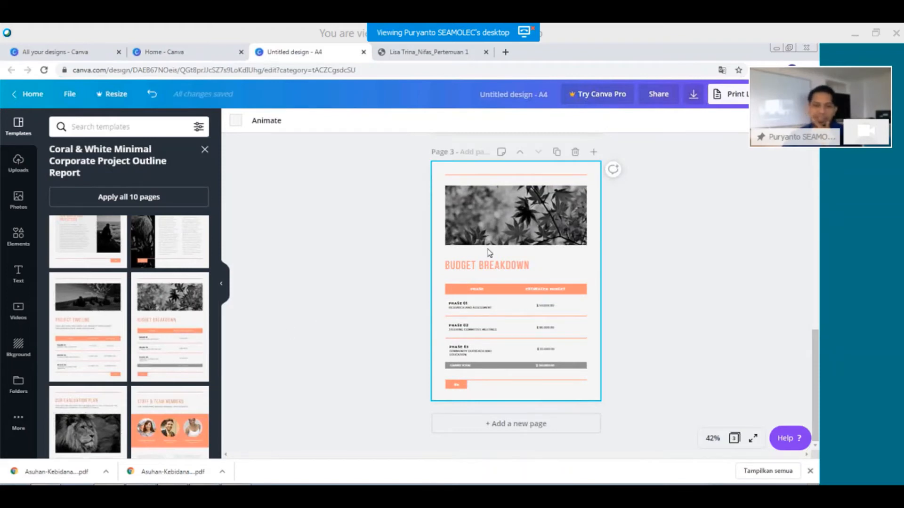
Review the pages from the cover onward and move the untitled design's browser tab ahead of the Home tab.
scroll(494, 310, up, 10)
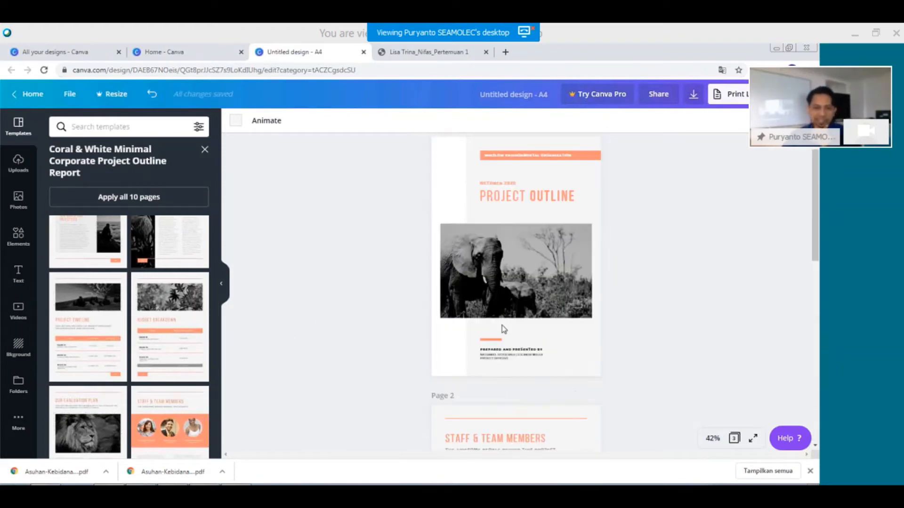
scroll(502, 326, up, 1)
scroll(501, 326, down, 3)
scroll(500, 330, up, 3)
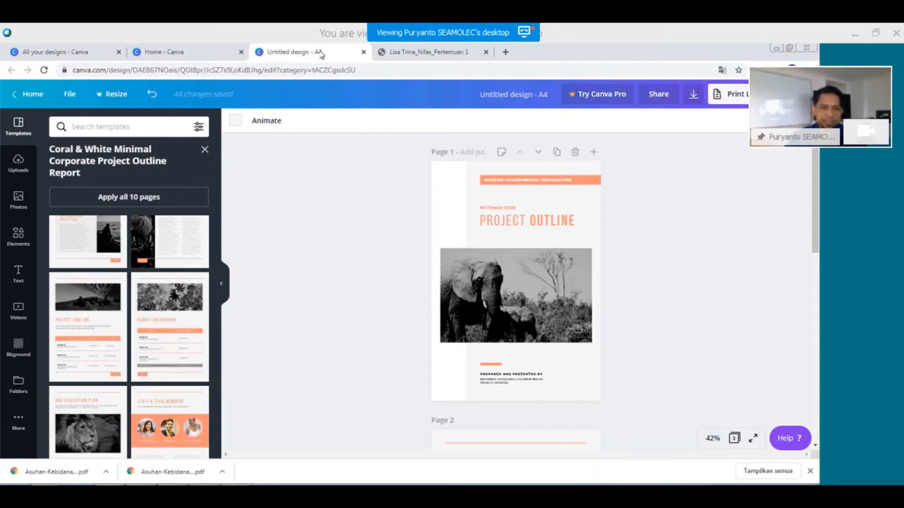
drag(321, 54, 242, 55)
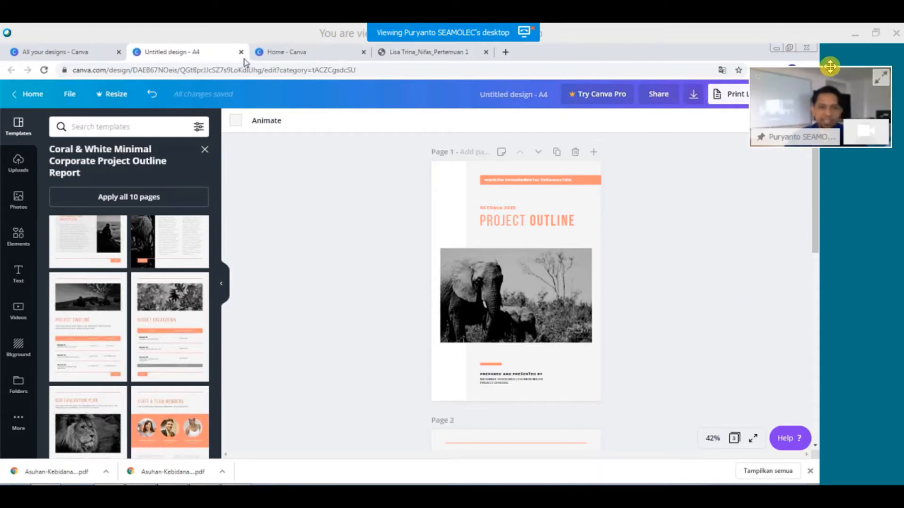
drag(830, 67, 841, 140)
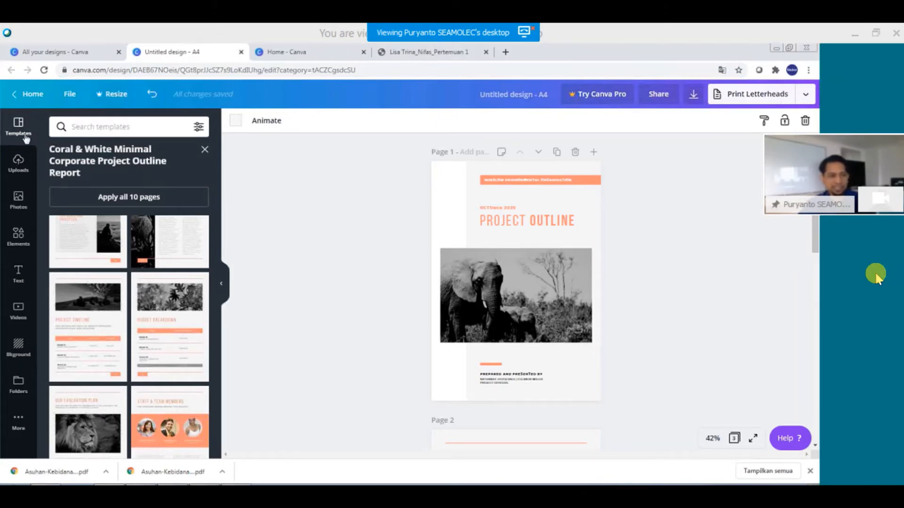
Look through the uploaded images, the stock photos and the elements library, and return to the template pages.
click(20, 164)
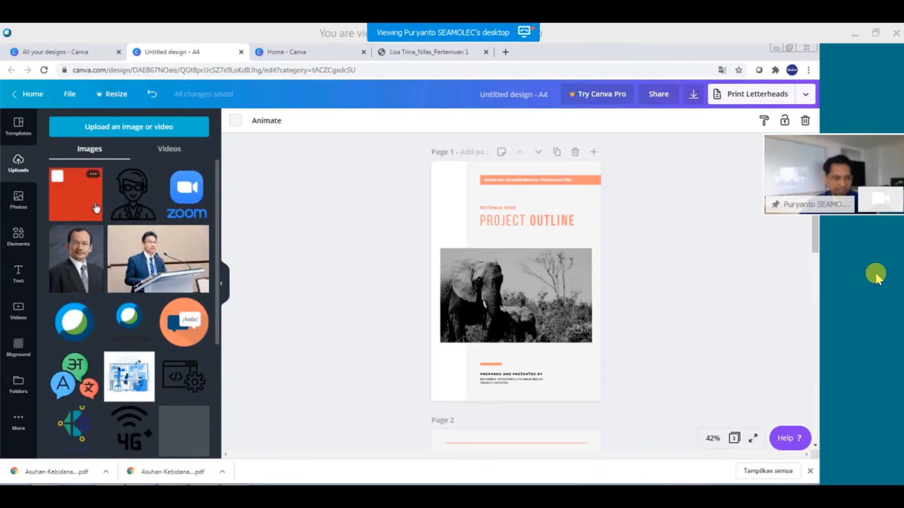
click(19, 210)
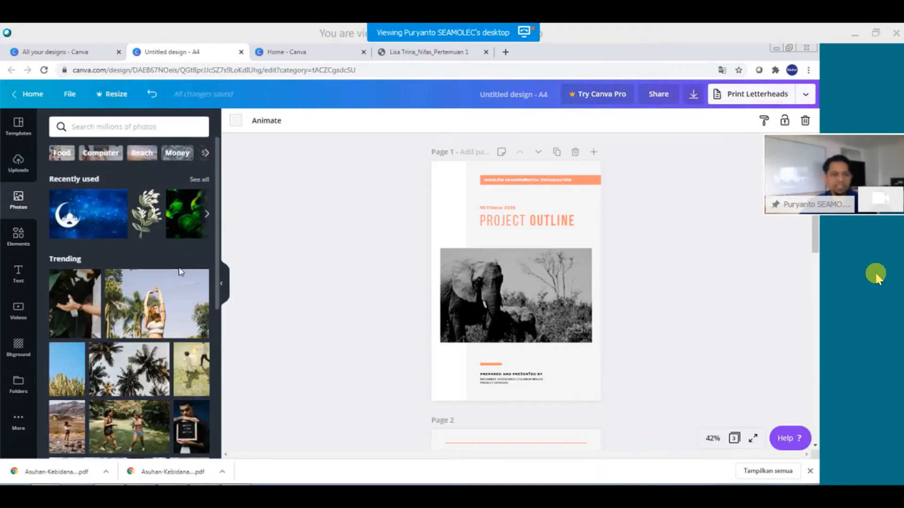
scroll(200, 297, down, 2)
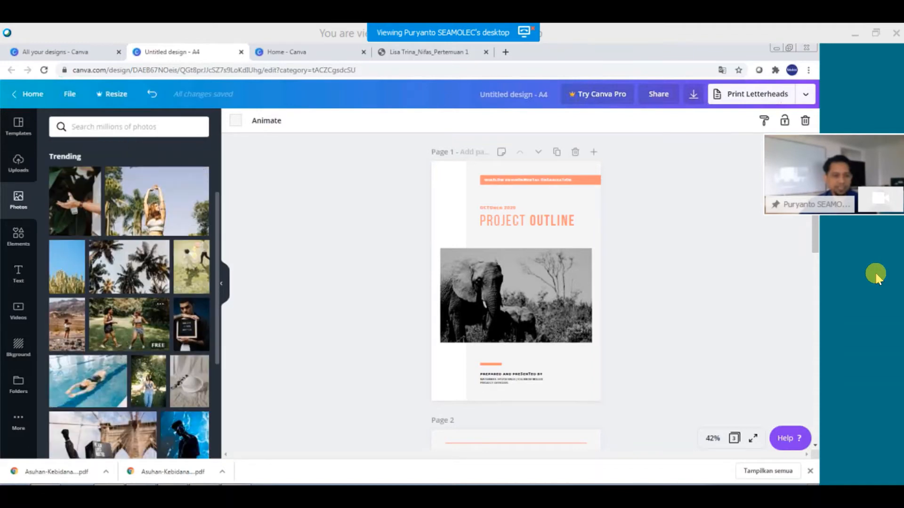
scroll(117, 322, down, 2)
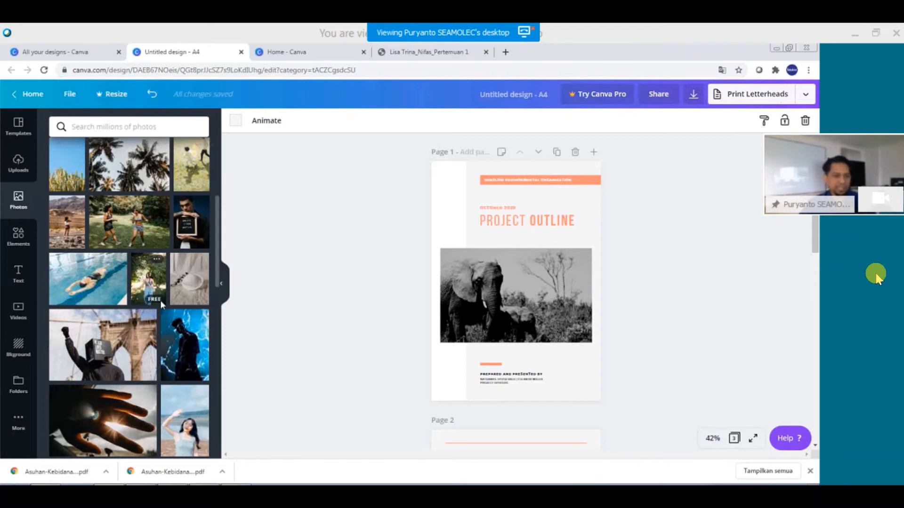
click(18, 249)
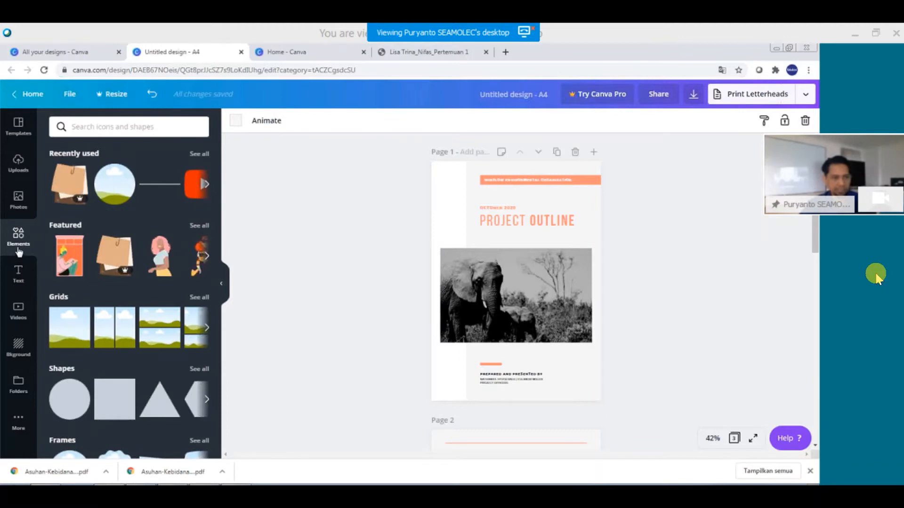
click(18, 125)
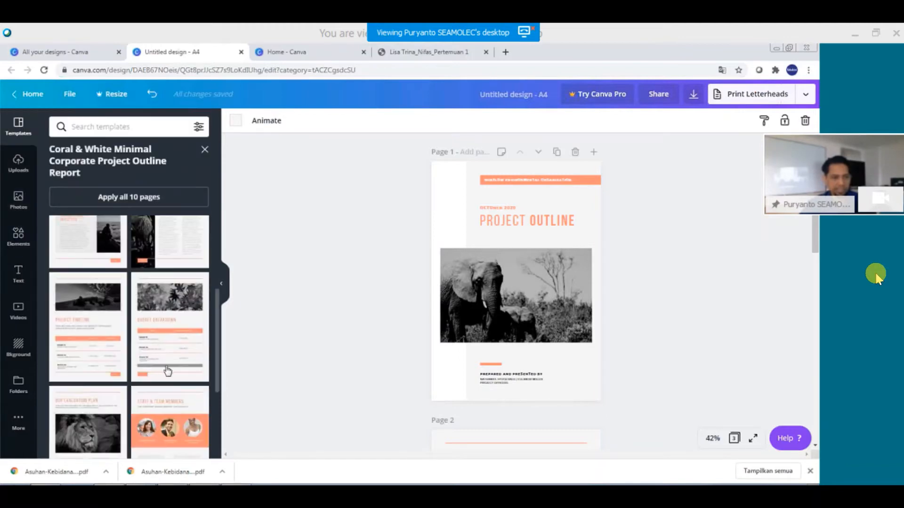
Select the elephant photo on the cover and look through the text styles and the library's grids, shapes, frames, stickers and charts.
click(540, 338)
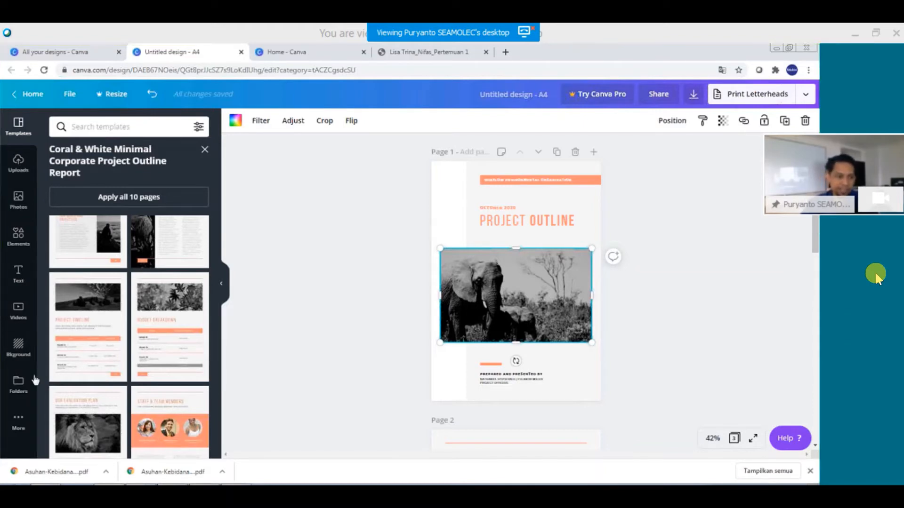
click(21, 313)
click(18, 273)
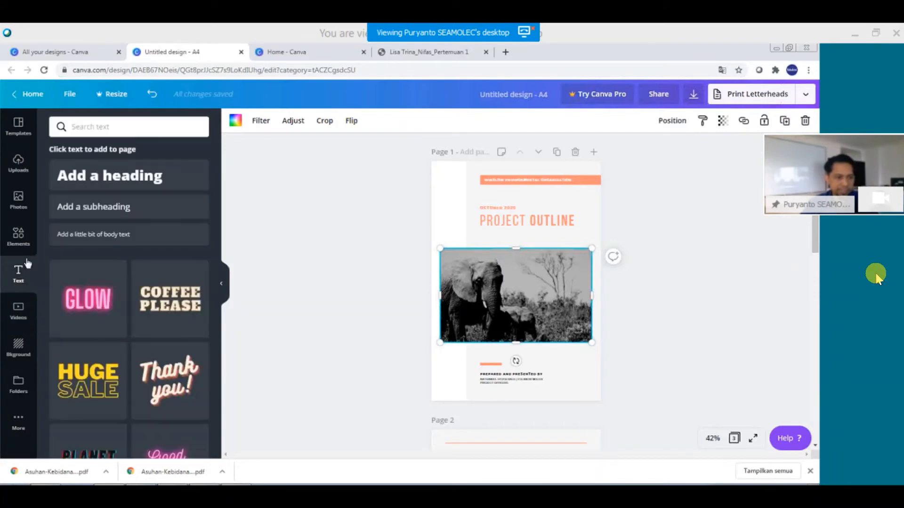
scroll(112, 315, down, 5)
scroll(112, 315, down, 5)
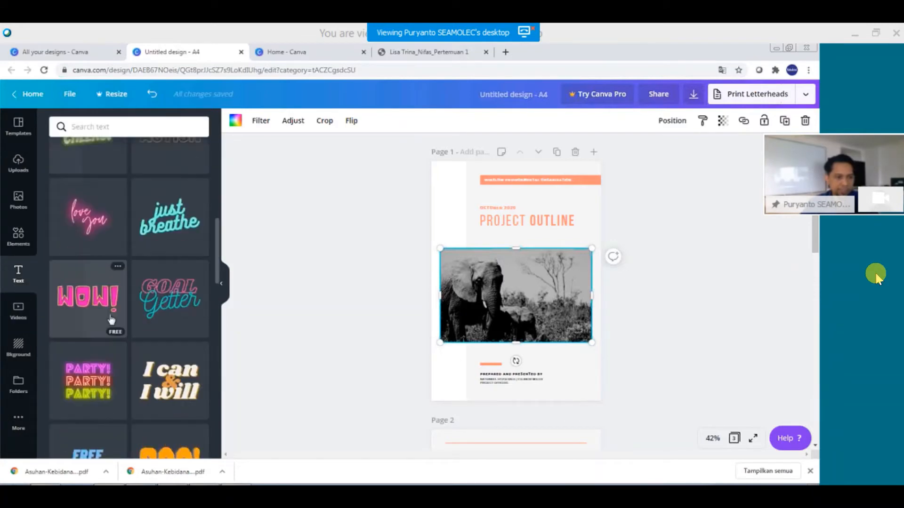
scroll(113, 282, down, 4)
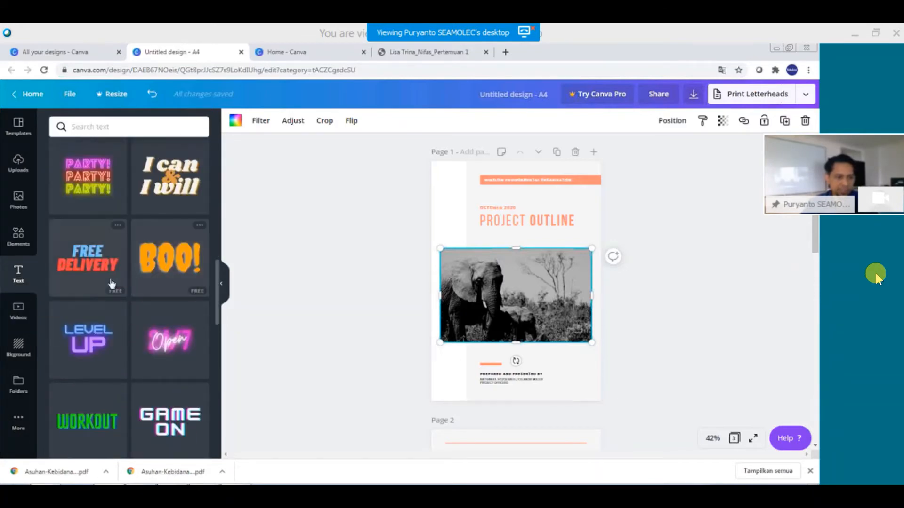
click(18, 236)
scroll(111, 203, down, 2)
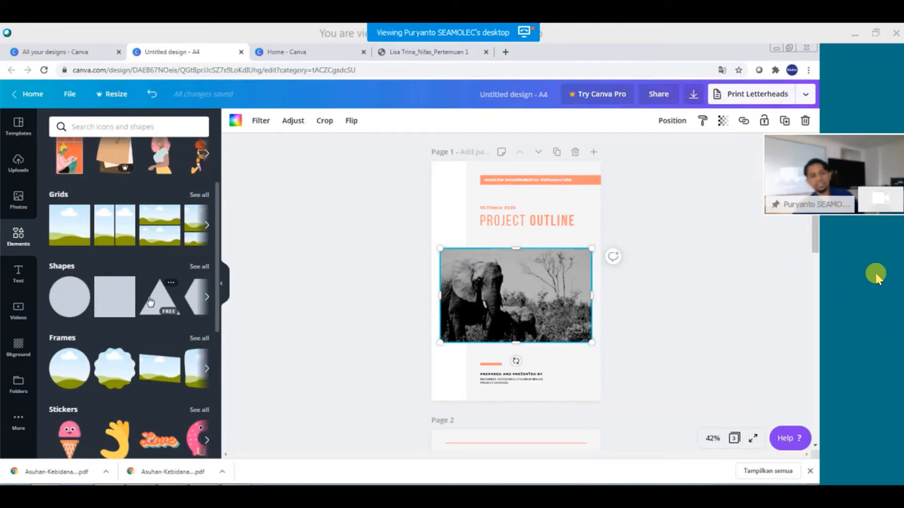
scroll(96, 334, down, 3)
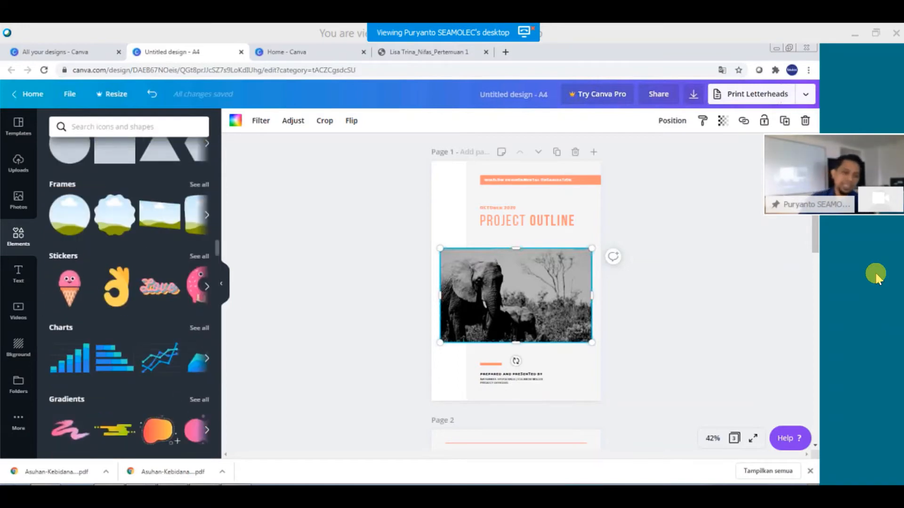
Look through the elements library from the charts, gradients and lines down to the handdrawn illustrations, and open the background collection.
scroll(45, 292, down, 2)
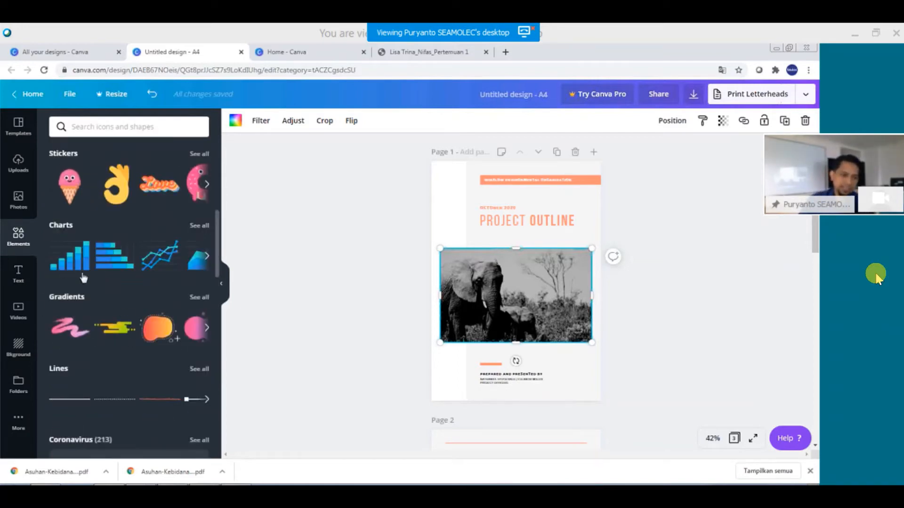
scroll(85, 395, down, 2)
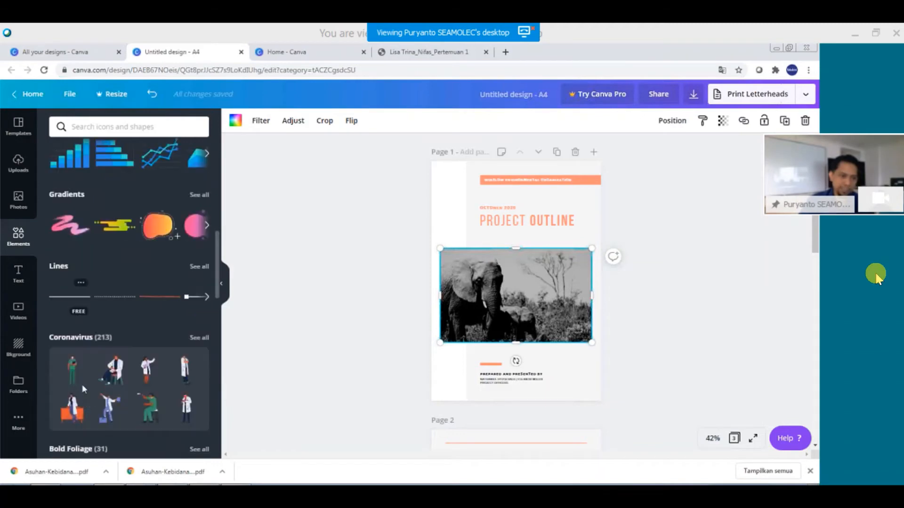
scroll(75, 398, down, 2)
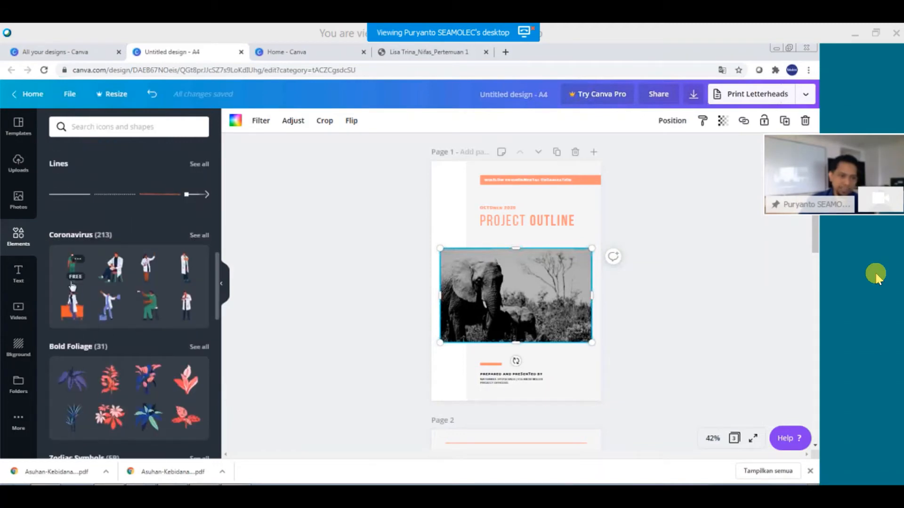
scroll(148, 247, down, 2)
scroll(165, 329, down, 5)
scroll(165, 329, down, 5)
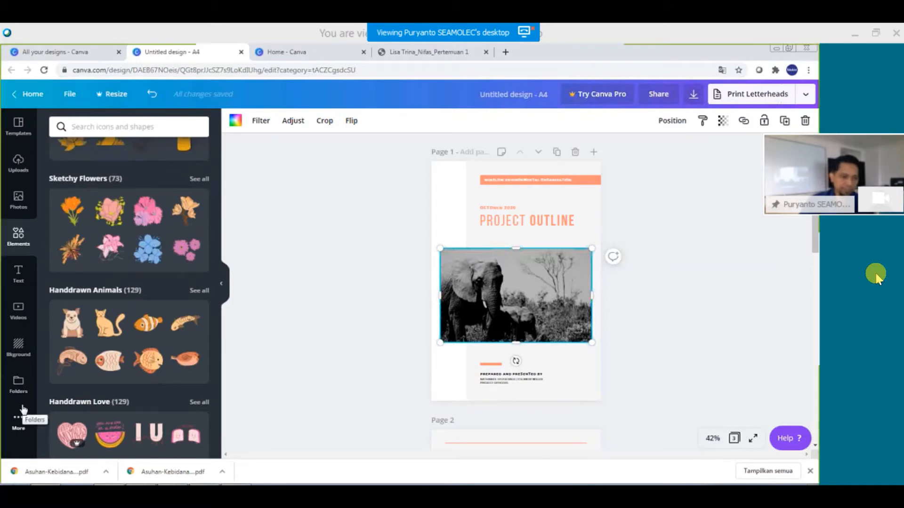
click(19, 349)
click(21, 280)
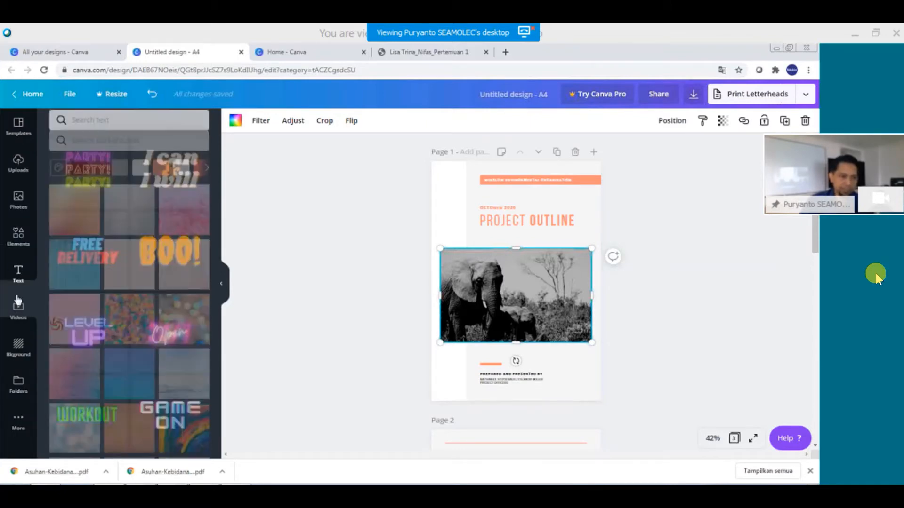
click(22, 341)
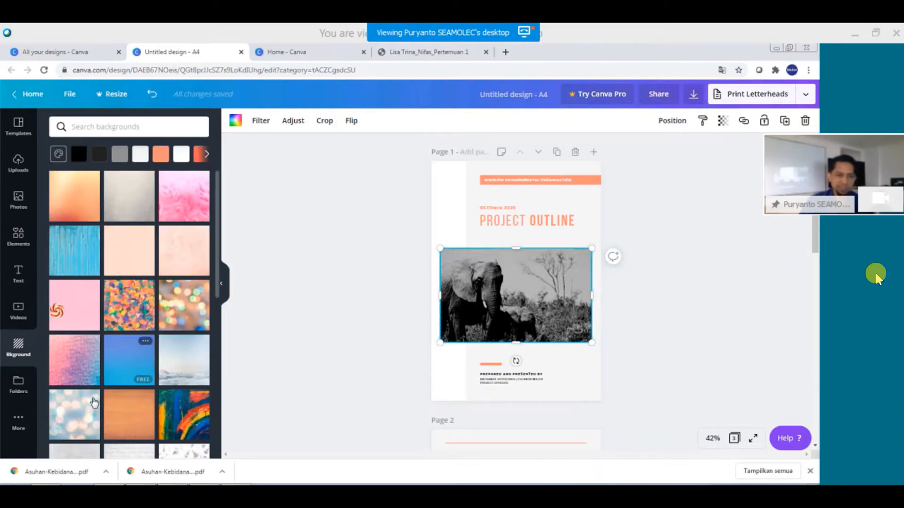
Deselect the elephant photo, view the Staff & Team Members page and return to the Canva home page.
click(304, 355)
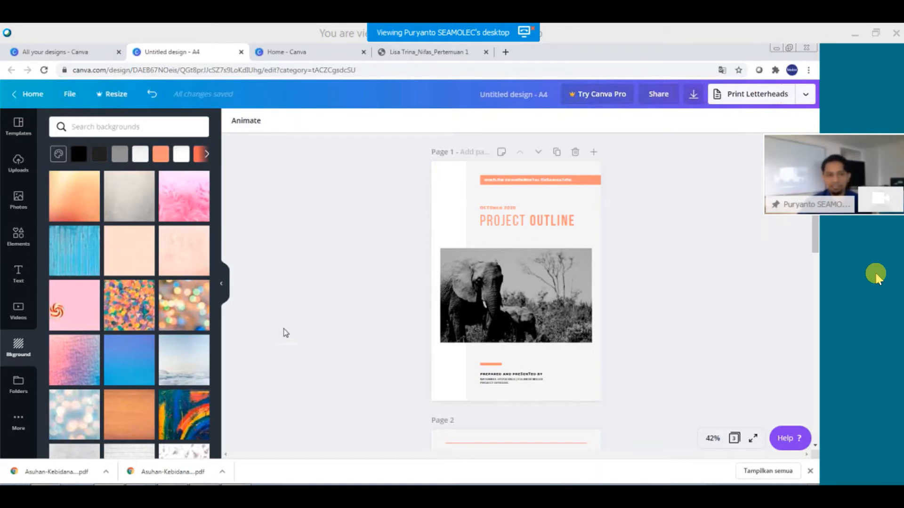
scroll(283, 330, down, 3)
scroll(345, 343, down, 3)
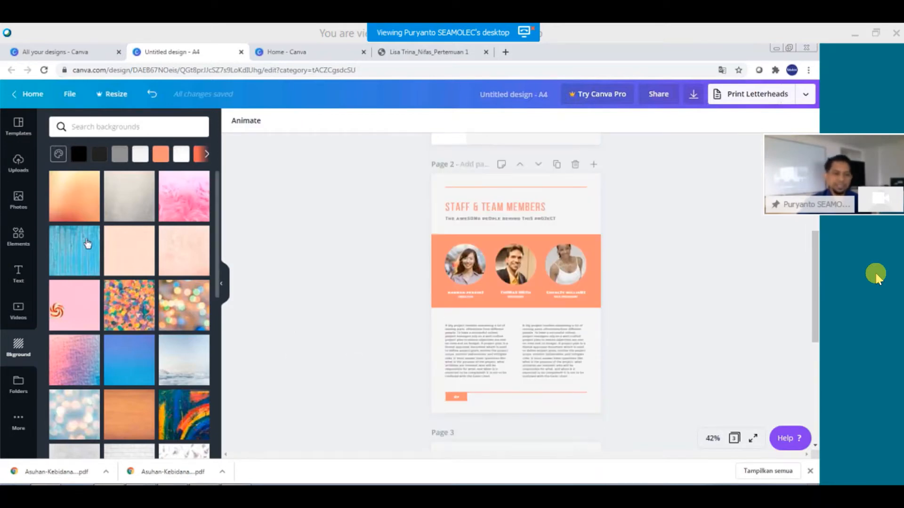
click(285, 52)
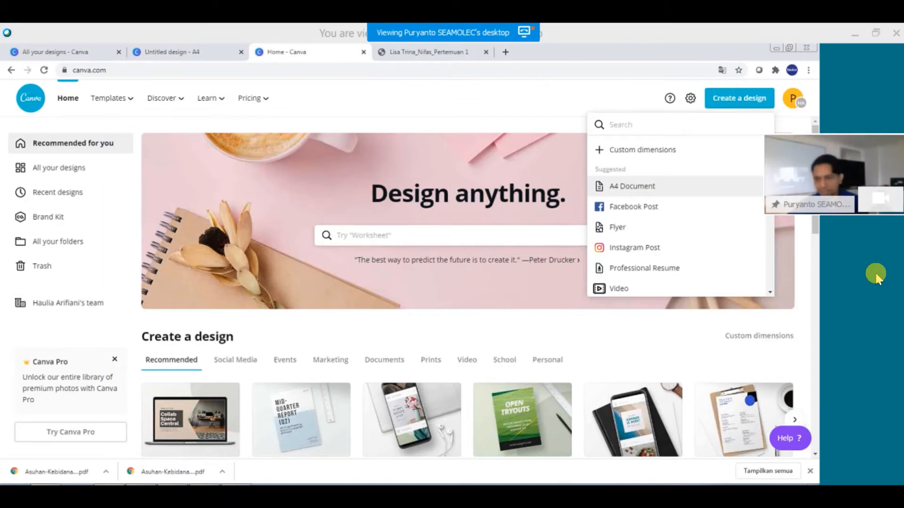
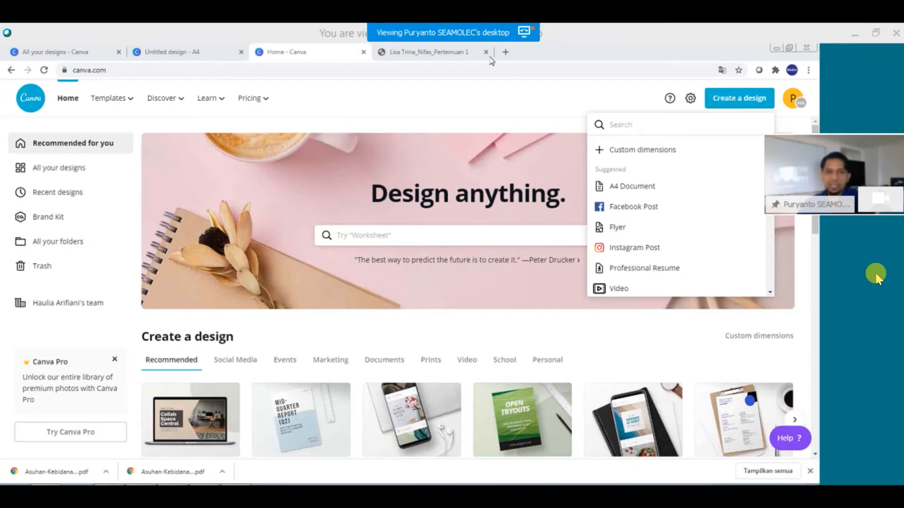
Search Google in a new browser tab for "google podcast pandji".
click(505, 52)
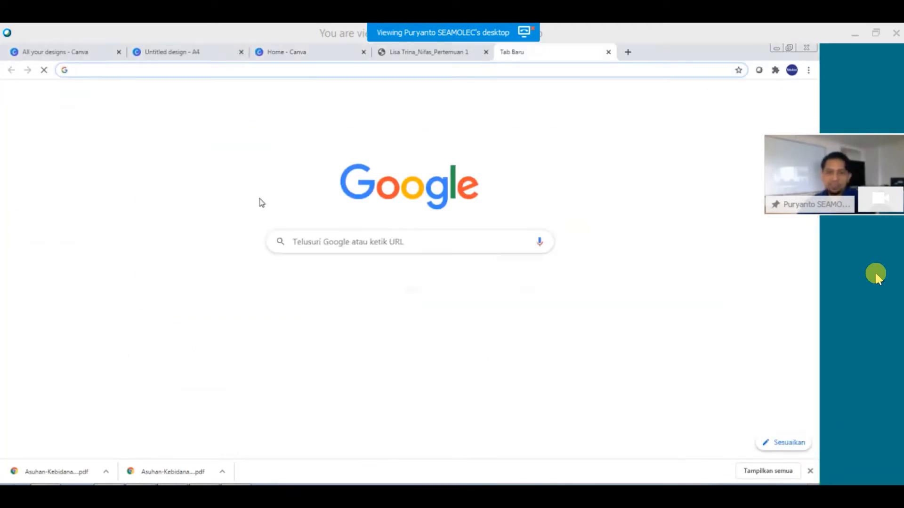
click(160, 68)
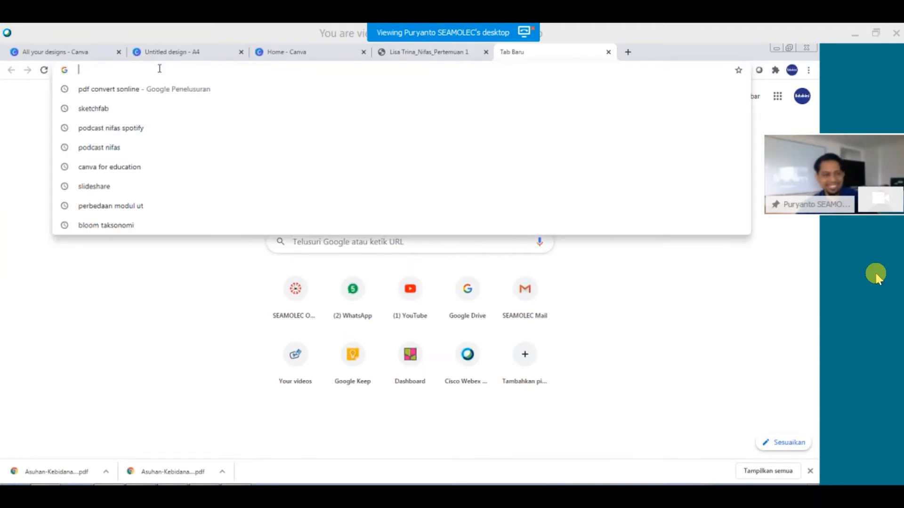
text(GOOgle podcast pandji)
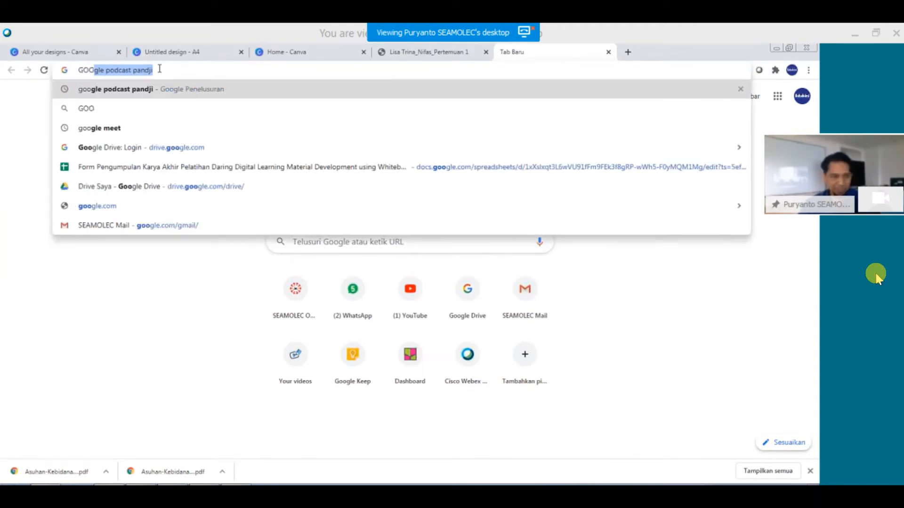
key(Return)
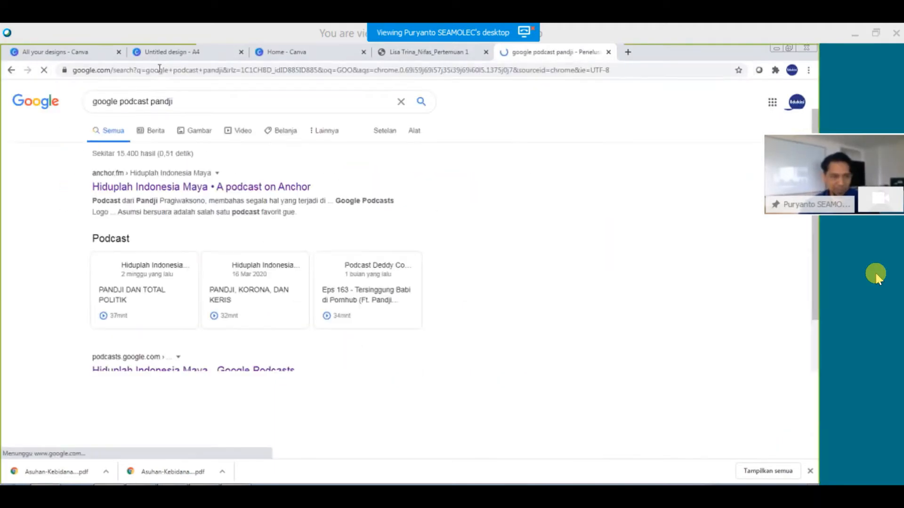
Shorten the search to "google podcast" and look through the results, including the Google Podcasts site.
drag(153, 101, 247, 101)
key(BackSpace)
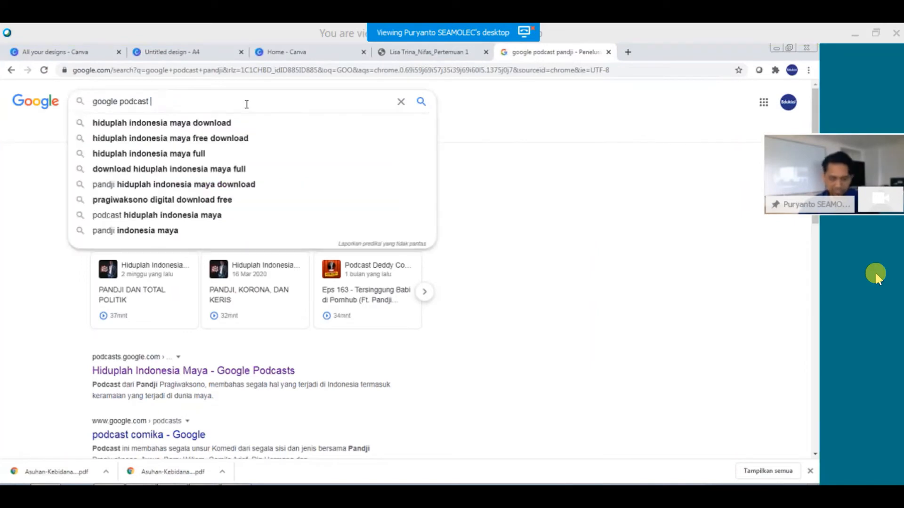
key(Return)
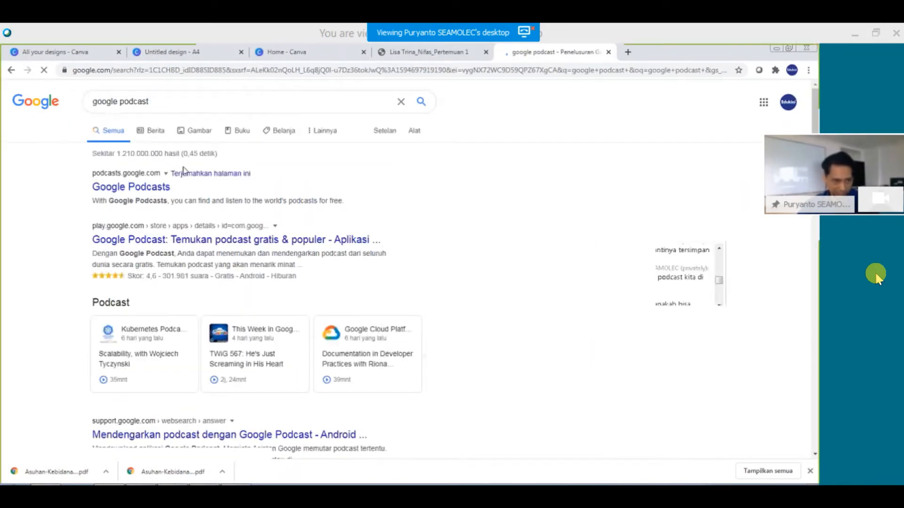
key(ctrl)
key(ctrl)
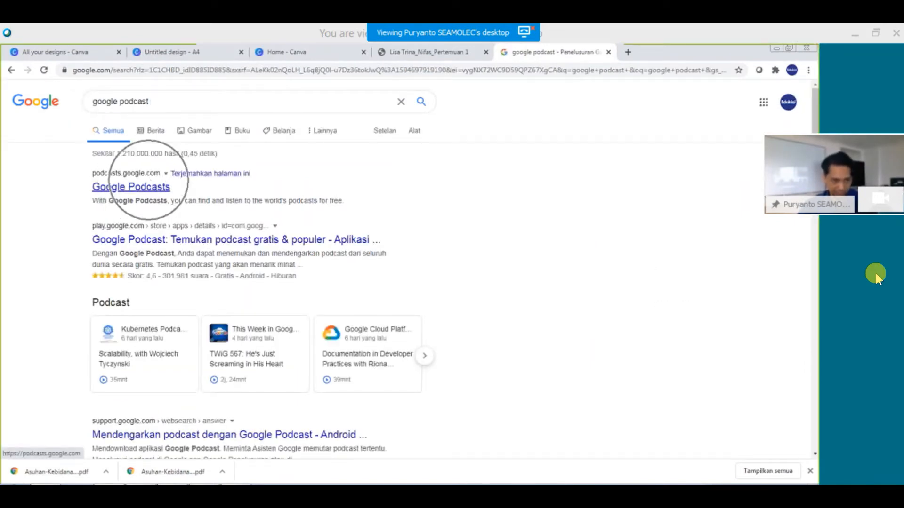
scroll(182, 250, down, 2)
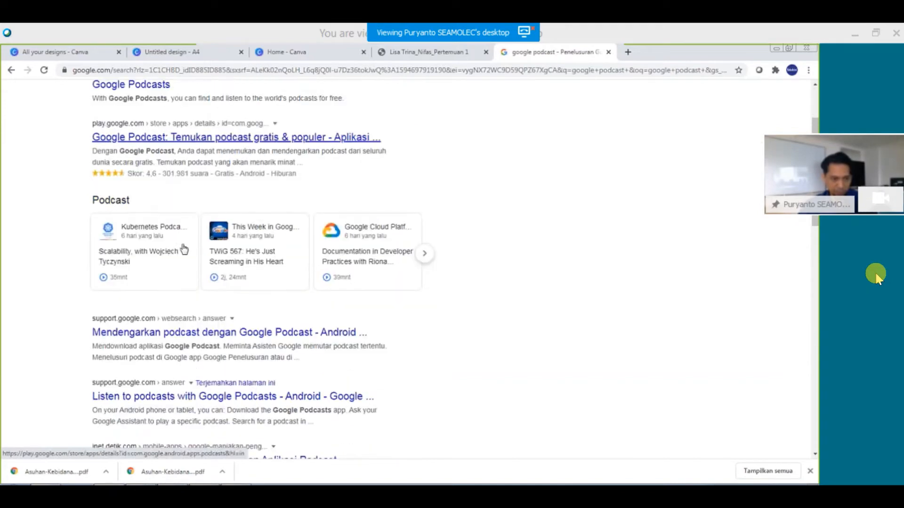
scroll(191, 272, down, 4)
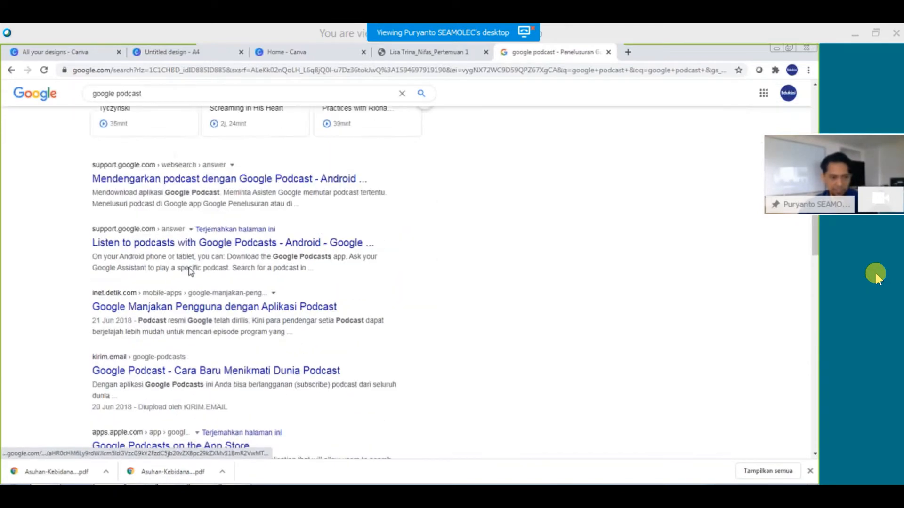
scroll(191, 272, up, 6)
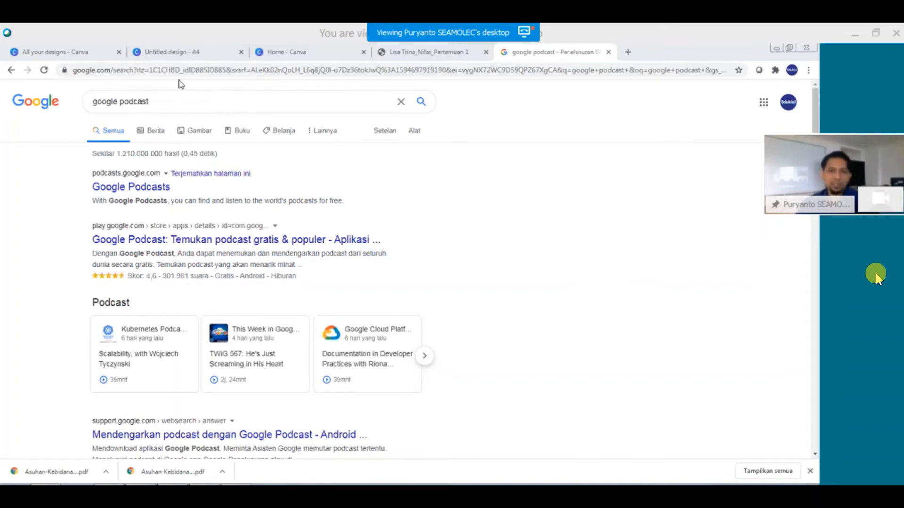
Close the untitled A4 design and search in a new browser tab for "cara mengunggah podcast di spotify".
click(195, 56)
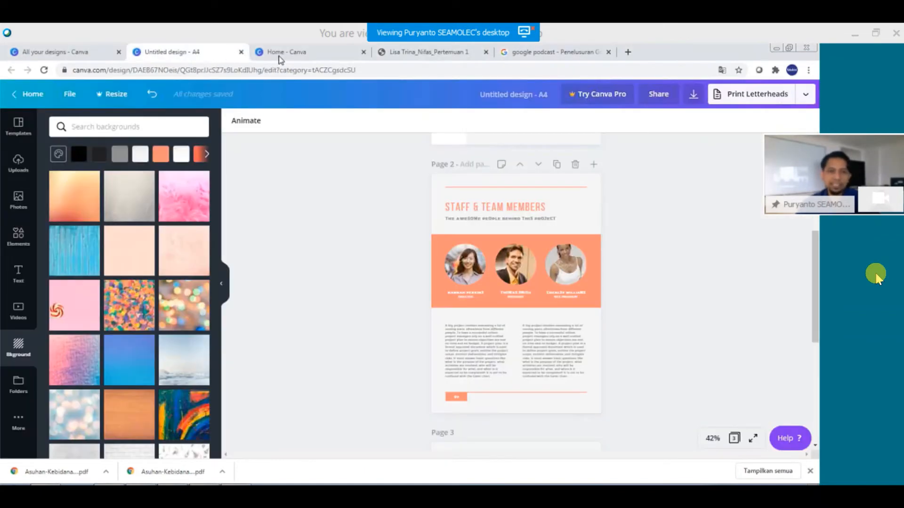
click(241, 52)
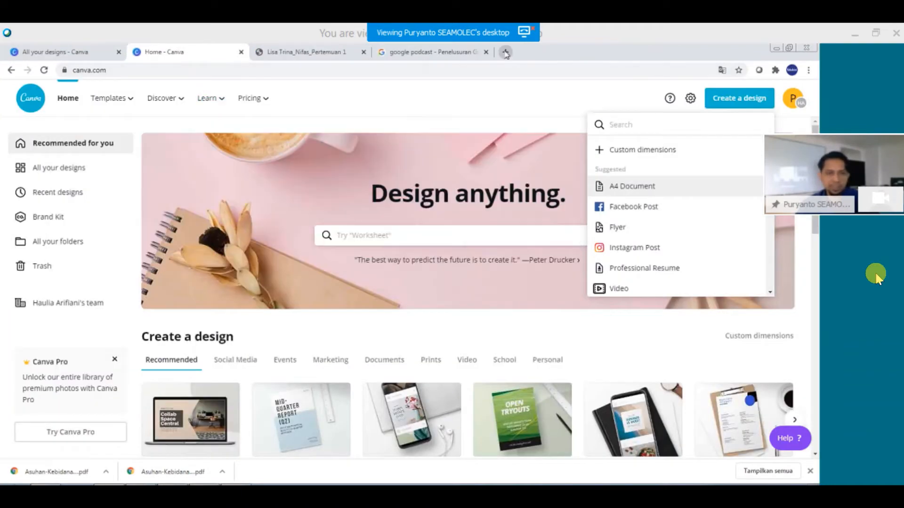
click(506, 52)
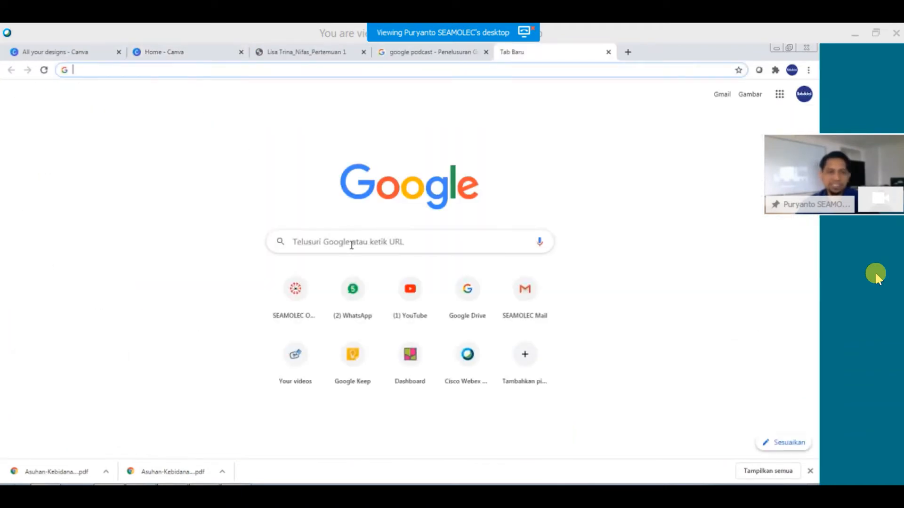
click(352, 242)
text(CARA MEN)
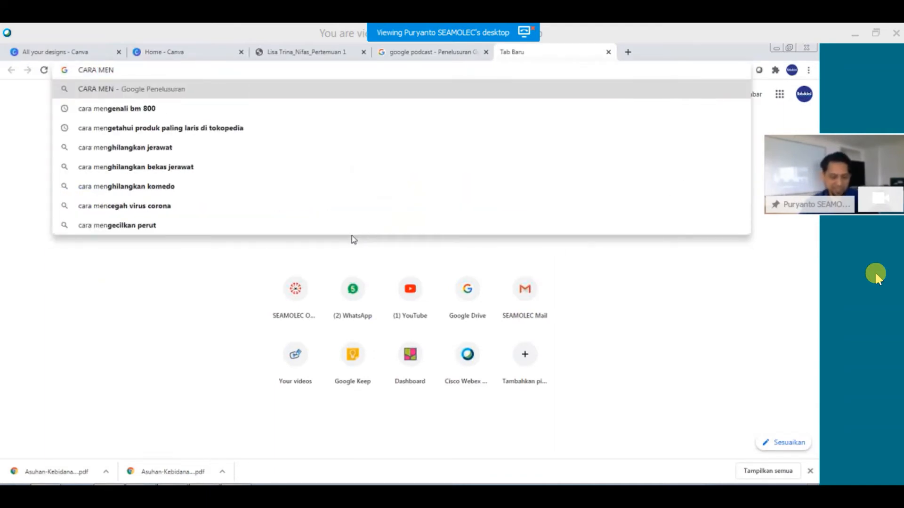
text(GUNGAH )
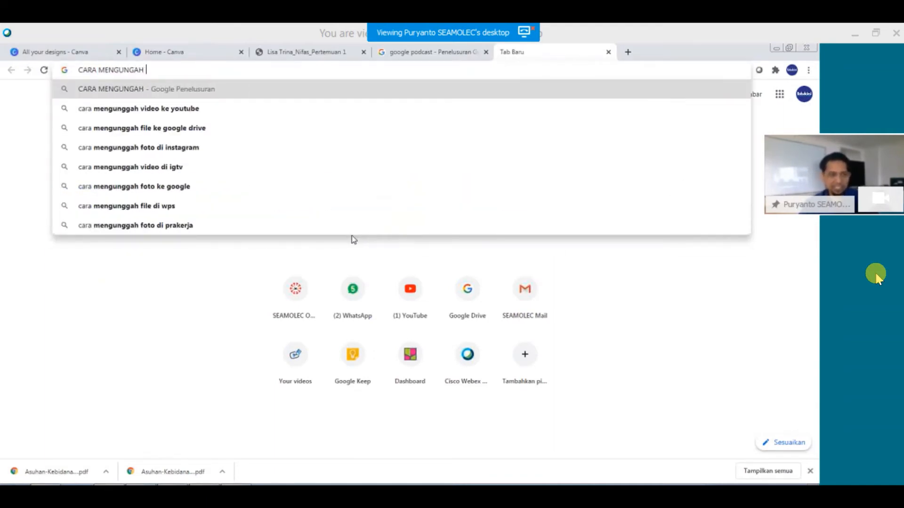
text(PODCA)
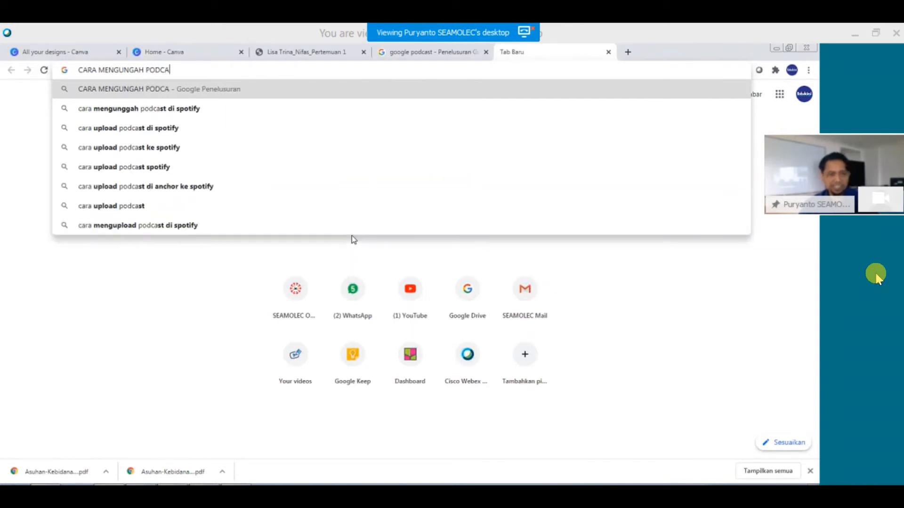
click(182, 109)
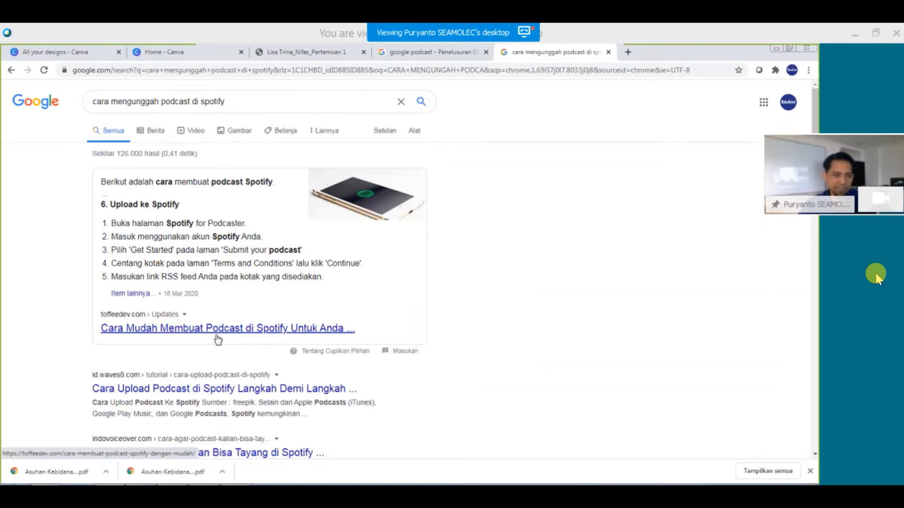
Open the toffeedev article on making a Spotify podcast and read through its steps to the section on uploading to Spotify.
scroll(217, 340, down, 1)
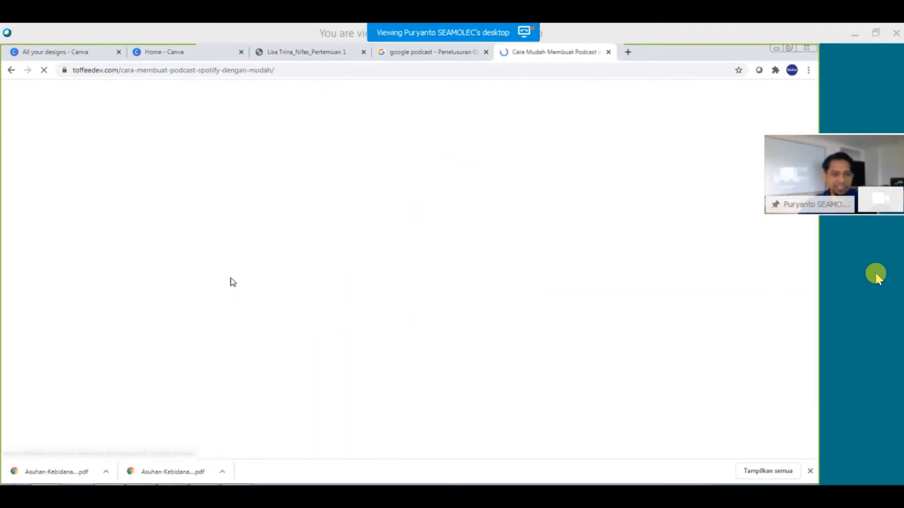
scroll(305, 337, down, 3)
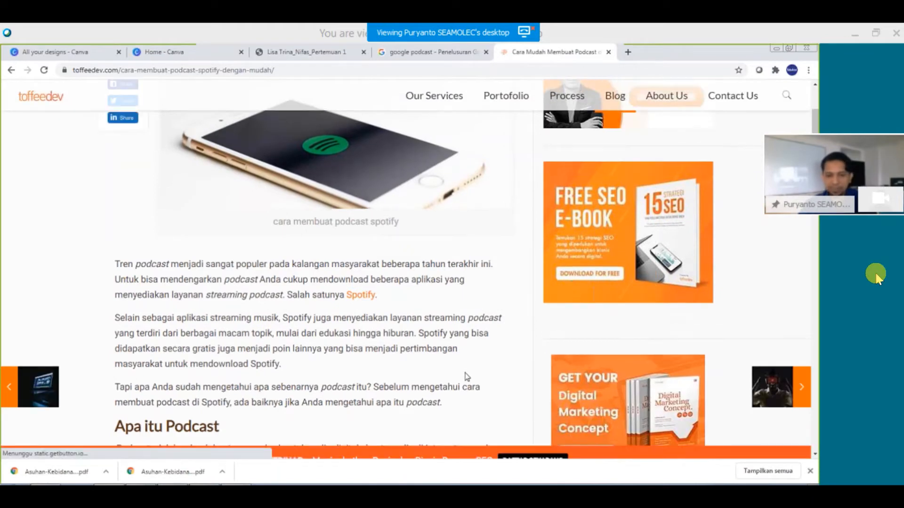
scroll(424, 348, down, 5)
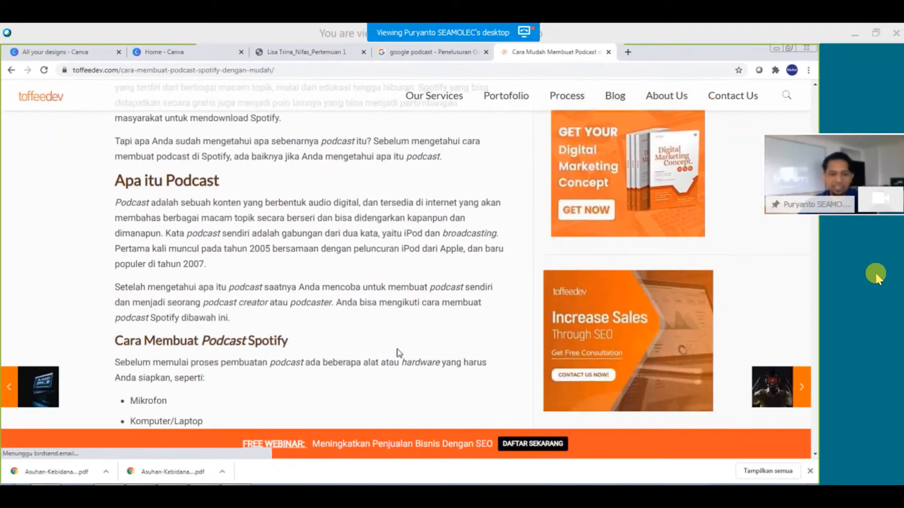
scroll(398, 350, down, 1)
scroll(399, 353, down, 12)
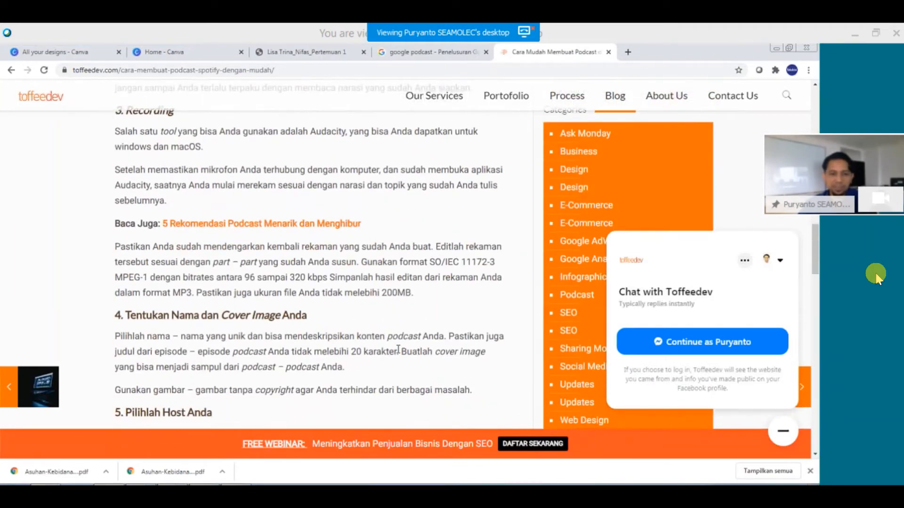
scroll(398, 350, down, 3)
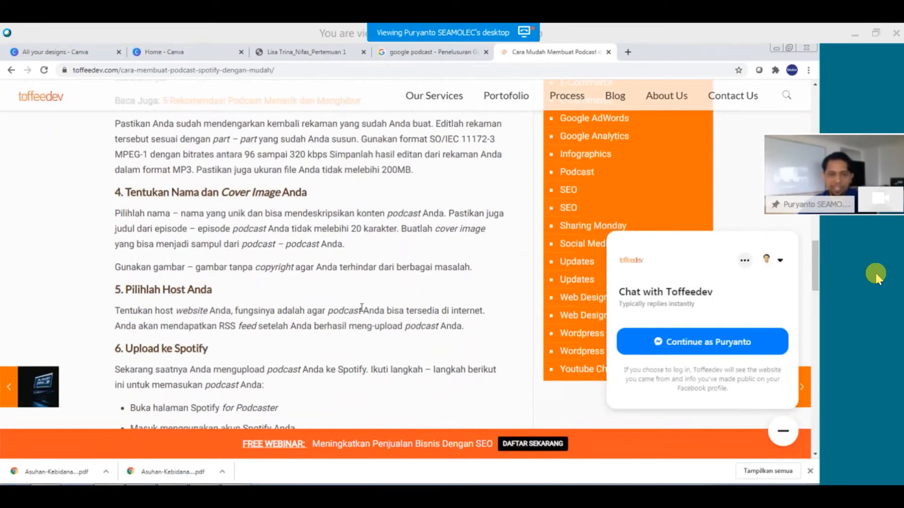
scroll(376, 312, up, 1)
scroll(185, 183, down, 3)
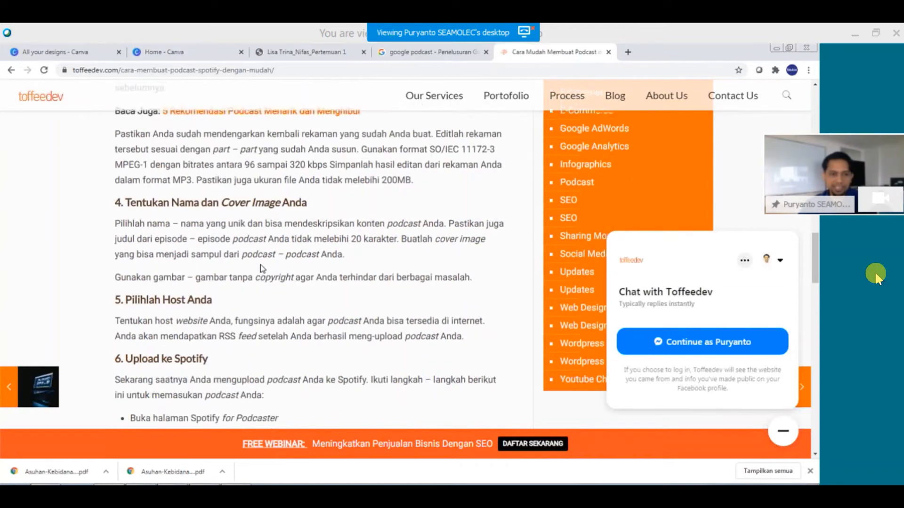
scroll(149, 318, down, 6)
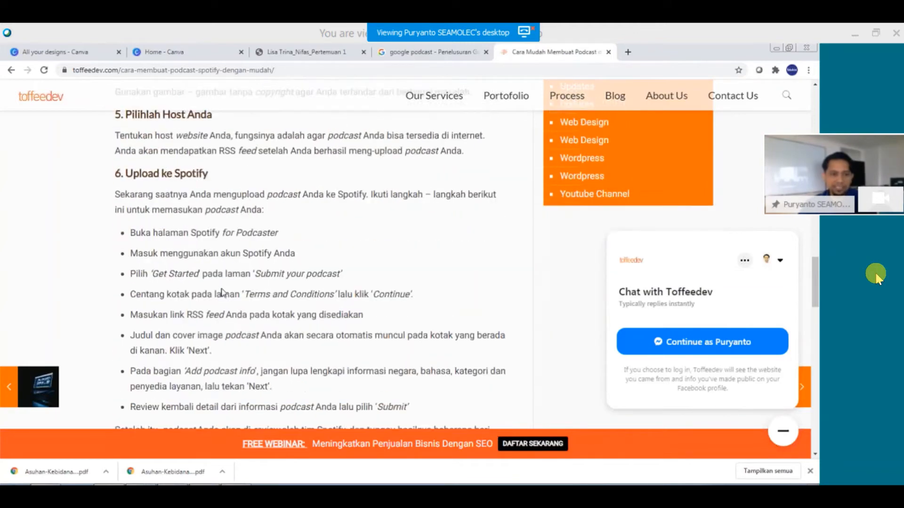
scroll(181, 295, up, 5)
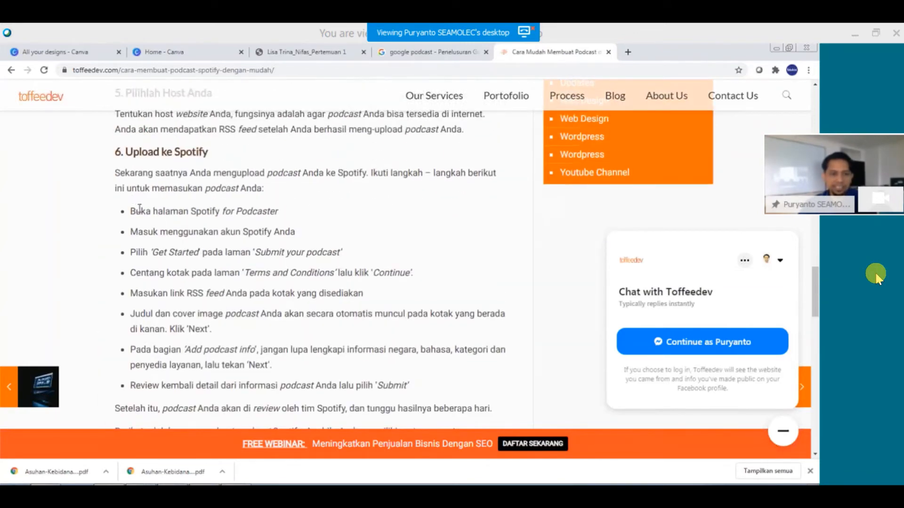
Read through the article's Spotify upload instructions, highlighting the opening bullets up to "Submit your podcast".
drag(133, 211, 257, 233)
click(161, 241)
drag(198, 232, 332, 253)
click(159, 255)
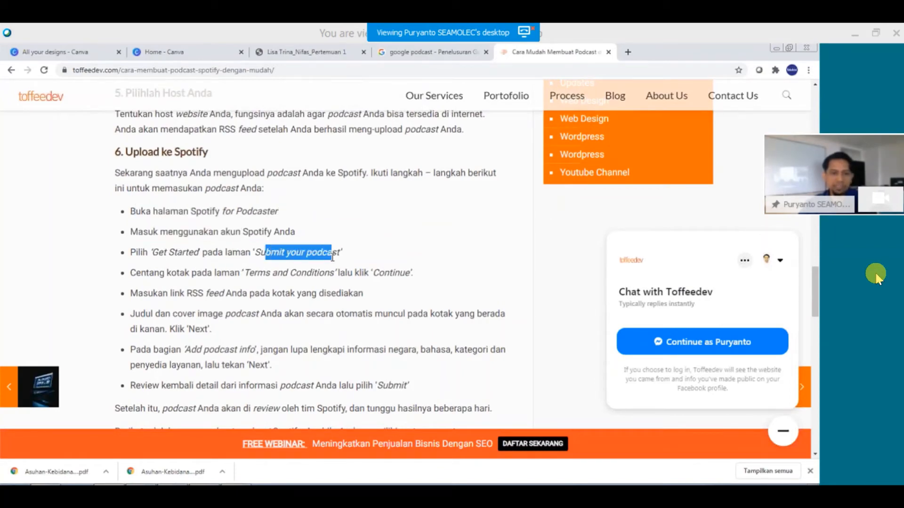
click(249, 291)
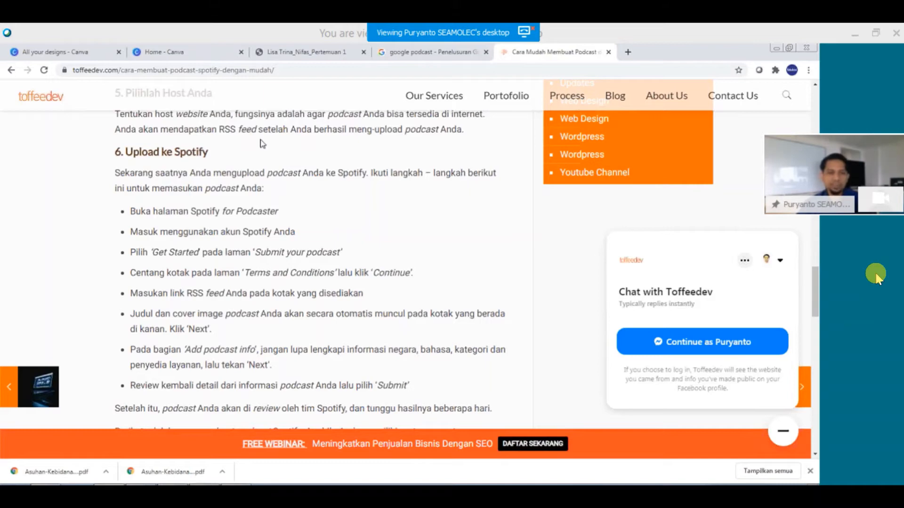
Open the POLITEKNIK KESEHATAN JAKARTA design from all your designs in Canva and close the Canva home tab.
click(194, 53)
click(66, 51)
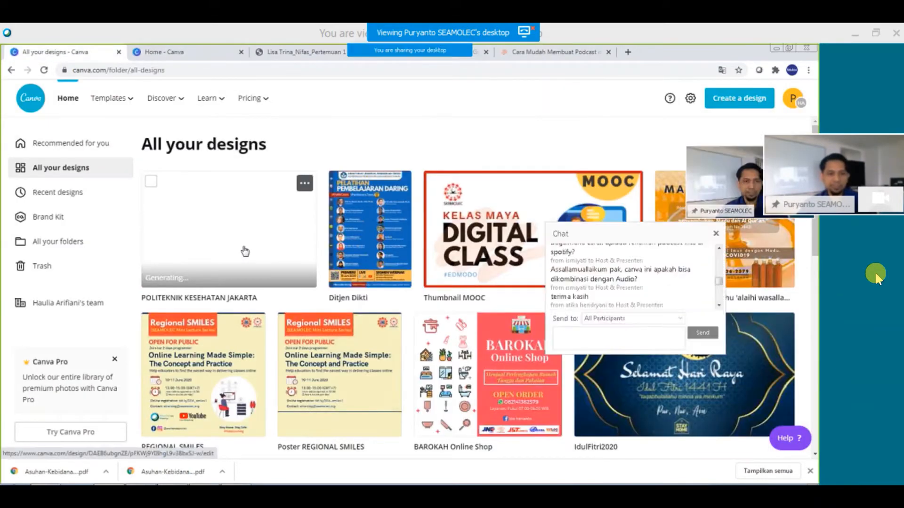
click(244, 252)
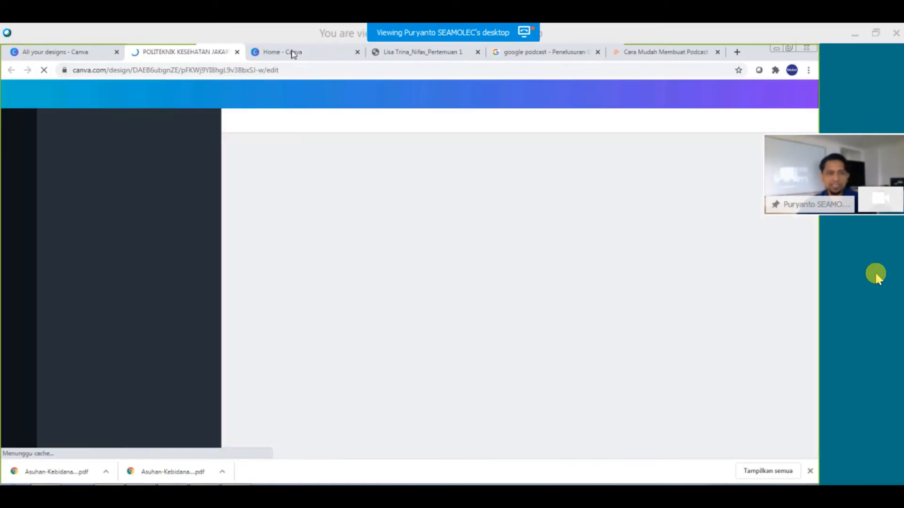
drag(281, 55, 236, 56)
click(237, 52)
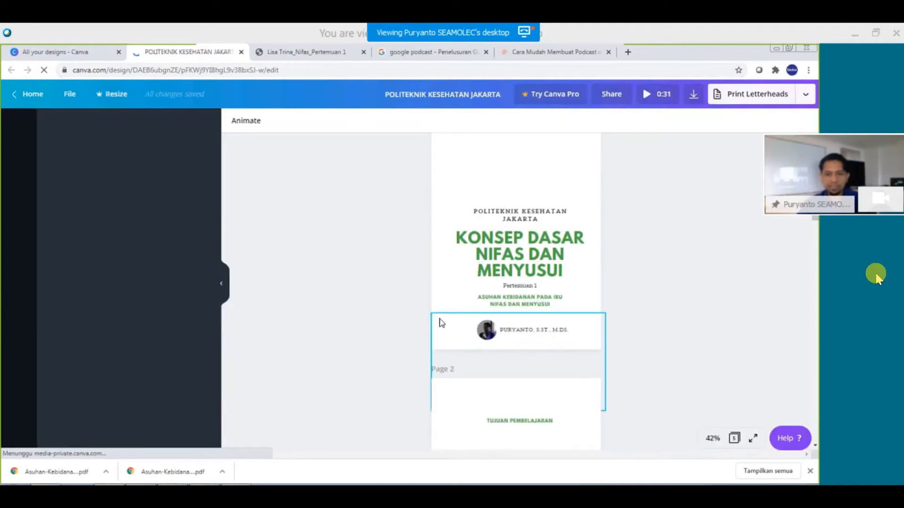
View page 2 of the design and open the Embeds app to show the supported media sources.
scroll(447, 329, down, 3)
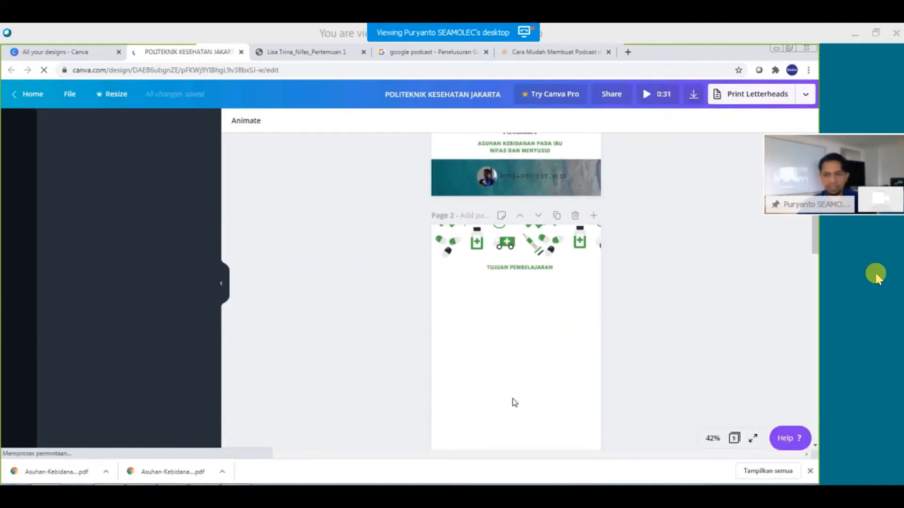
scroll(480, 372, down, 1)
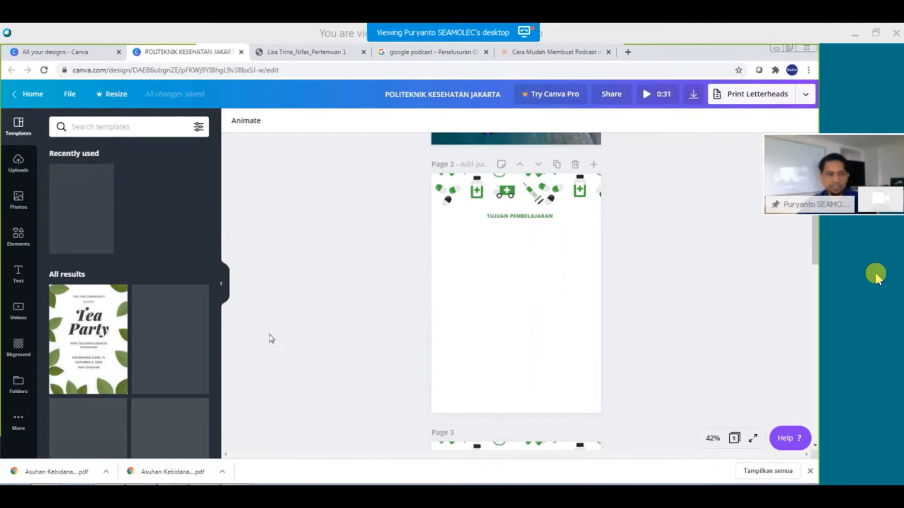
click(18, 422)
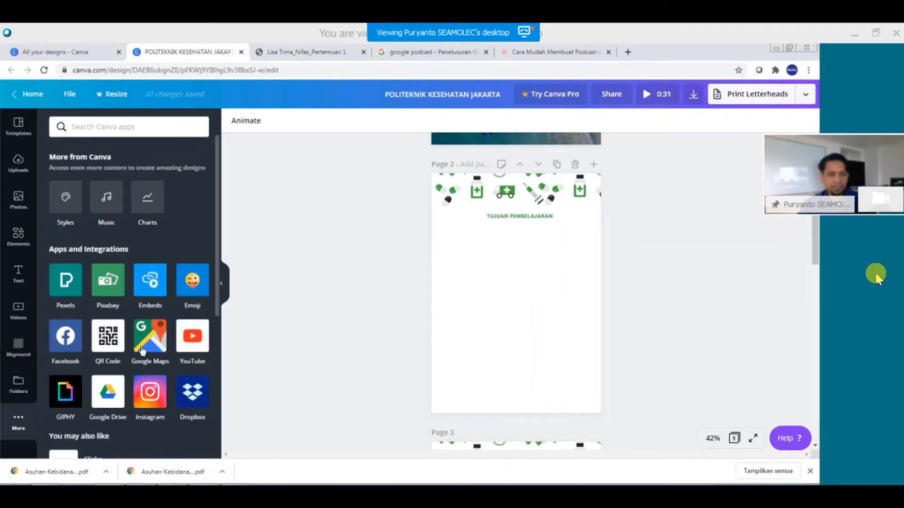
click(150, 282)
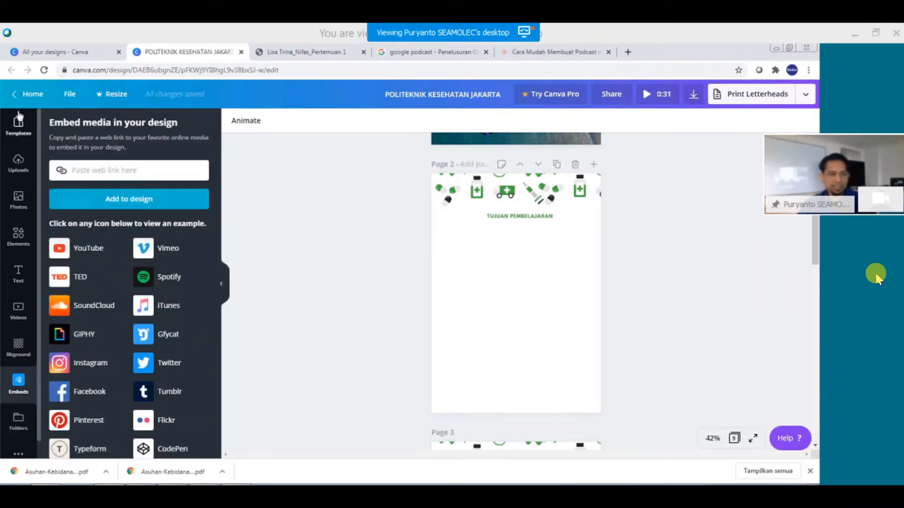
Leave for the Canva home page, return to the design, show the additional apps and view the embedded media on page 3.
click(26, 94)
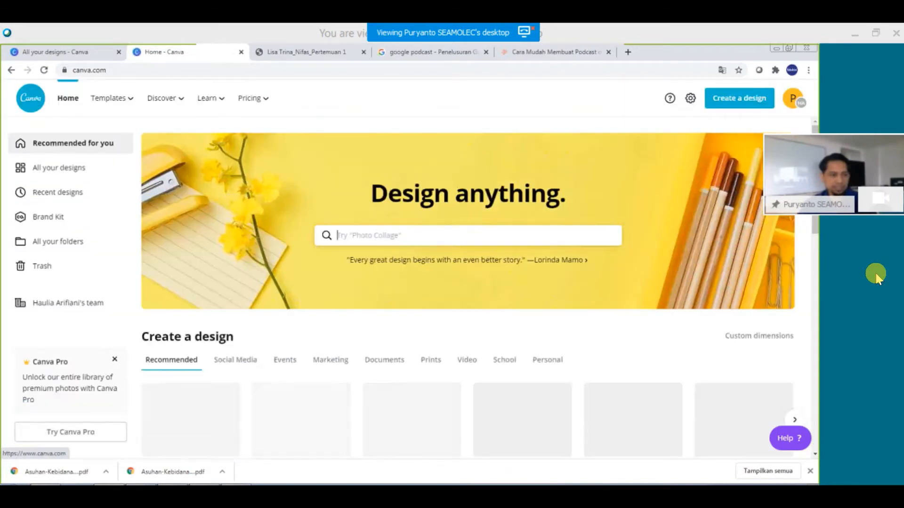
click(12, 69)
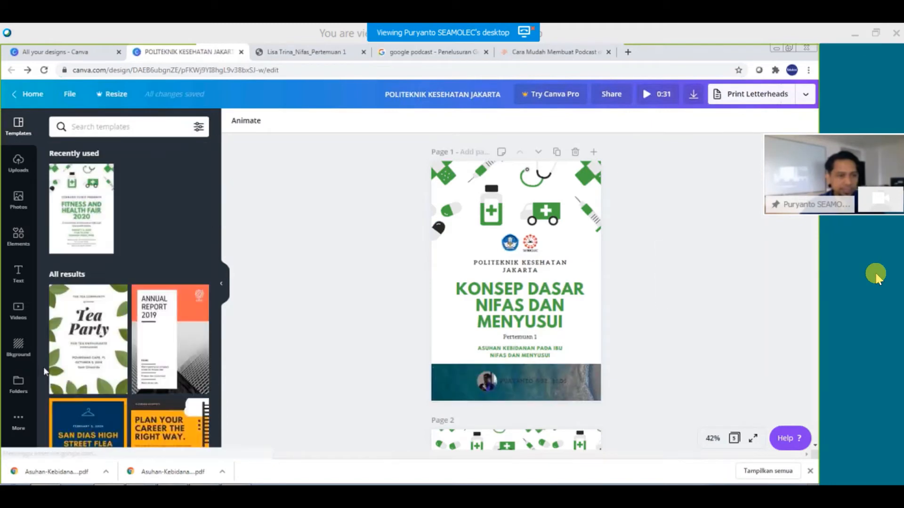
click(27, 420)
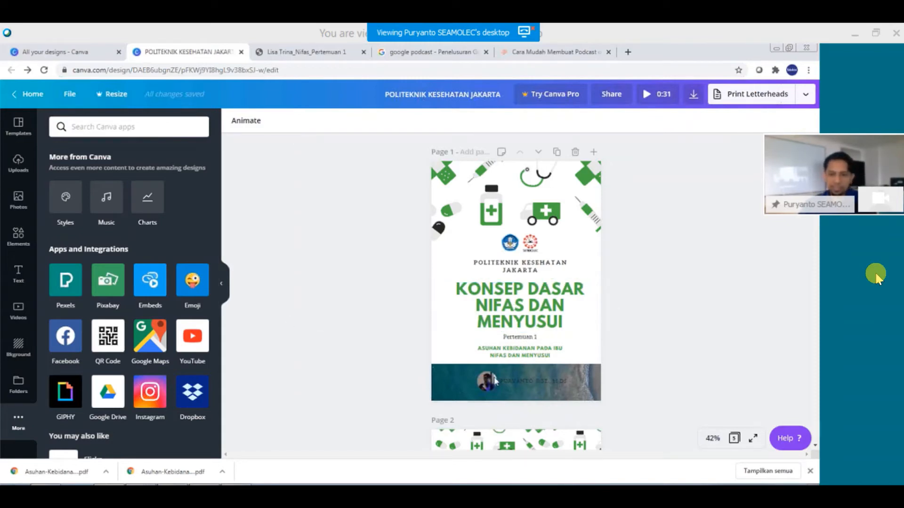
scroll(392, 339, down, 3)
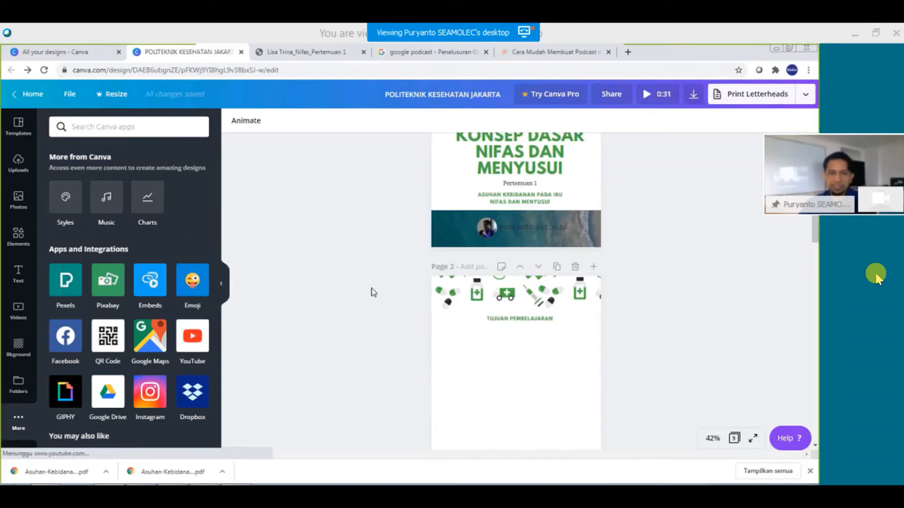
scroll(457, 346, down, 9)
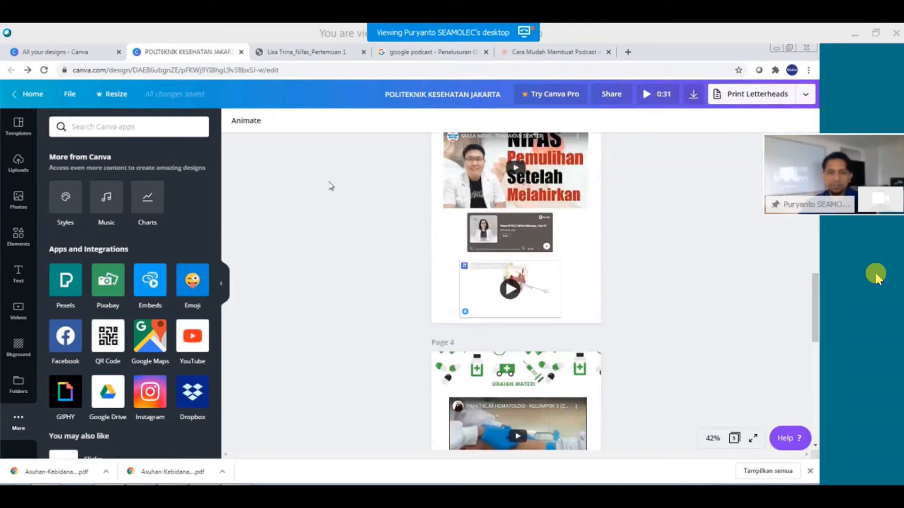
Close the toffeedev article and look through the Nifas Pertemuan 1 PDF to the book image linking to the learning source.
click(537, 55)
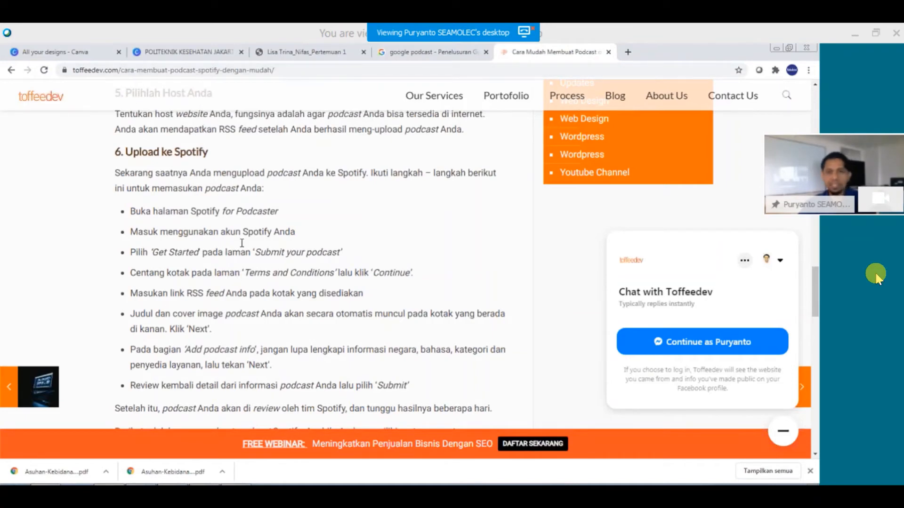
click(608, 53)
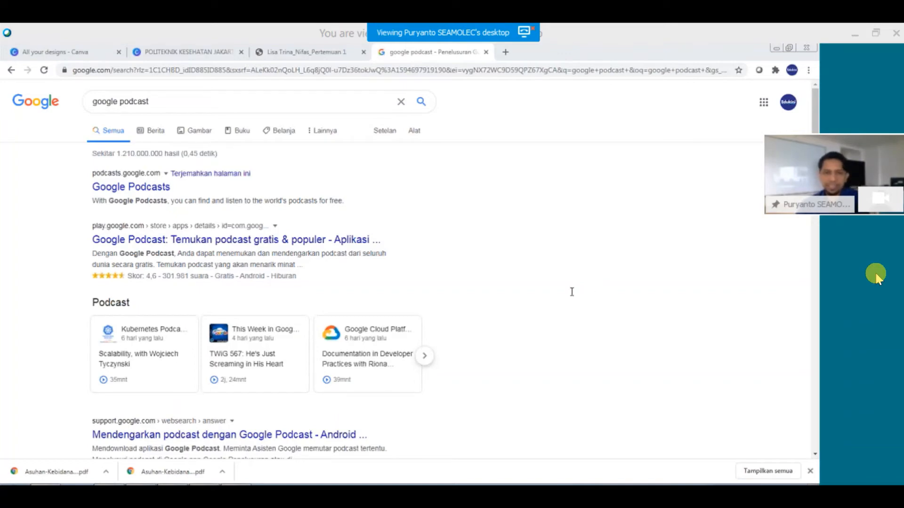
click(306, 52)
scroll(342, 320, down, 5)
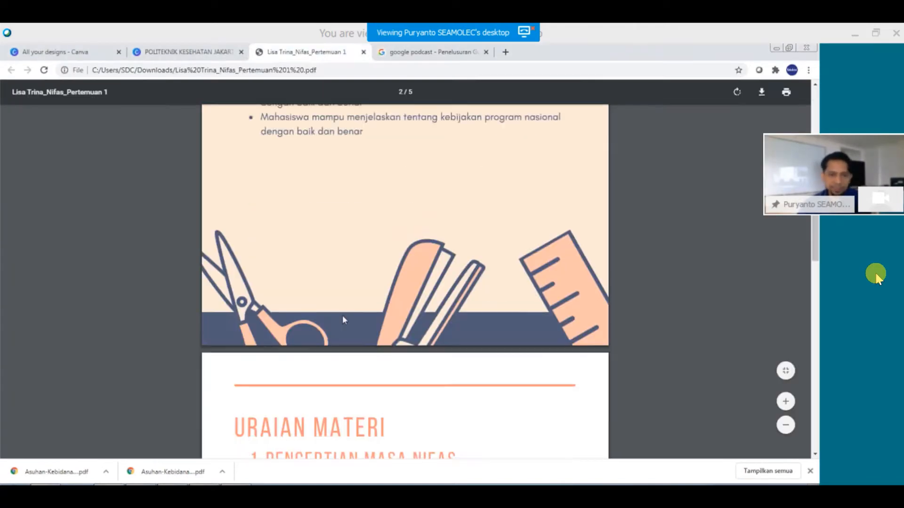
scroll(343, 319, down, 20)
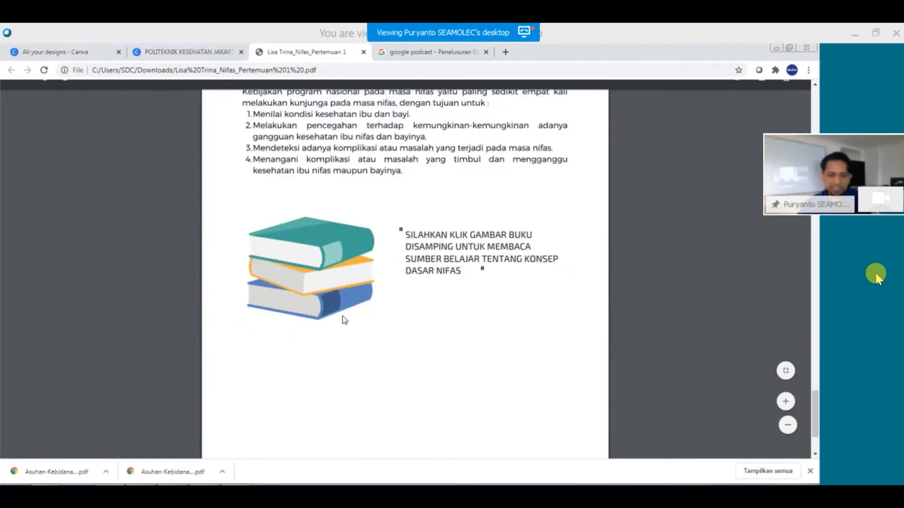
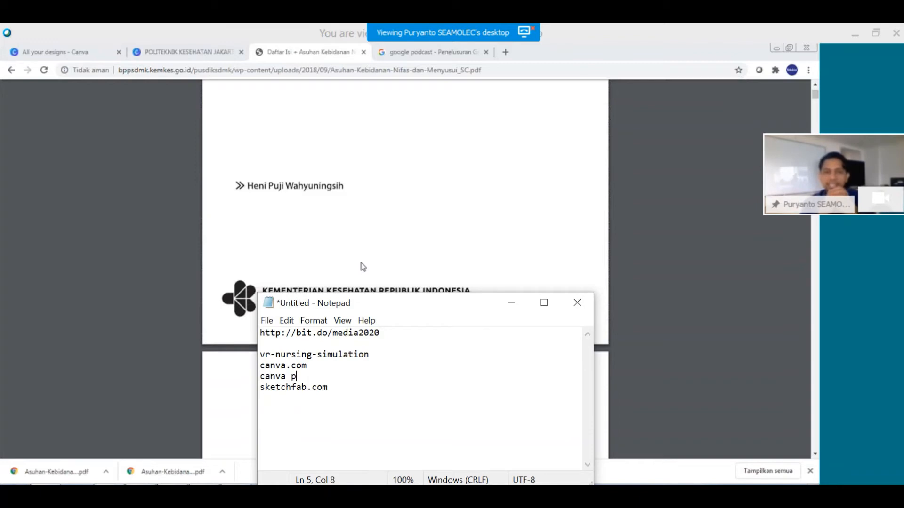
Complete the "canva pendidikan" entry in the Notepad site list and minimize Notepad.
text(an)
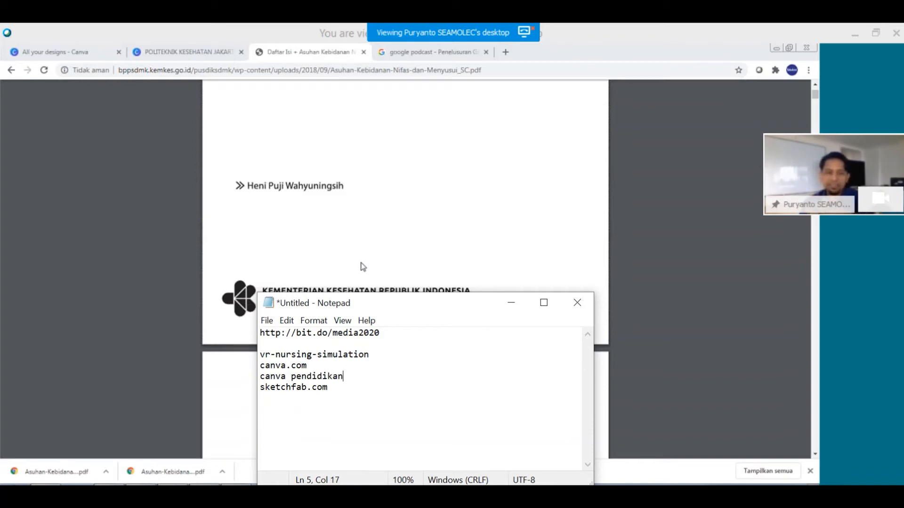
click(511, 303)
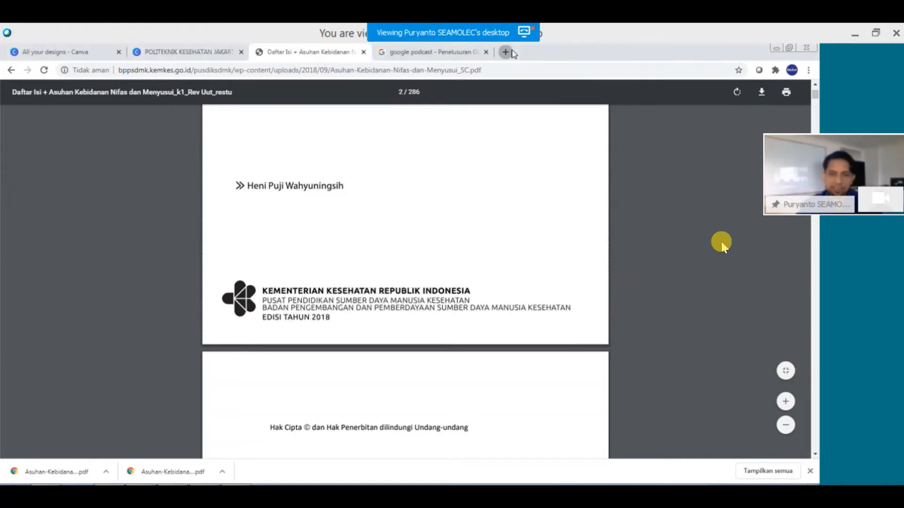
Close the google podcast search results and open freepik.com in a new browser tab.
click(511, 52)
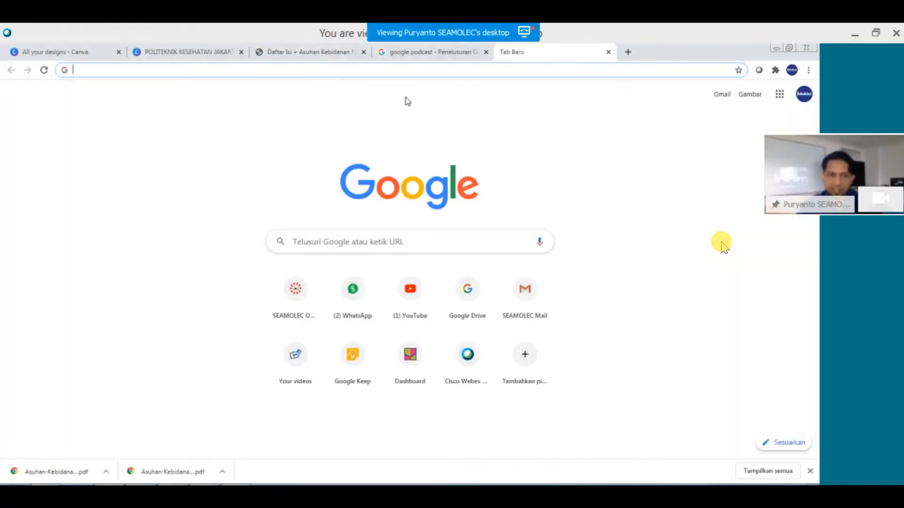
click(473, 61)
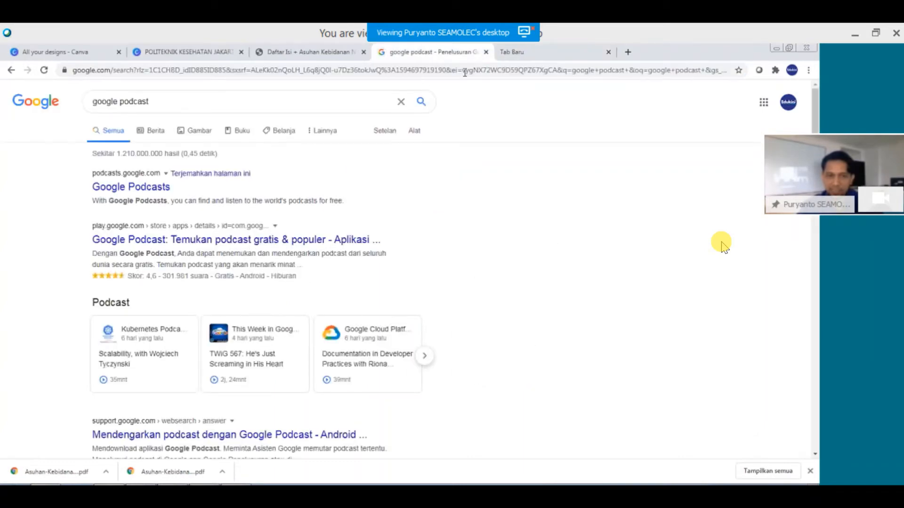
click(312, 56)
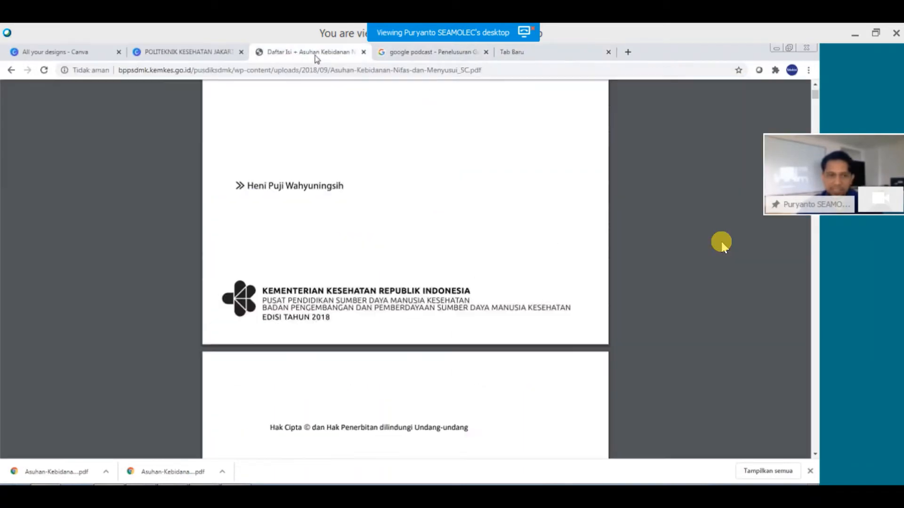
click(481, 62)
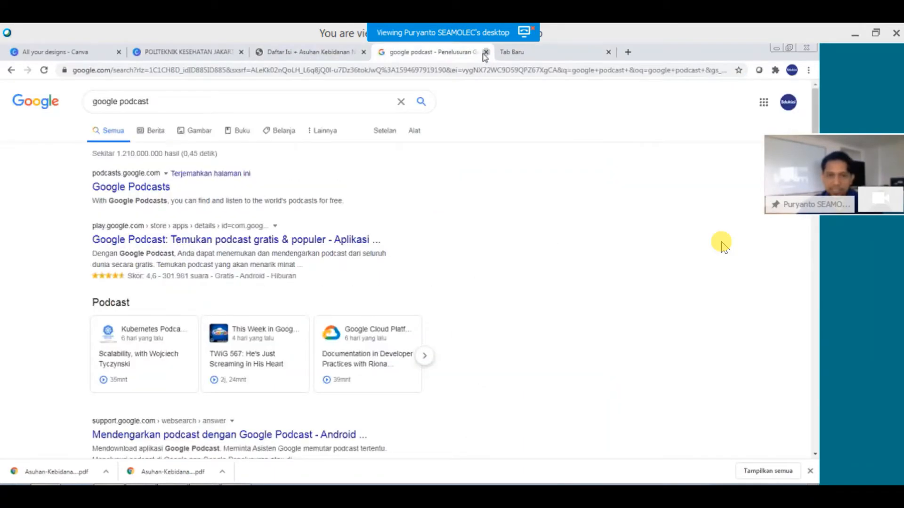
click(485, 52)
click(133, 70)
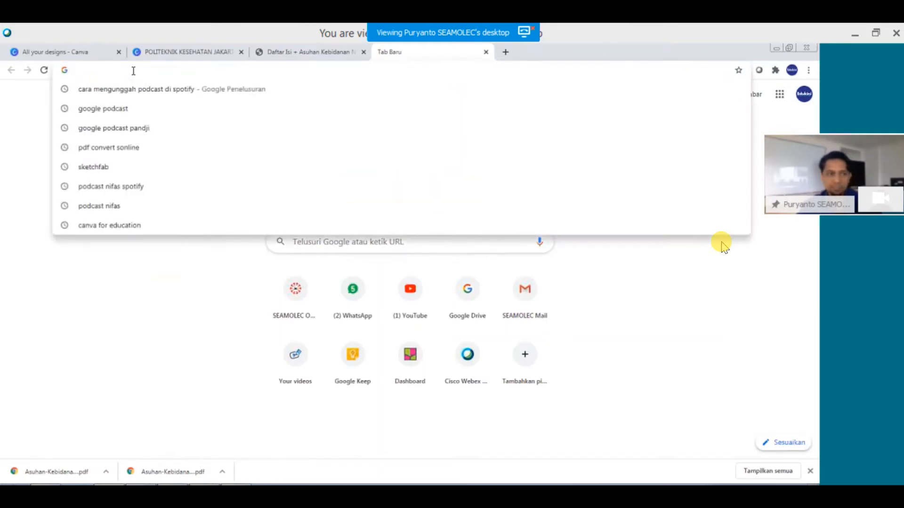
text(FREepik.com)
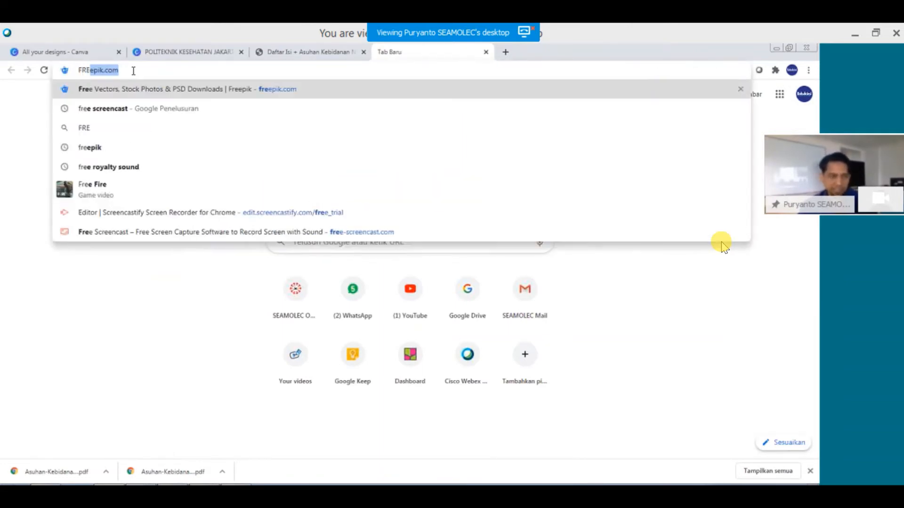
key(Return)
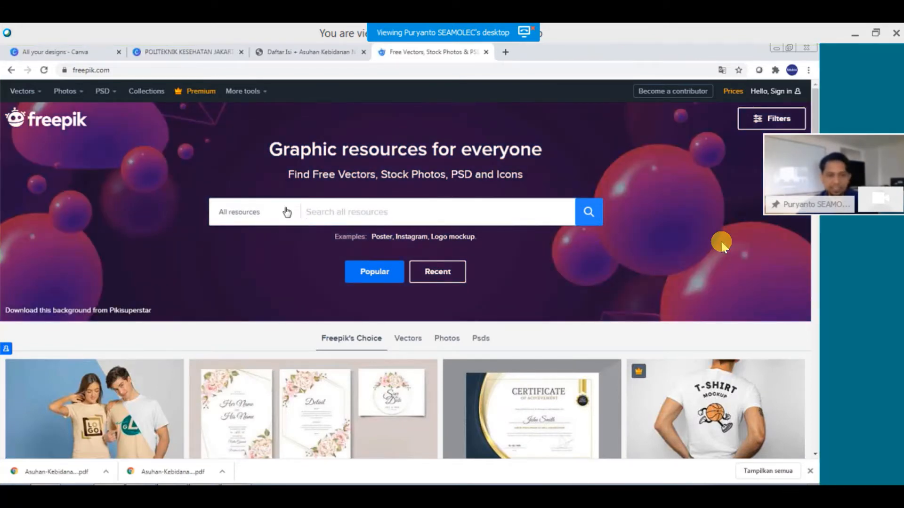
Limit the Freepik search to free resources.
click(283, 216)
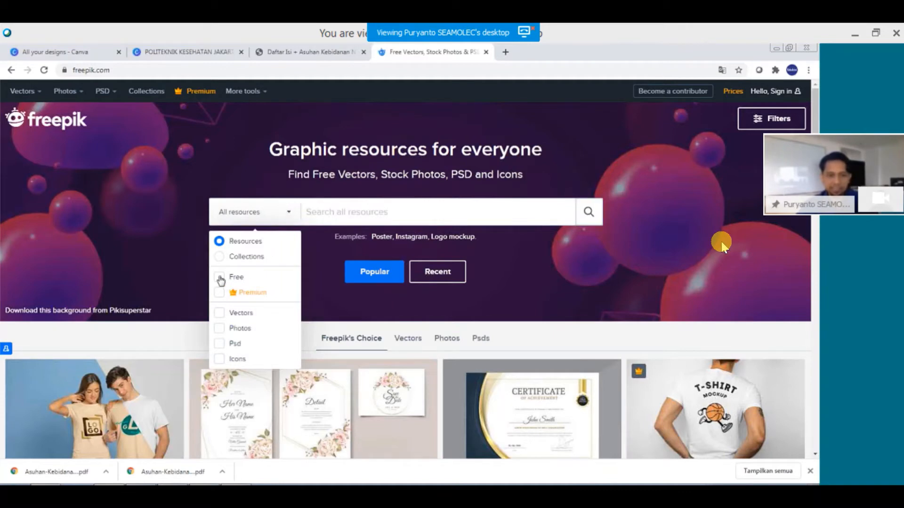
click(220, 278)
click(354, 218)
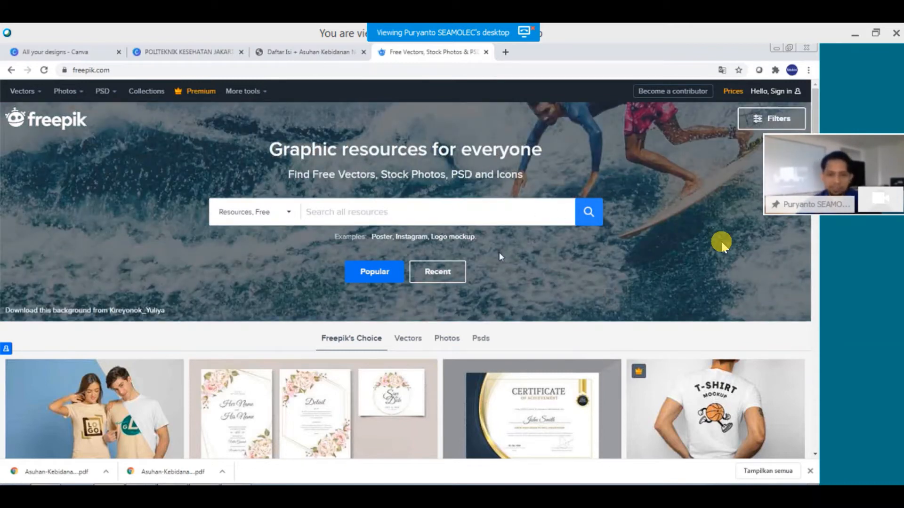
Close the Freepik site and open flaticon.com in a new browser tab.
click(505, 53)
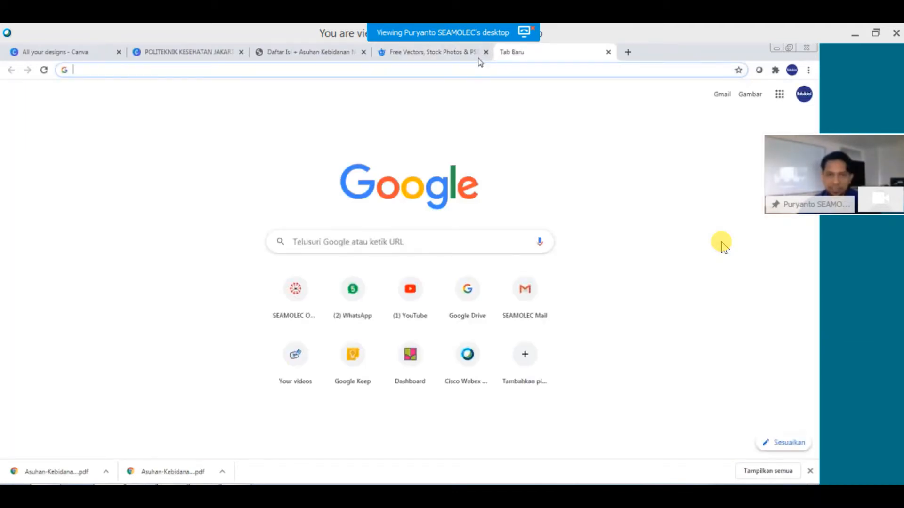
click(475, 55)
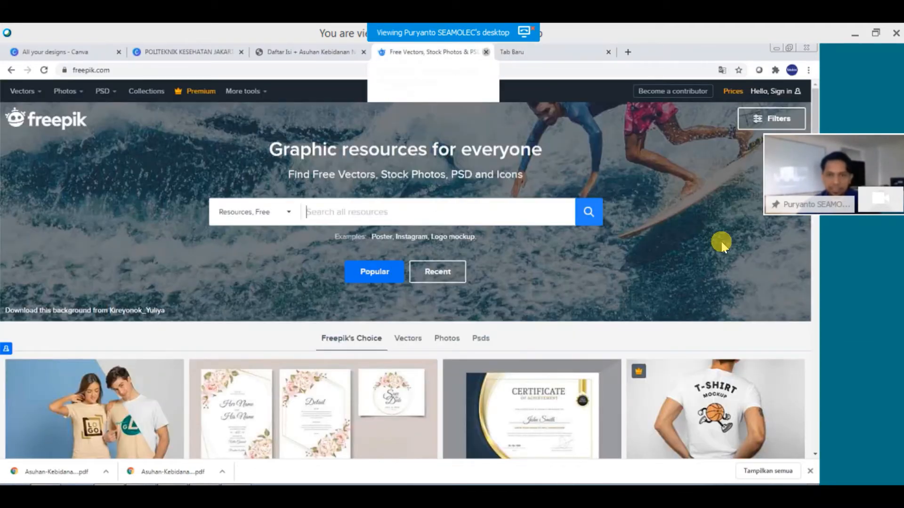
click(486, 52)
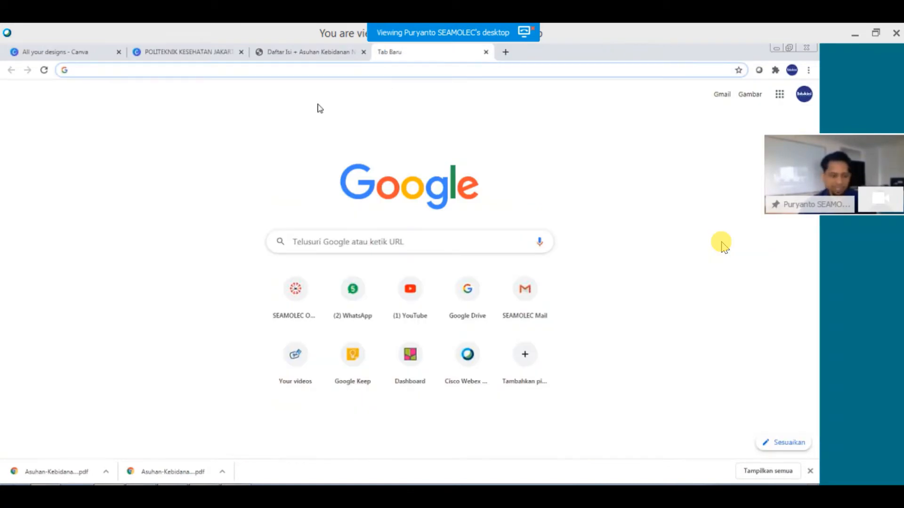
text(FLAT)
key(Return)
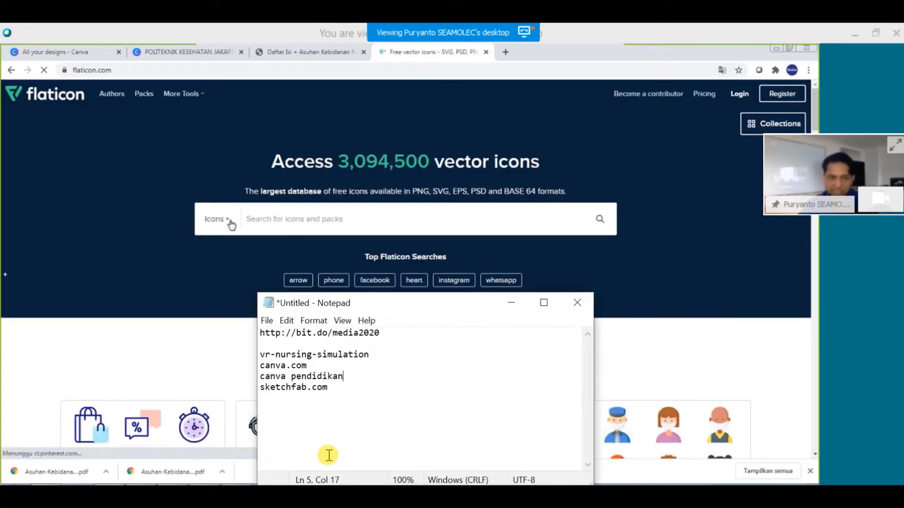
Add "flaticon.com" and "freepik" as new lines at the end of the Notepad site list and minimize Notepad.
click(229, 221)
key(Return)
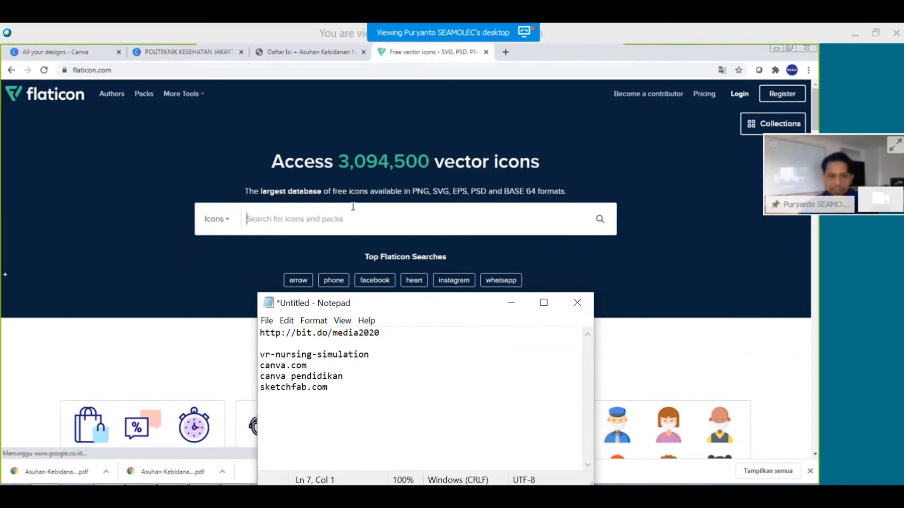
text(flat)
scroll(354, 211, down, 2)
scroll(353, 207, up, 2)
text(ic)
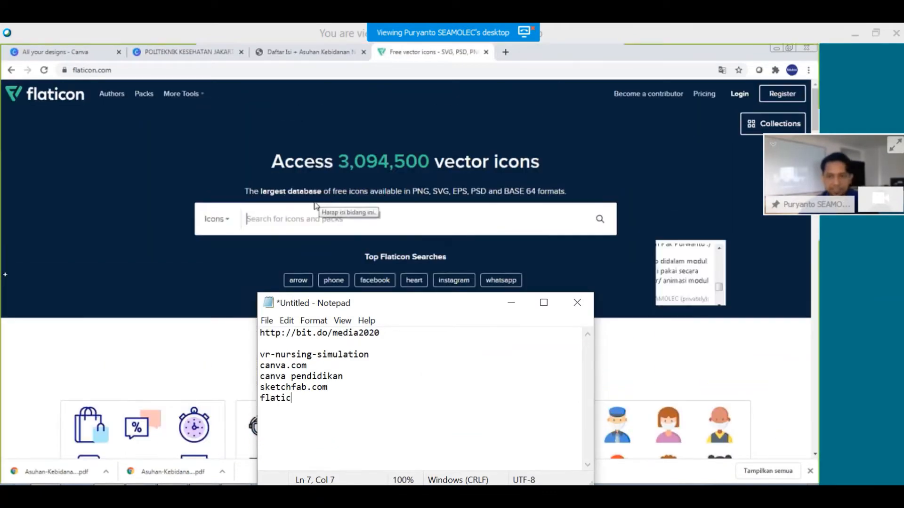
text(on.com)
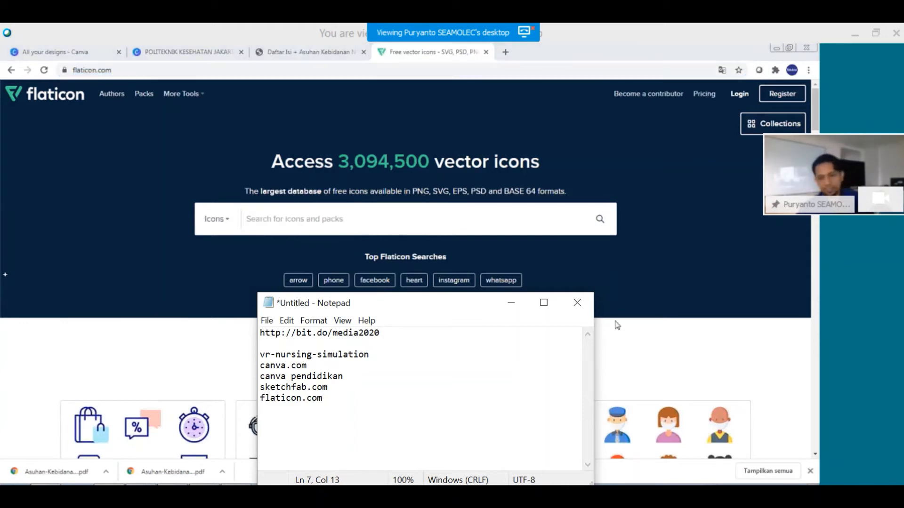
key(Return)
text(fr)
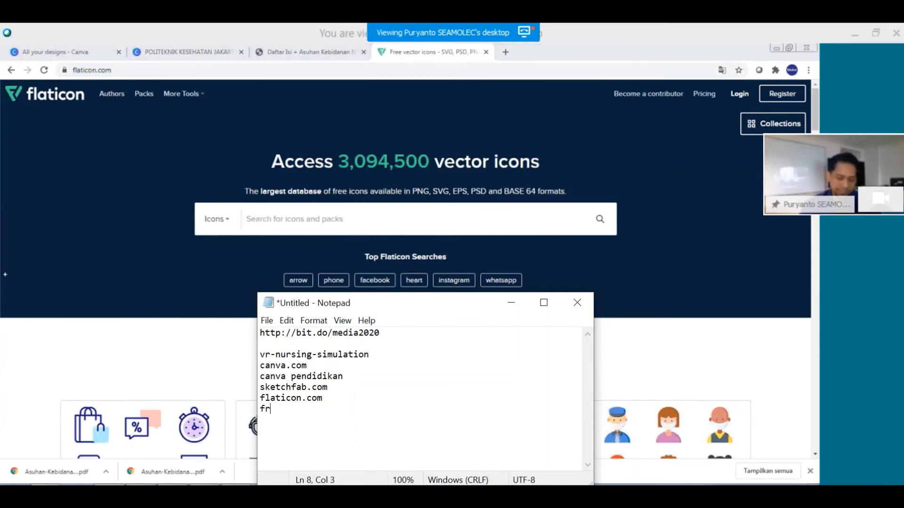
text(eepik)
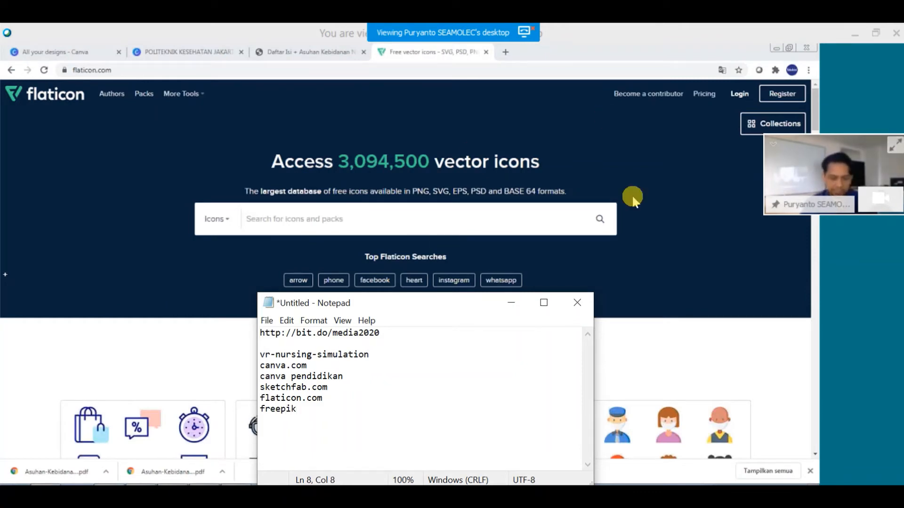
click(512, 303)
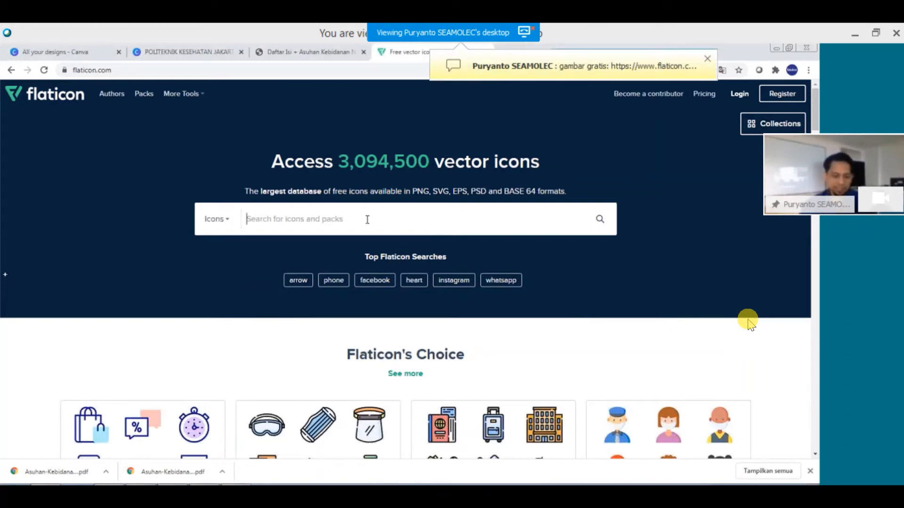
Search Flaticon for "health" icons and limit the results to free ones.
text(healt)
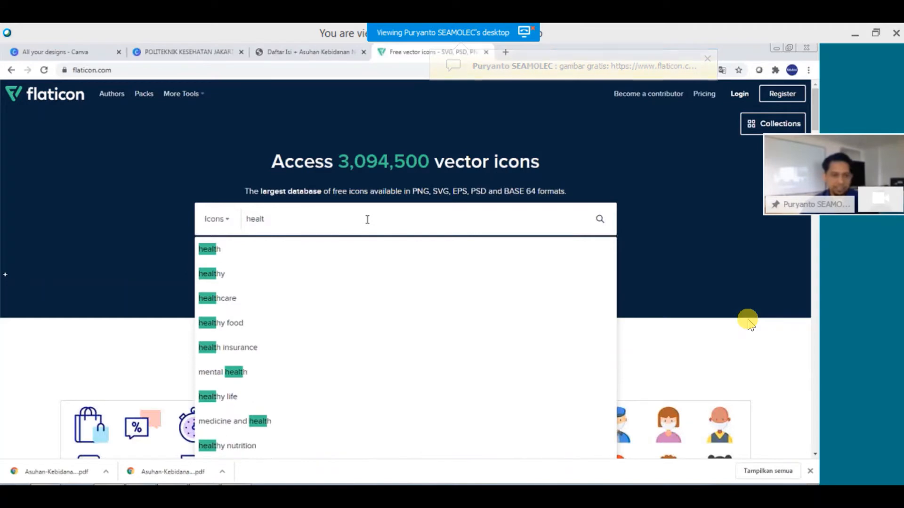
click(313, 253)
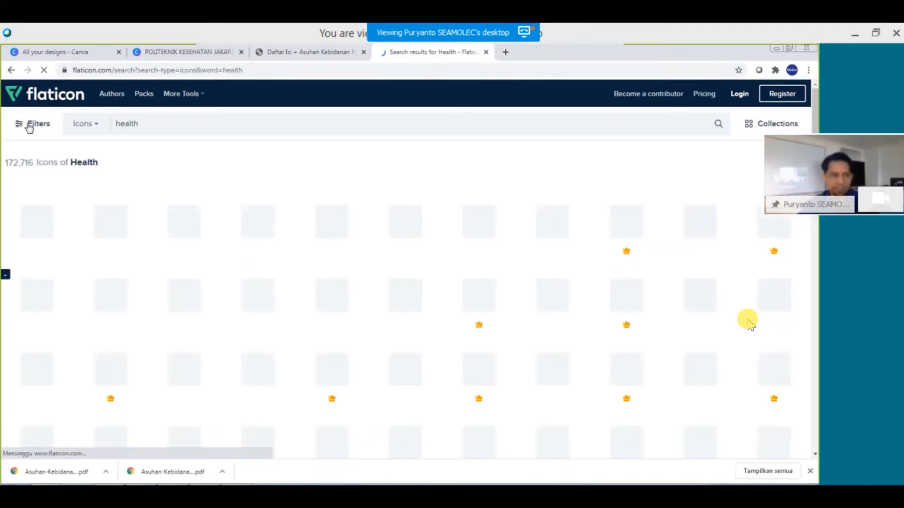
click(29, 126)
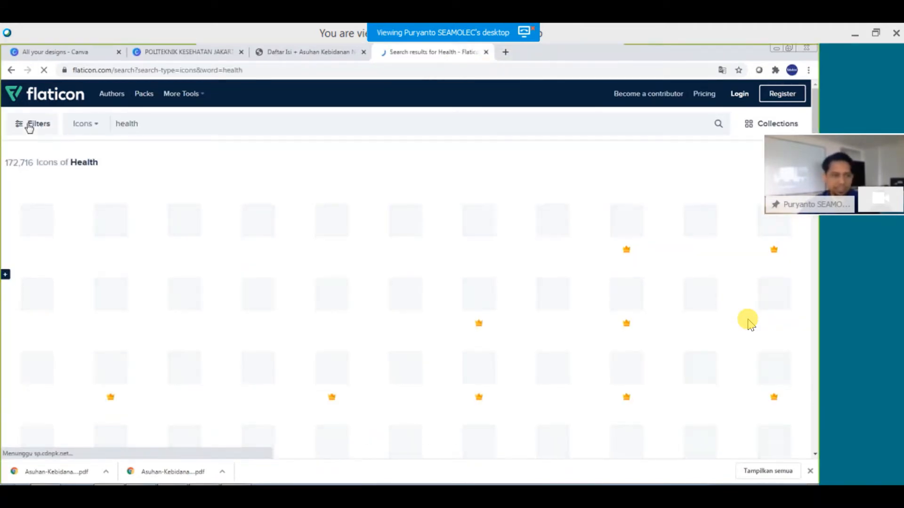
click(20, 252)
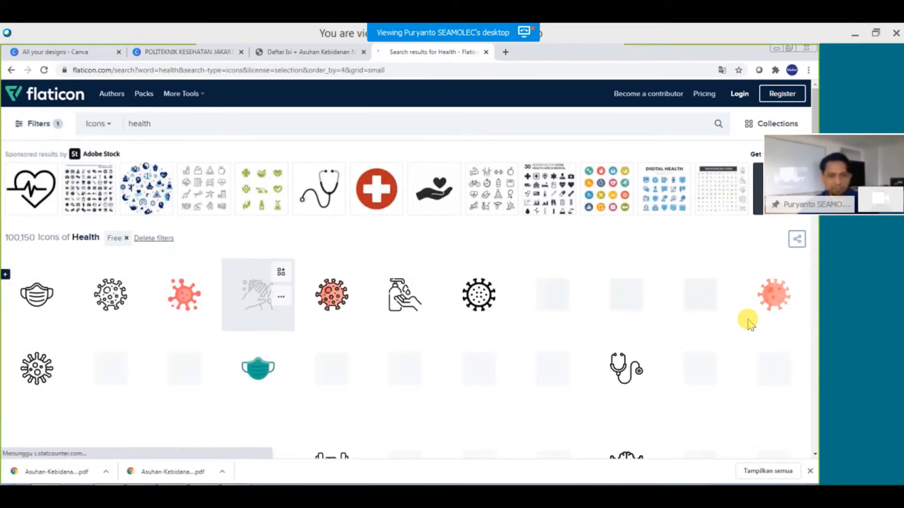
scroll(282, 313, down, 5)
scroll(282, 316, down, 4)
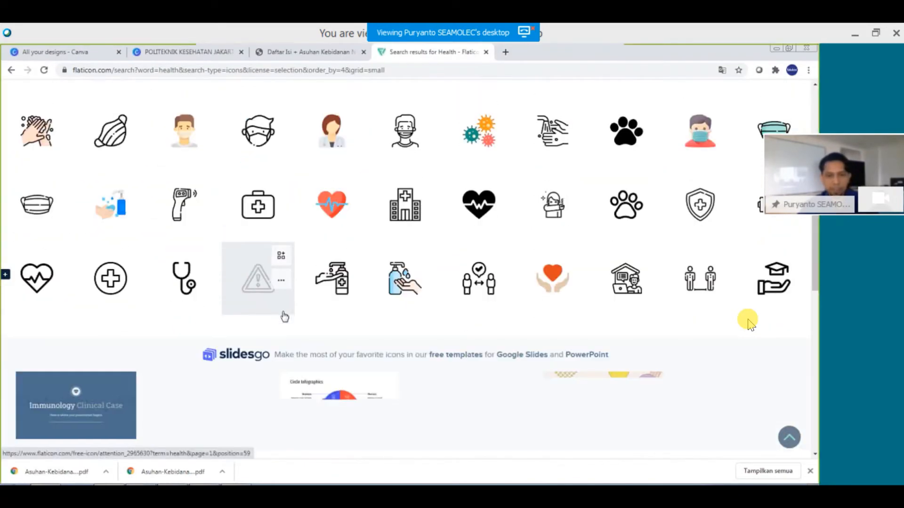
scroll(283, 317, up, 5)
scroll(290, 319, down, 3)
scroll(292, 321, up, 5)
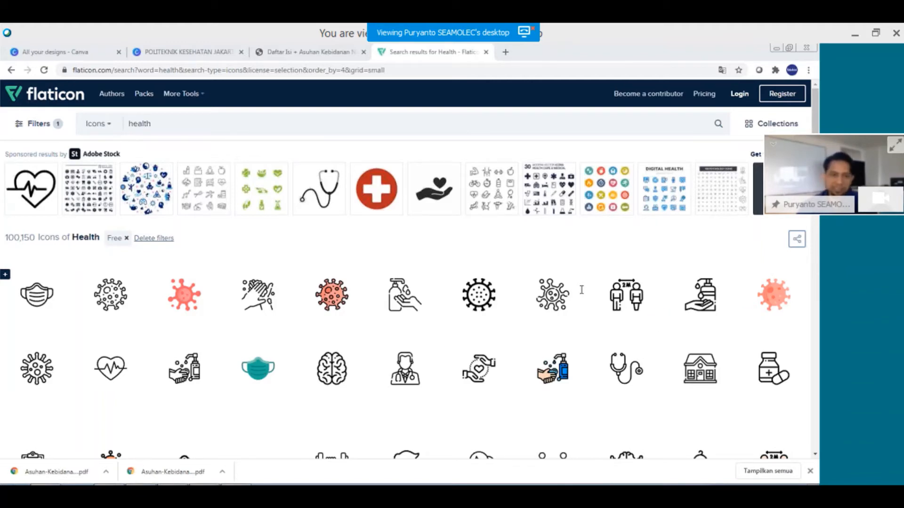
Bring back the Notepad site list and add the line "OIA = Open introductional" below freepik.
click(137, 484)
key(Return)
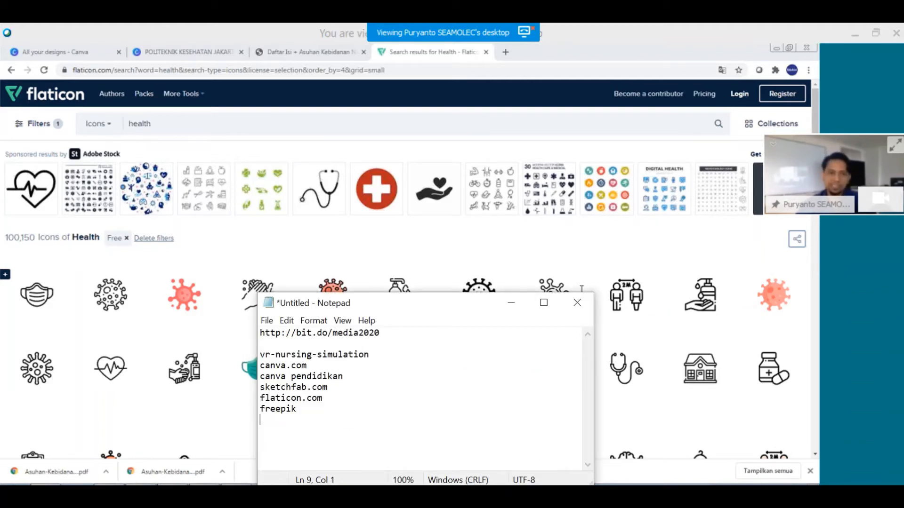
text(OIA )
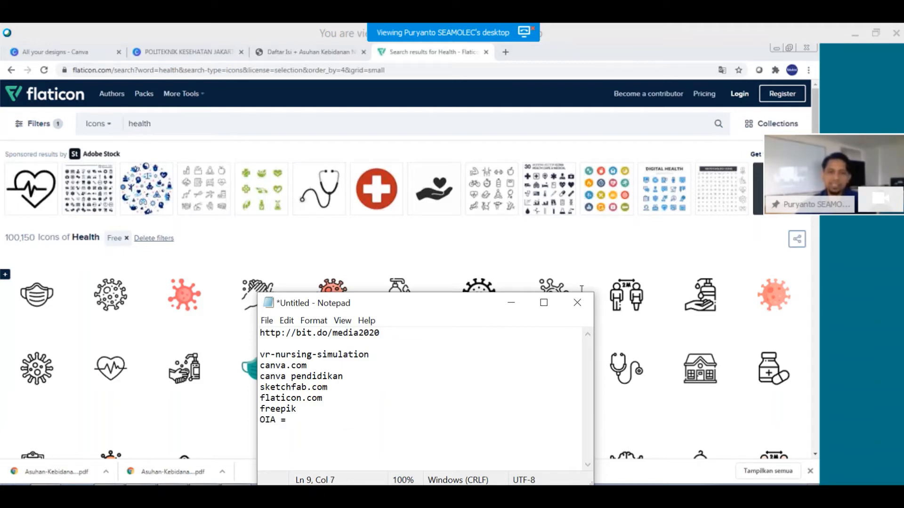
text(= Open)
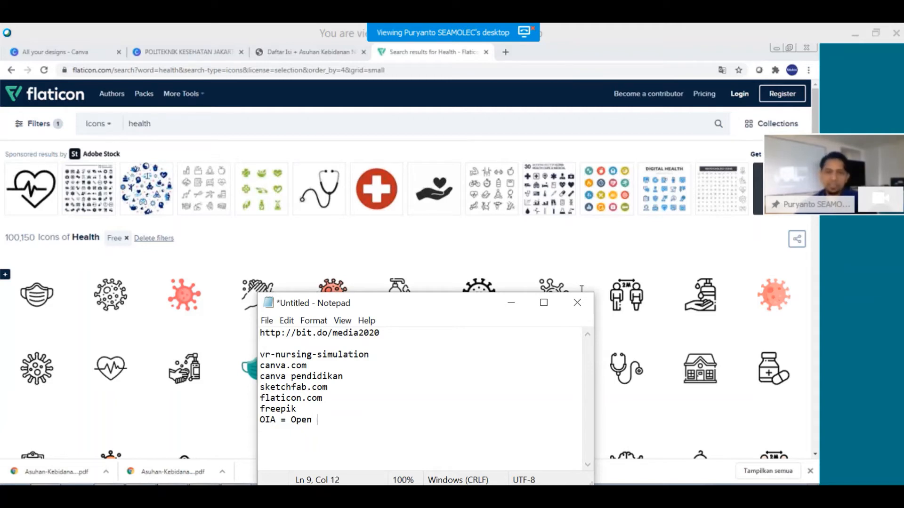
text( intra)
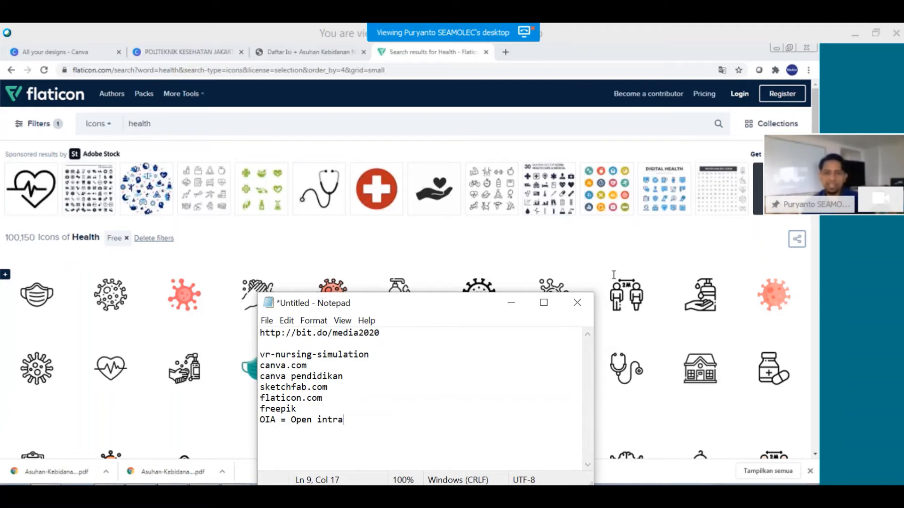
key(BackSpace)
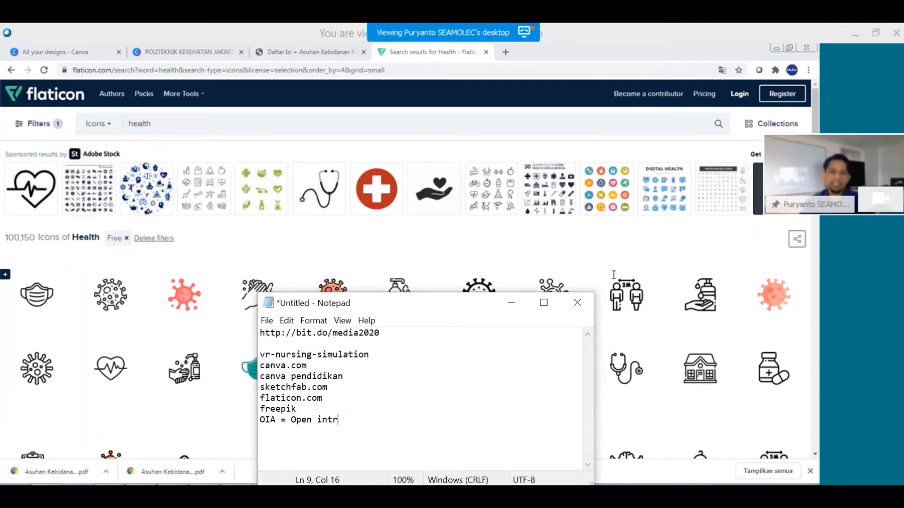
text(od)
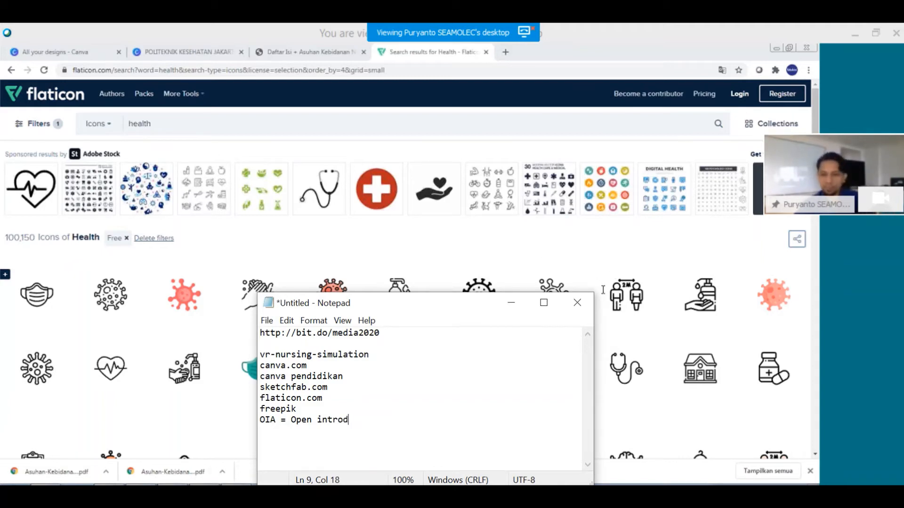
text(uctional)
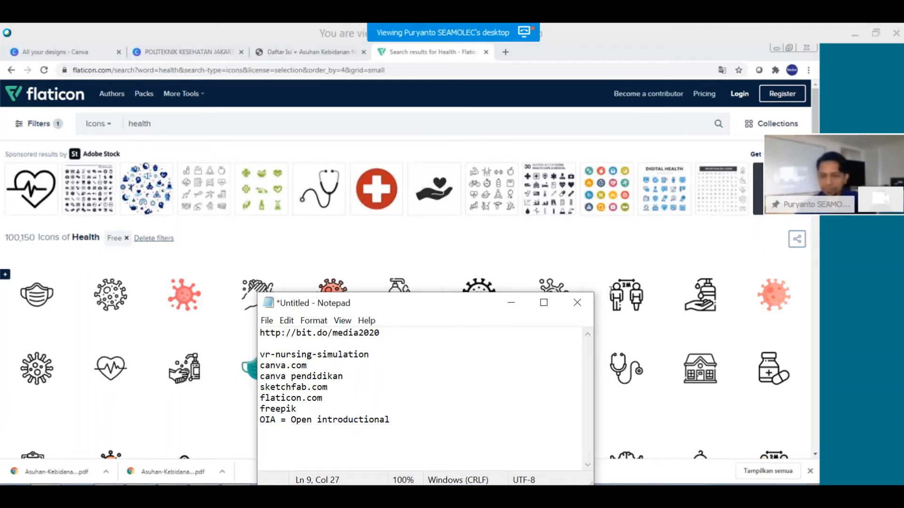
Rewrite the last Notepad line as "OIR = open introductional resources" and minimize Notepad.
key(BackSpace)
key(BackSpace)
key(BackSpace)
key(BackSpace)
key(BackSpace)
key(BackSpace)
key(BackSpace)
key(BackSpace)
key(BackSpace)
key(BackSpace)
key(BackSpace)
key(BackSpace)
key(BackSpace)
key(BackSpace)
key(BackSpace)
key(BackSpace)
key(BackSpace)
key(BackSpace)
key(BackSpace)
key(BackSpace)
text(R )
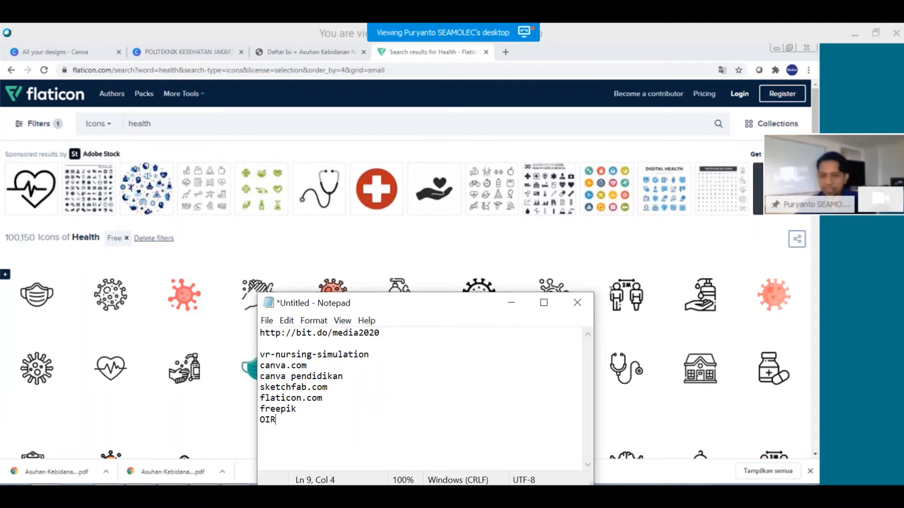
text(=)
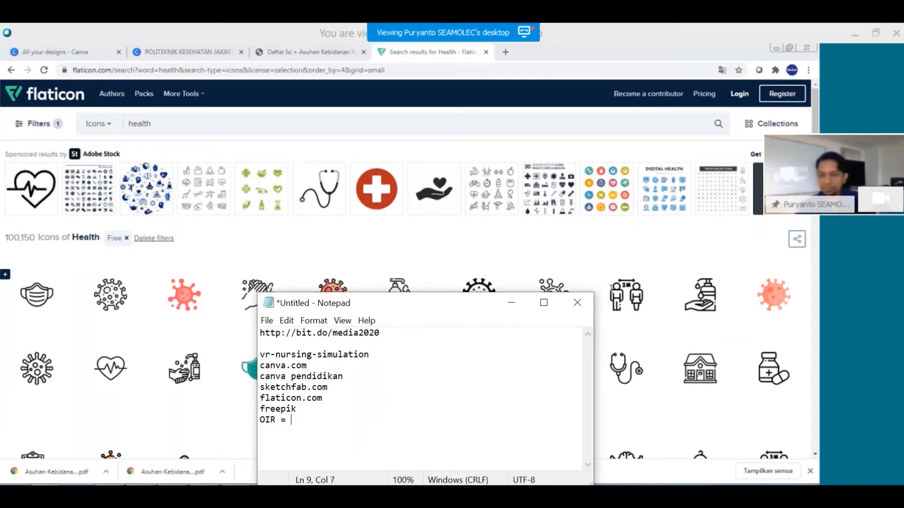
text( open )
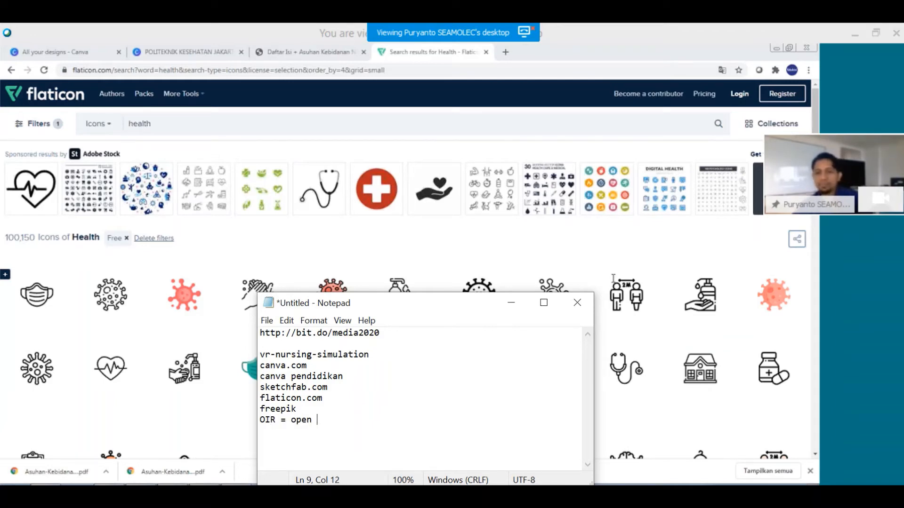
text(in)
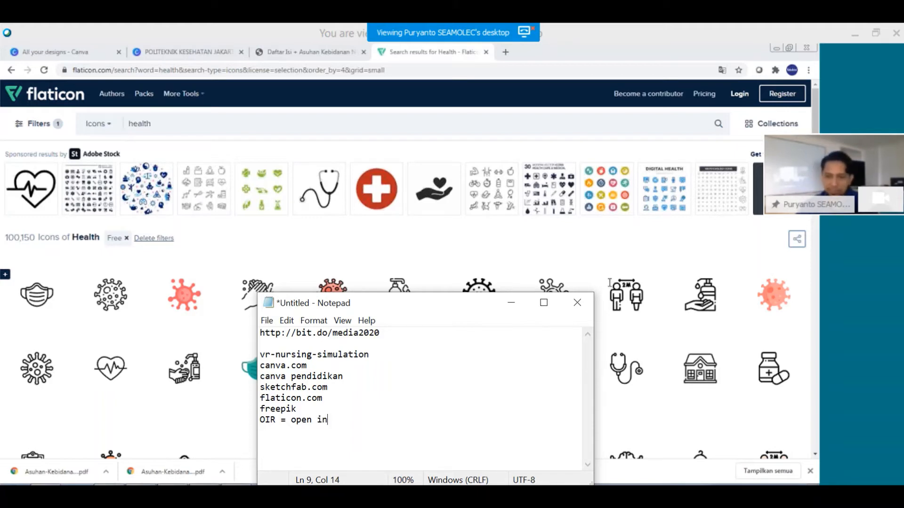
text(t)
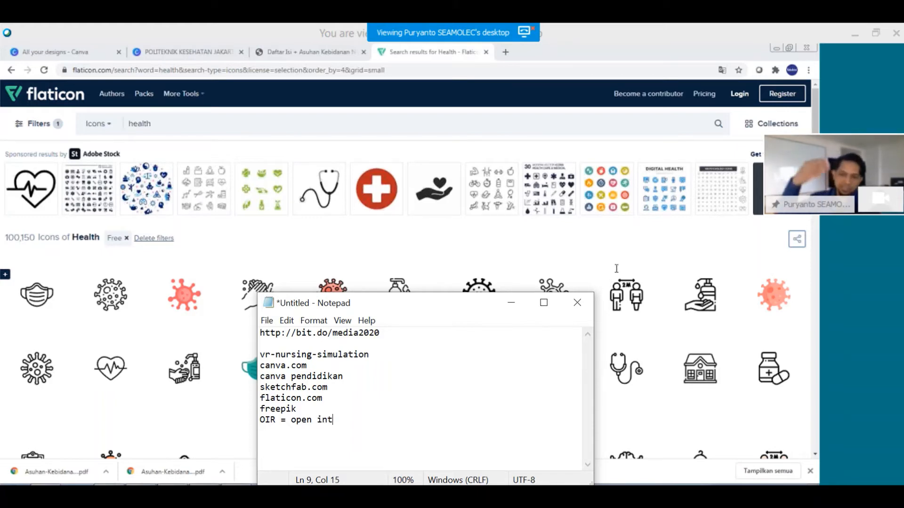
text(roduc)
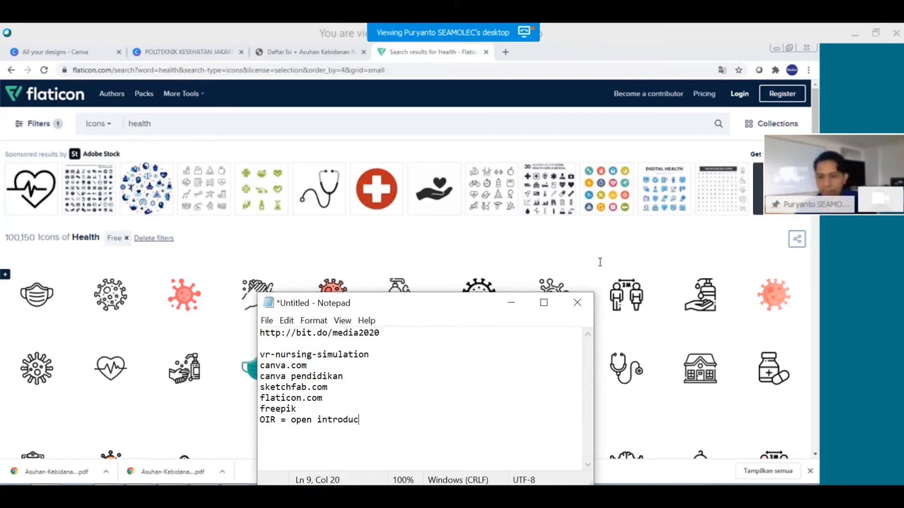
text(tional reso)
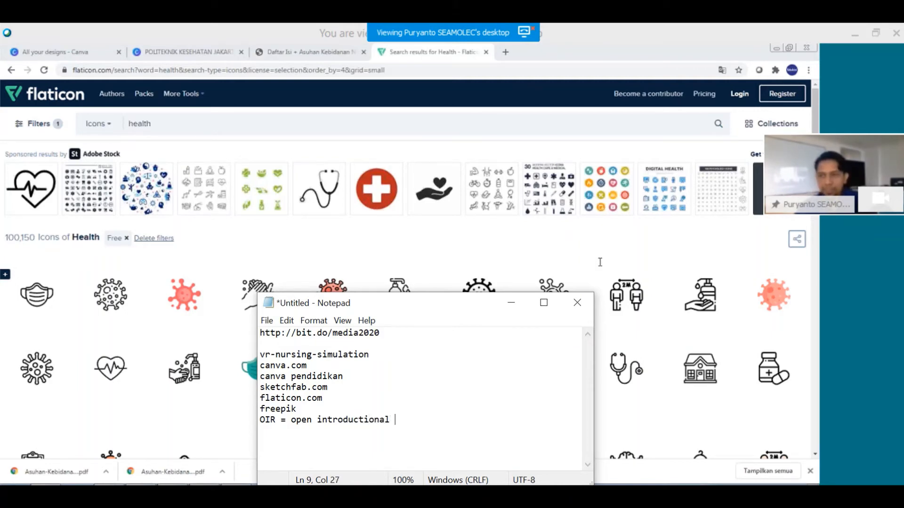
text(urces)
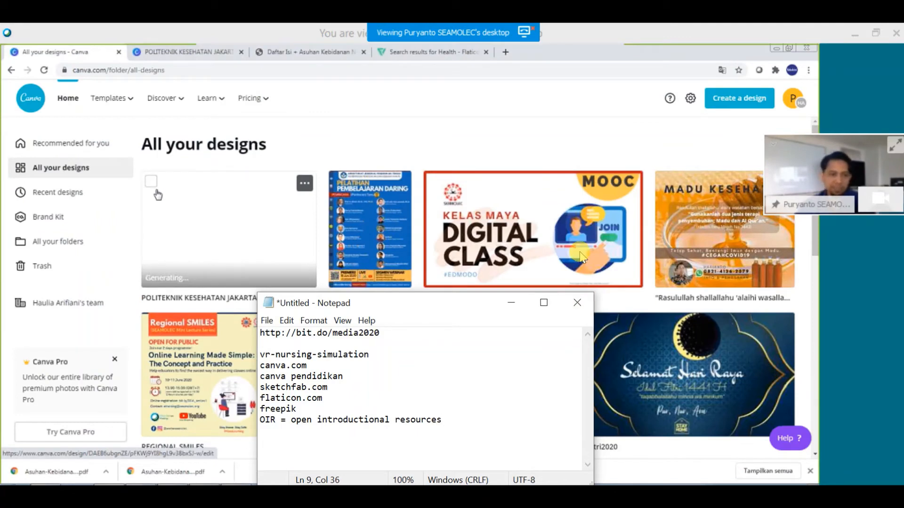
click(511, 303)
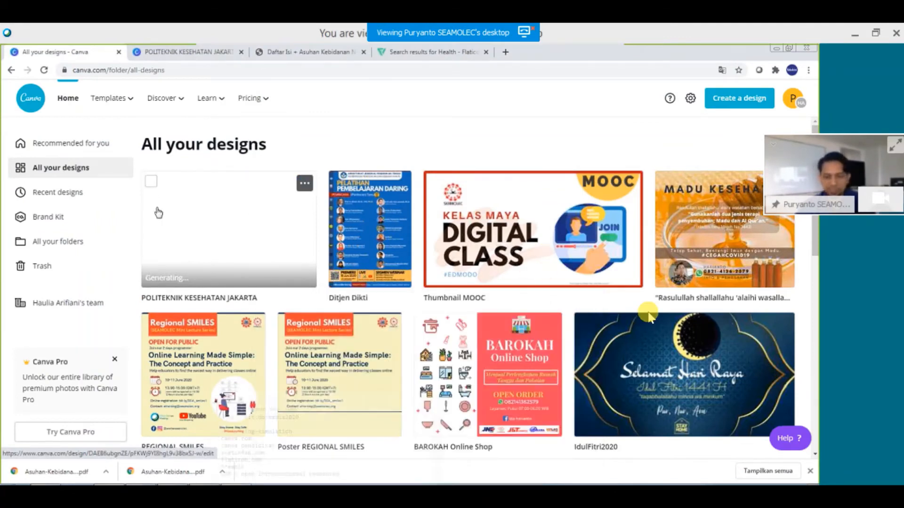
click(151, 182)
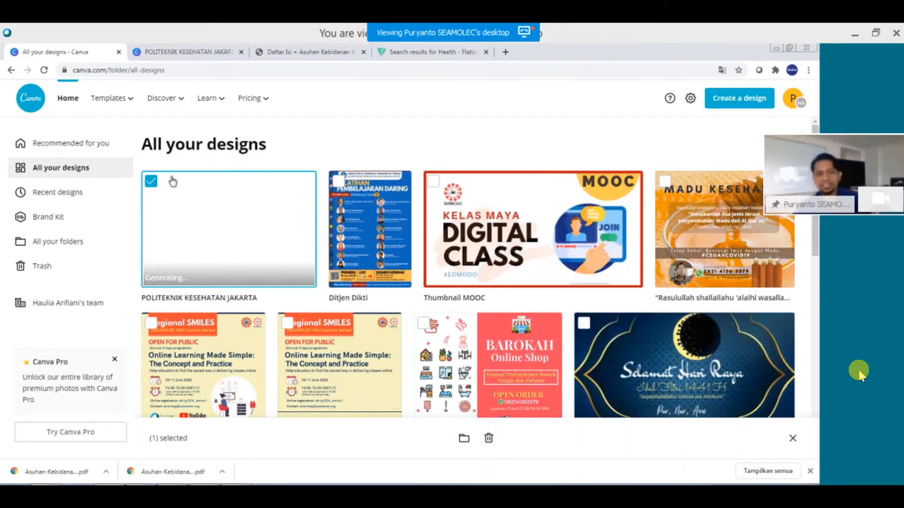
click(152, 183)
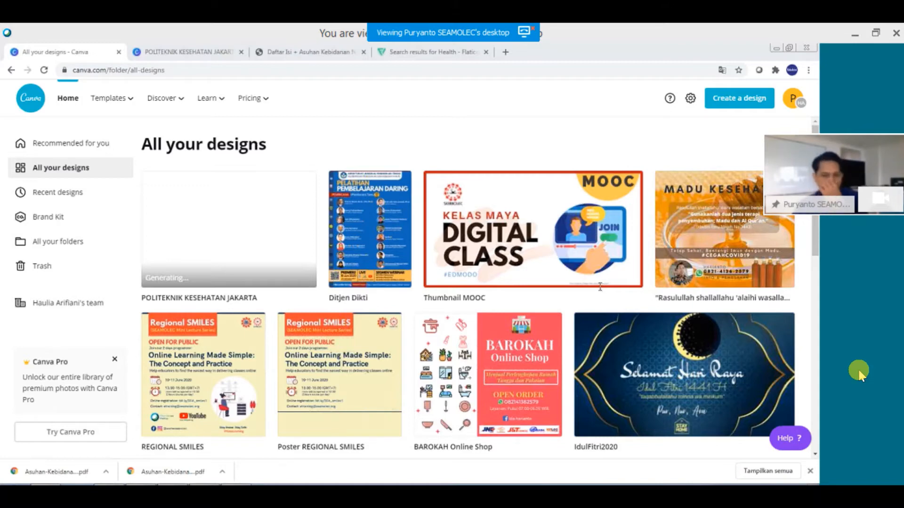
mouse_move(342, 342)
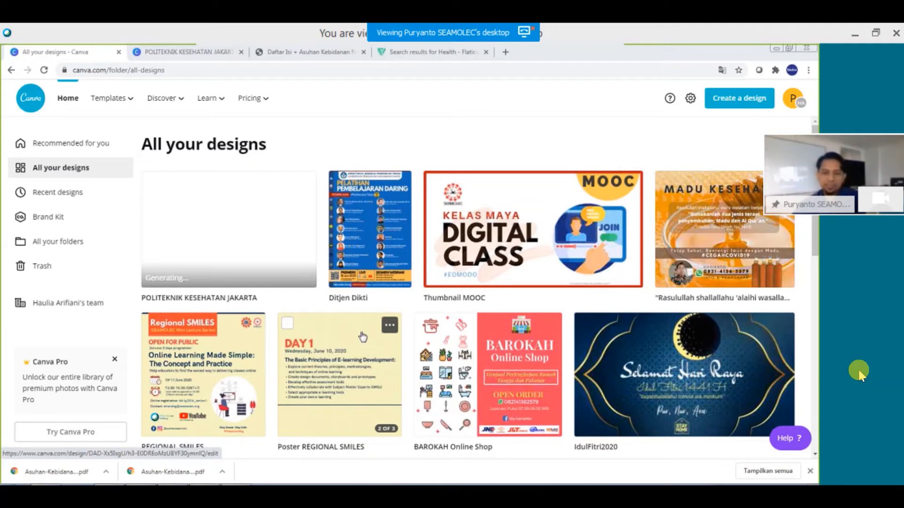
mouse_move(293, 265)
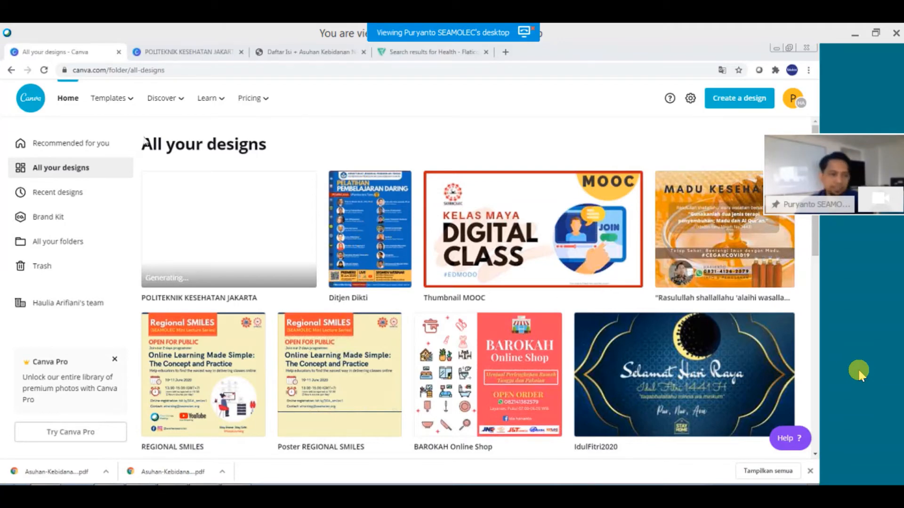
Switch to the POLITEKNIK KESEHATAN JAKARTA design and browse the tracks in Canva's Music library.
click(184, 53)
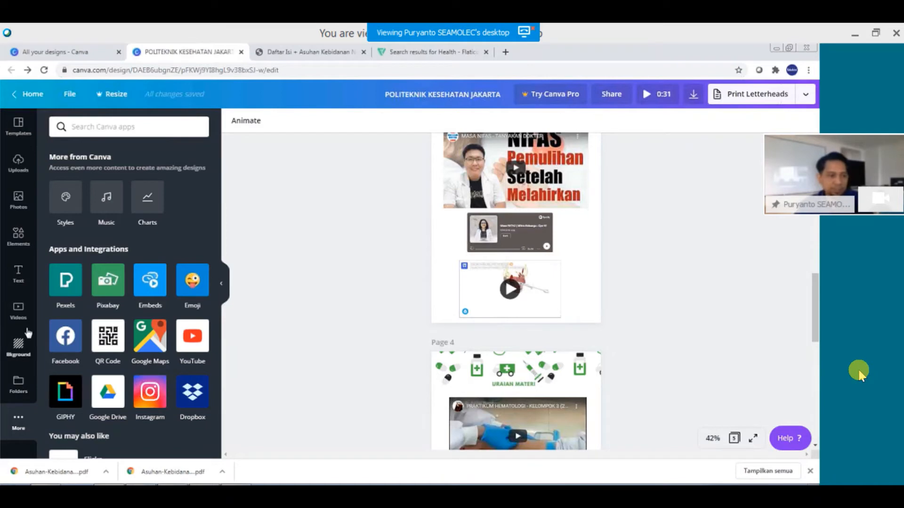
click(107, 197)
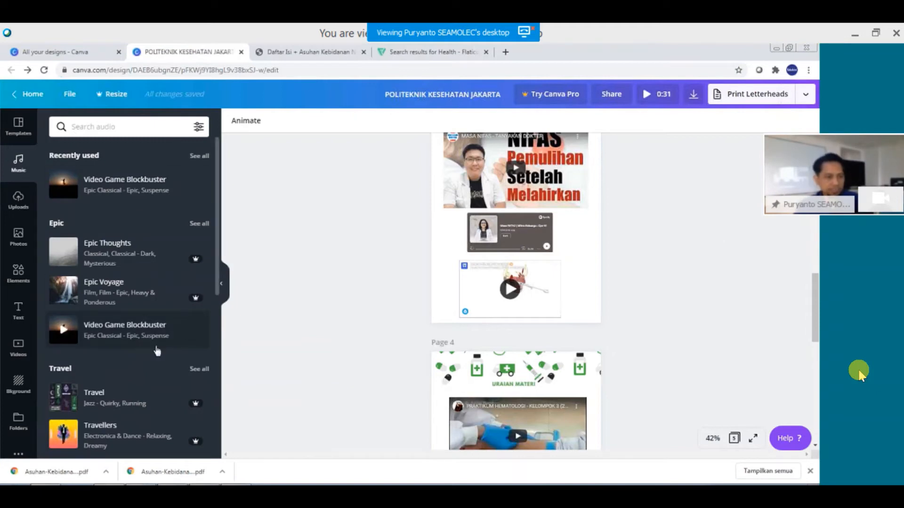
scroll(105, 353, down, 2)
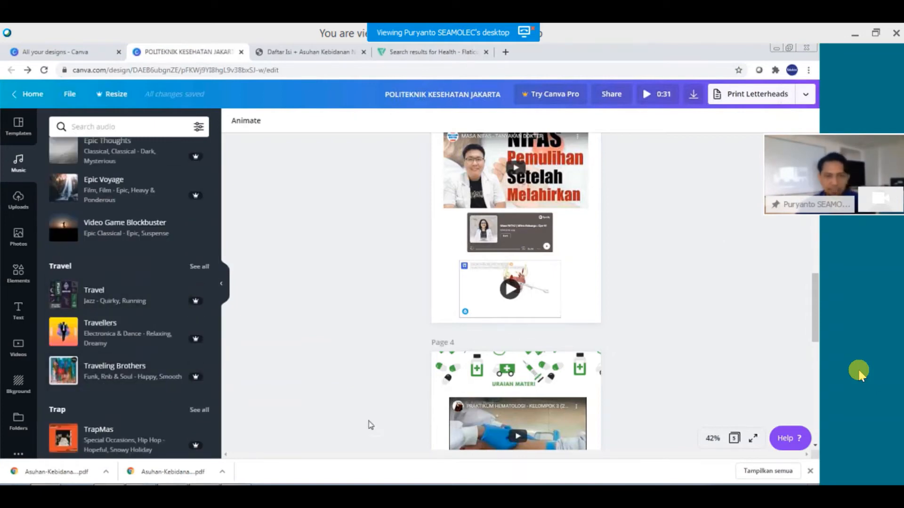
Add the Video Game Blockbuster track to the POLITEKNIK KESEHATAN JAKARTA design and lower its volume to near the minimum.
scroll(370, 422, down, 1)
scroll(370, 419, down, 1)
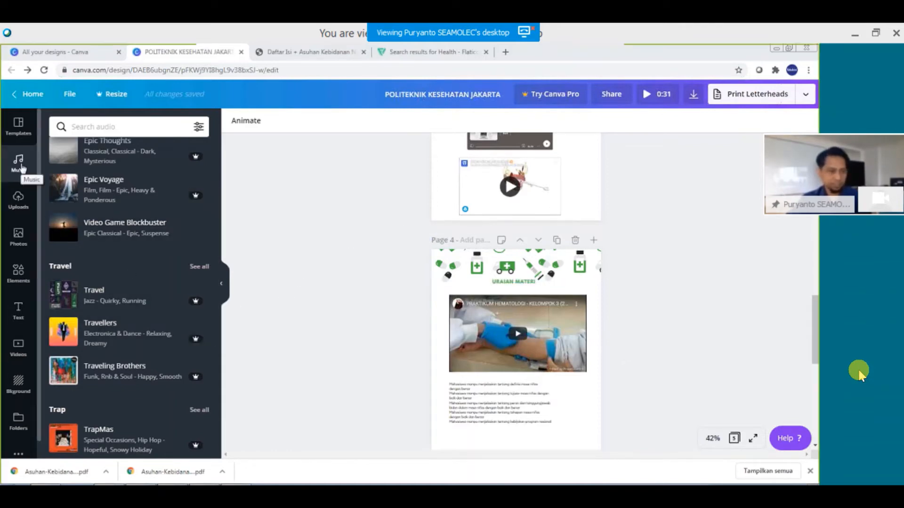
click(52, 232)
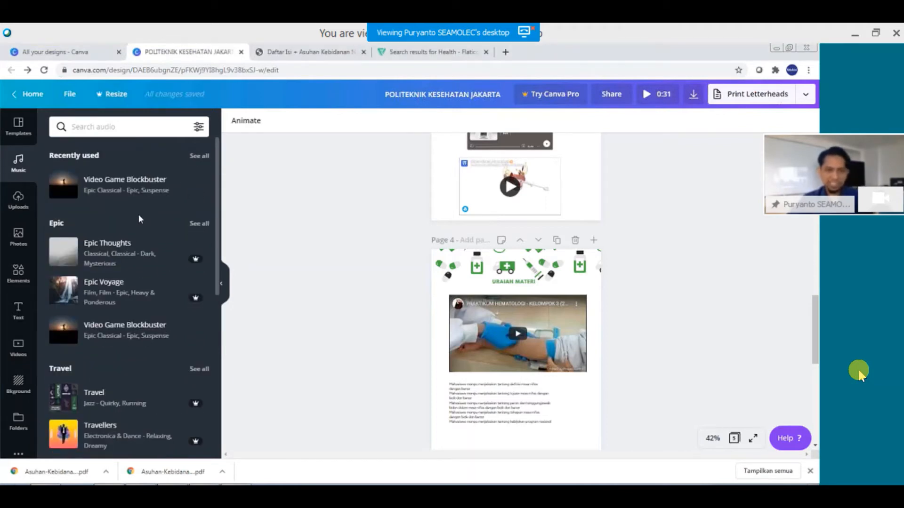
mouse_move(113, 203)
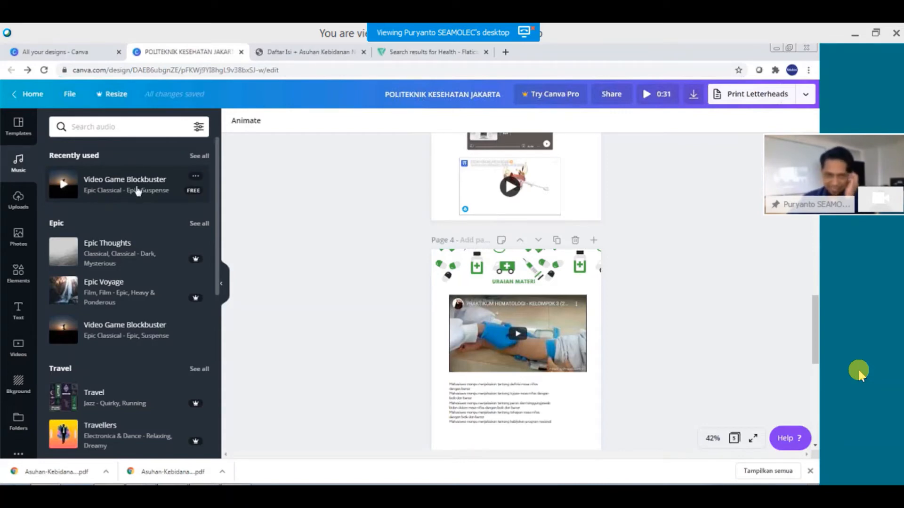
drag(175, 178, 390, 188)
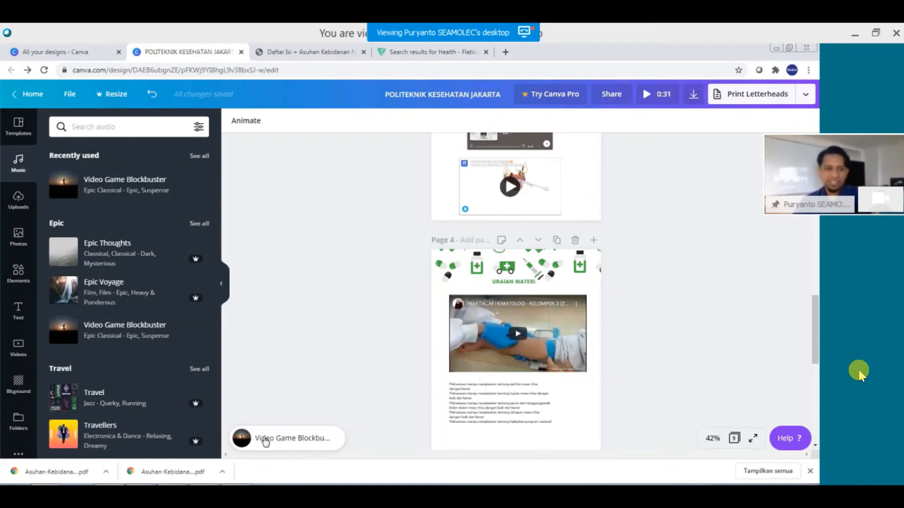
click(285, 444)
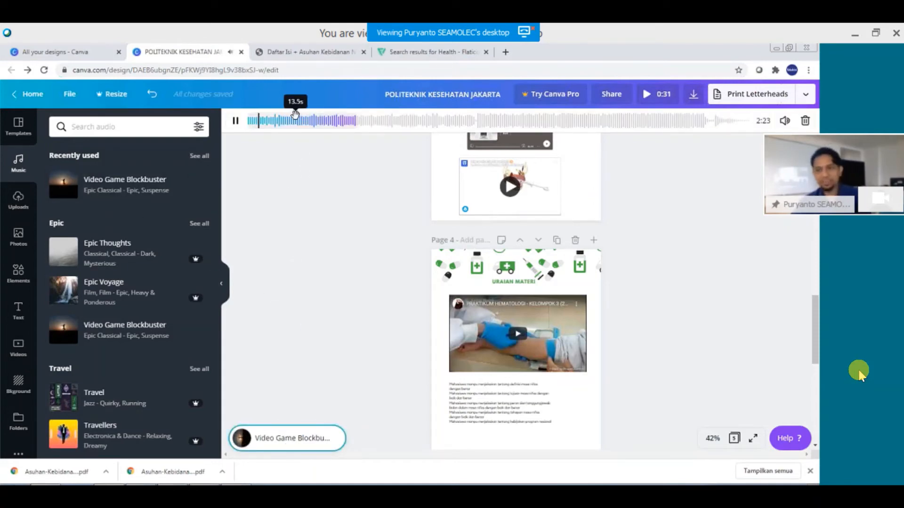
click(784, 121)
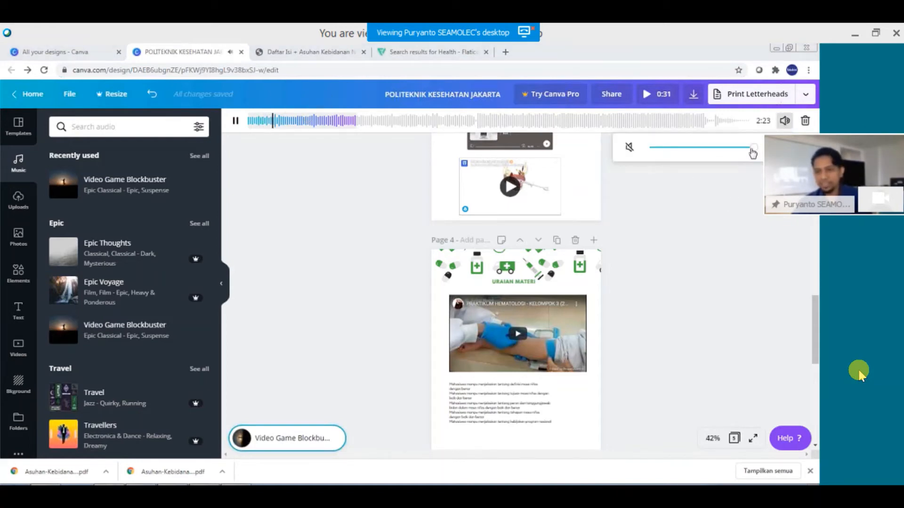
drag(752, 153, 675, 150)
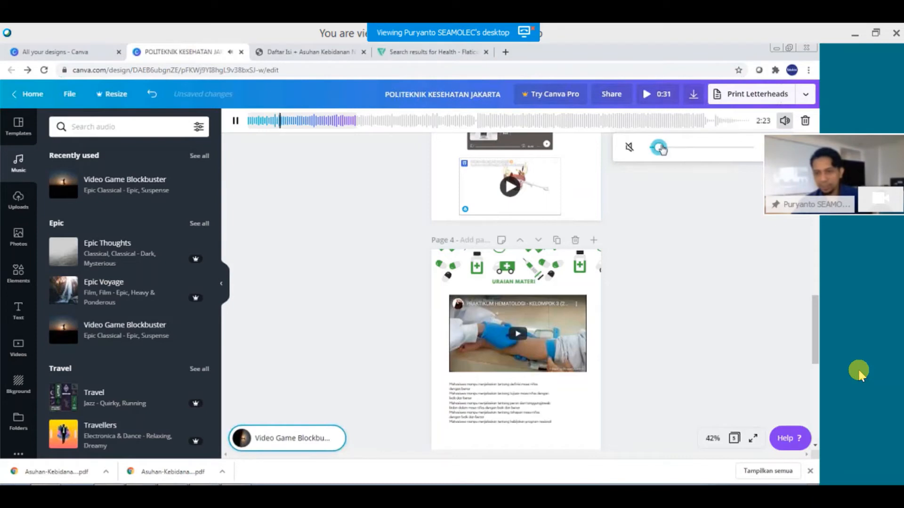
click(356, 252)
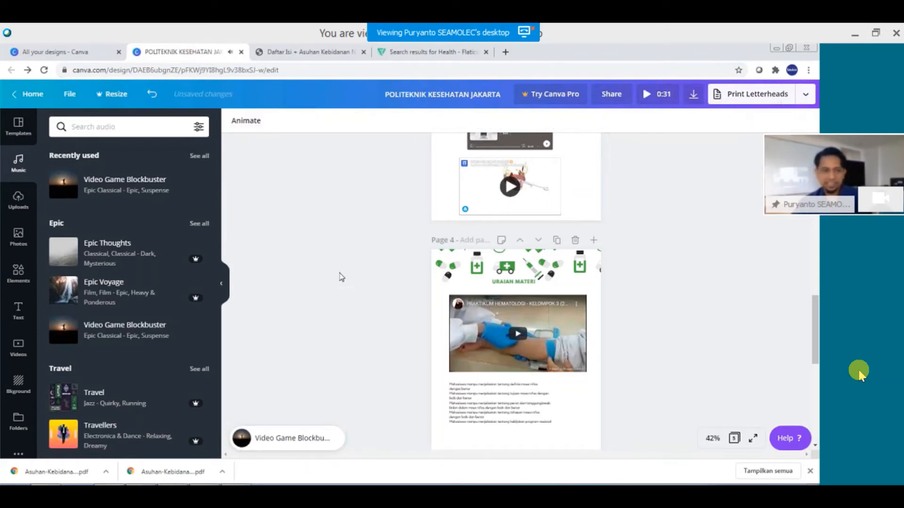
Remove the Video Game Blockbuster track from the design.
scroll(141, 301, down, 3)
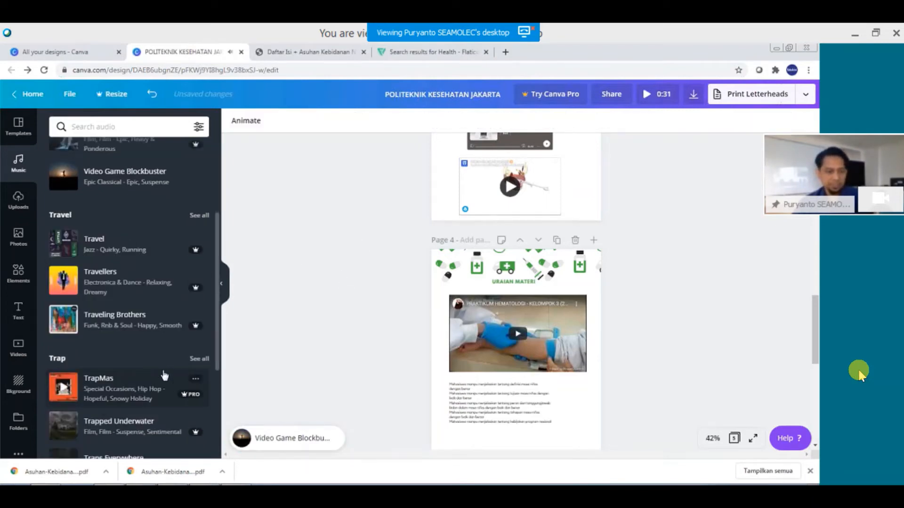
scroll(136, 330, down, 4)
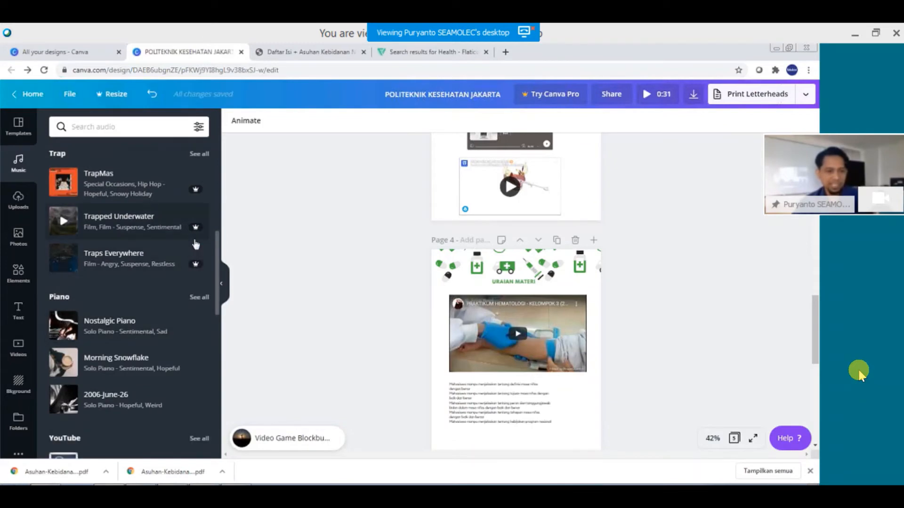
click(277, 440)
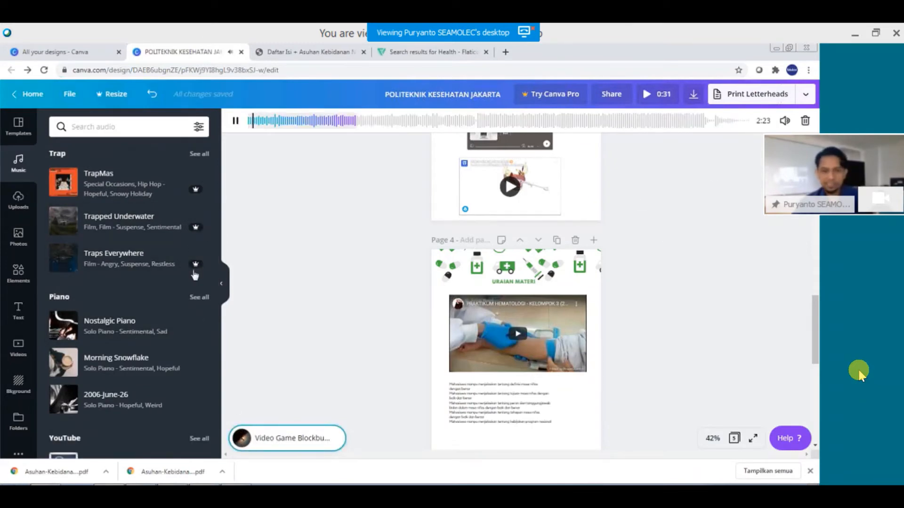
click(805, 122)
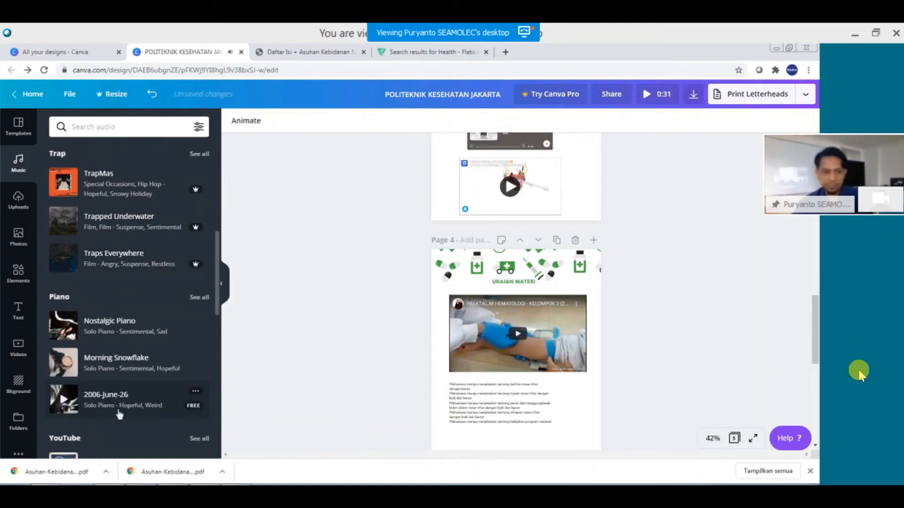
Add the Nostalgic Piano track to the design, preview it and lower its volume well below half.
drag(109, 330, 259, 446)
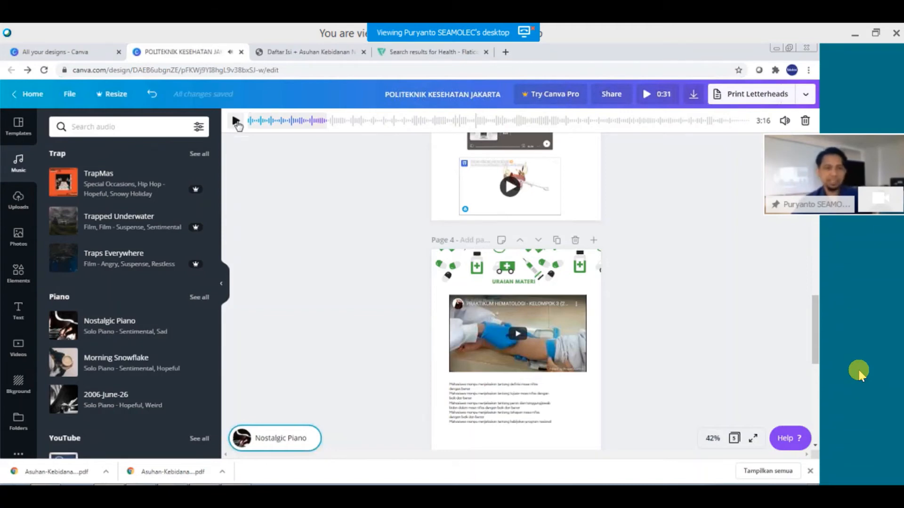
click(237, 121)
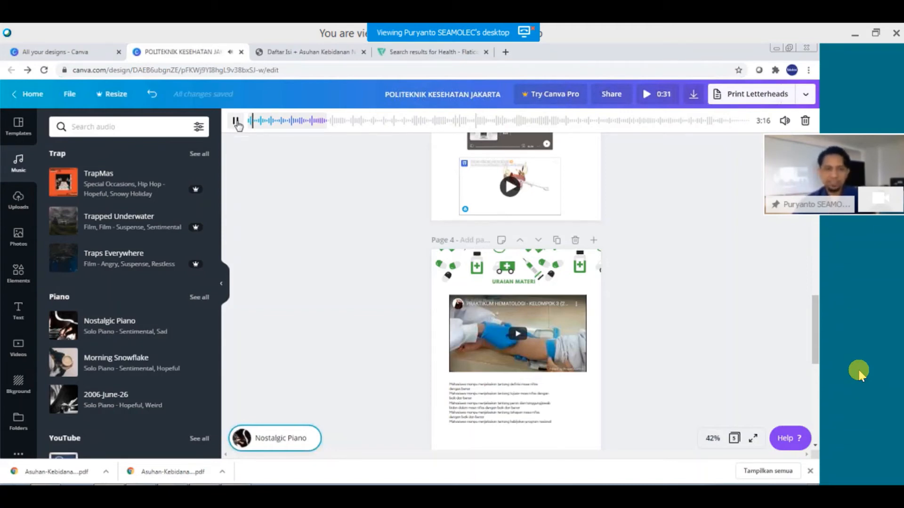
click(235, 120)
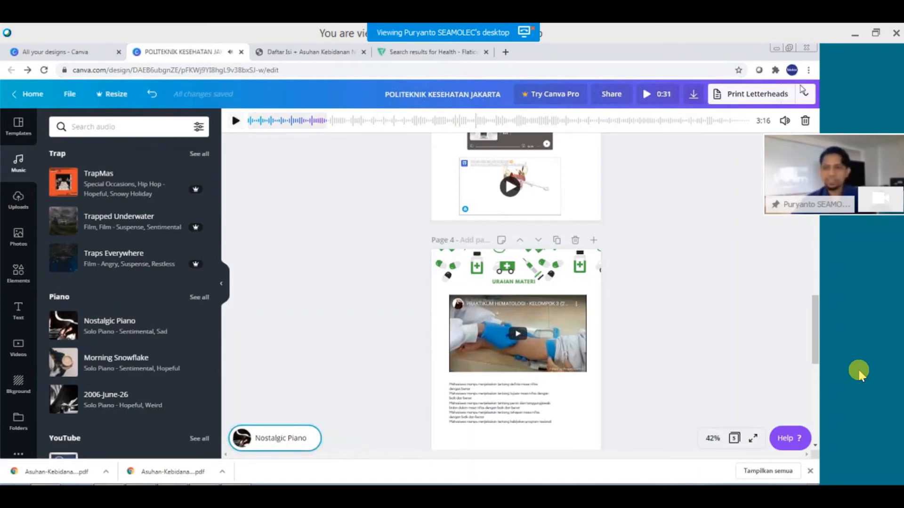
click(784, 121)
drag(753, 147, 691, 147)
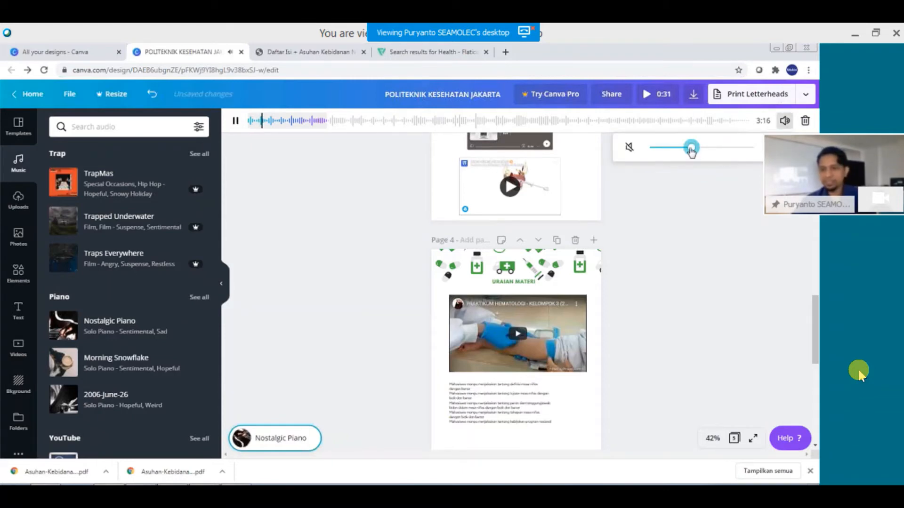
drag(697, 152, 665, 153)
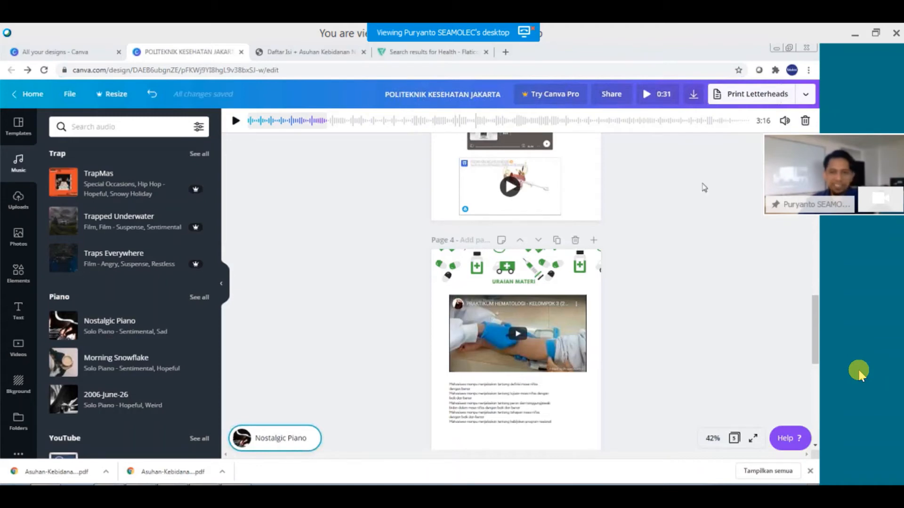
click(700, 167)
View the design's publish options and create a new 1920 × 1080 px Presentation from the Canva home page.
click(806, 94)
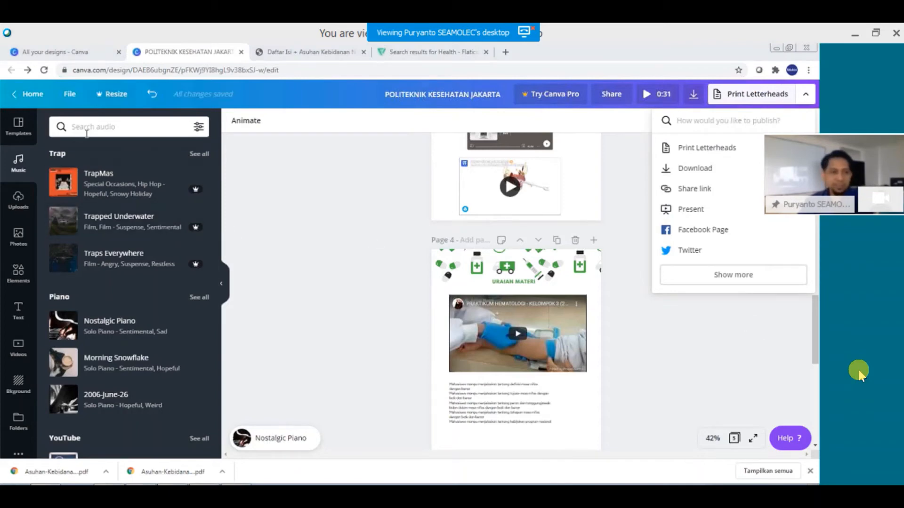
click(35, 49)
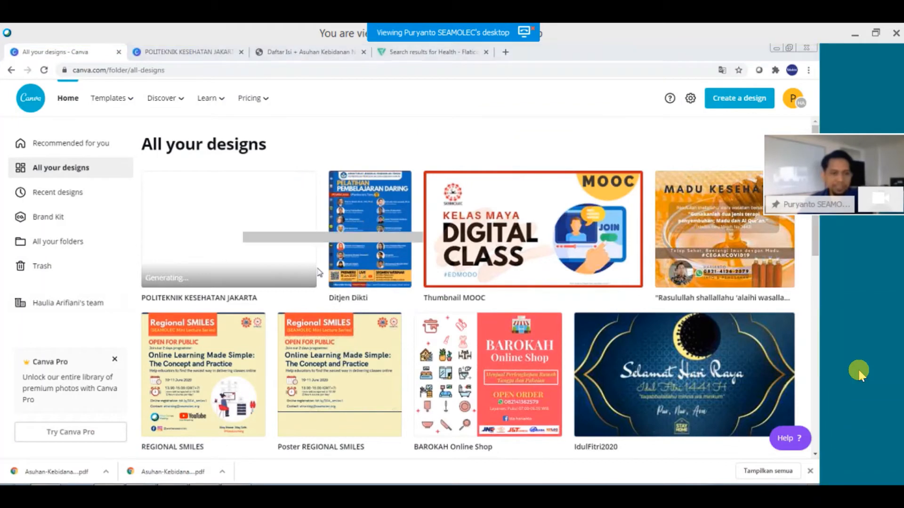
click(69, 100)
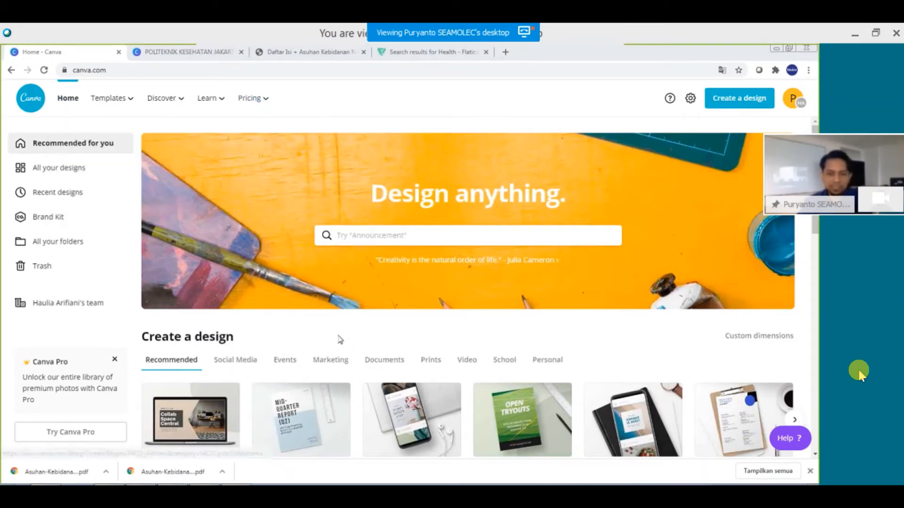
scroll(337, 340, down, 2)
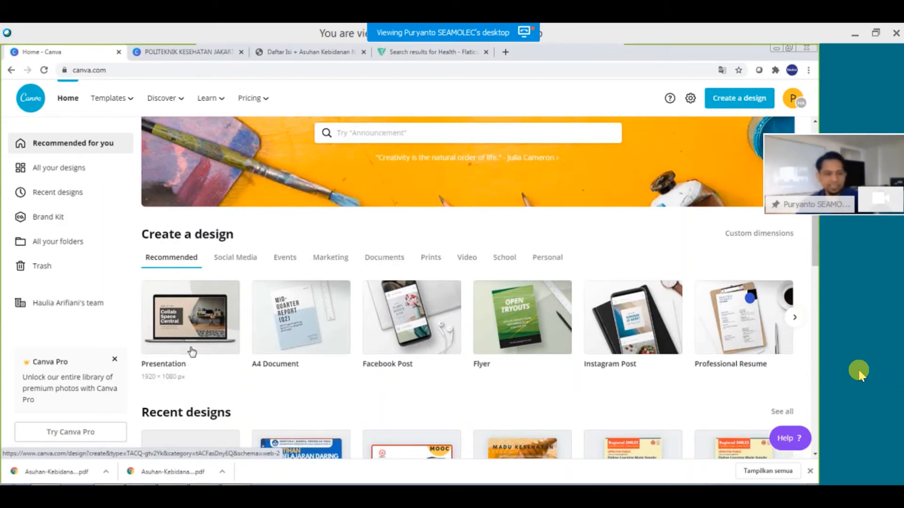
click(199, 312)
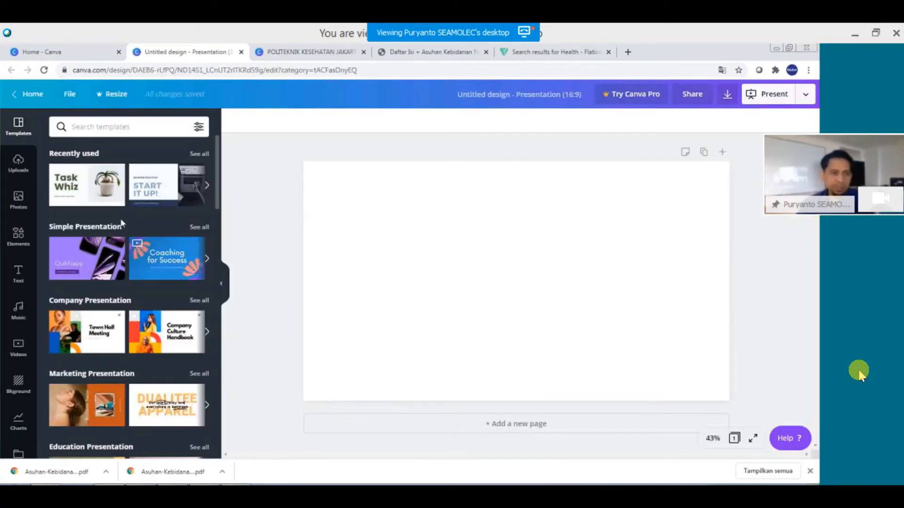
Apply the Task Whiz cover of the Green and White Simple Sales Marketing Presentation template and view the presentation's publish options.
click(78, 176)
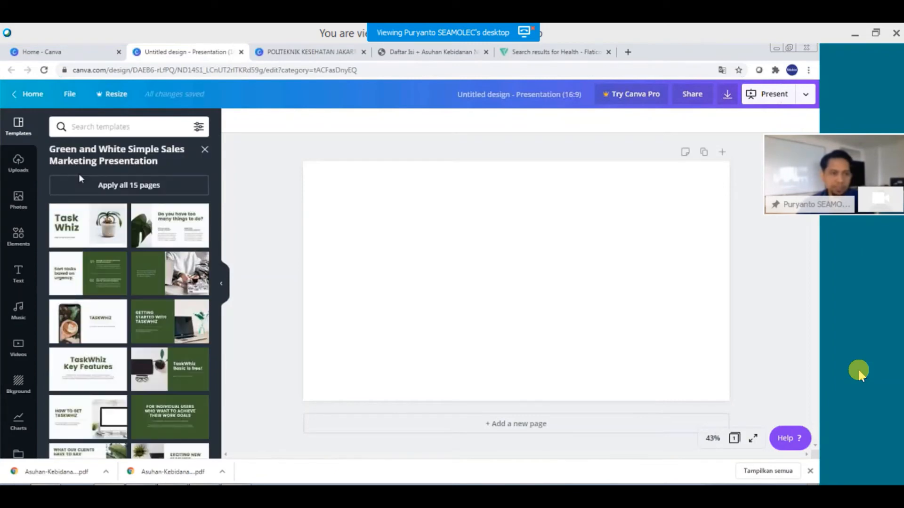
click(85, 236)
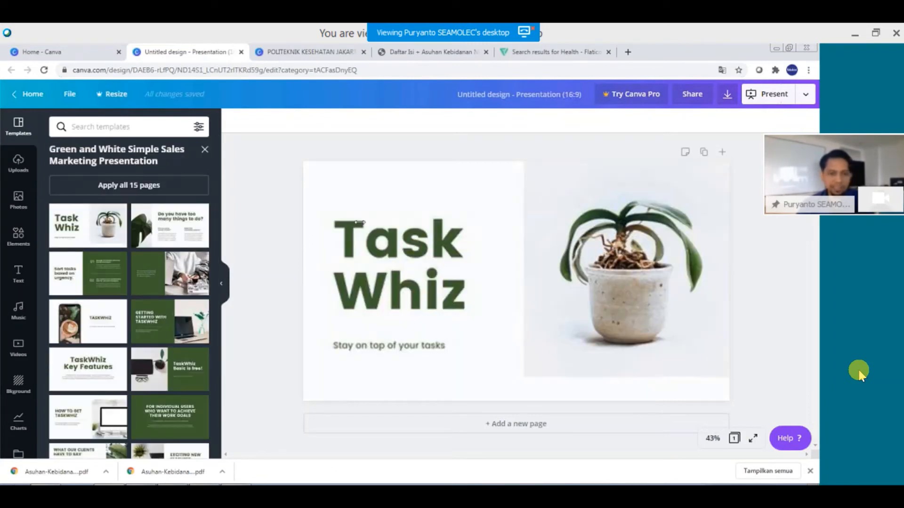
click(395, 191)
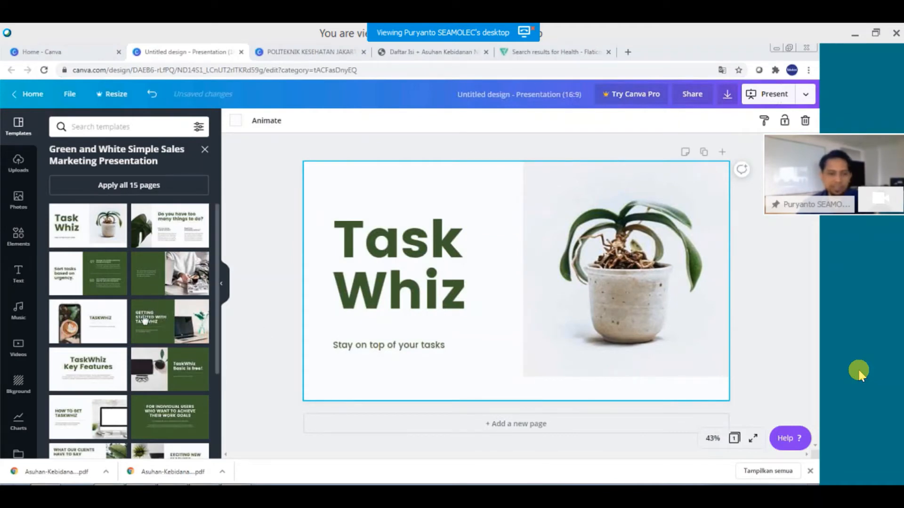
click(805, 97)
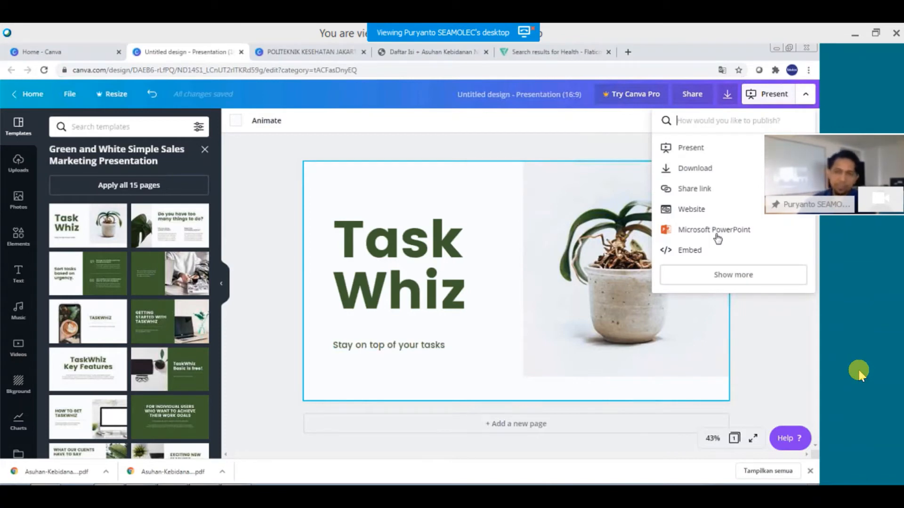
Return to the POLITEKNIK KESEHATAN JAKARTA design and check its download settings without downloading.
click(267, 50)
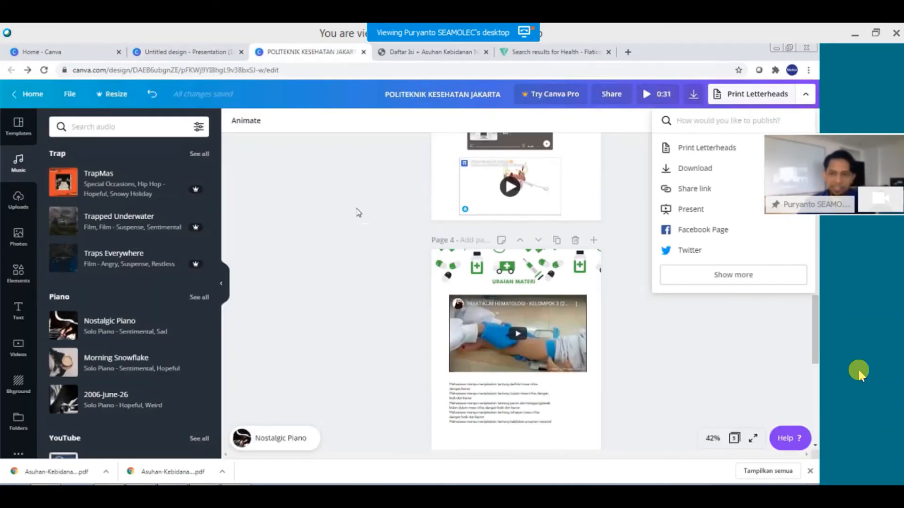
click(358, 213)
click(805, 94)
click(695, 168)
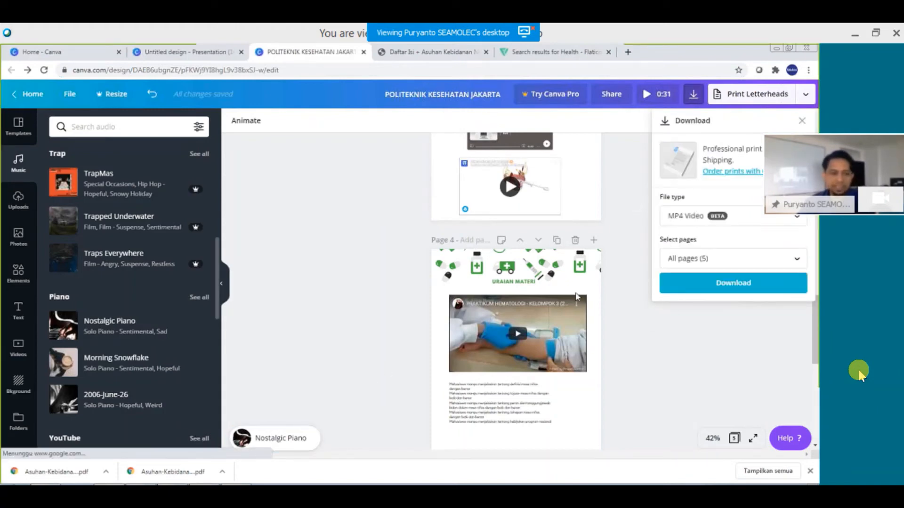
click(644, 220)
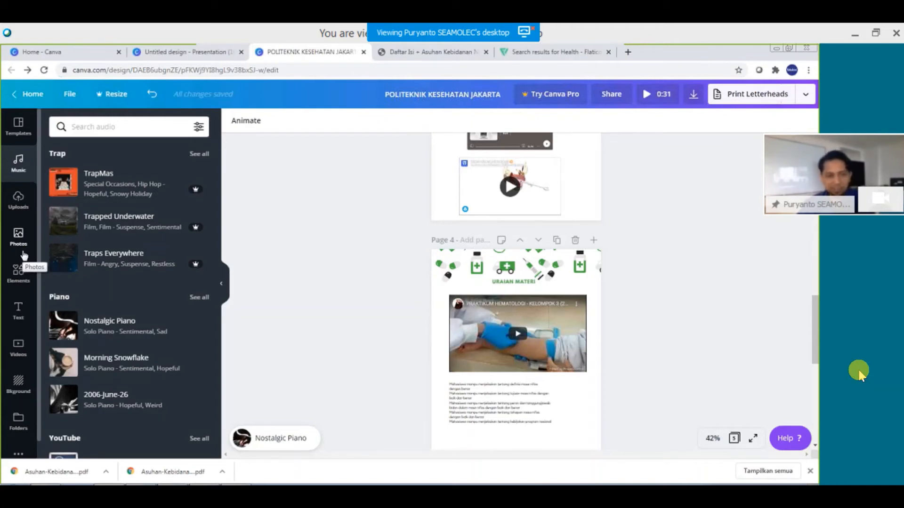
Look through the Videos library, the uploaded videos and the Elements categories down to Charts, Gradients and Lines.
click(19, 353)
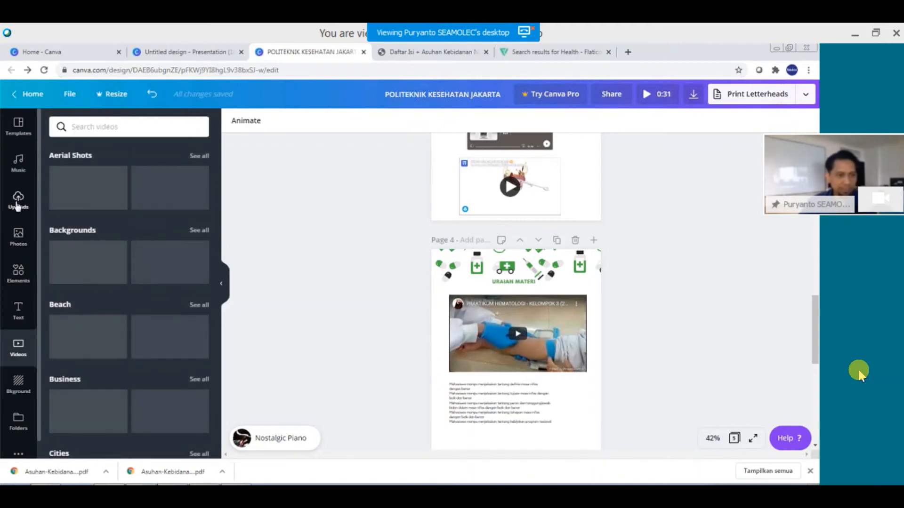
click(17, 198)
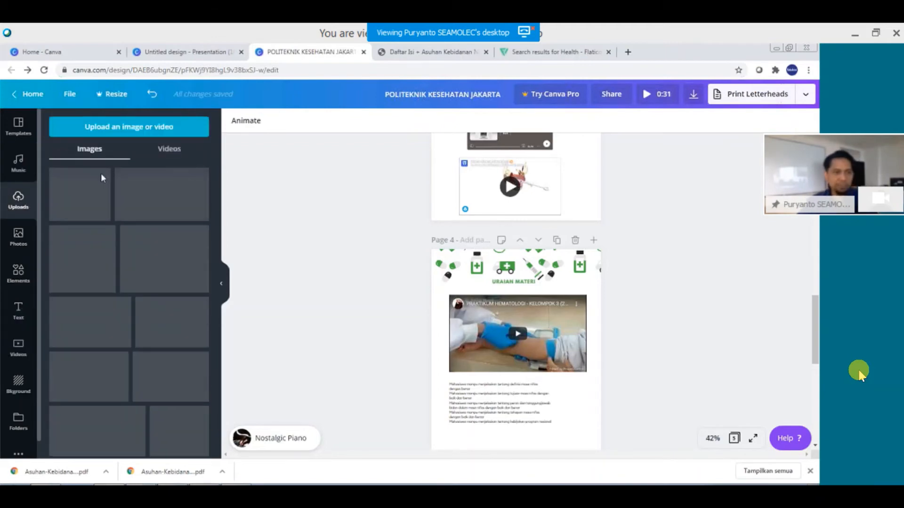
click(174, 152)
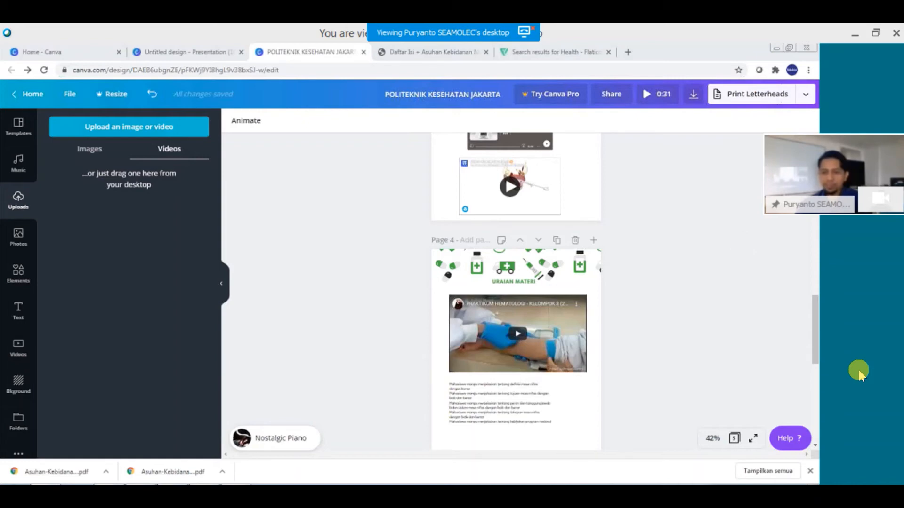
click(13, 276)
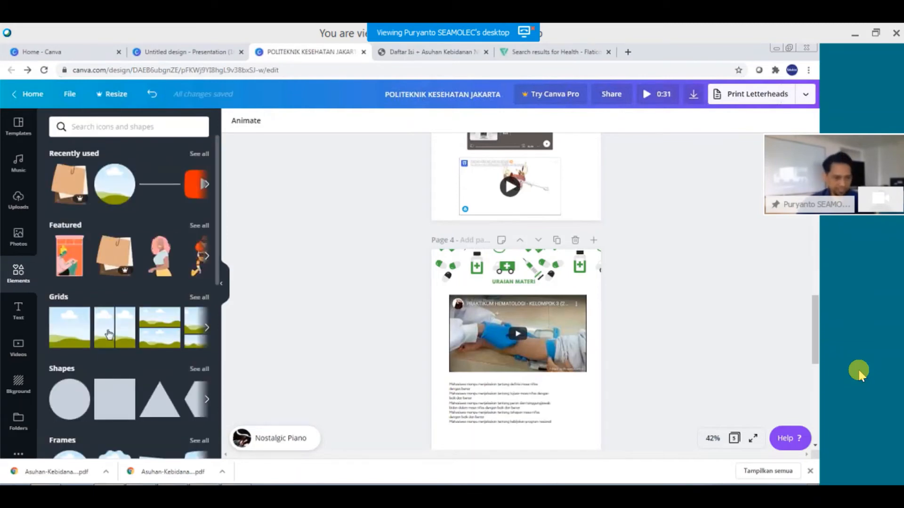
scroll(108, 334, down, 6)
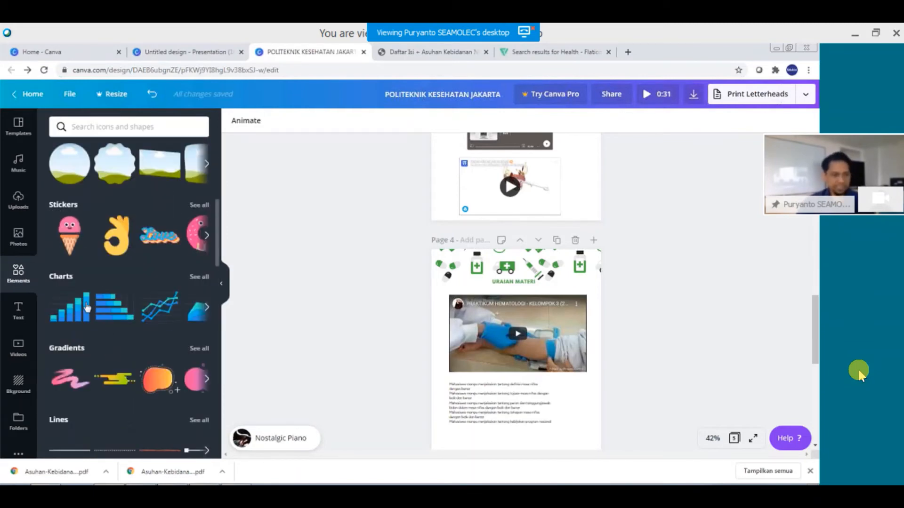
scroll(104, 301, down, 2)
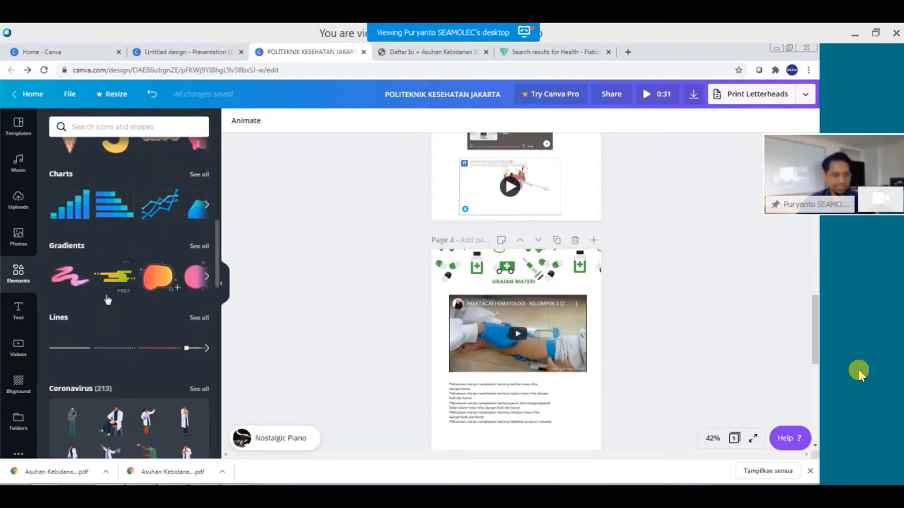
Look through all chart elements and the illustration collections in the Elements library, returning to its first categories.
click(207, 177)
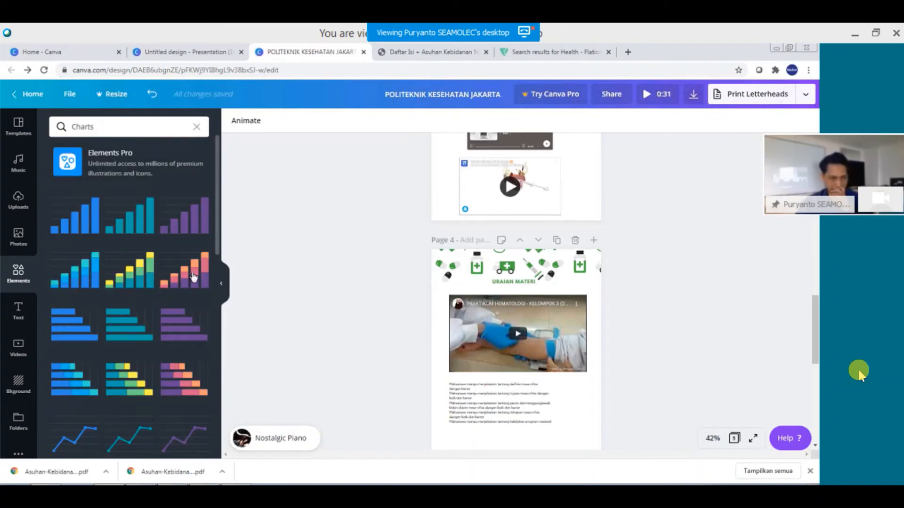
scroll(193, 277, down, 12)
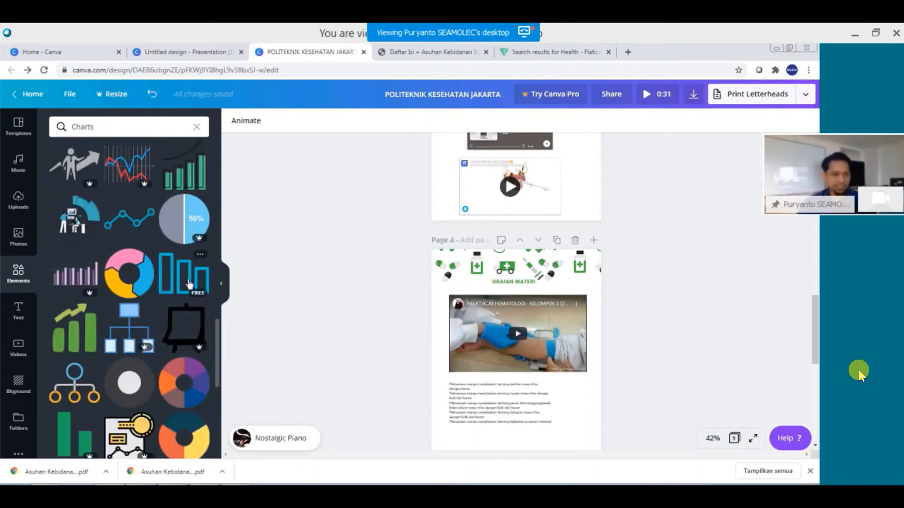
scroll(189, 285, down, 5)
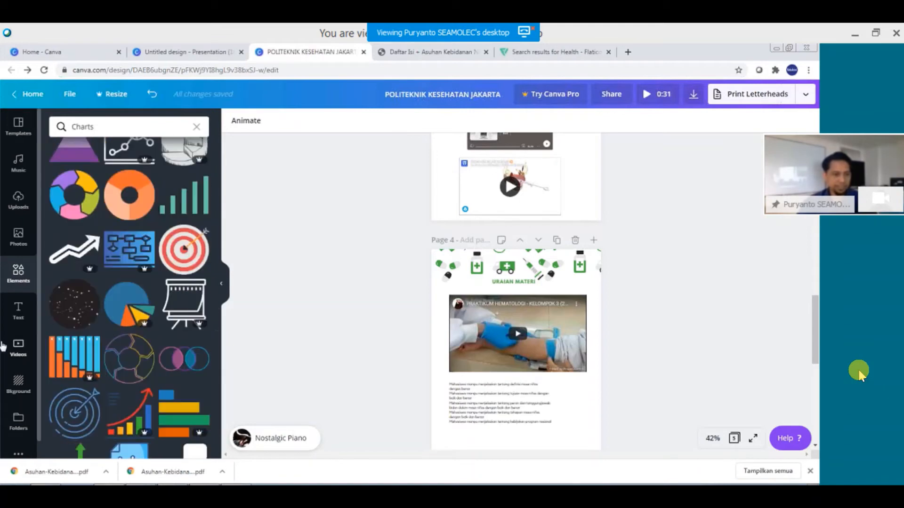
click(19, 276)
scroll(99, 315, up, 4)
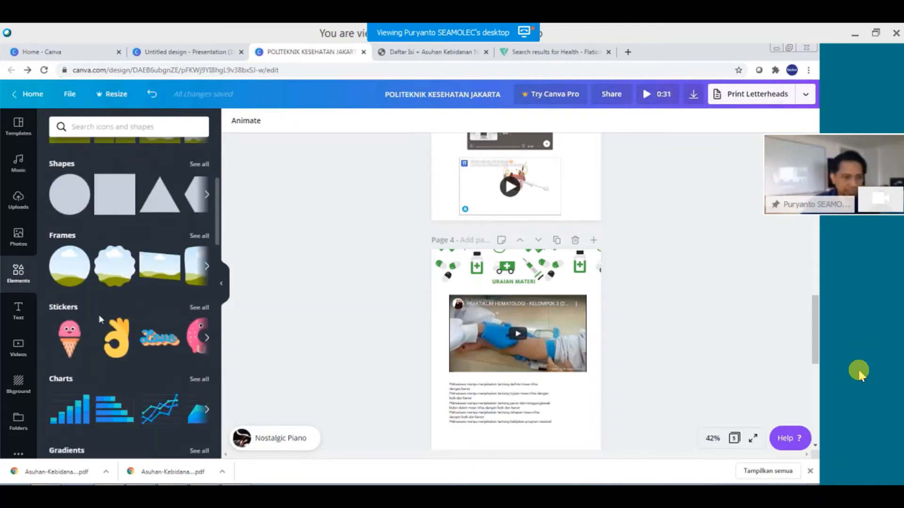
scroll(99, 314, down, 4)
scroll(99, 315, down, 10)
scroll(99, 315, up, 15)
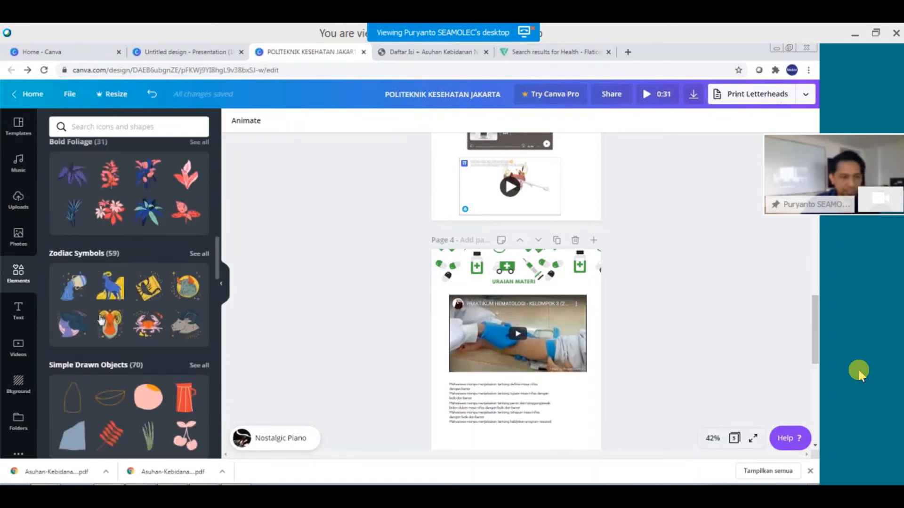
scroll(99, 314, up, 3)
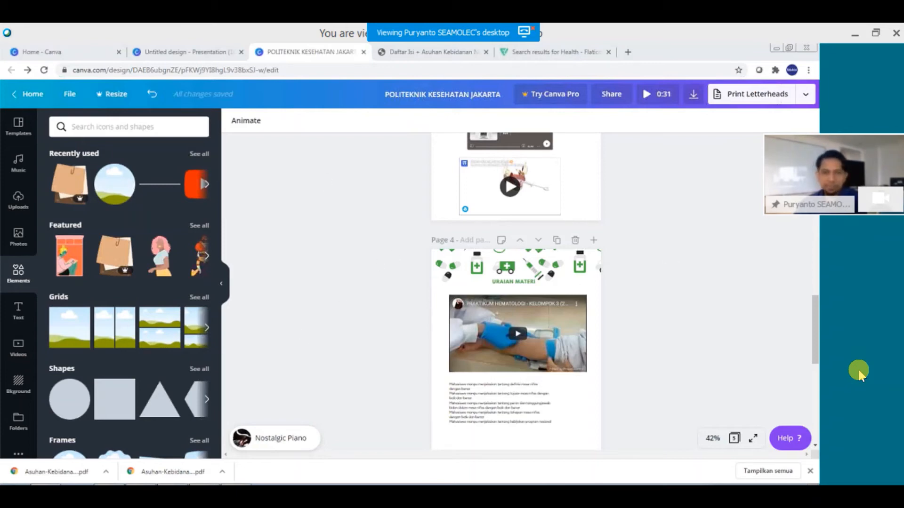
Capture the URAIAN MATERI header and upper video area of page 4 with Snipping Tool, view the save dialog, and close the tool without saving.
key(alt+Tab)
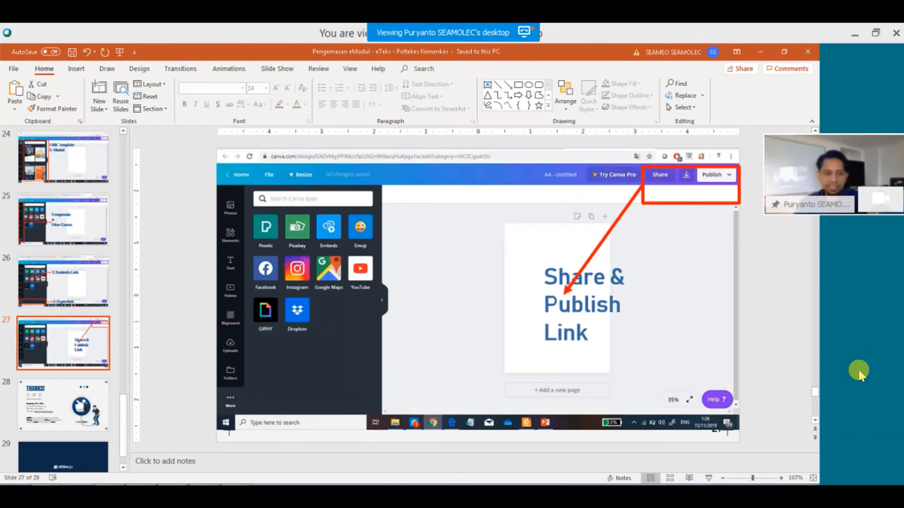
key(alt+Tab)
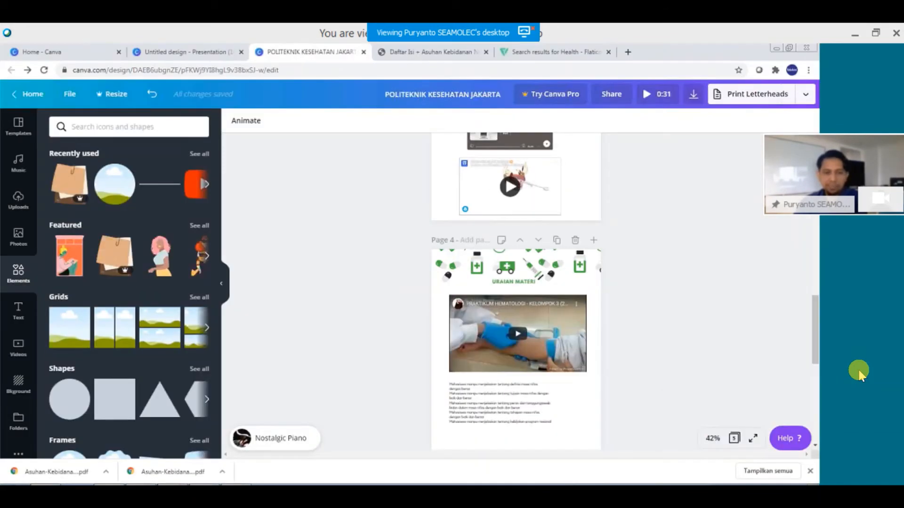
key(super)
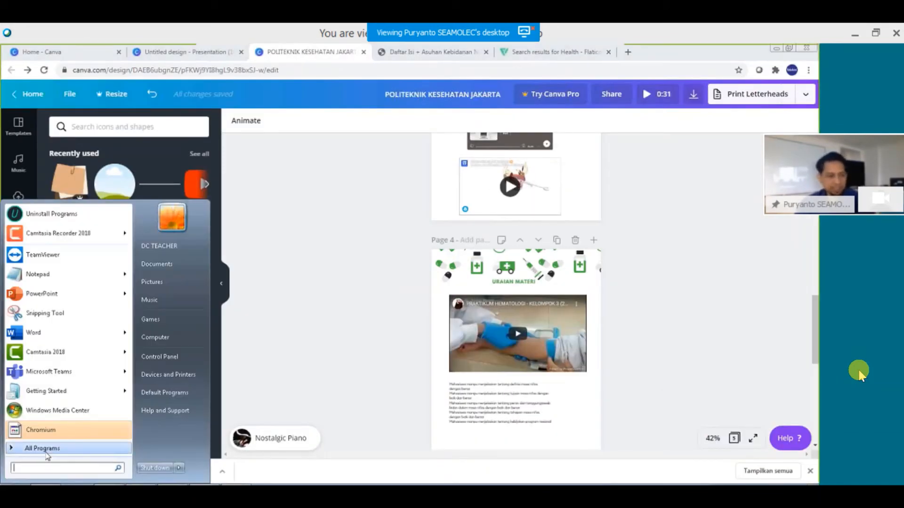
click(54, 318)
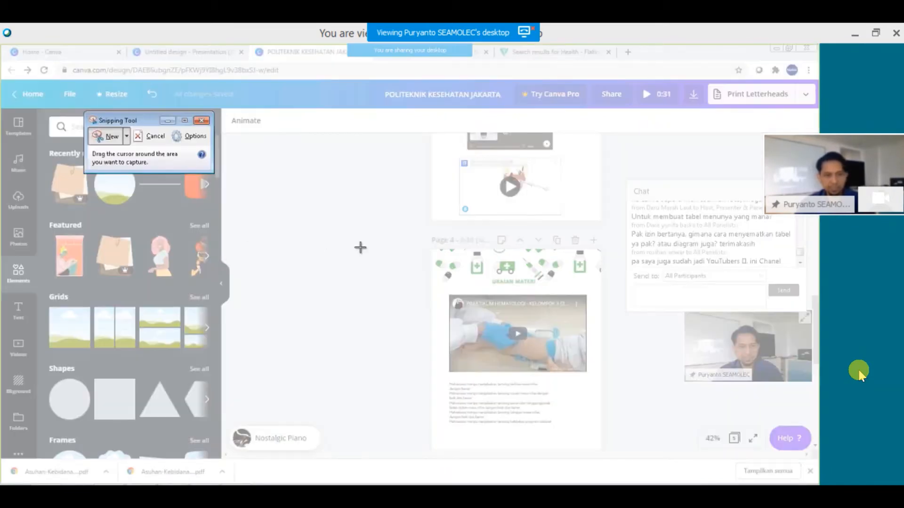
drag(427, 248, 610, 340)
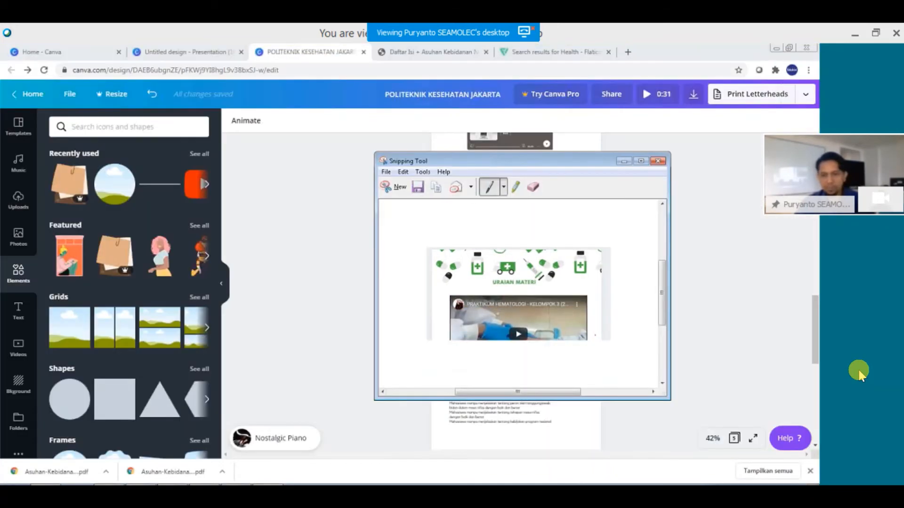
click(435, 187)
click(423, 193)
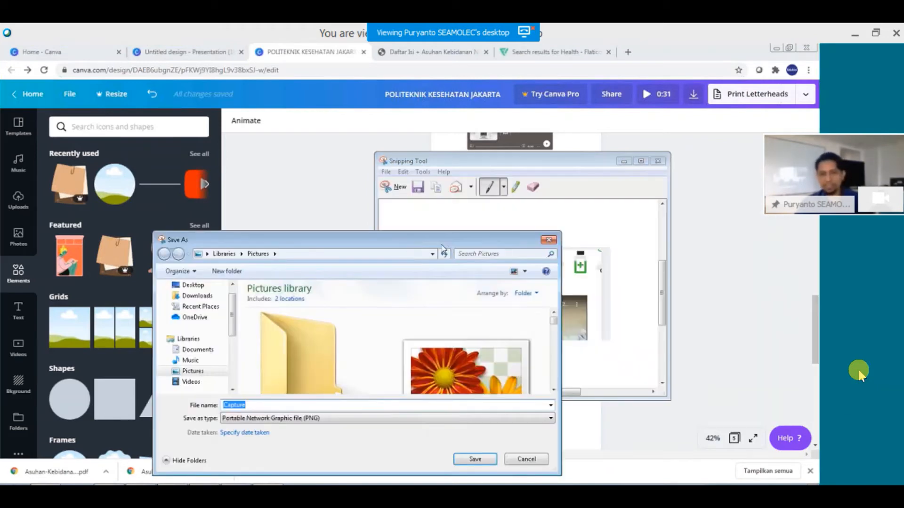
click(549, 240)
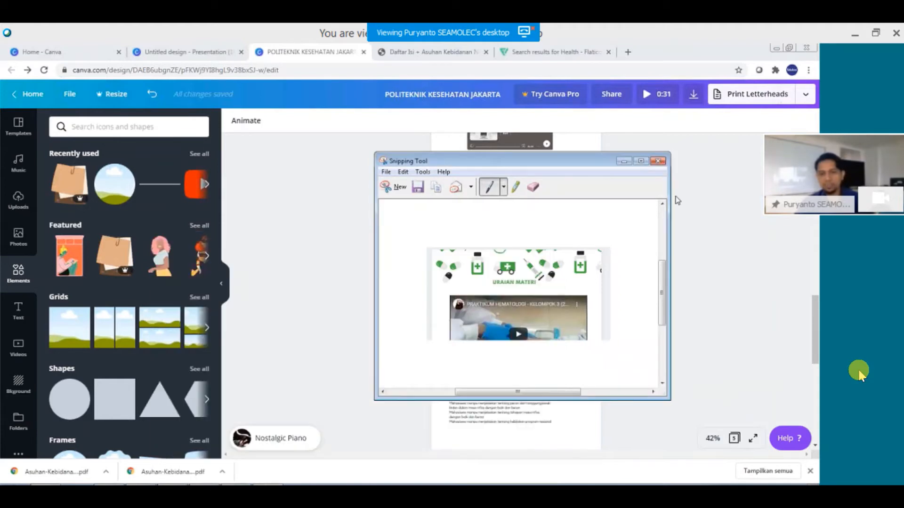
click(658, 161)
click(574, 286)
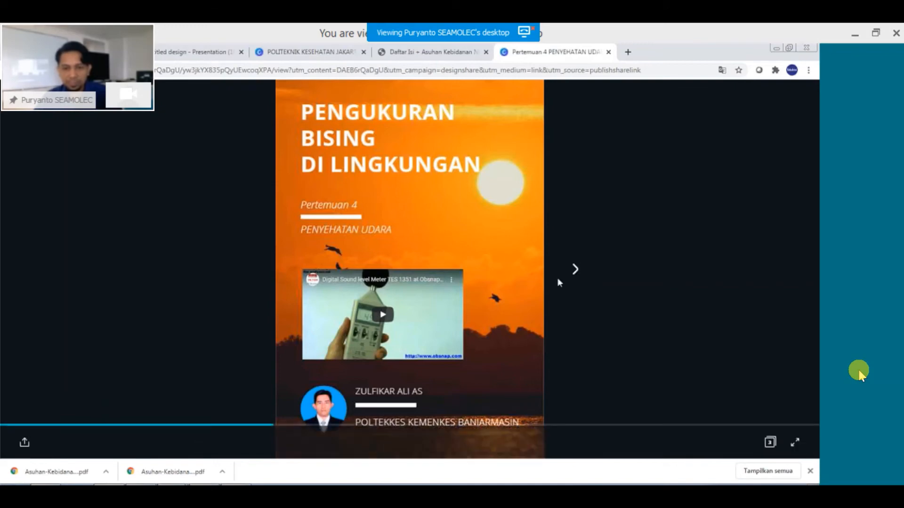
Page through the published Pertemuan 4 PENYEHATAN UDARA design up to URAIAN MATERI and return to its cover.
click(578, 273)
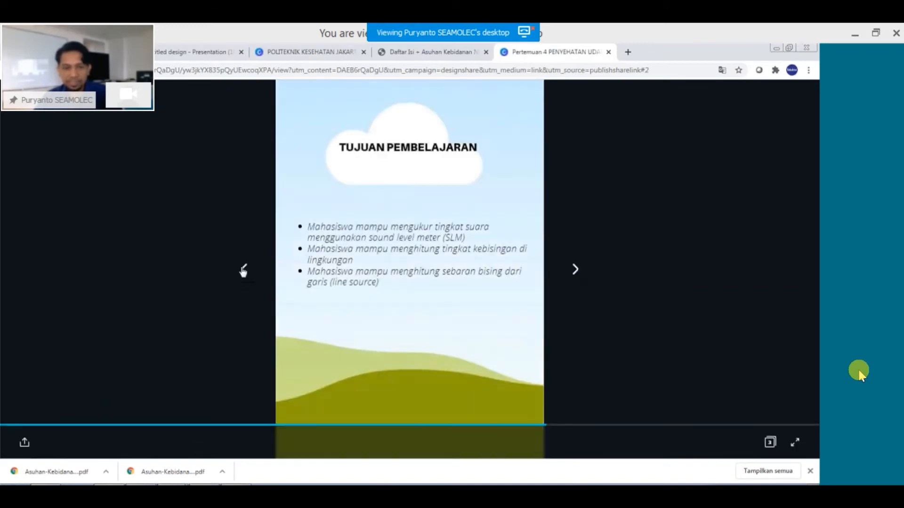
click(246, 273)
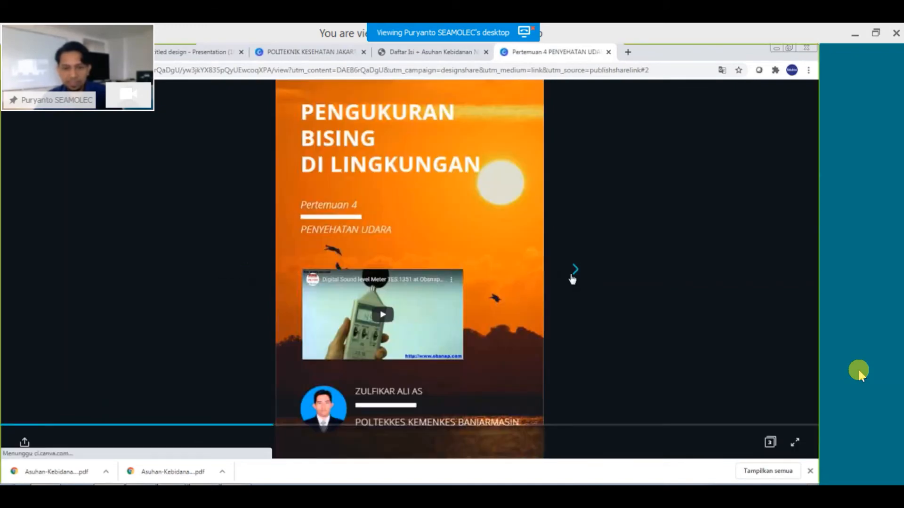
click(572, 275)
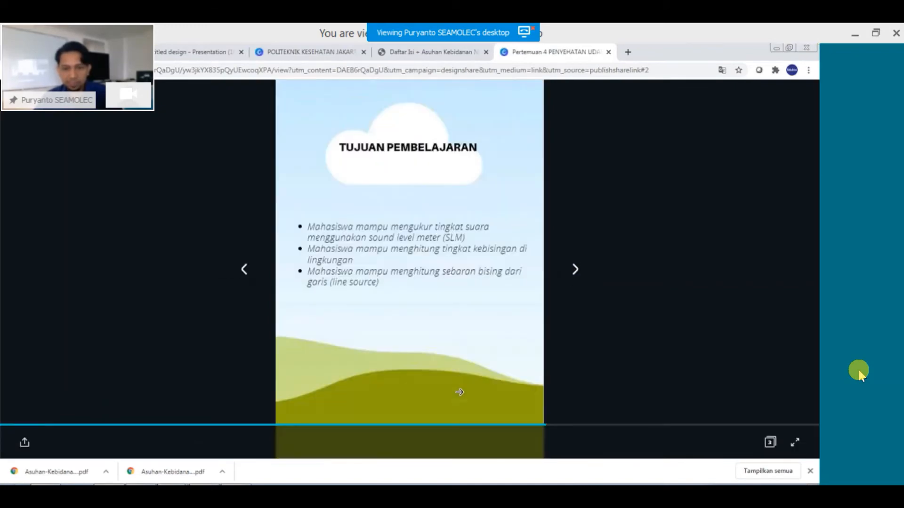
click(573, 272)
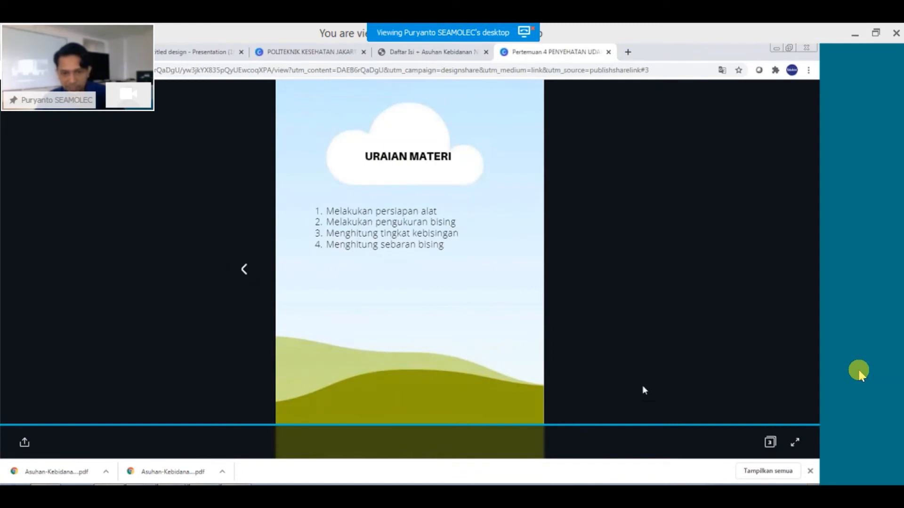
click(245, 271)
click(247, 272)
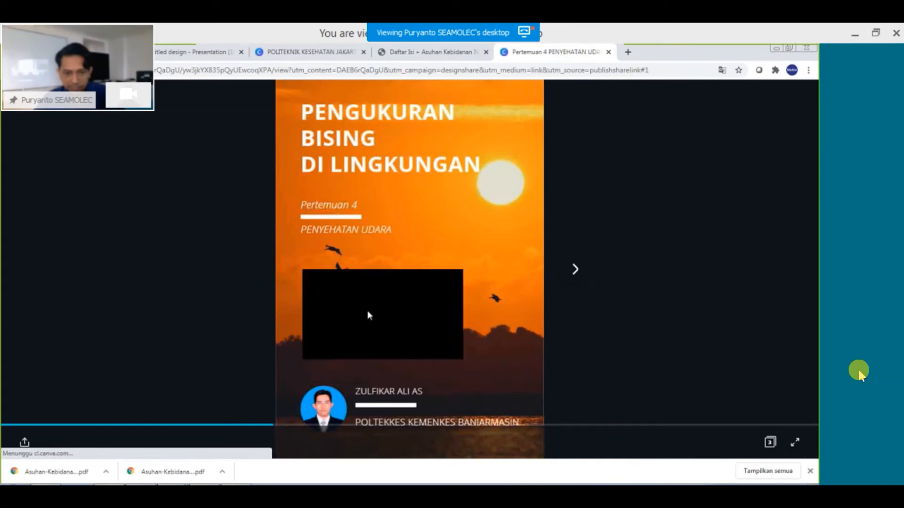
Play and pause the Digital Sound level Meter video on the cover, and review the TUJUAN PEMBELAJARAN and URAIAN MATERI pages again.
click(381, 315)
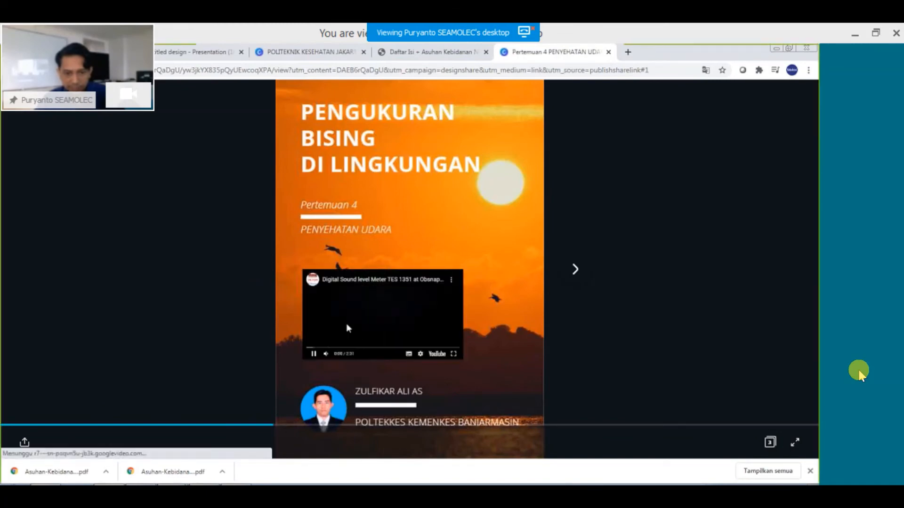
click(314, 353)
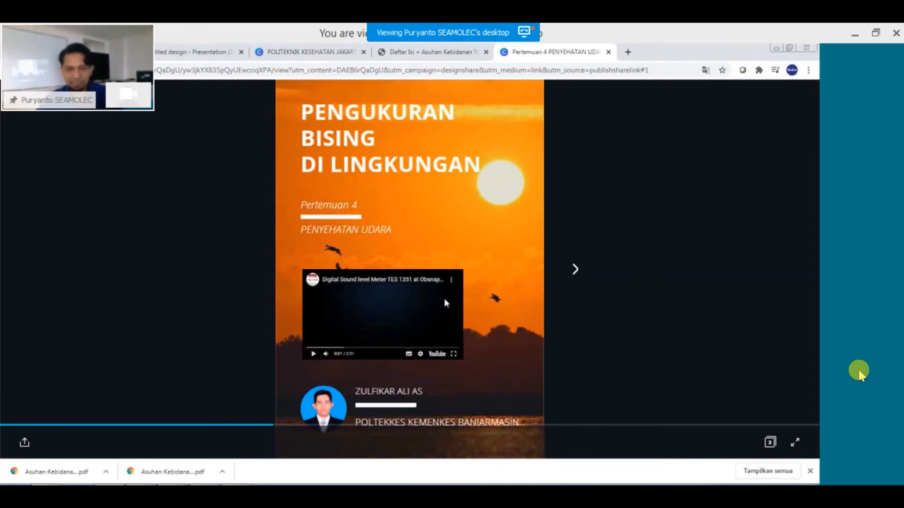
click(575, 270)
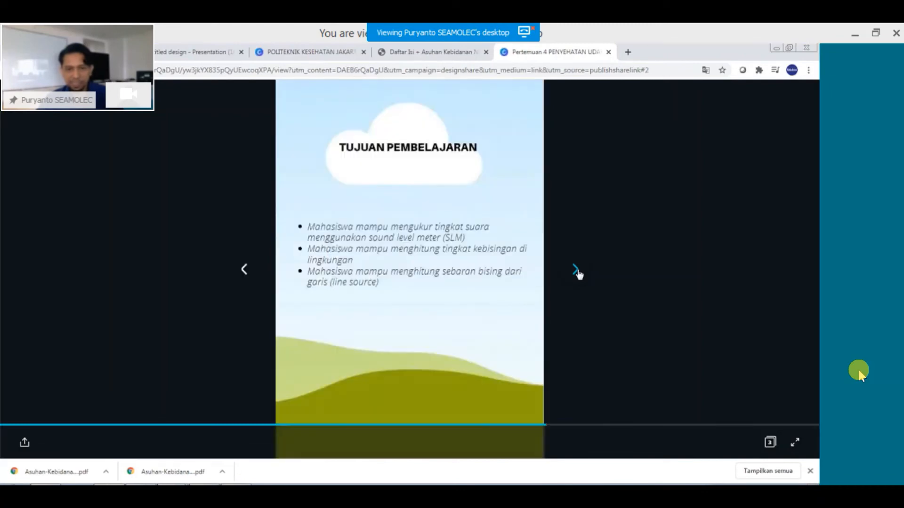
click(575, 269)
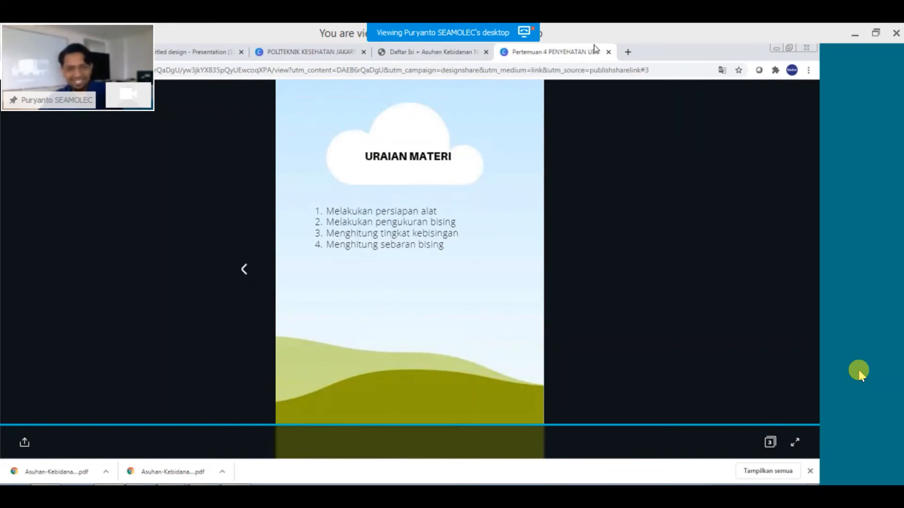
Close the published Pertemuan 4 design and the Asuhan Kebidanan PDF, and set the zoom of the POLITEKNIK KESEHATAN JAKARTA design to 75%.
click(609, 53)
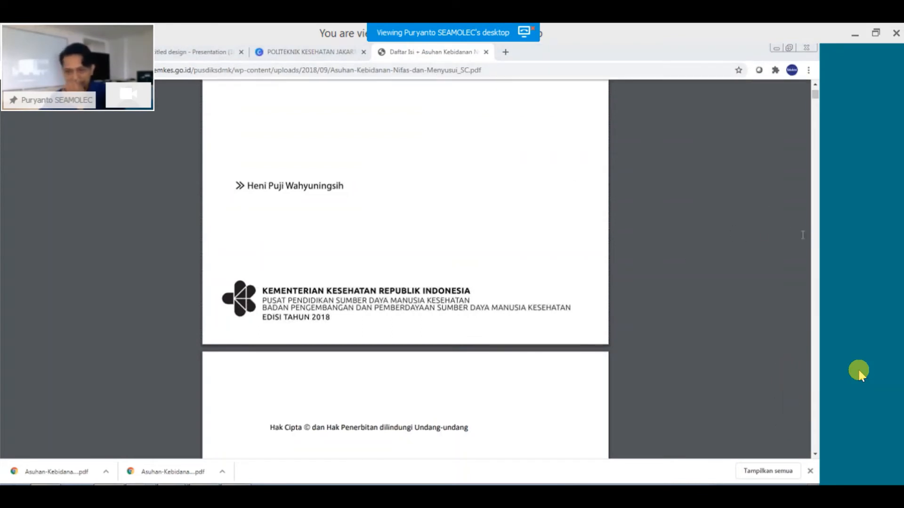
click(485, 51)
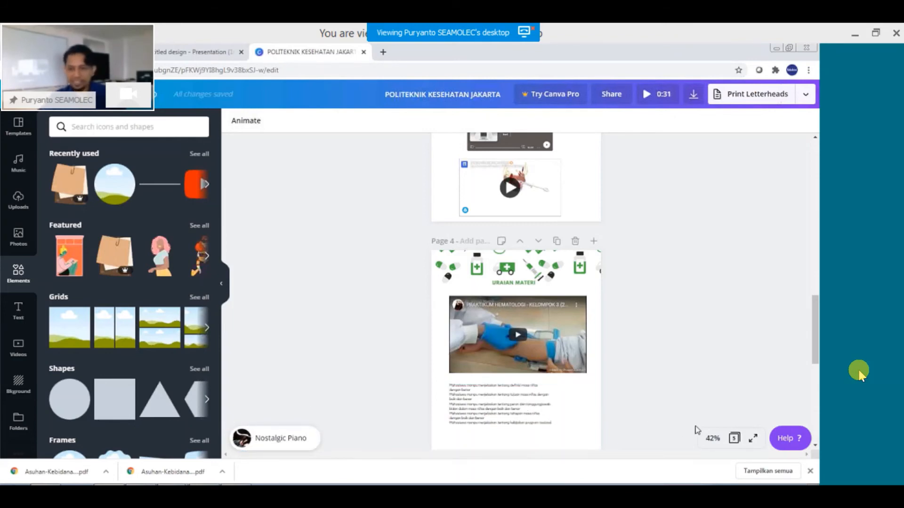
click(712, 438)
click(703, 319)
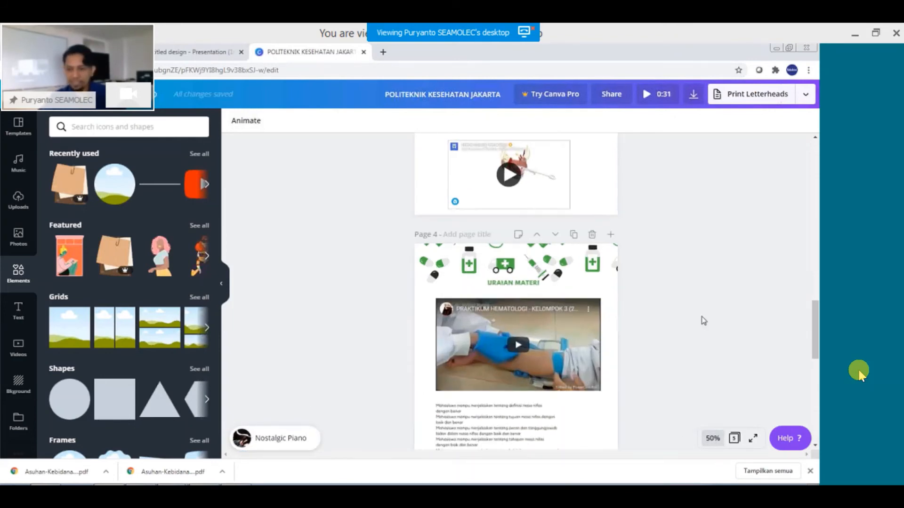
click(712, 438)
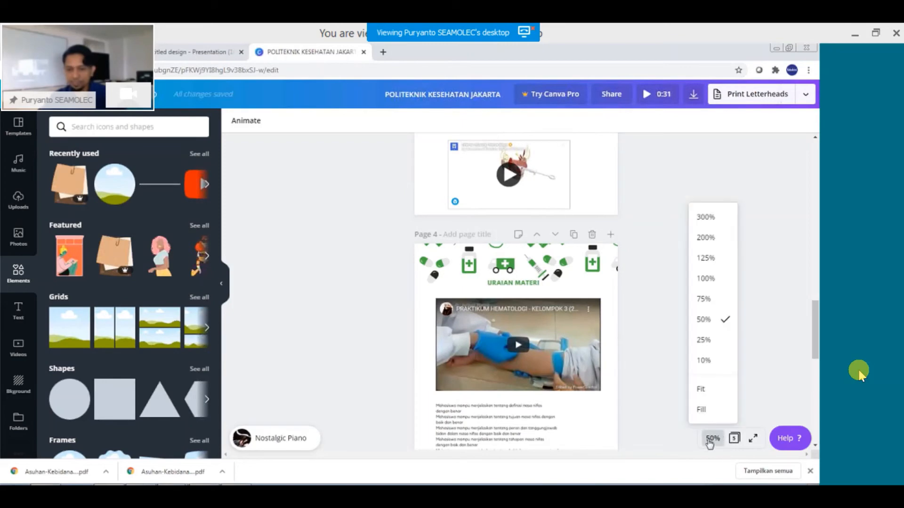
click(705, 302)
Move the learning-objectives text block on page 4 slightly closer to the video above and align it with the page margin.
scroll(671, 396, down, 8)
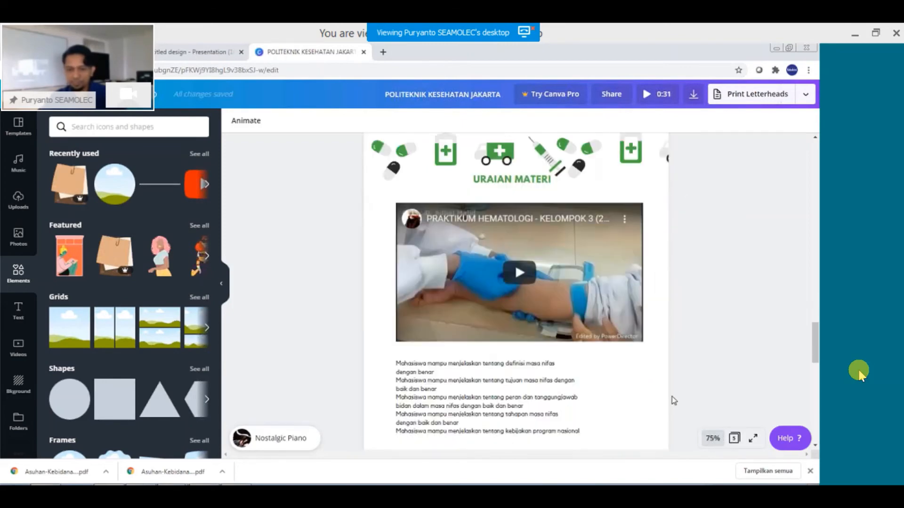
scroll(673, 397, down, 8)
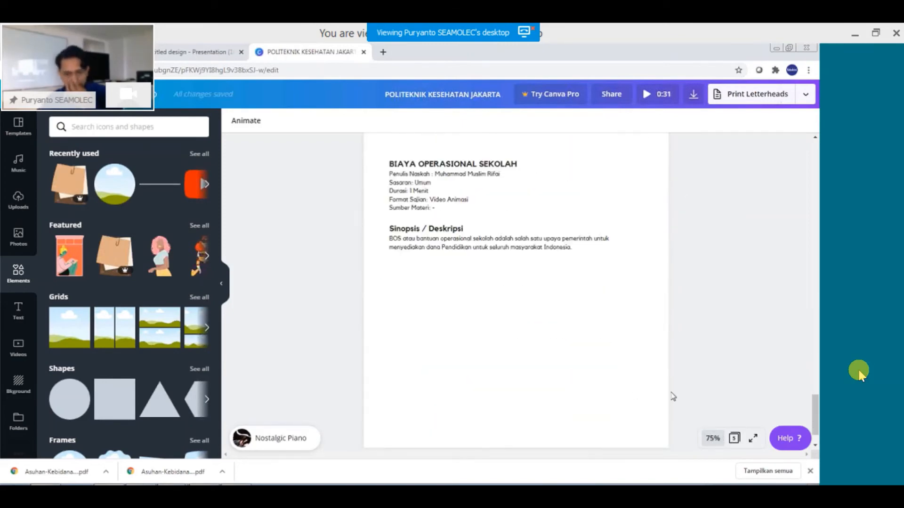
scroll(456, 281, up, 10)
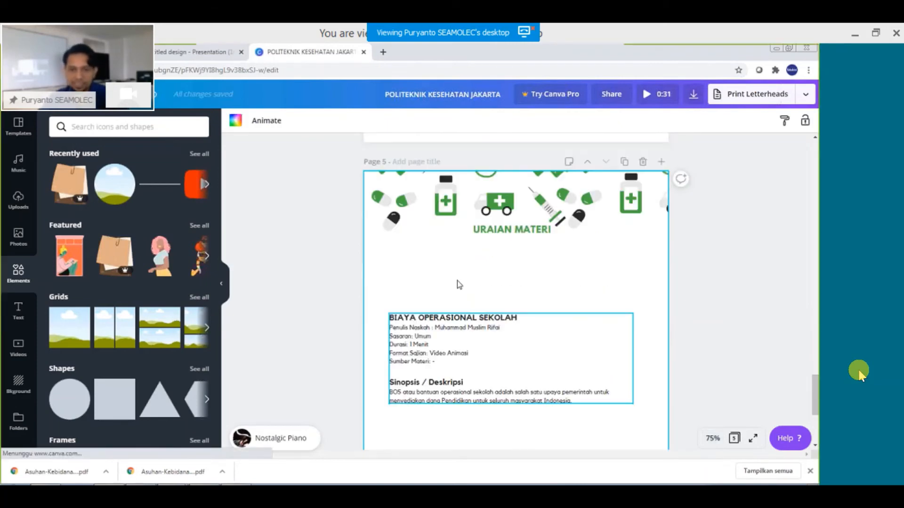
scroll(457, 281, up, 10)
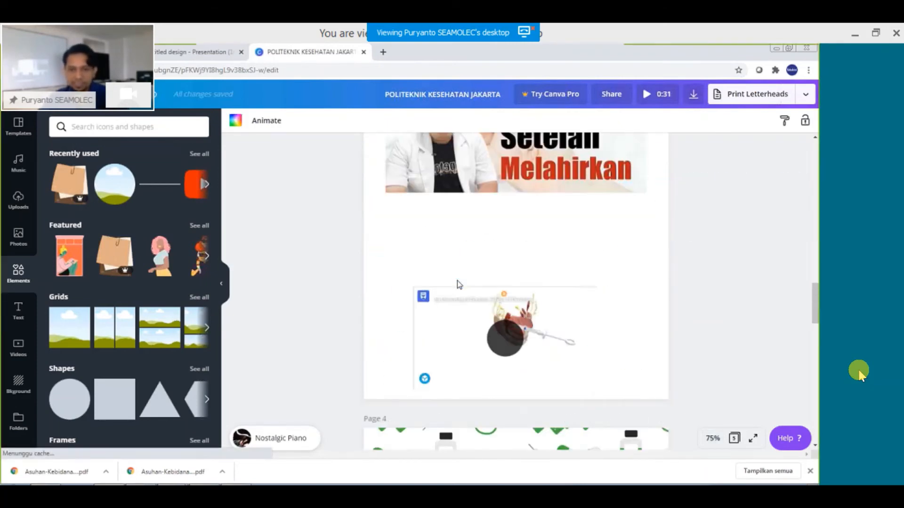
scroll(456, 283, down, 4)
scroll(459, 286, down, 8)
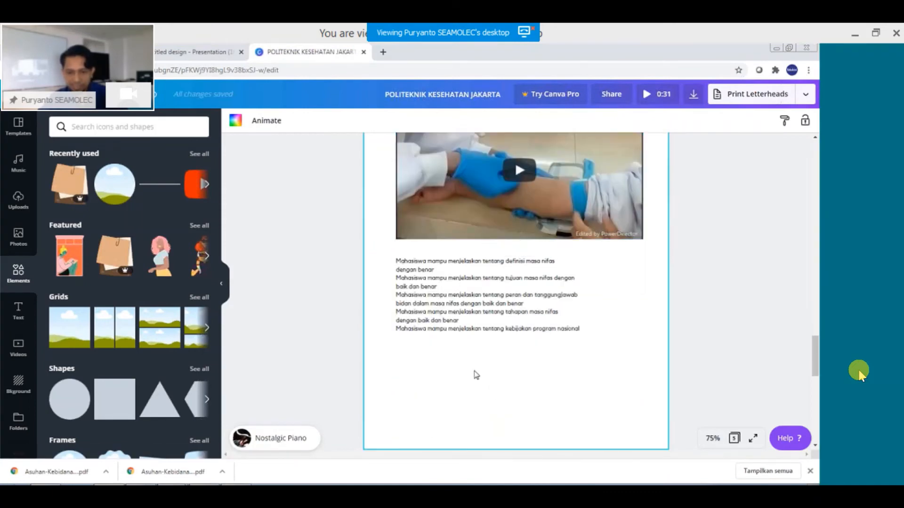
mouse_move(462, 299)
mouse_down()
mouse_move(466, 293)
mouse_move(452, 298)
mouse_up()
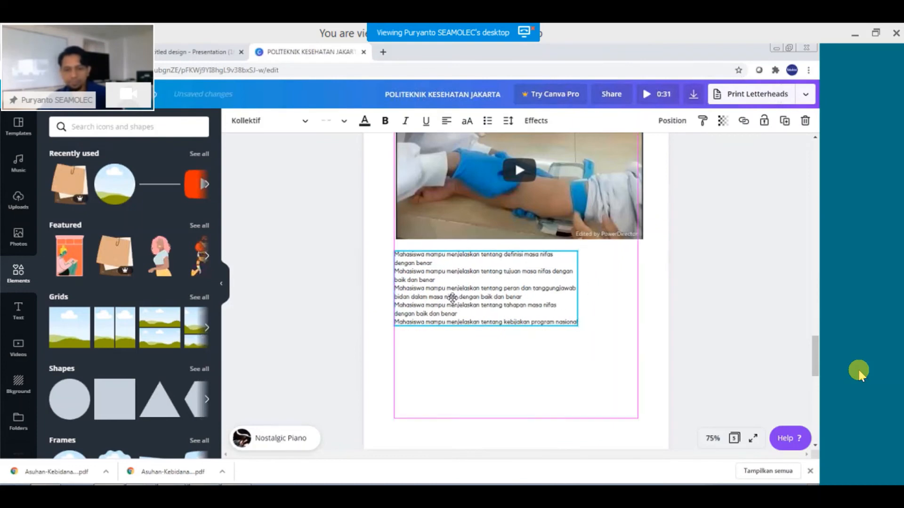
Add the recently used illustration of a man working at a computer desk to the page with the video.
click(486, 401)
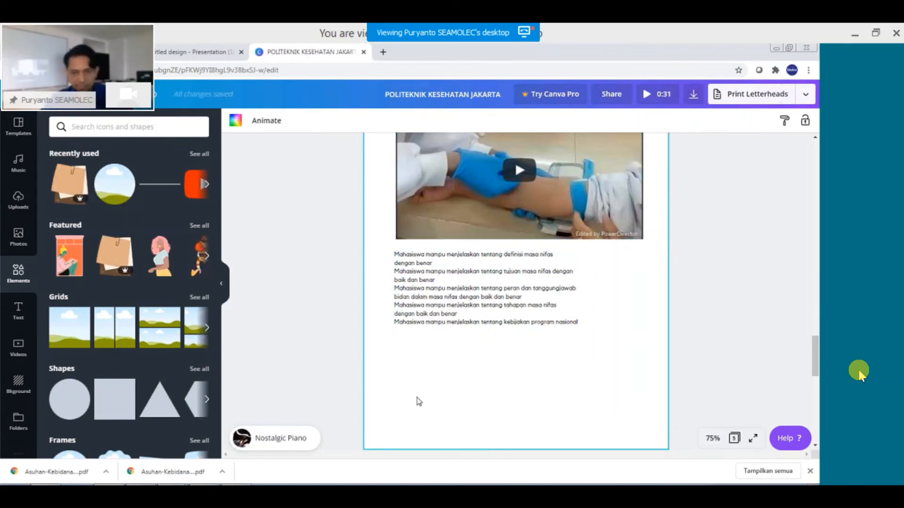
click(324, 351)
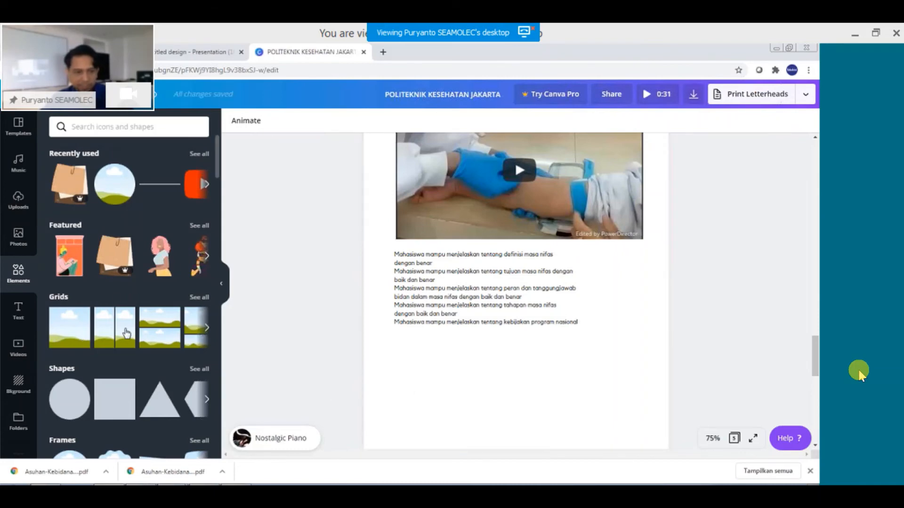
scroll(125, 333, down, 5)
scroll(126, 334, up, 5)
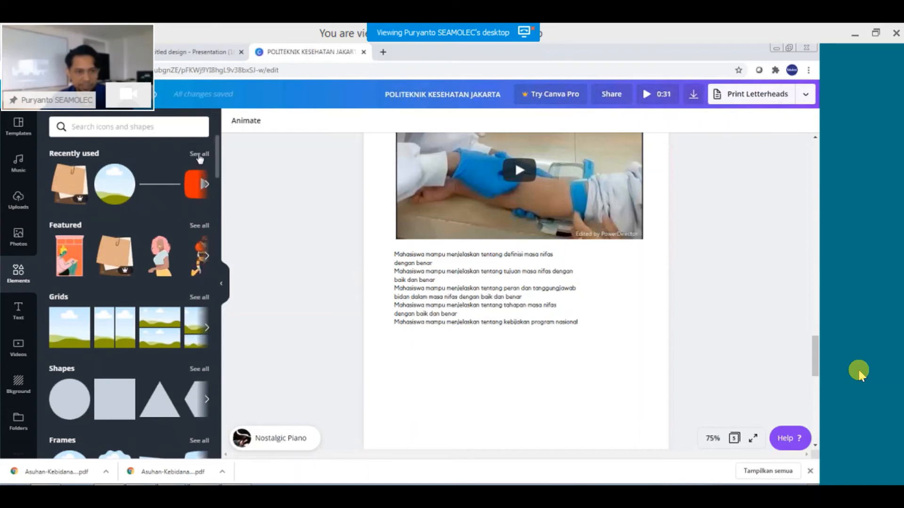
click(199, 154)
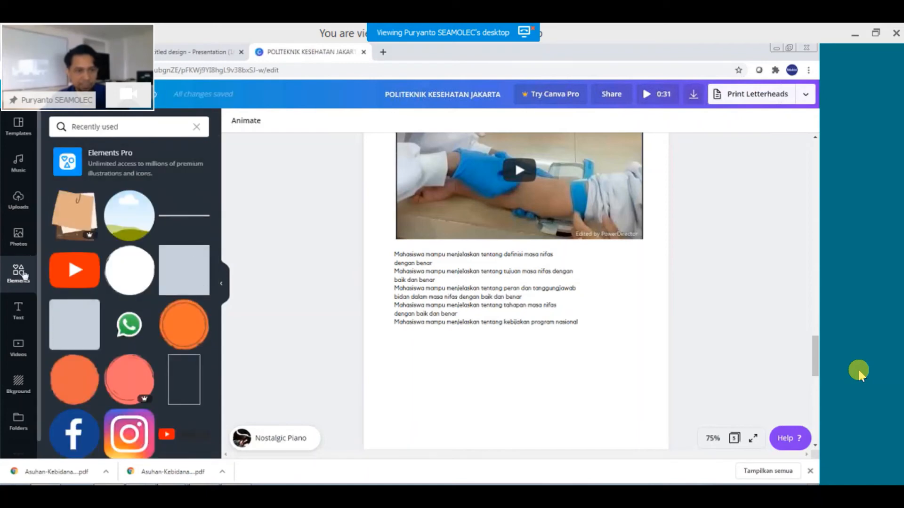
scroll(133, 277, down, 5)
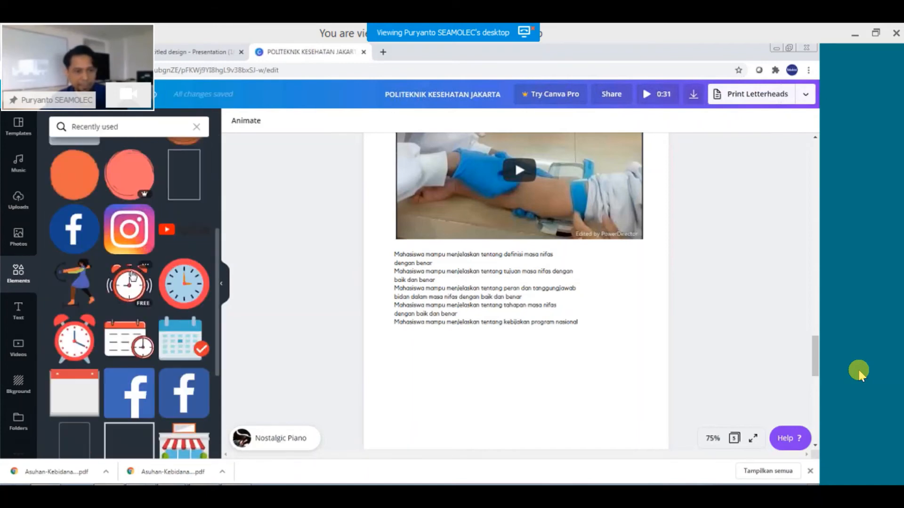
scroll(209, 367, down, 1)
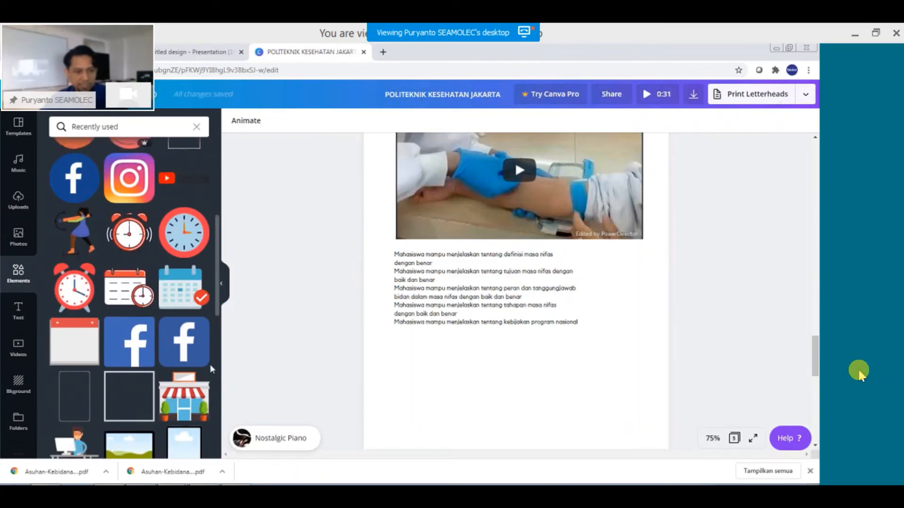
scroll(210, 369, down, 5)
scroll(72, 262, up, 2)
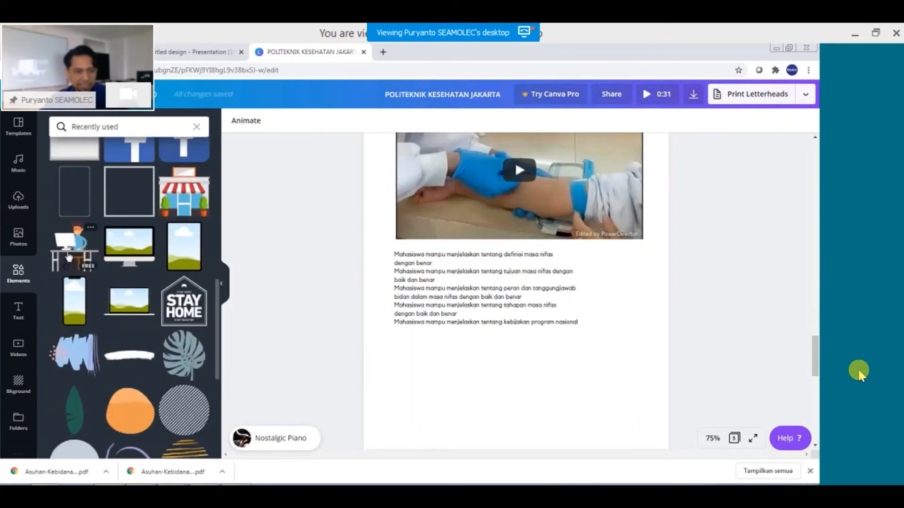
drag(68, 257, 525, 203)
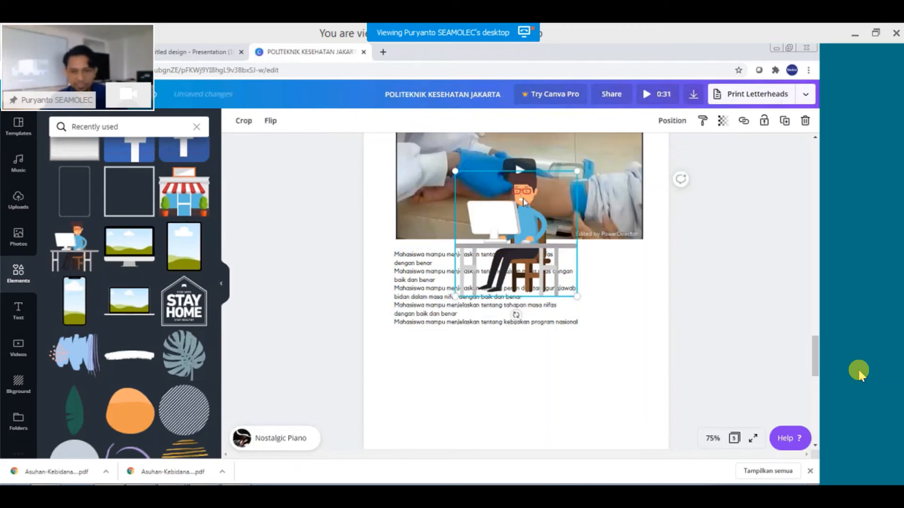
Shrink the man-at-desk illustration and place it below the paragraph text, toward the page's lower right.
drag(534, 282, 577, 351)
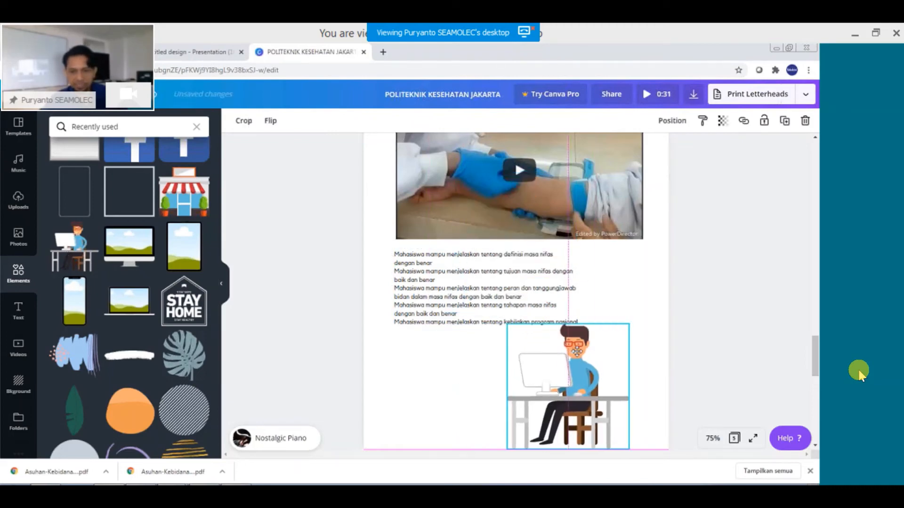
drag(628, 329, 634, 329)
drag(609, 358, 579, 382)
click(474, 369)
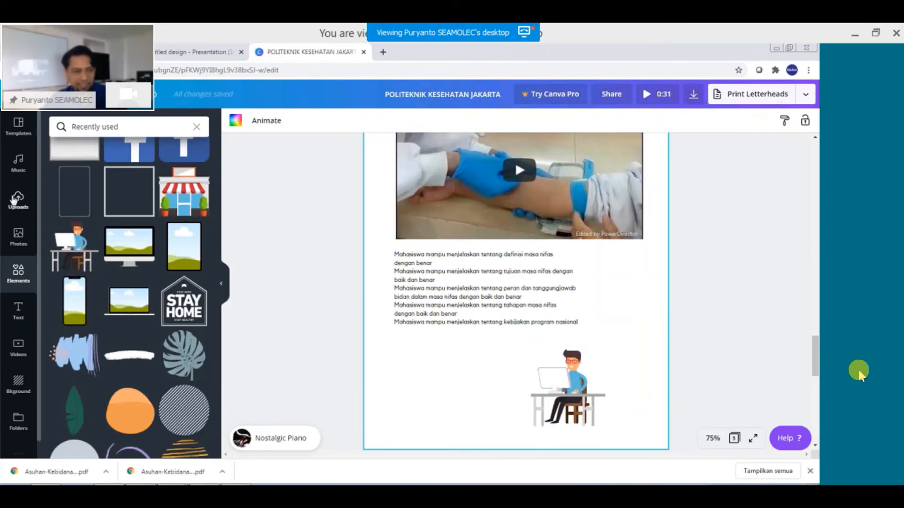
Add a left-aligned subheading reading "klik untuk melihat bahan ajar kemenkes" to the page.
click(19, 309)
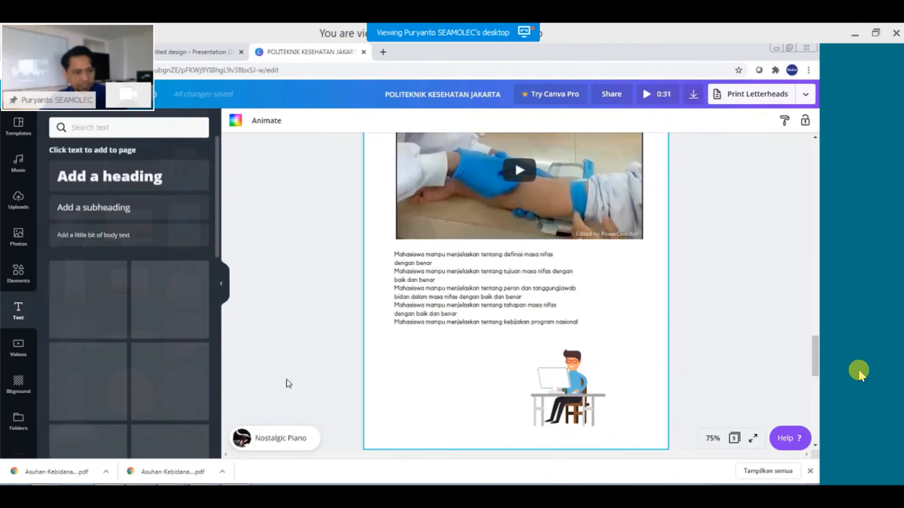
drag(93, 206, 445, 318)
text(k)
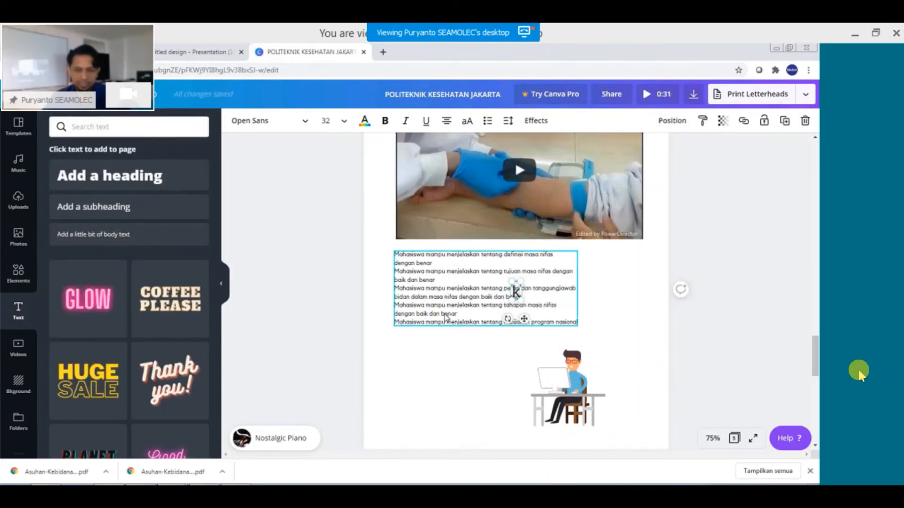
text(lik)
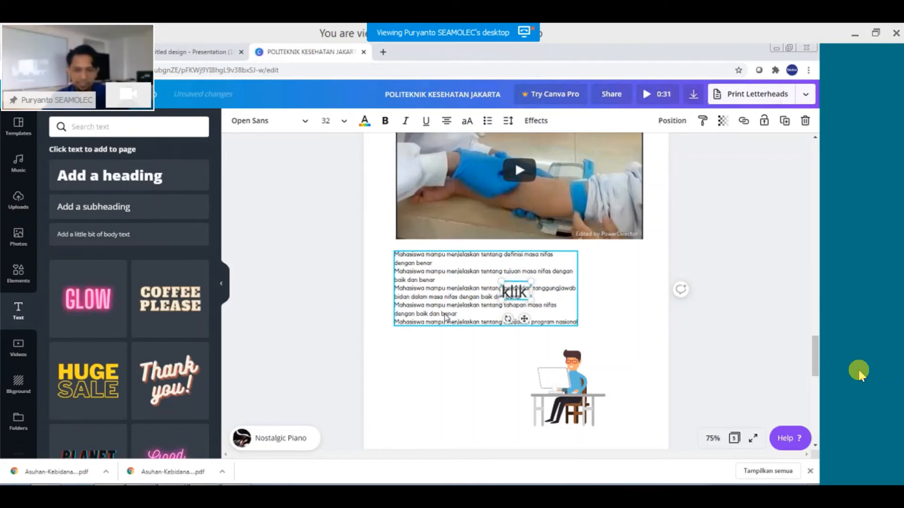
text( untuk melihat)
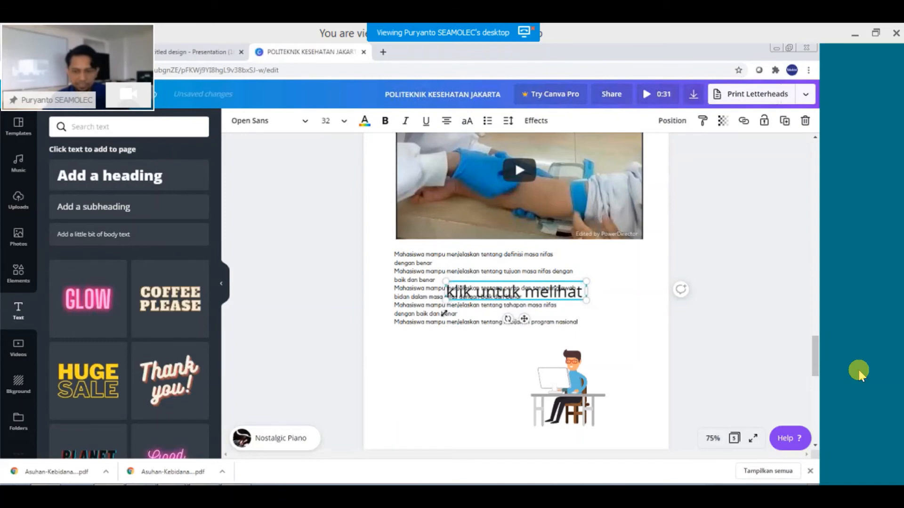
text( bahan aja)
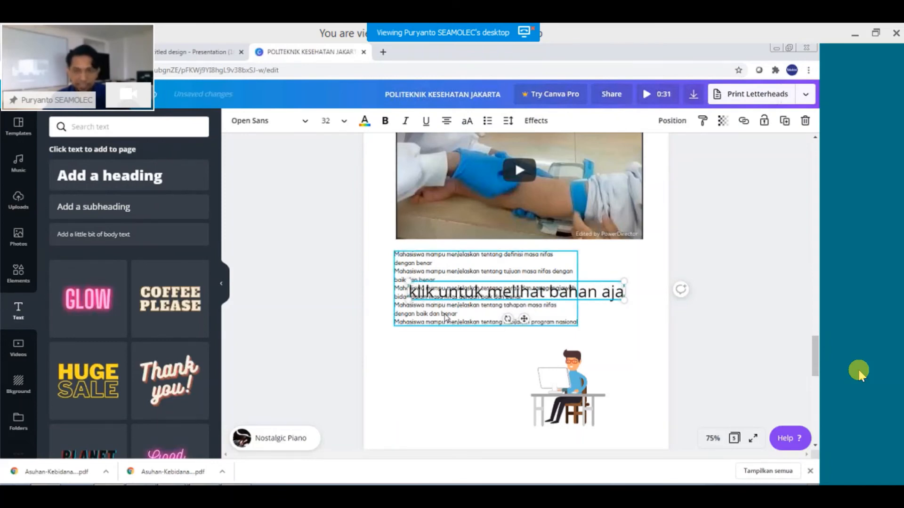
text(r kemenk)
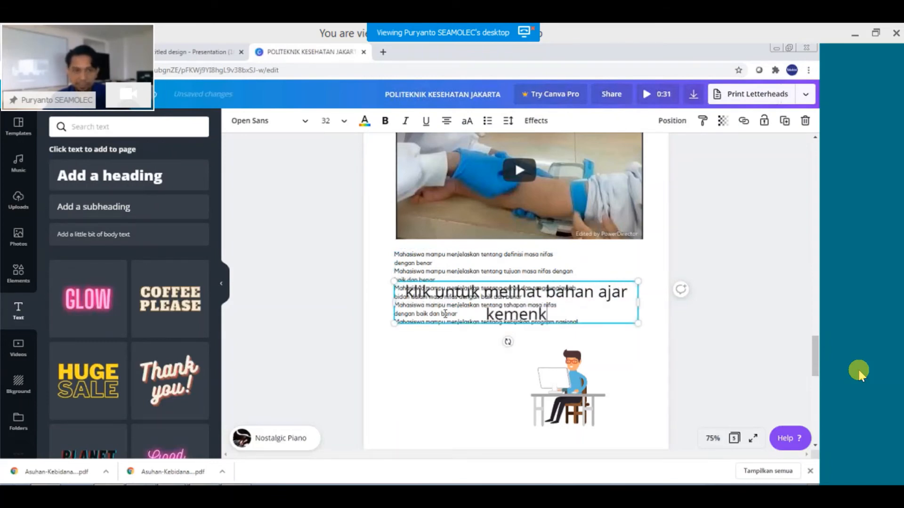
text(es)
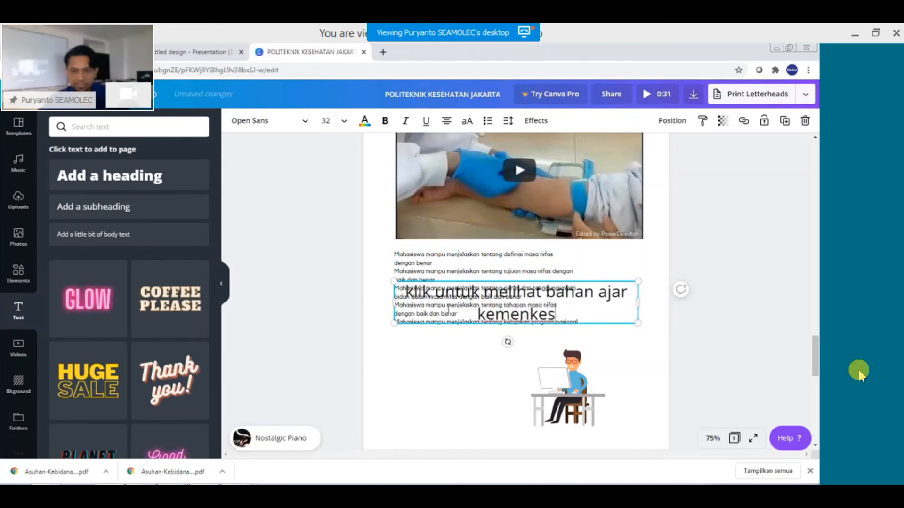
click(449, 122)
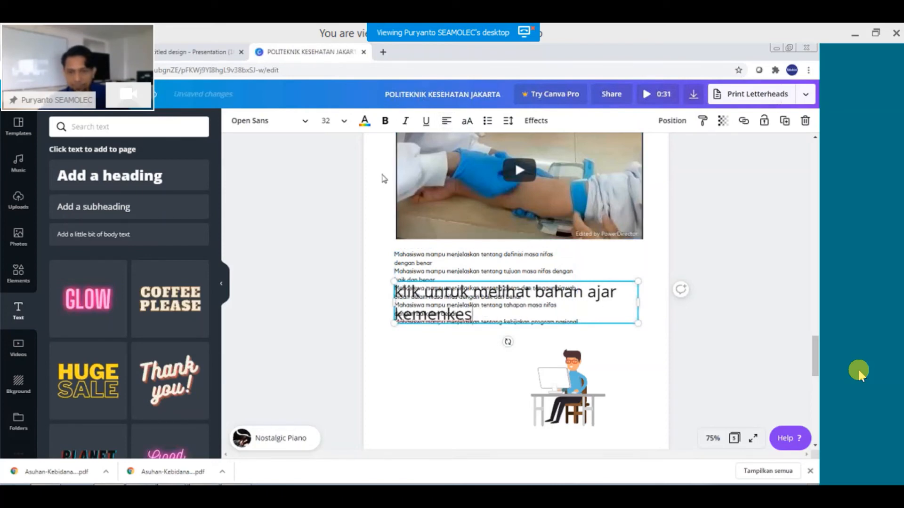
Change the font of the whole caption "klik untuk melihat bahan ajar kemenkes" to Nickainley.
key(ctrl+a)
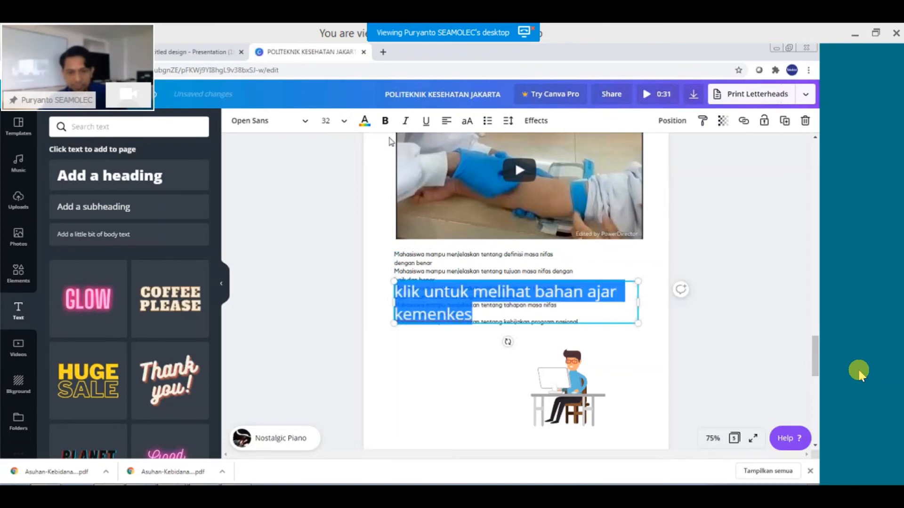
click(298, 125)
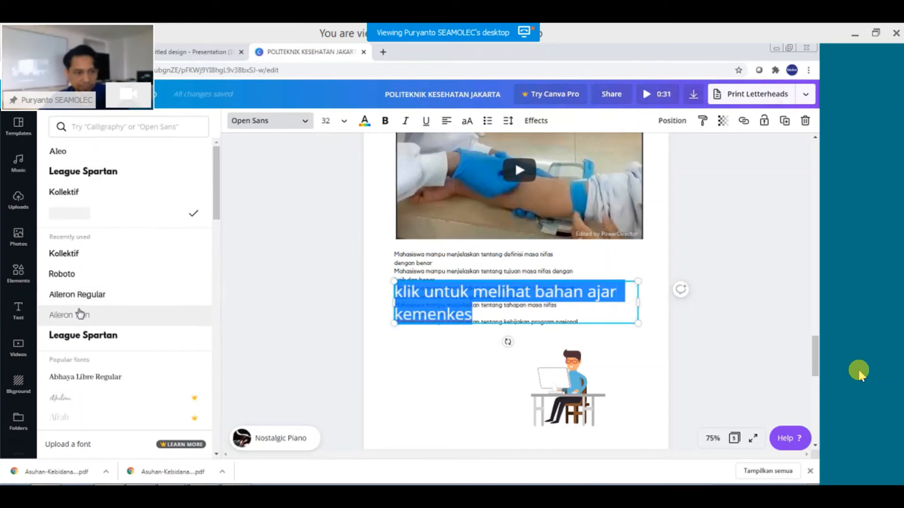
scroll(91, 337, down, 5)
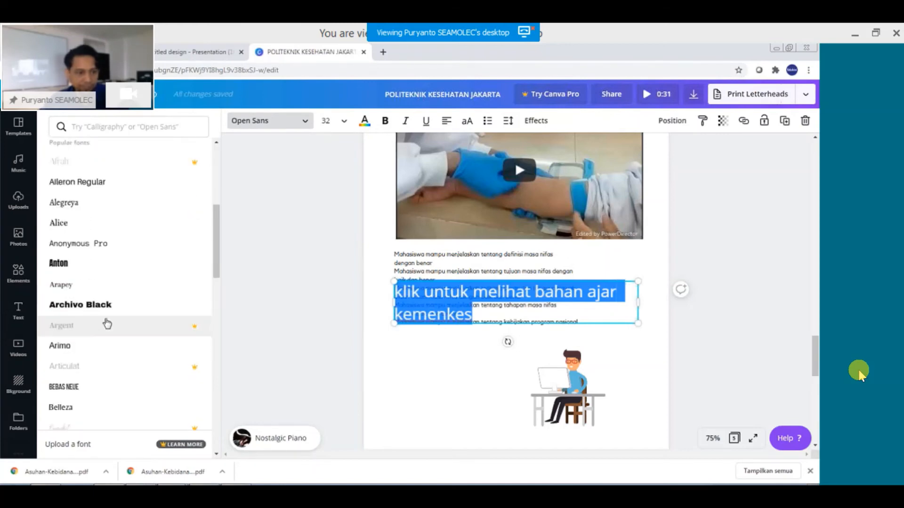
scroll(107, 324, down, 10)
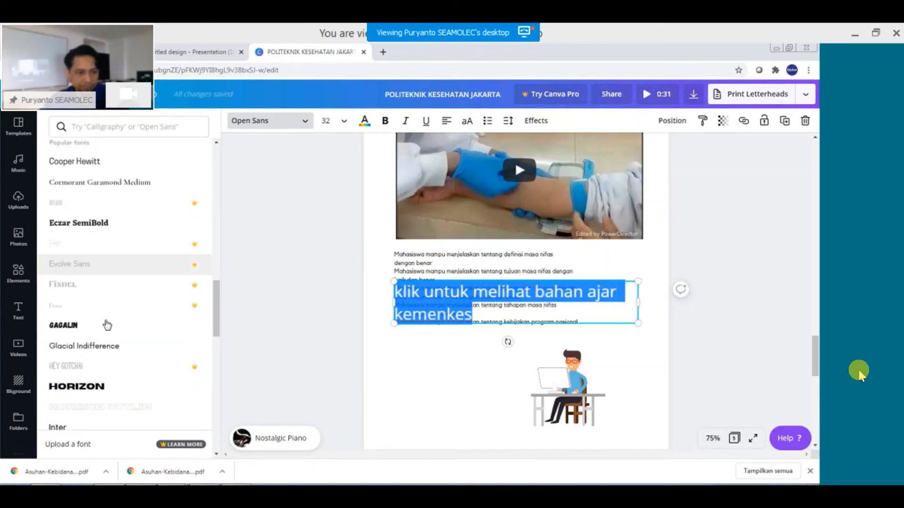
scroll(108, 324, down, 6)
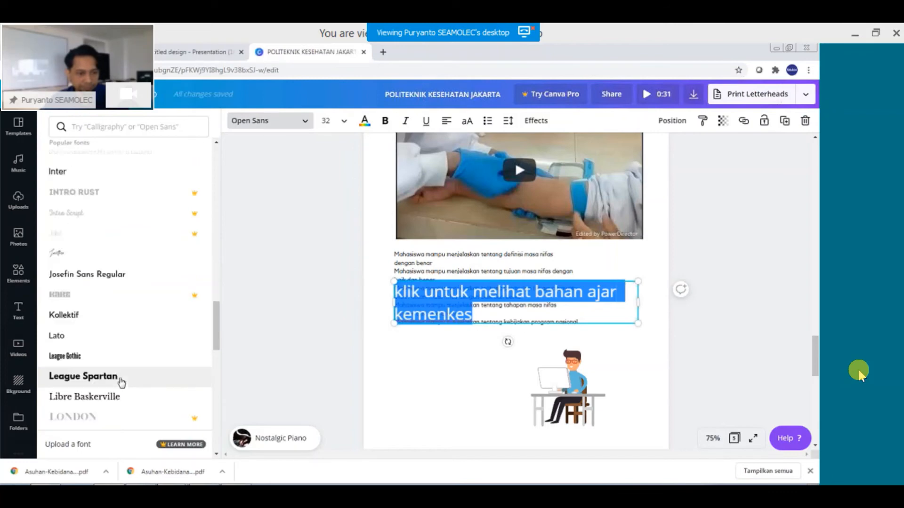
scroll(122, 383, down, 5)
scroll(121, 382, down, 5)
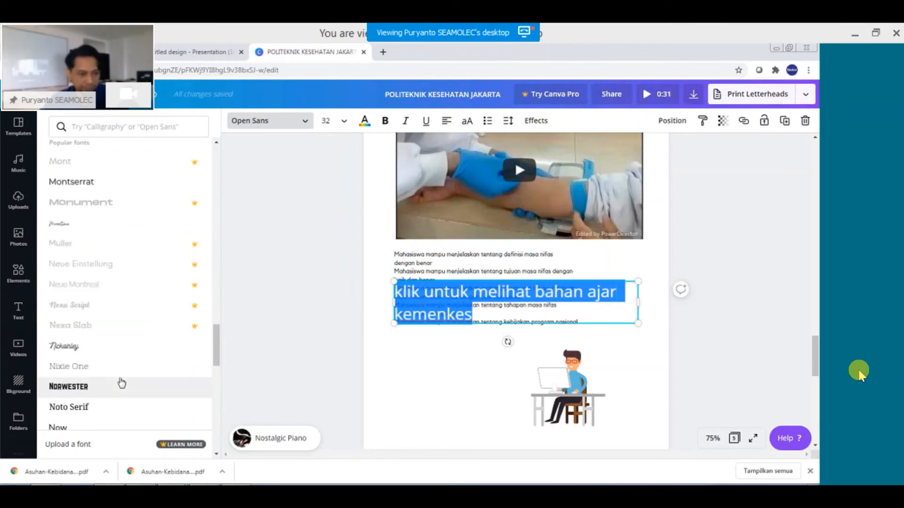
scroll(122, 382, down, 15)
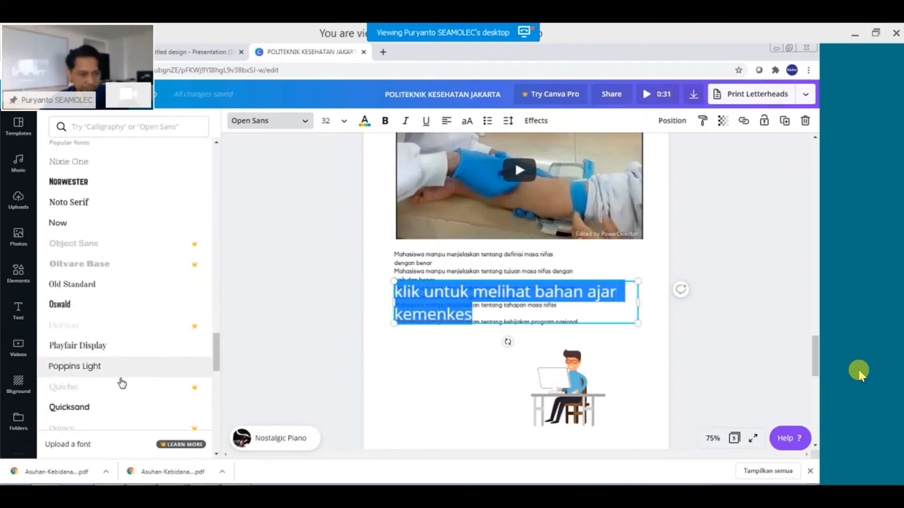
scroll(127, 383, down, 5)
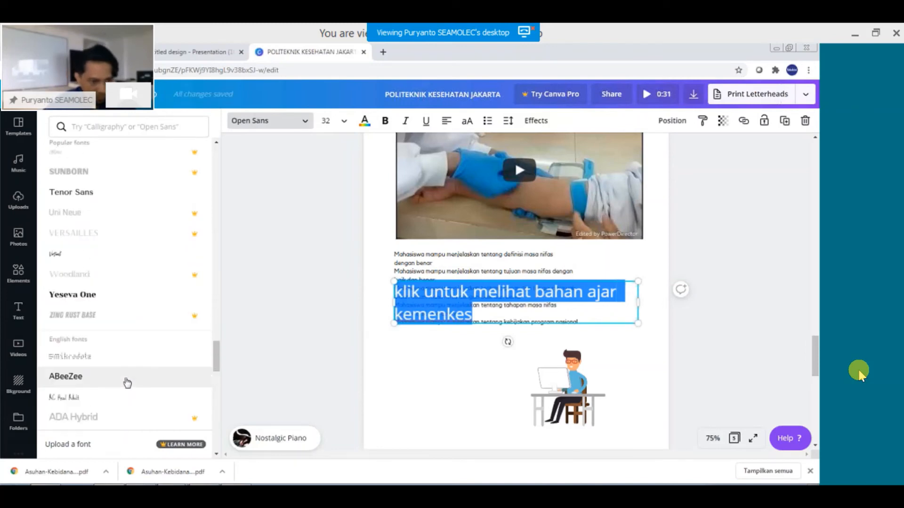
scroll(127, 383, down, 5)
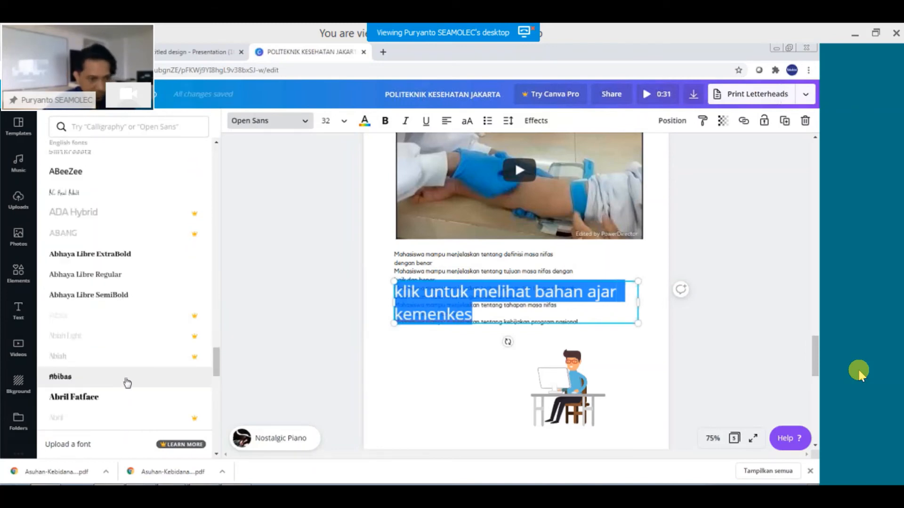
scroll(127, 383, down, 4)
scroll(118, 349, down, 5)
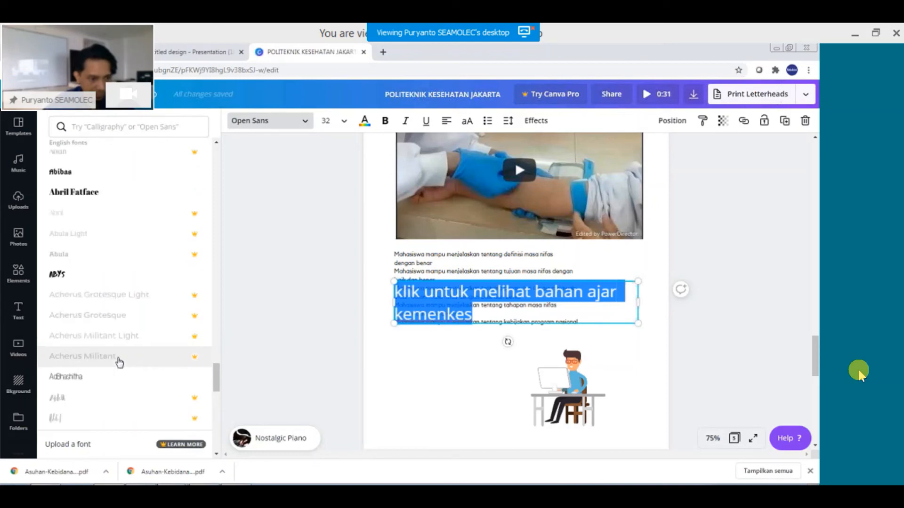
scroll(124, 343, down, 6)
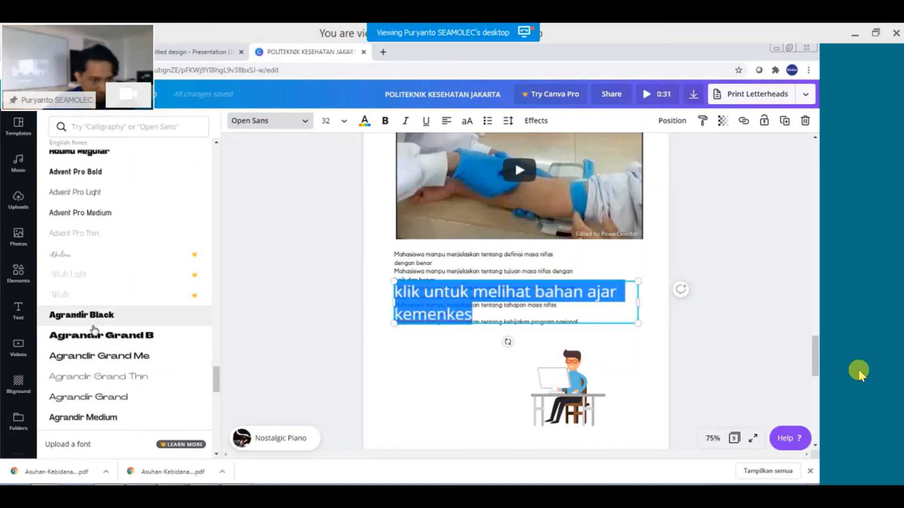
scroll(94, 330, down, 8)
scroll(97, 337, down, 8)
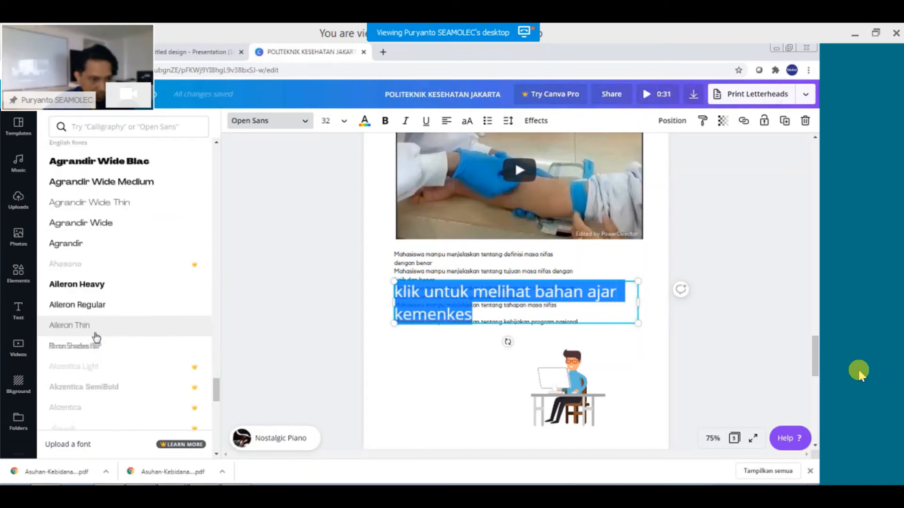
scroll(95, 337, down, 5)
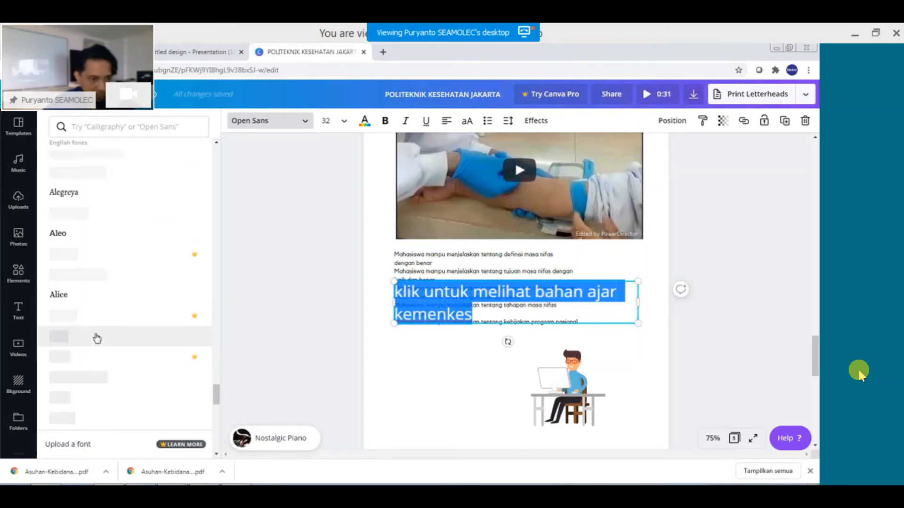
scroll(96, 337, up, 5)
scroll(96, 338, up, 10)
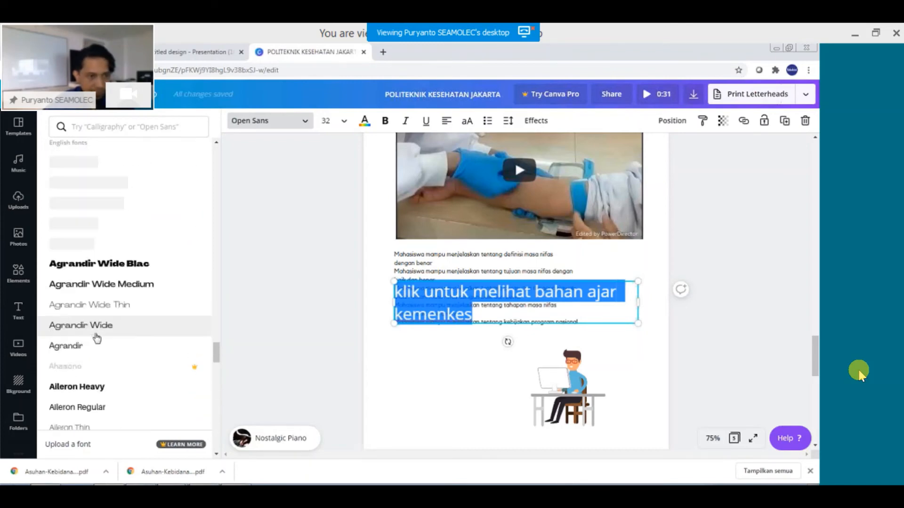
scroll(99, 337, up, 15)
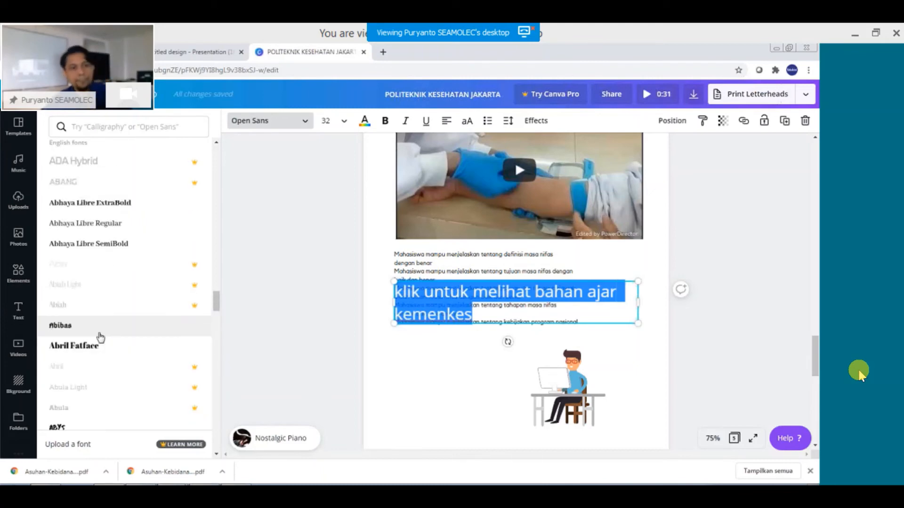
scroll(99, 338, up, 3)
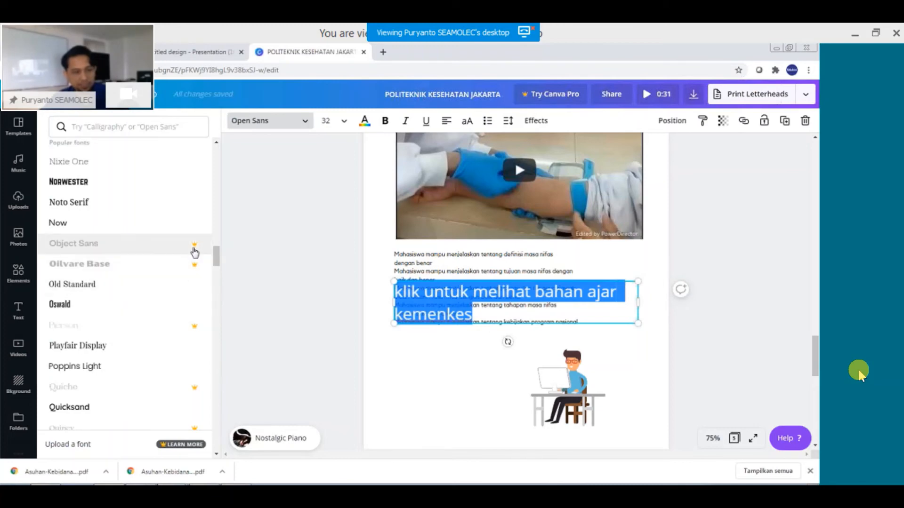
scroll(186, 282, up, 3)
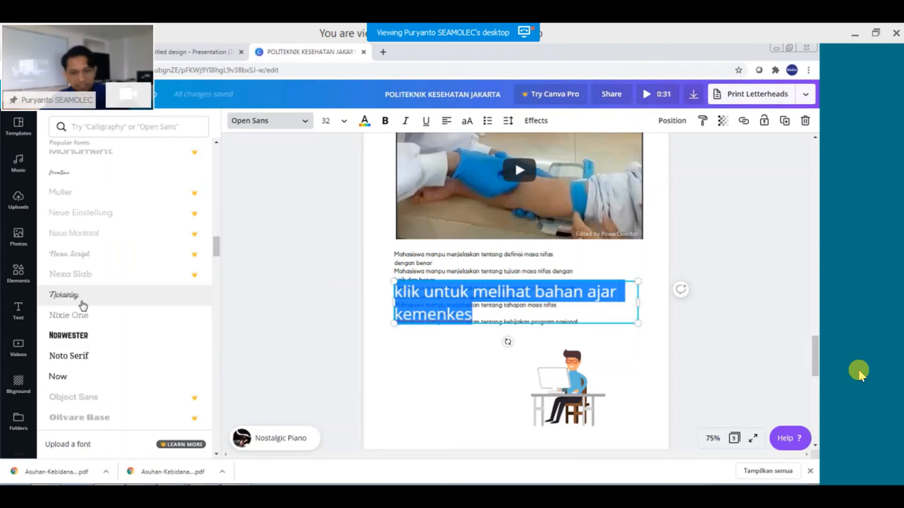
click(83, 305)
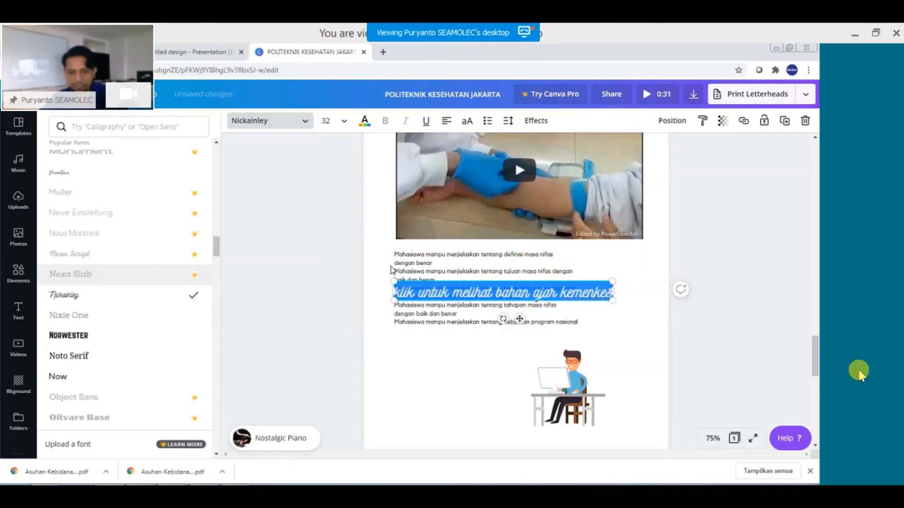
key(Escape)
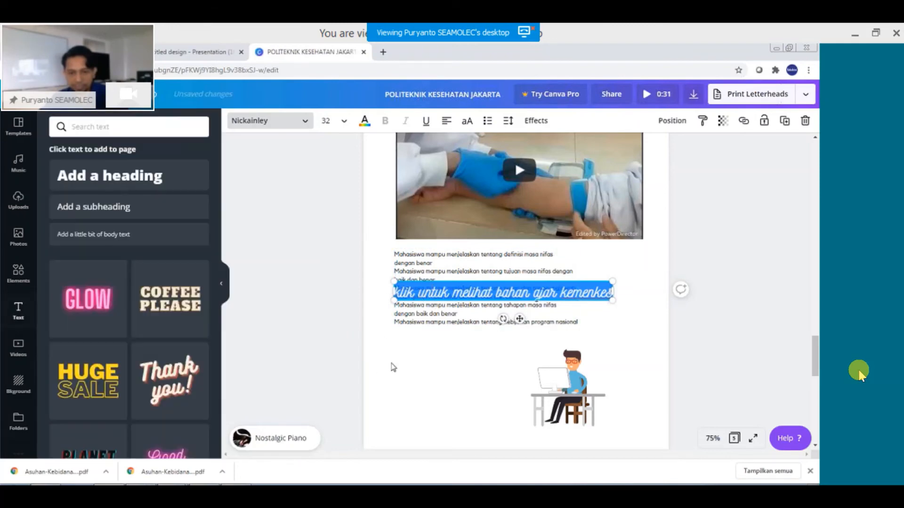
click(459, 389)
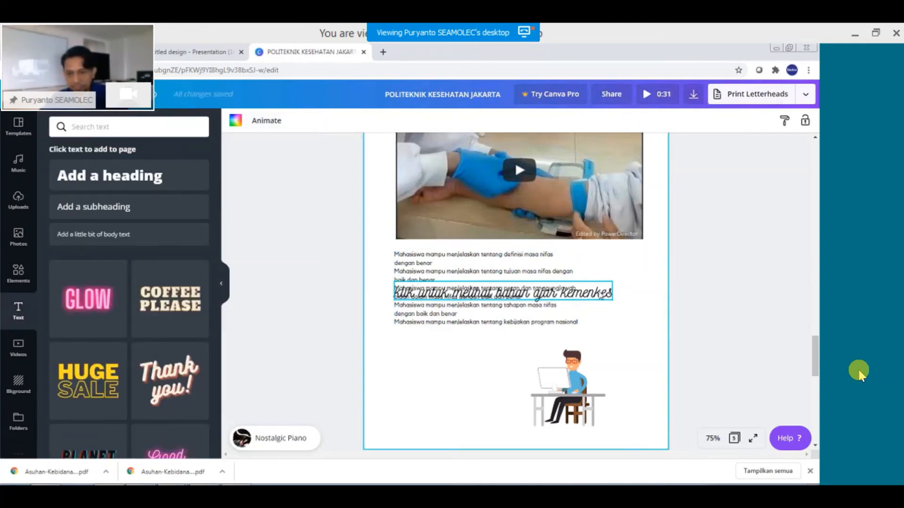
Move the caption below the paragraph, beside the man-at-desk illustration, and shrink it to a font size of about 19.4.
key(ctrl+z)
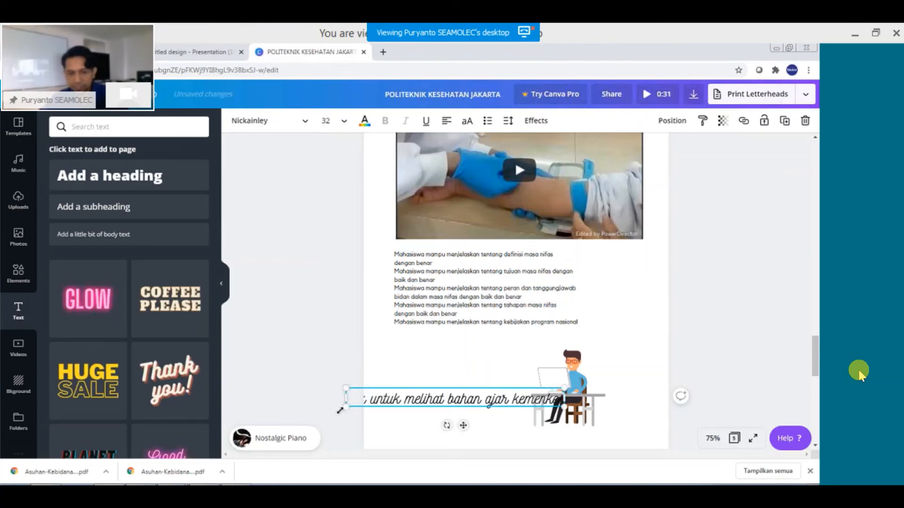
drag(345, 407, 446, 386)
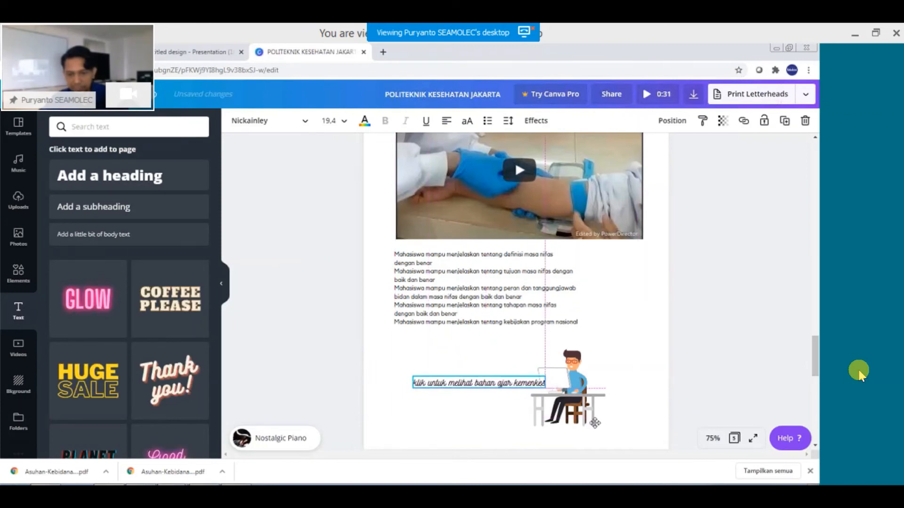
drag(595, 422, 488, 395)
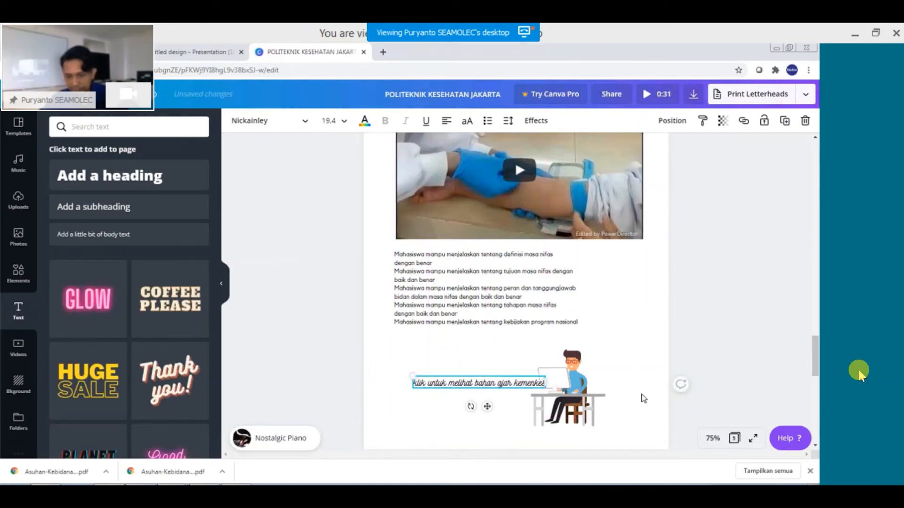
Insert the word "gambar" after "klik" so the caption reads "klik gambar untuk melihat bahan ajar kemenkes".
double_click(487, 389)
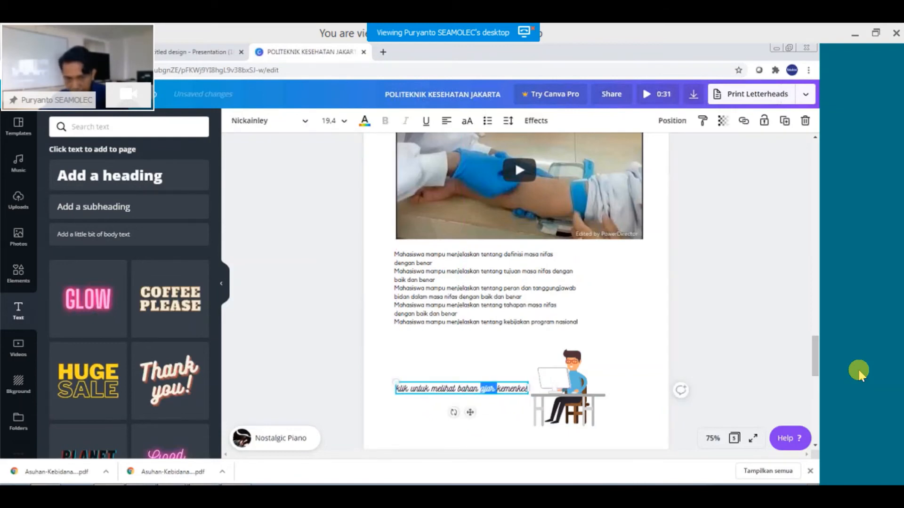
click(410, 388)
text(g)
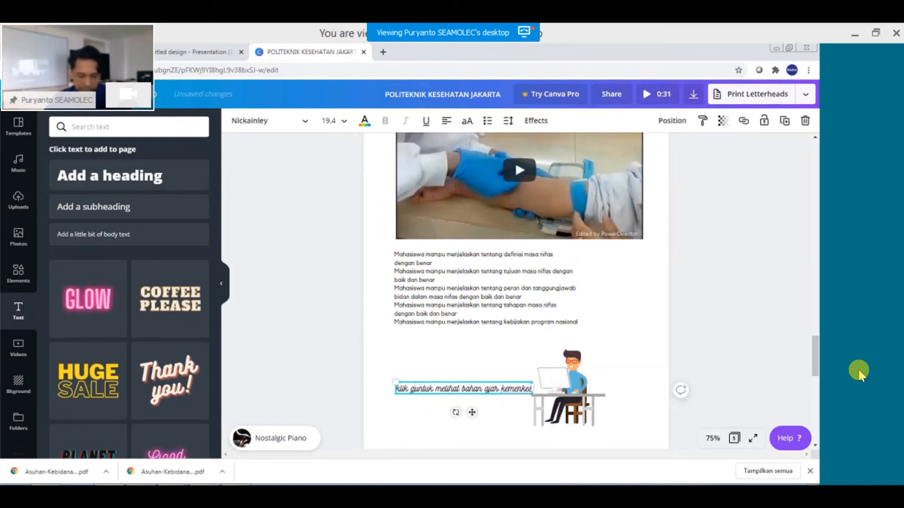
text(ambar)
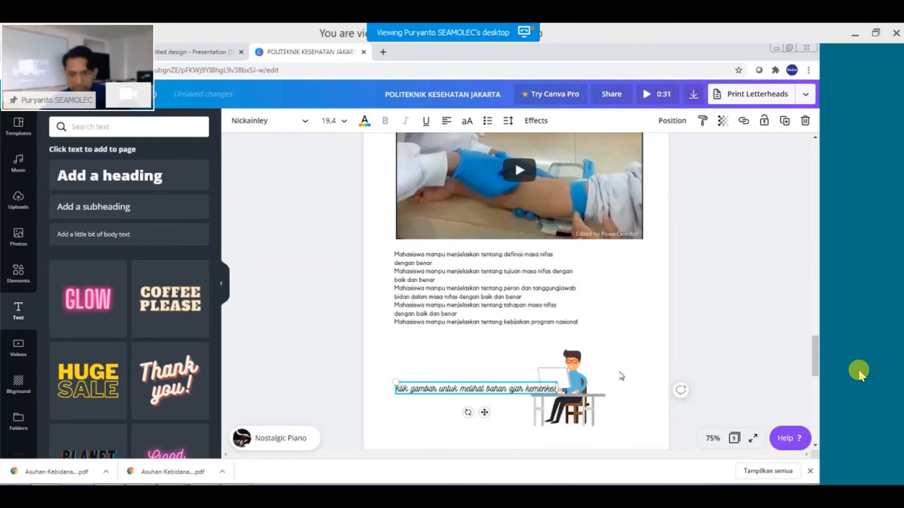
Reposition and shrink the caption so it spans from the paragraph's left edge to the illustration without overlapping it.
click(712, 443)
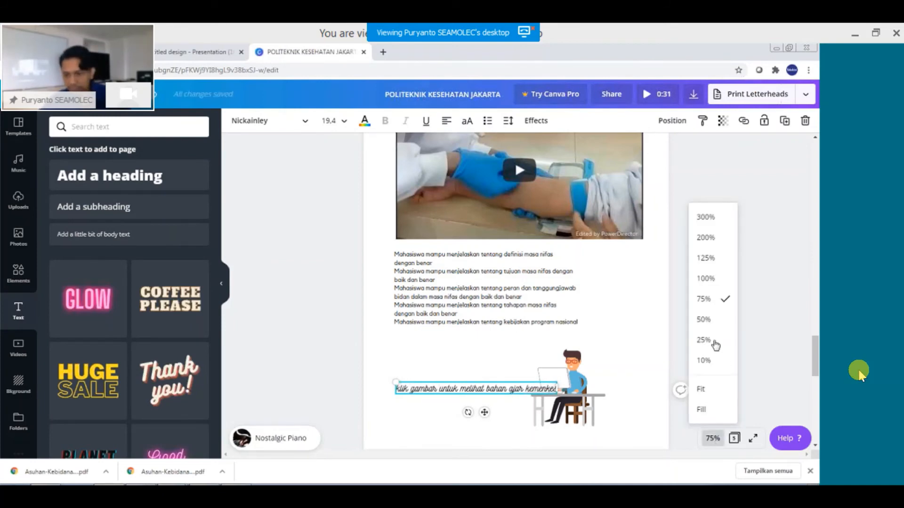
click(746, 418)
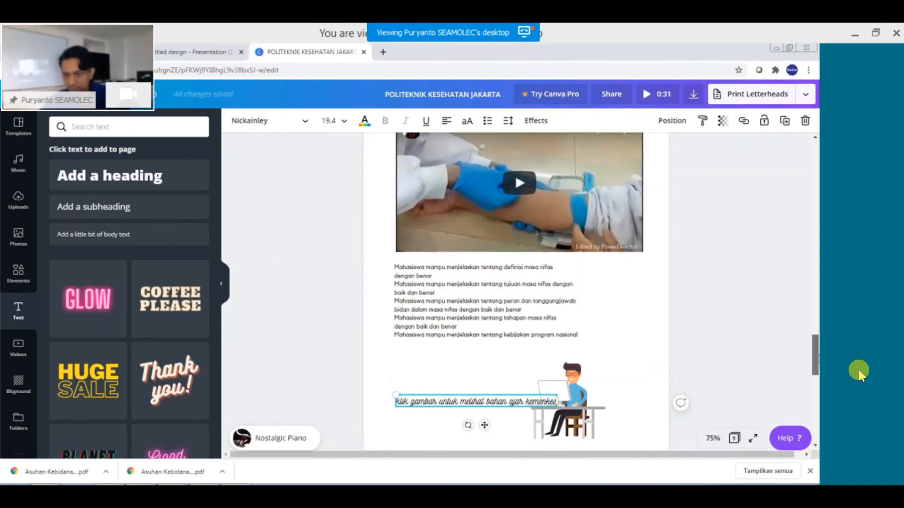
click(713, 440)
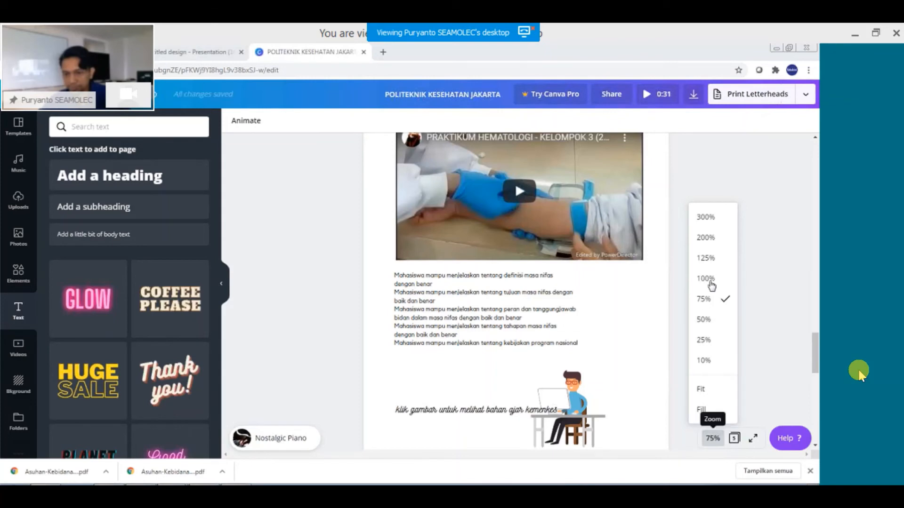
click(697, 278)
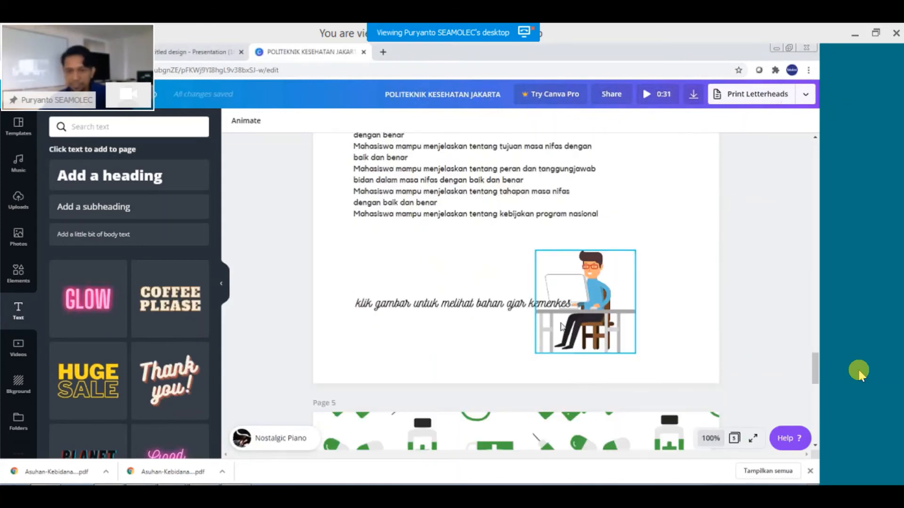
drag(532, 303, 498, 294)
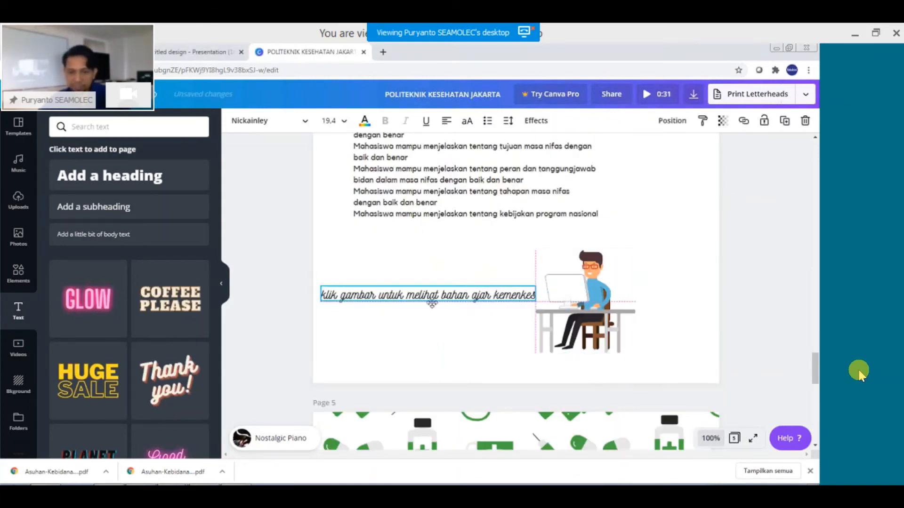
drag(432, 303, 432, 304)
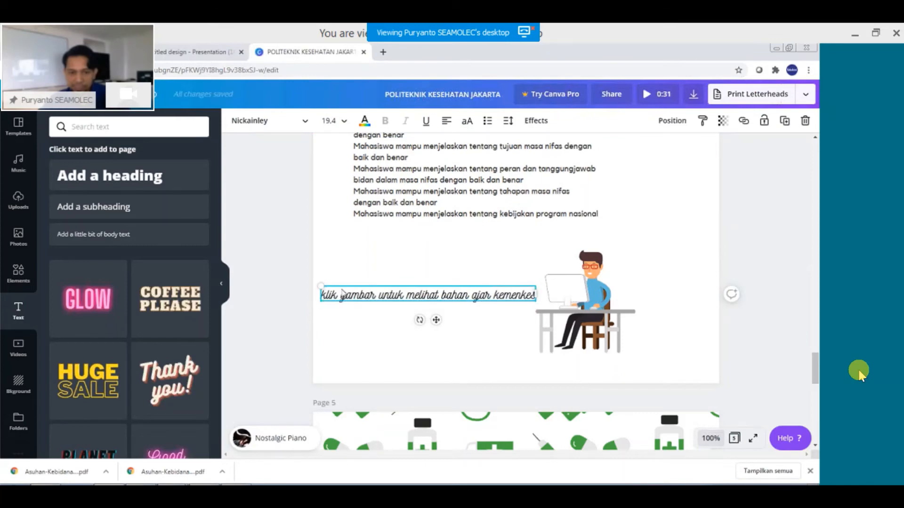
drag(320, 302, 353, 302)
Close the untitled 16:9 presentation design and return to the POLITEKNIK KESEHATAN JAKARTA design.
click(594, 323)
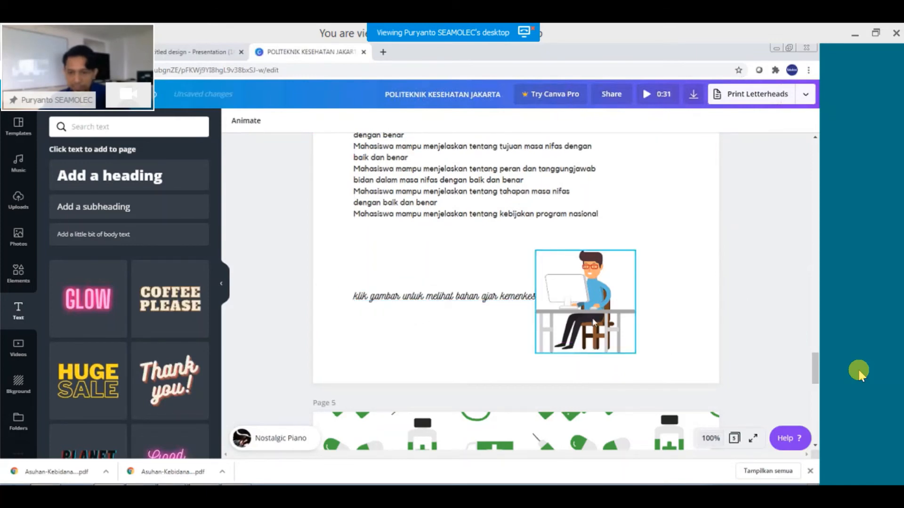
click(589, 303)
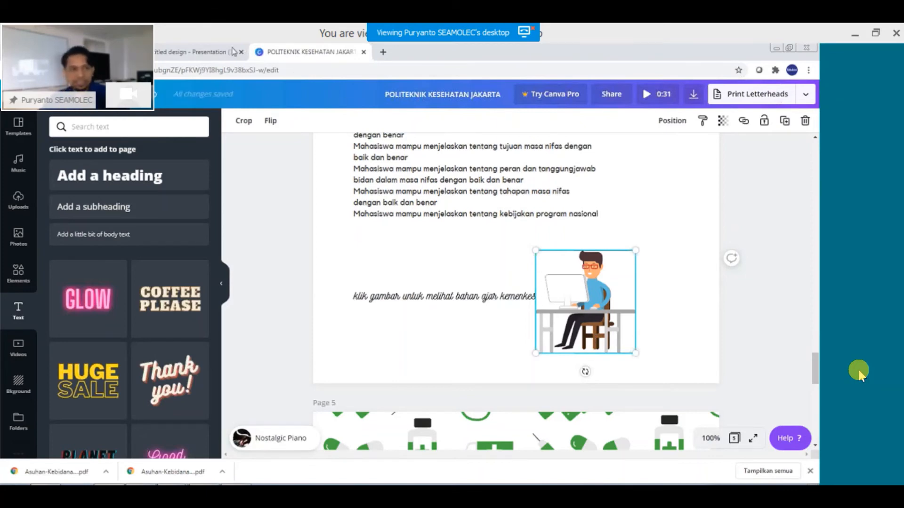
click(179, 45)
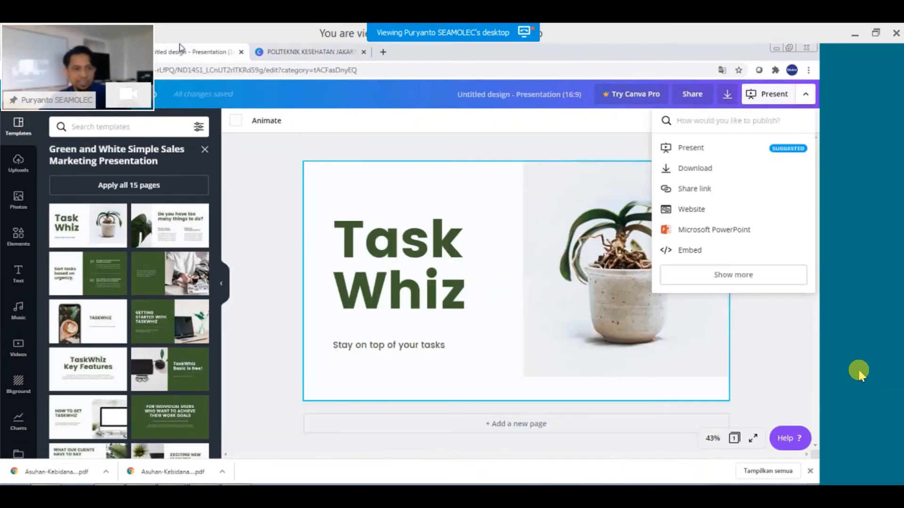
click(241, 52)
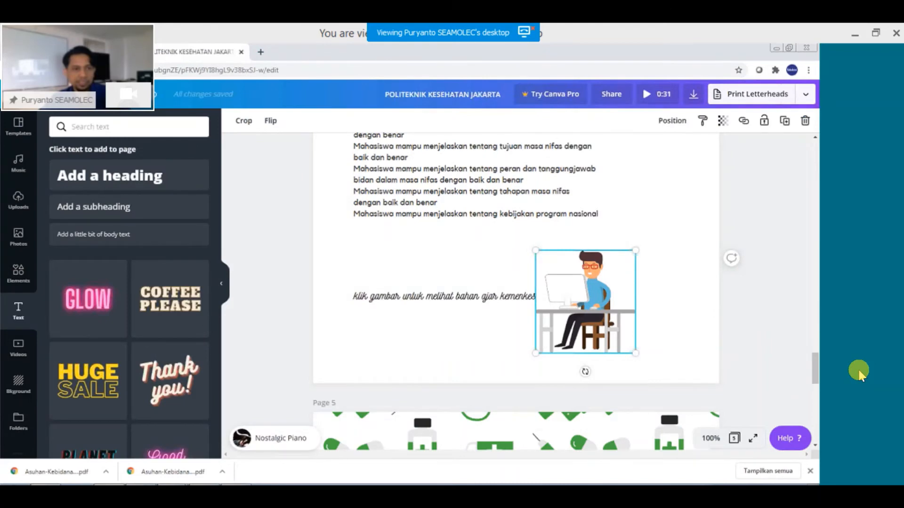
Open the Nifas Pertemuan 1 PDF and follow the link on the stacked-books picture on its last page.
key(alt+Left)
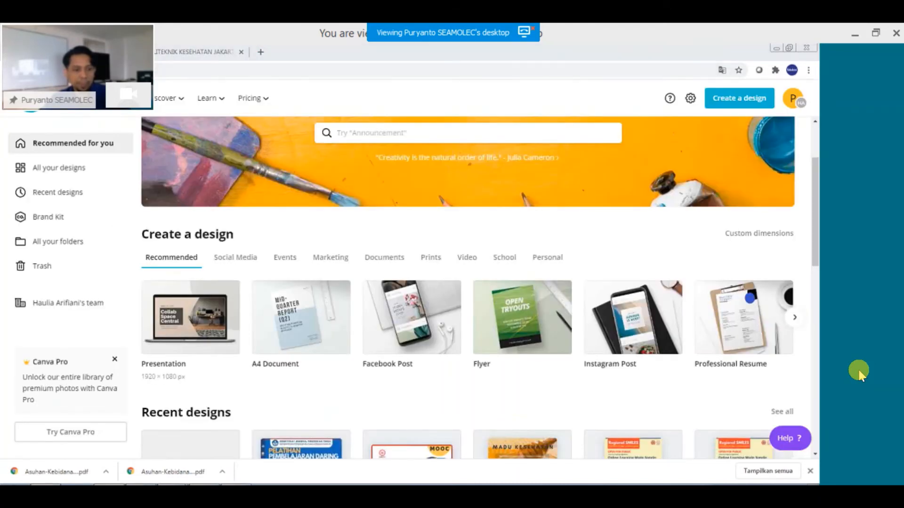
key(alt+Tab)
double_click(150, 150)
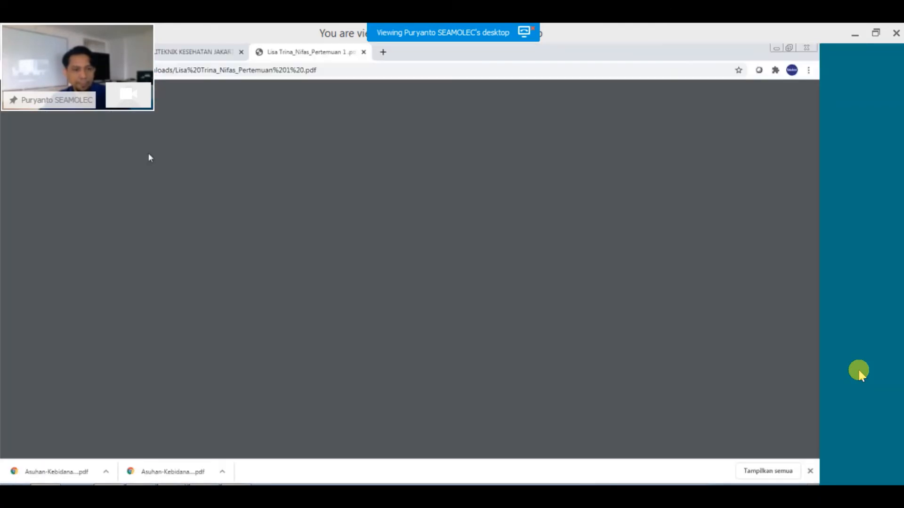
scroll(284, 339, down, 10)
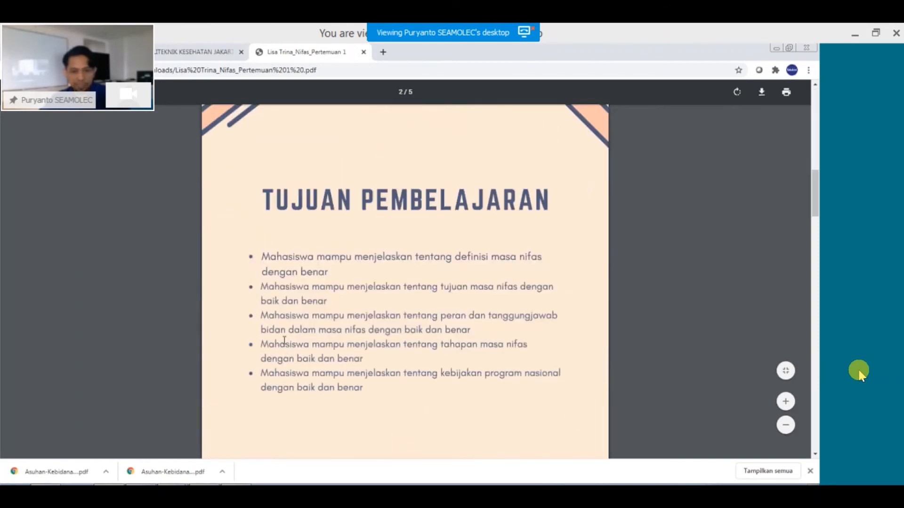
scroll(284, 340, down, 20)
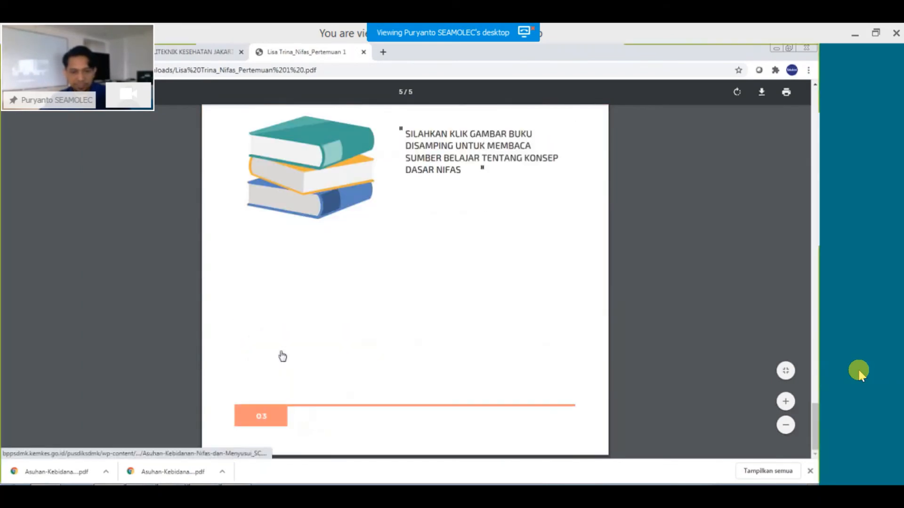
click(311, 190)
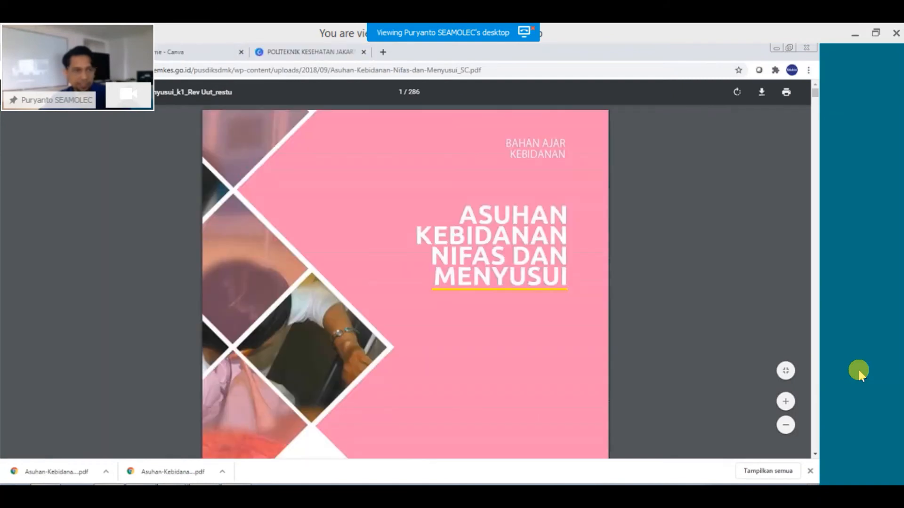
Copy the web address of the Asuhan Kebidanan Nifas dan Menyusui PDF and close the Canva home page.
click(159, 71)
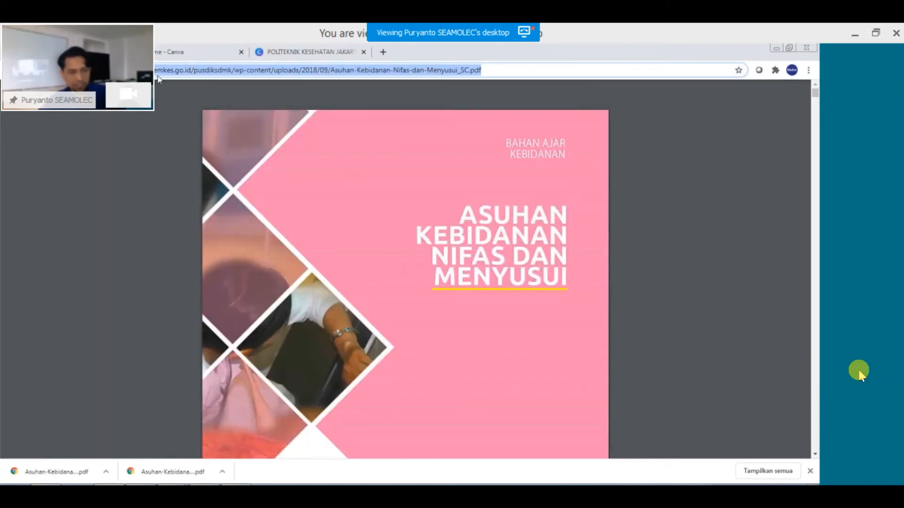
click(193, 56)
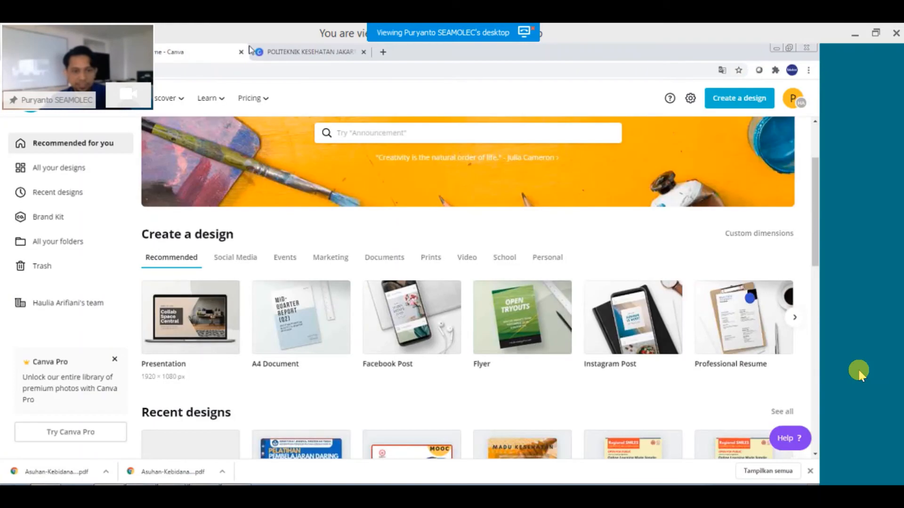
click(289, 53)
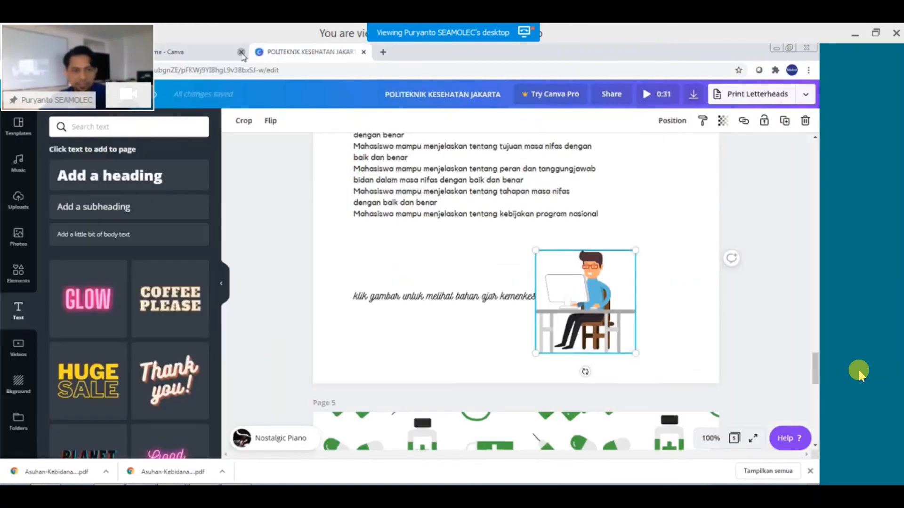
click(241, 52)
click(265, 308)
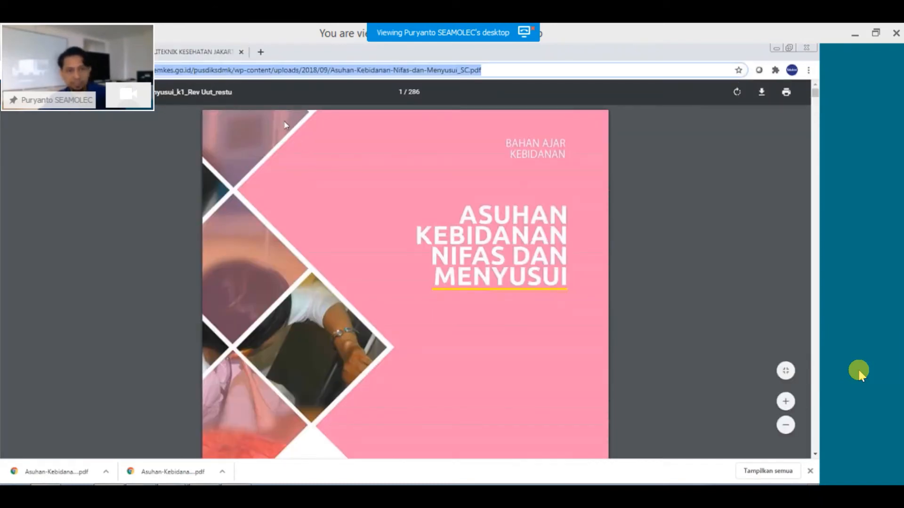
click(183, 49)
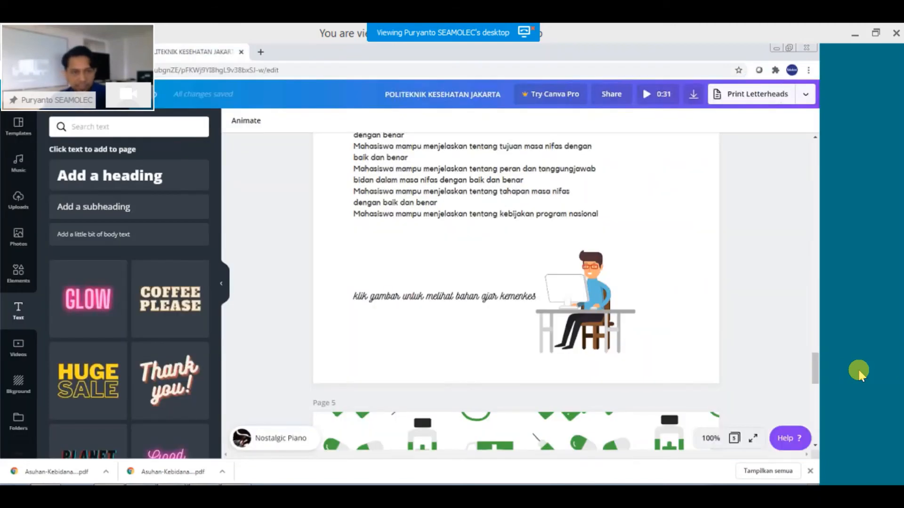
click(125, 51)
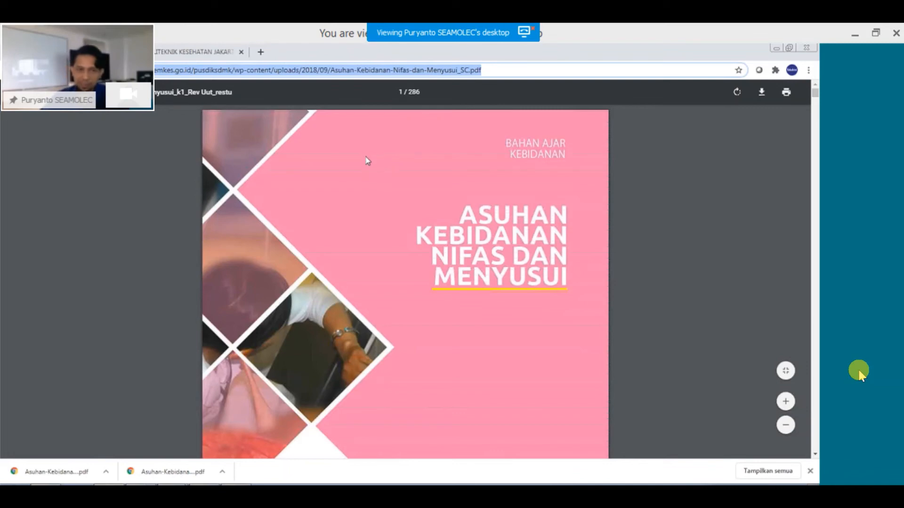
click(161, 48)
Try to embed the copied Asuhan-Kebidanan-Nifas-dan-Menyusui_SC.pdf address in the design through the Embeds app.
click(586, 296)
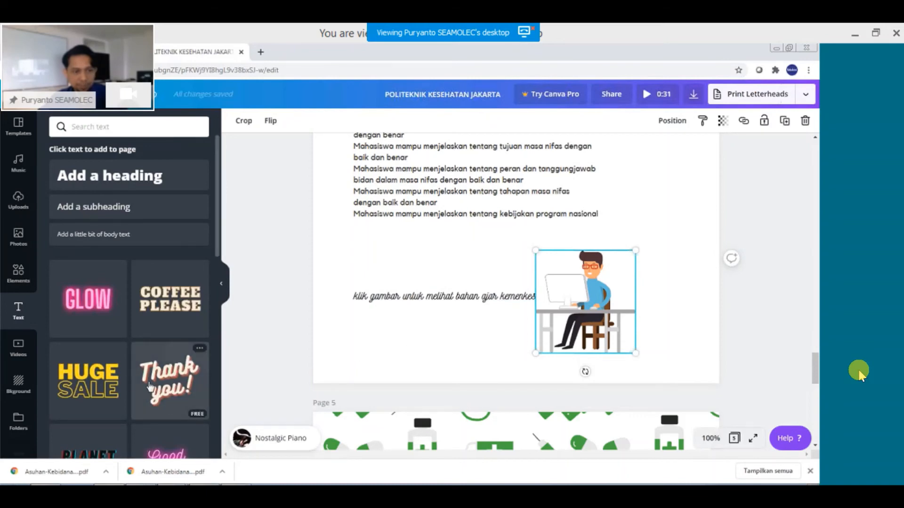
scroll(19, 442, down, 1)
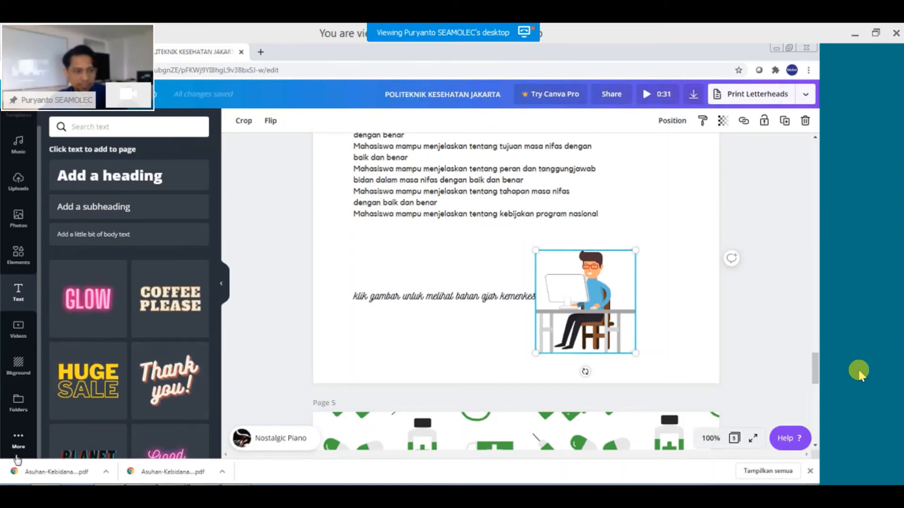
click(19, 446)
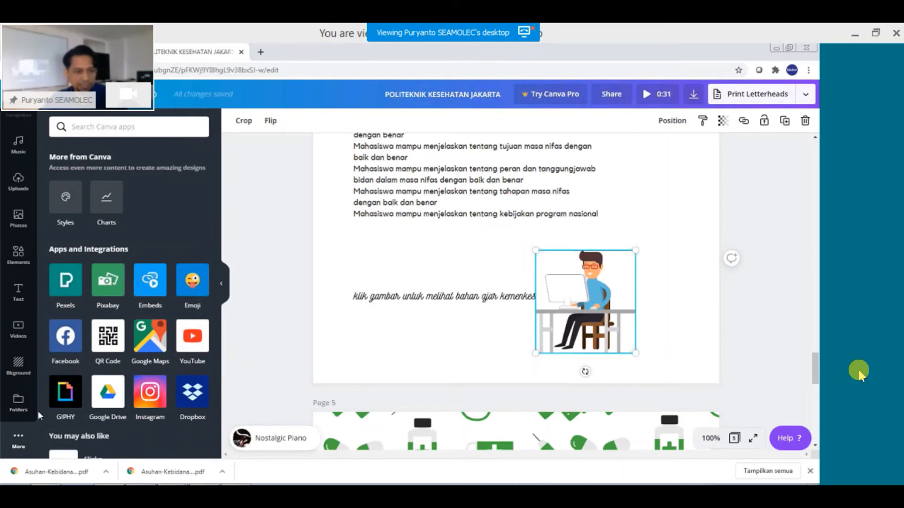
click(150, 283)
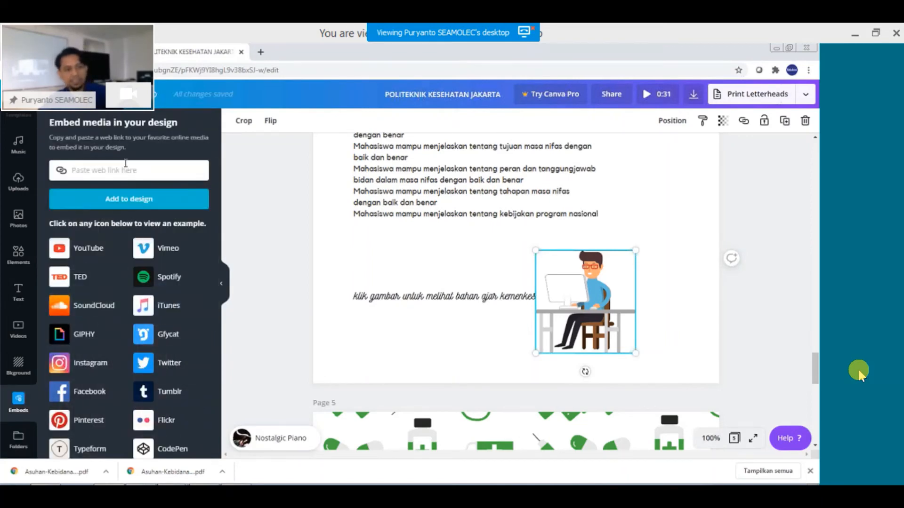
click(125, 167)
key(ctrl+v)
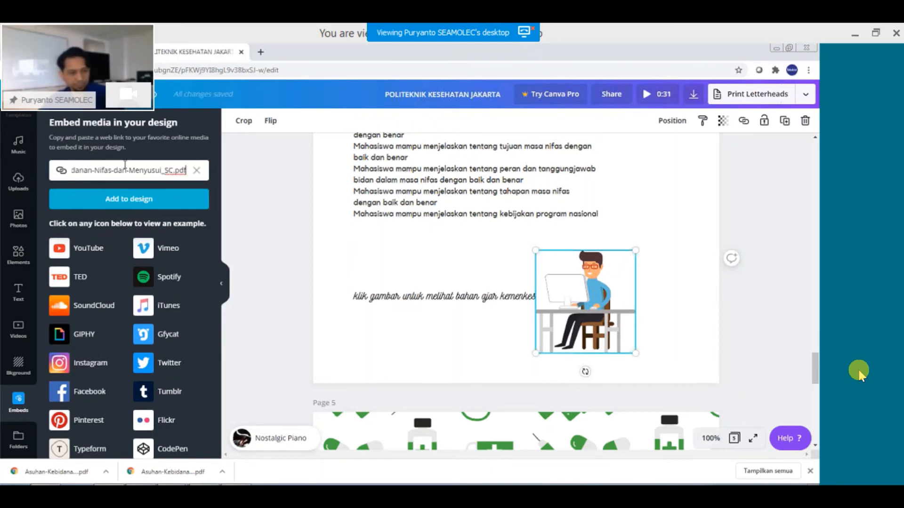
click(139, 208)
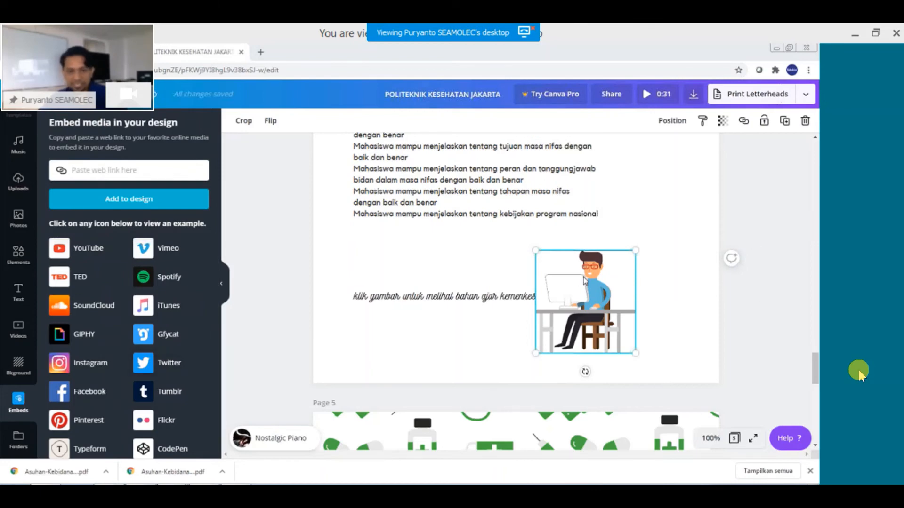
Link the man-at-desk illustration to the web address of Asuhan-Kebidanan-Nifas-dan-Menyusui_SC.pdf.
click(410, 233)
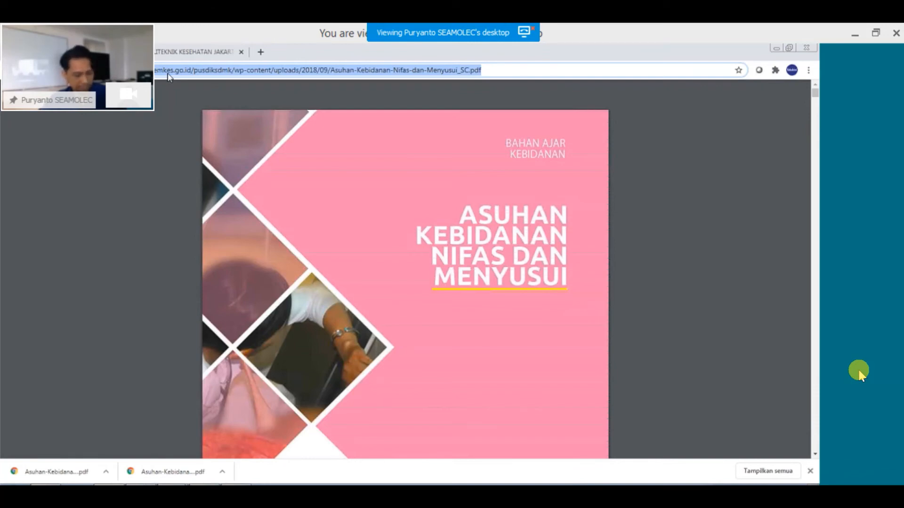
click(168, 48)
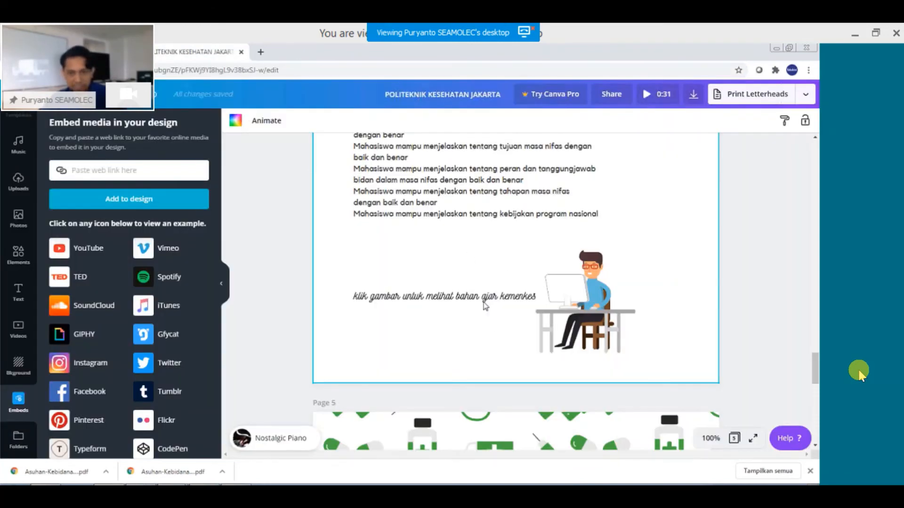
click(606, 304)
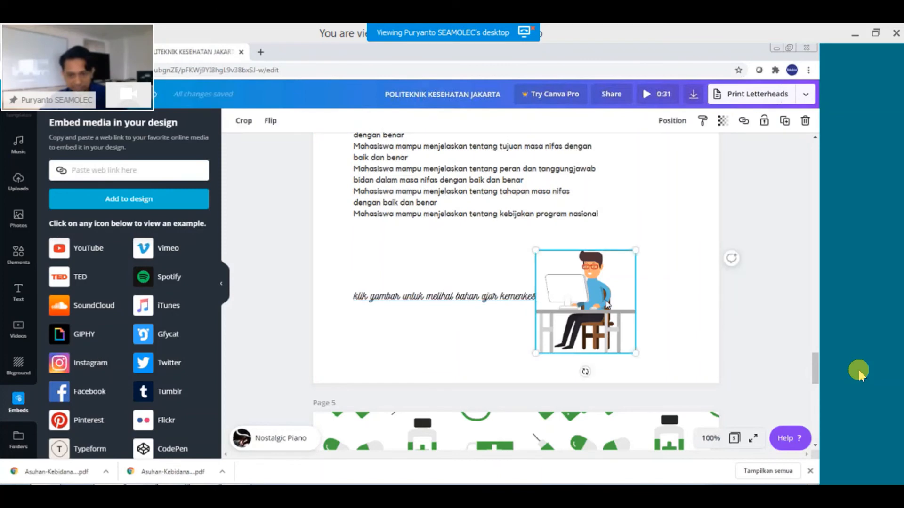
click(475, 295)
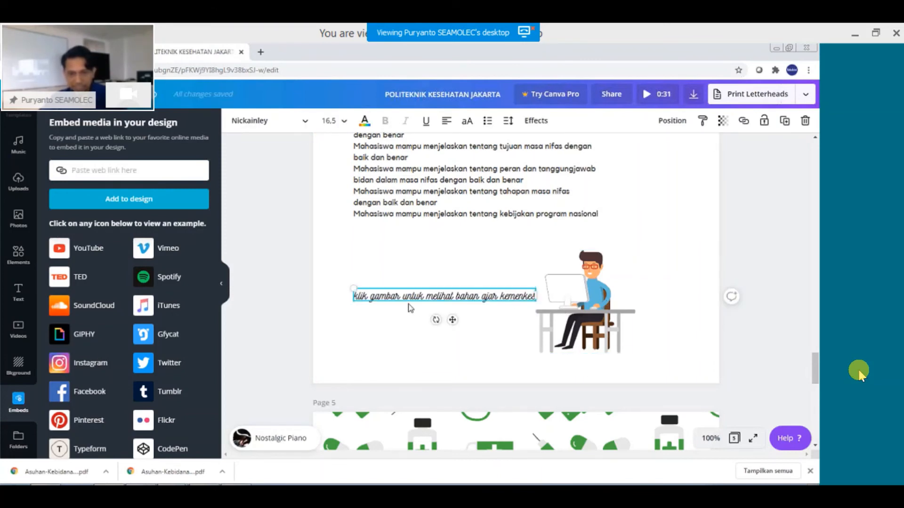
click(585, 287)
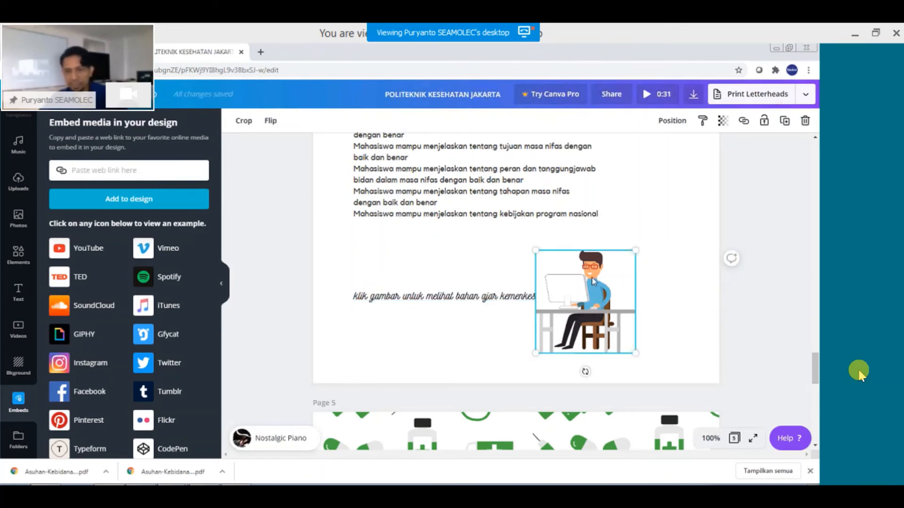
click(744, 122)
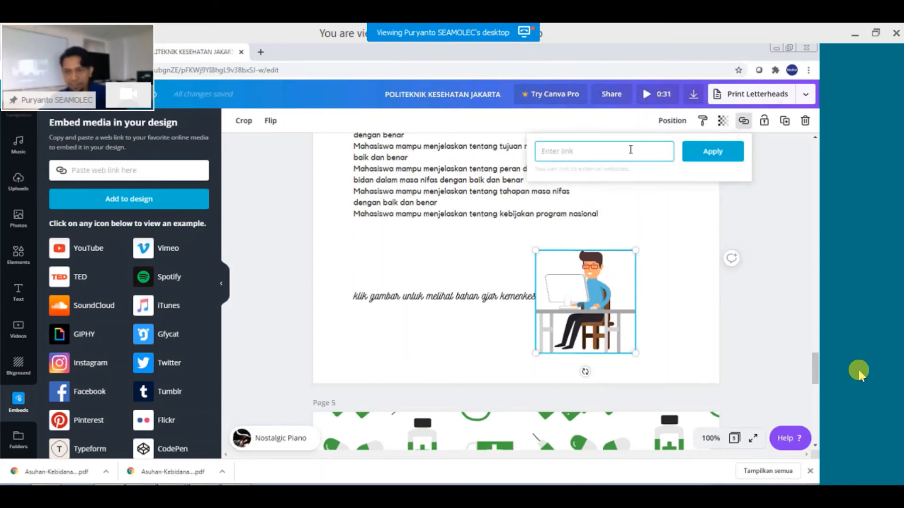
key(ctrl+v)
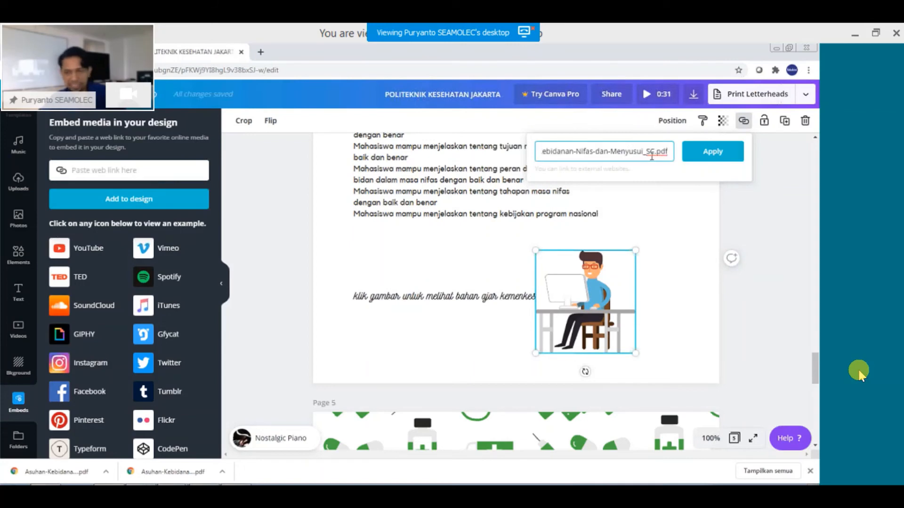
click(717, 157)
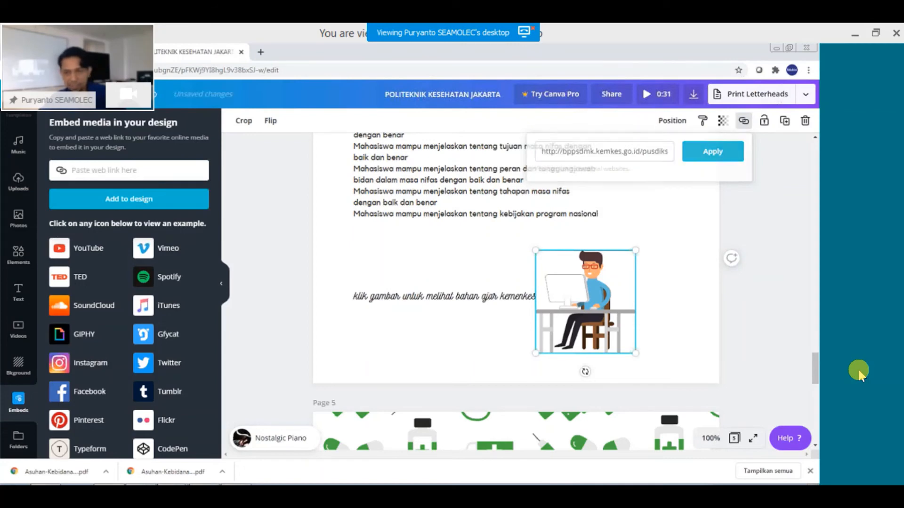
click(752, 224)
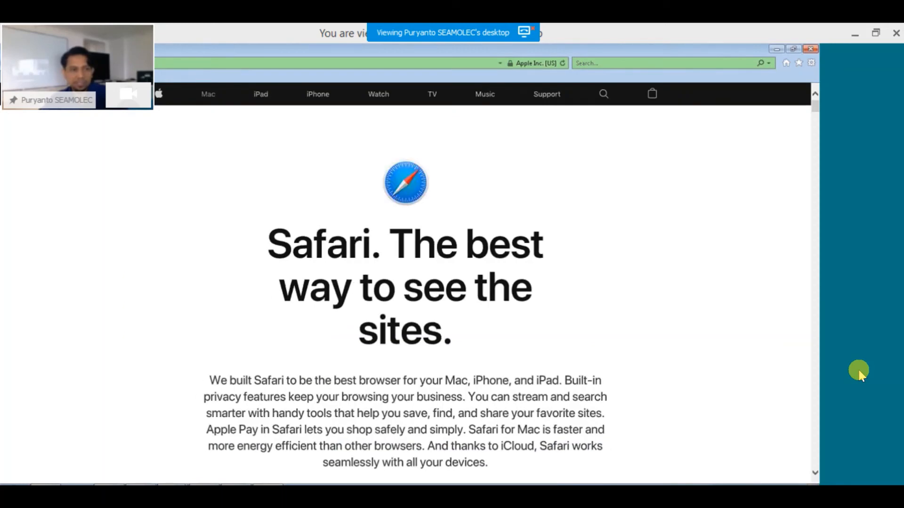
Close the browser window with the Safari and Chrome download pages and return to the Canva design.
key(alt+Left)
click(301, 316)
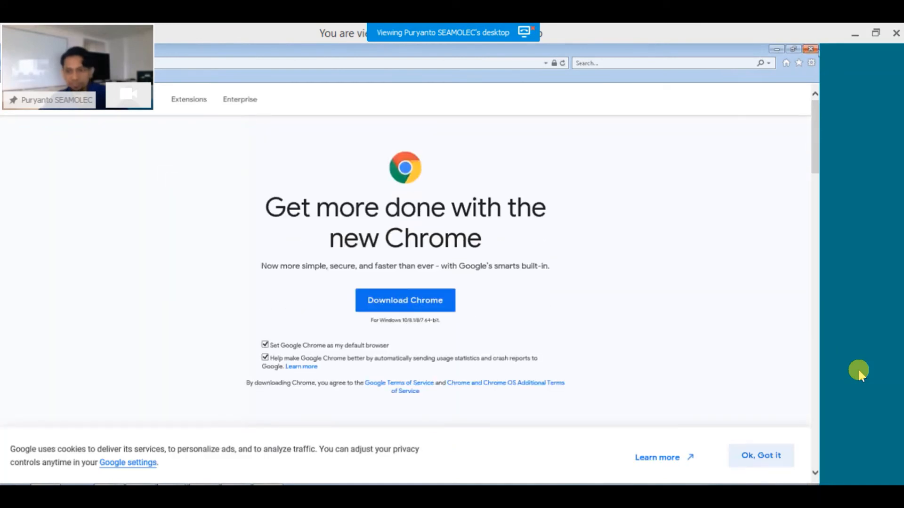
click(810, 49)
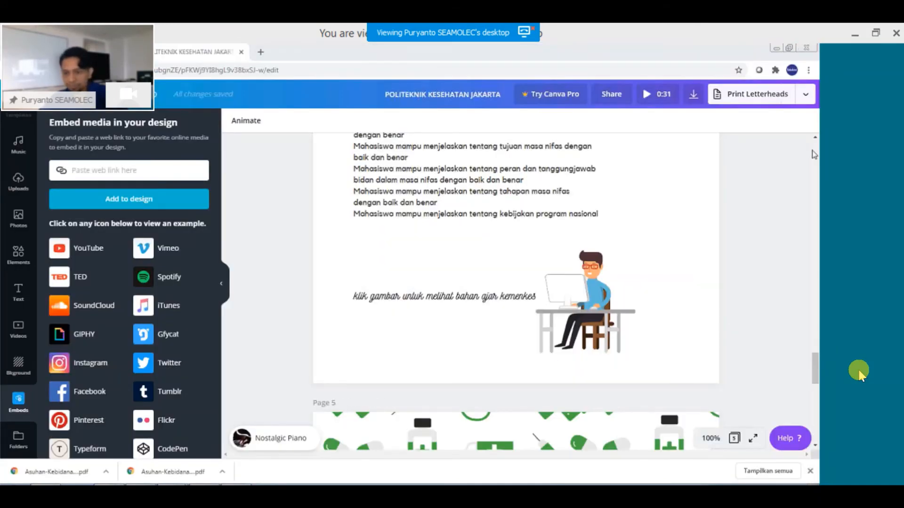
Copy the design's public share link.
click(806, 94)
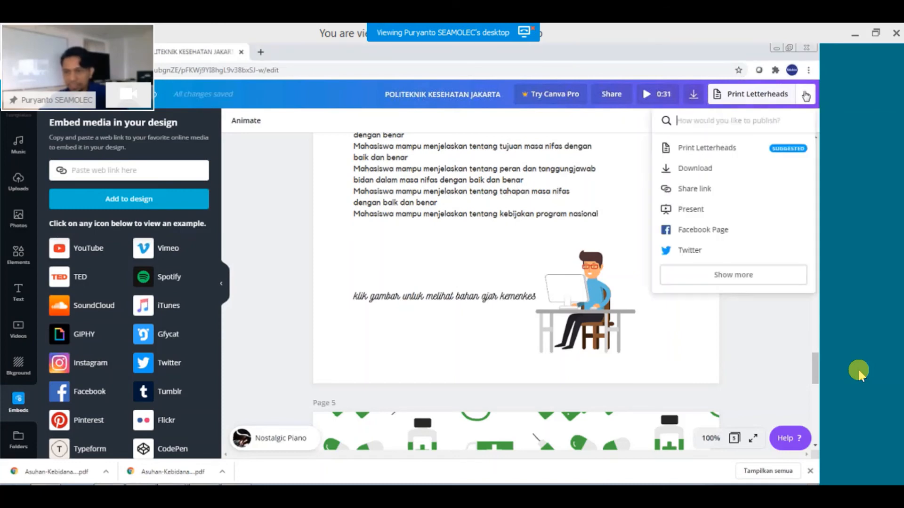
click(690, 191)
click(791, 179)
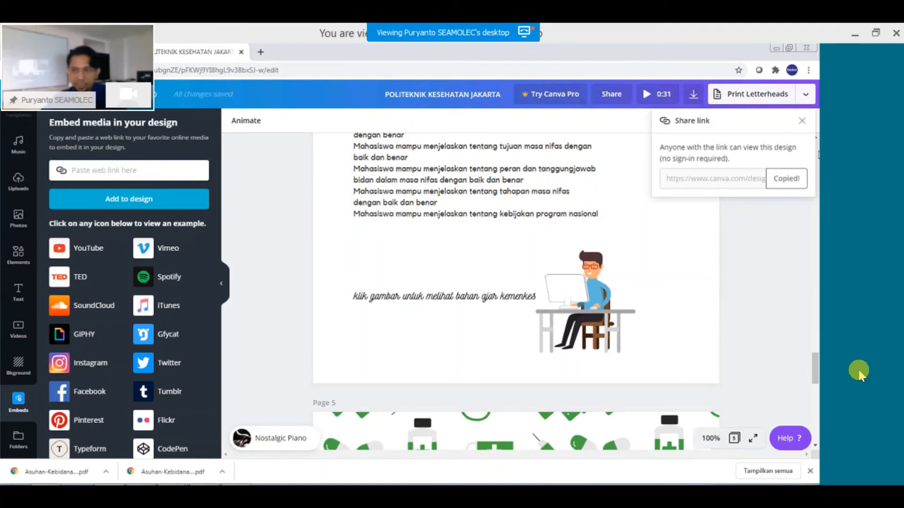
Open the design's copied public share link in a new incognito browser window.
click(808, 70)
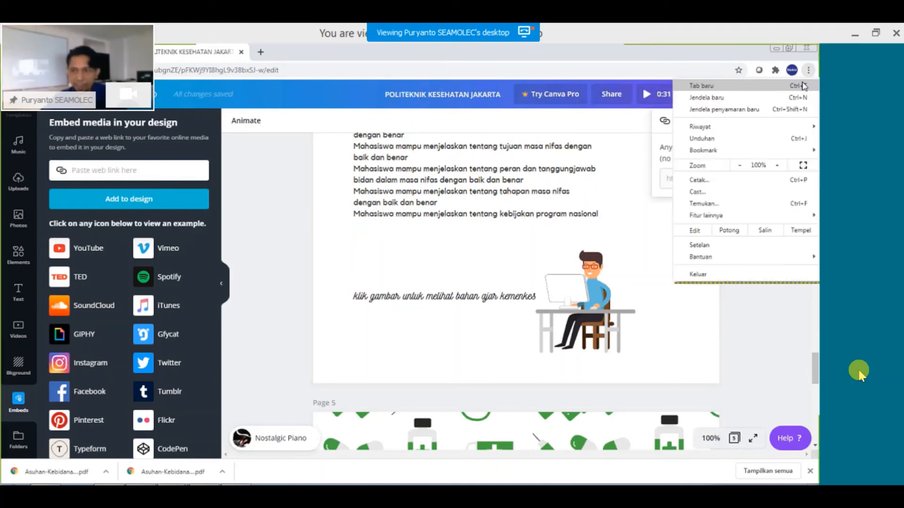
click(802, 110)
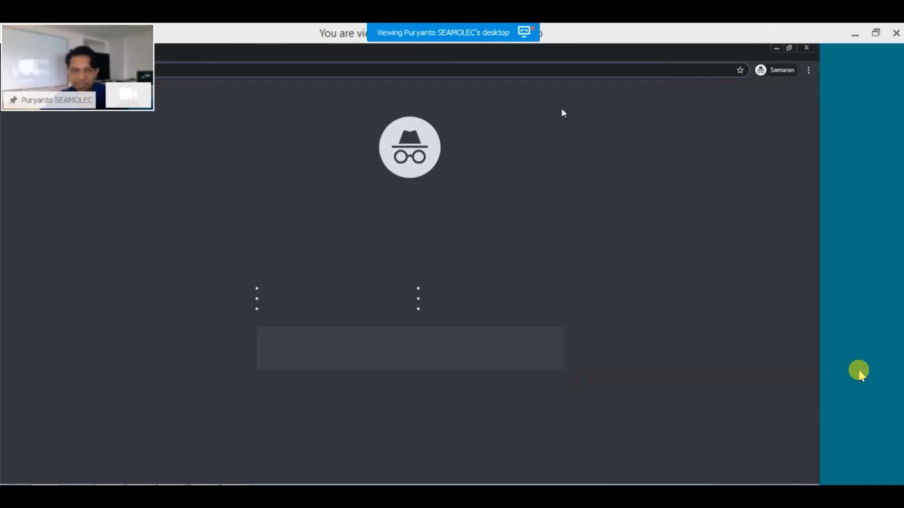
key(ctrl+v)
click(210, 91)
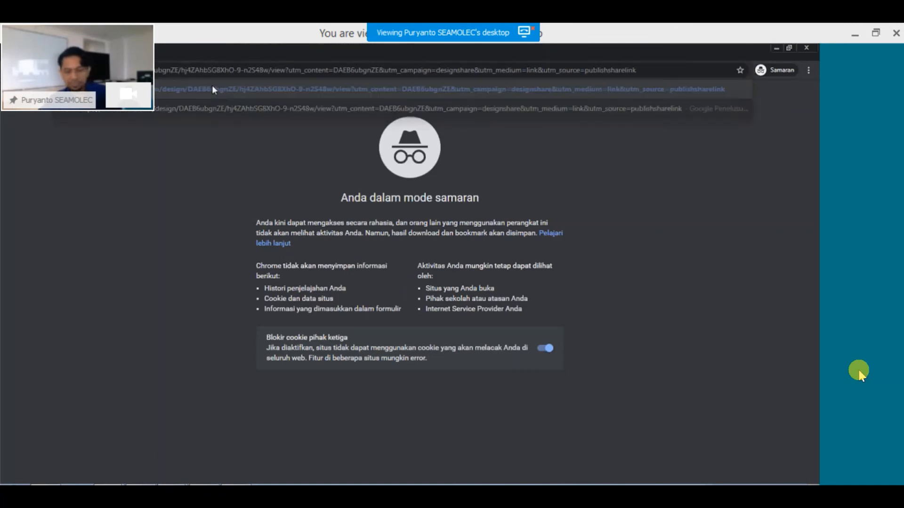
drag(370, 275, 701, 224)
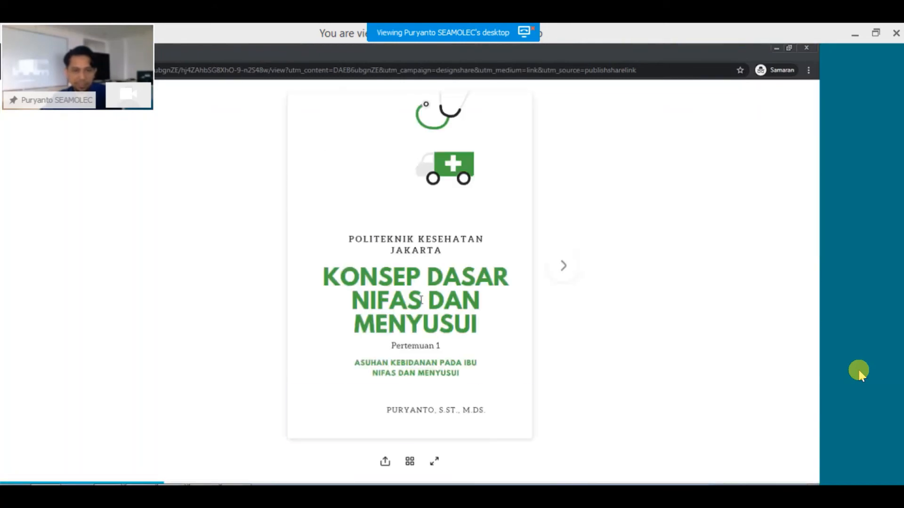
Page through the shared design to page 4 and test the link on the man-at-desk illustration.
click(563, 268)
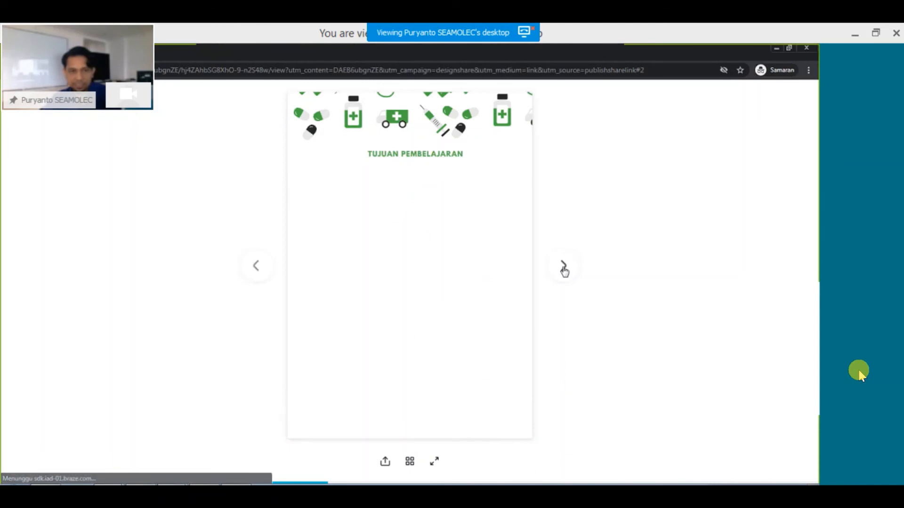
click(563, 268)
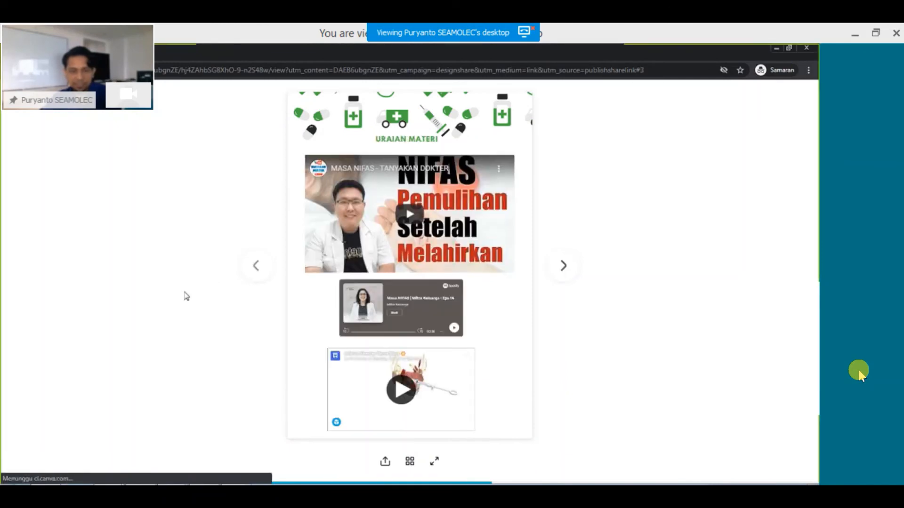
click(565, 272)
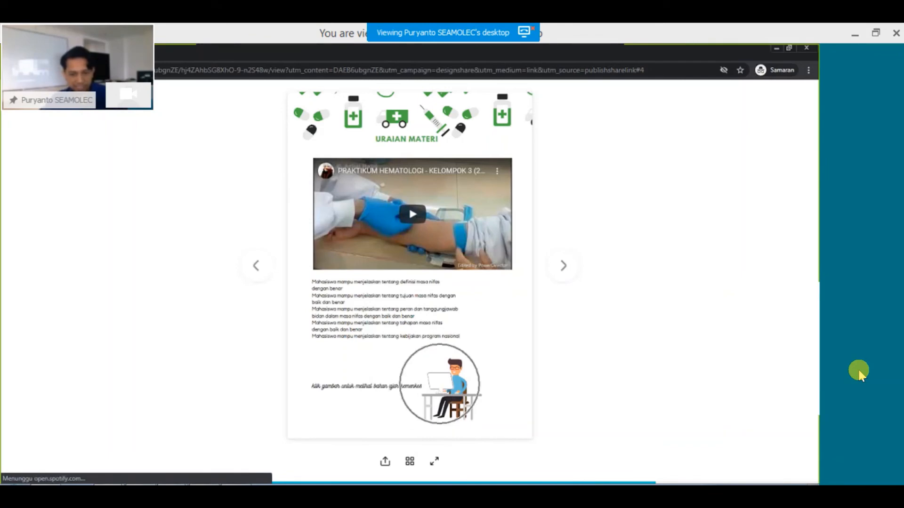
click(453, 394)
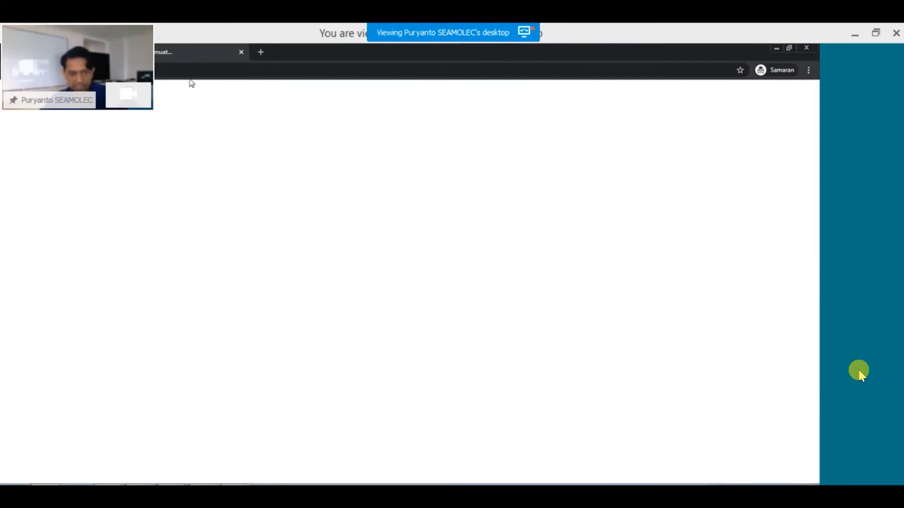
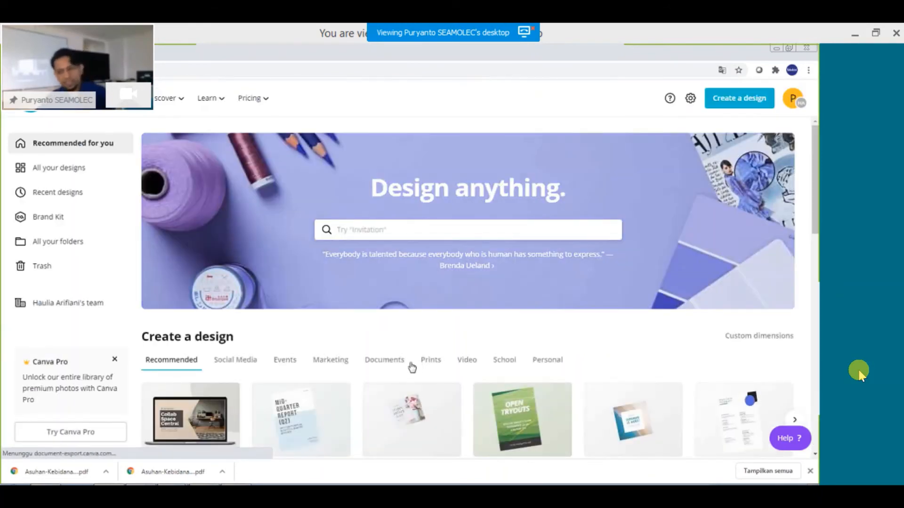
Switch to the running PowerPoint slide show of Pengemasan eModul - eTeks - Poltekes Kemenkes.
scroll(346, 359, down, 1)
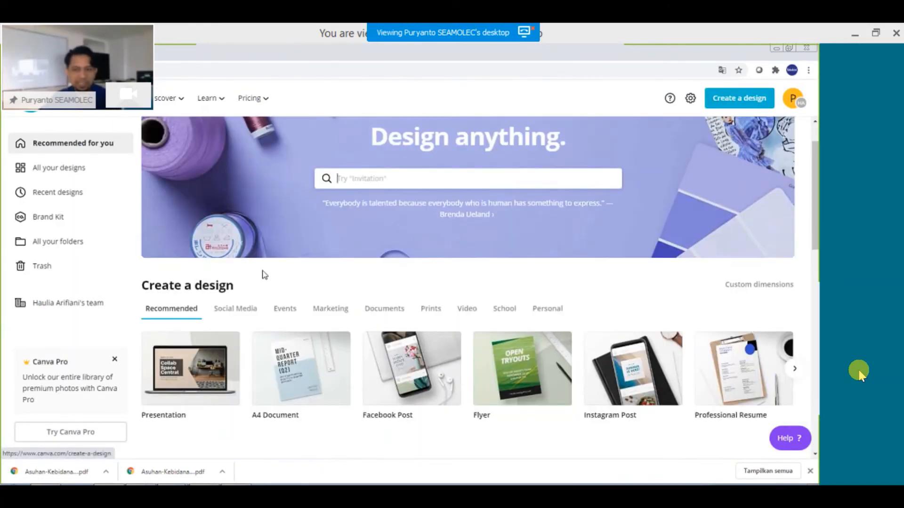
scroll(426, 316, down, 1)
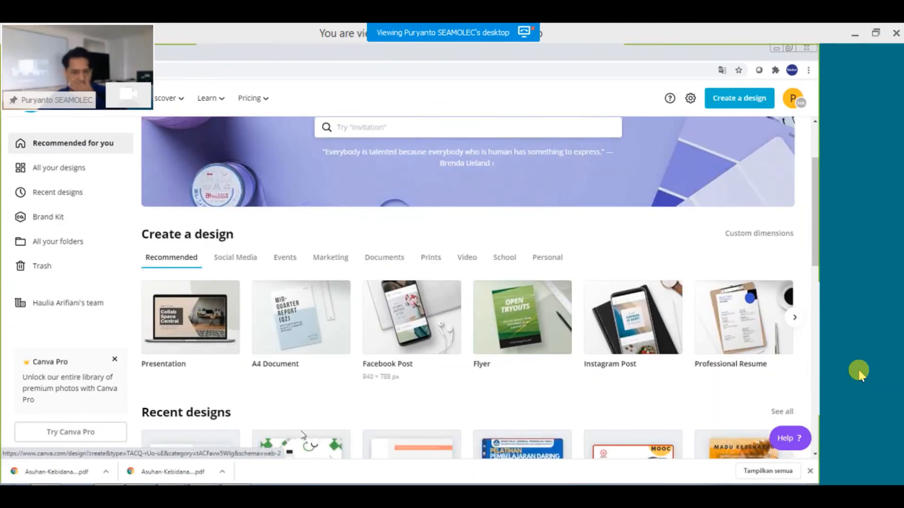
key(alt+Tab)
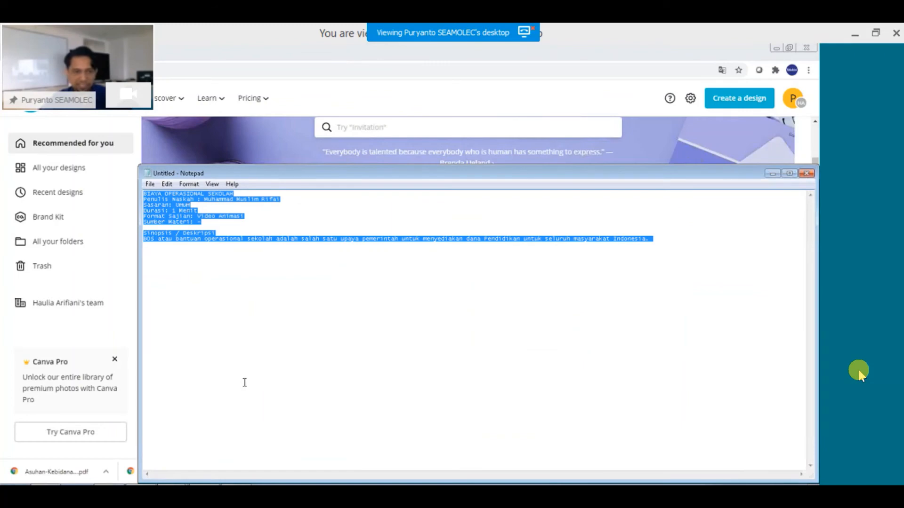
click(184, 483)
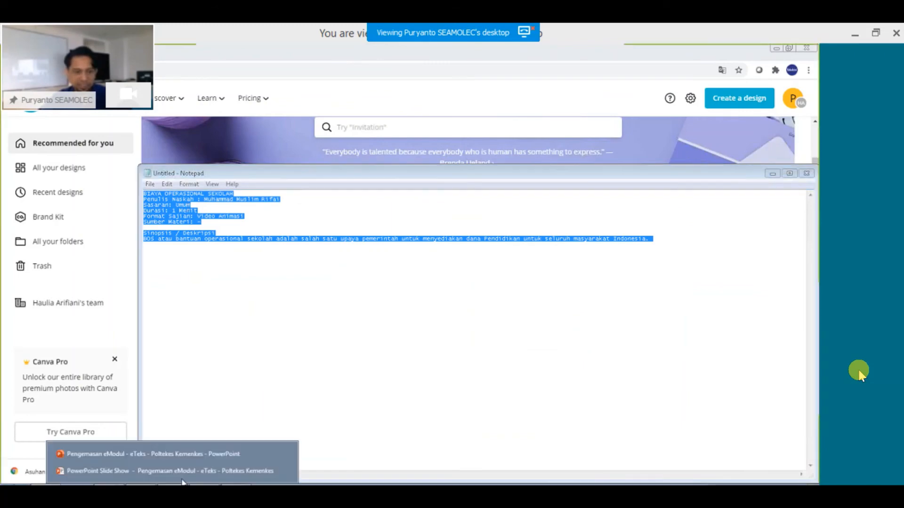
click(205, 471)
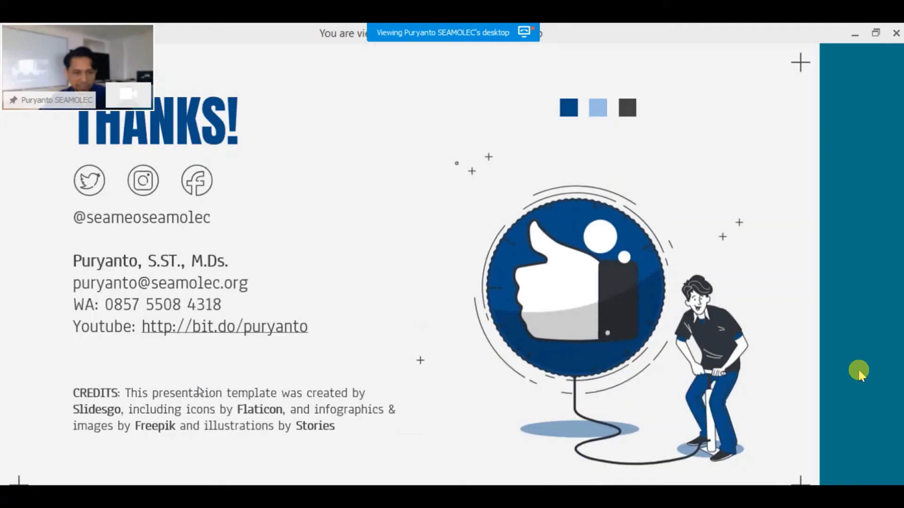
Review the slides on e-modules and the Canva workflow, and end the slide show at the Embeds Link and Hyperlink slide.
key(Left)
key(Left)
key(Left)
key(Left)
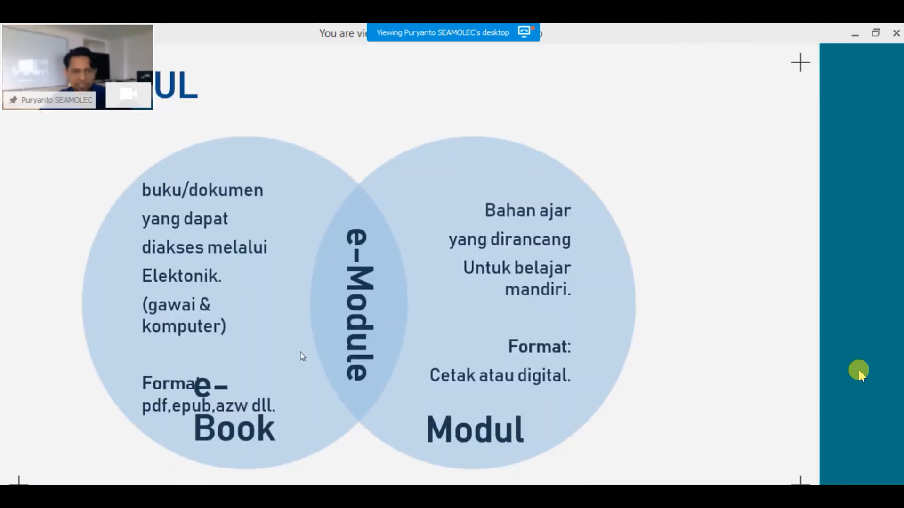
key(alt+Tab)
key(Right)
key(Right)
key(Right)
key(Right)
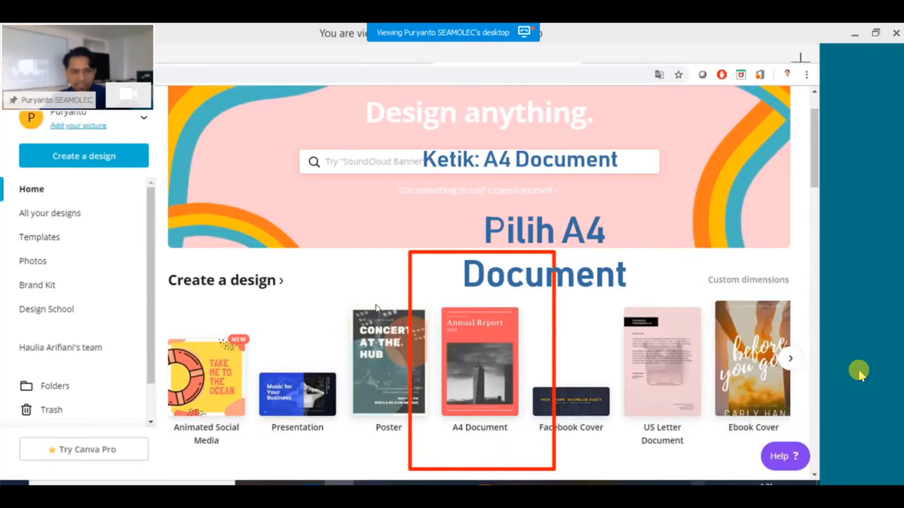
key(Right)
key(Right)
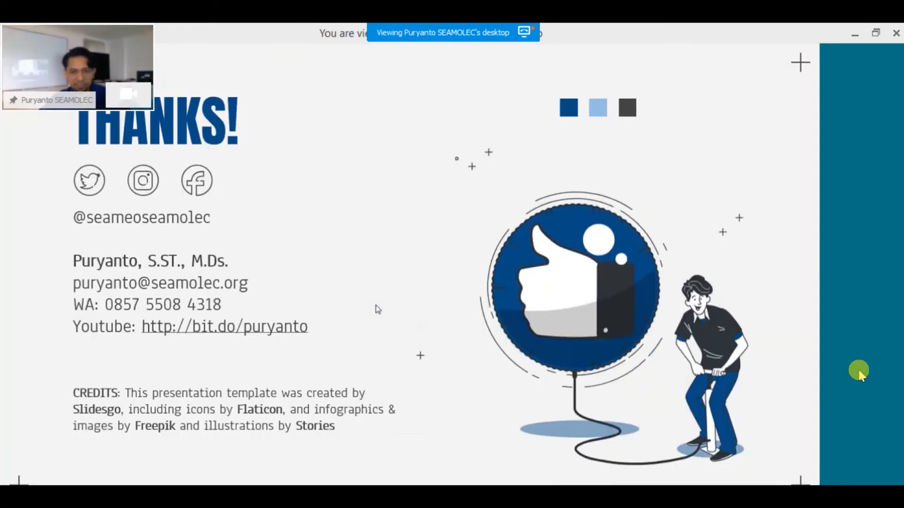
key(Left)
key(Left)
key(Left)
key(Escape)
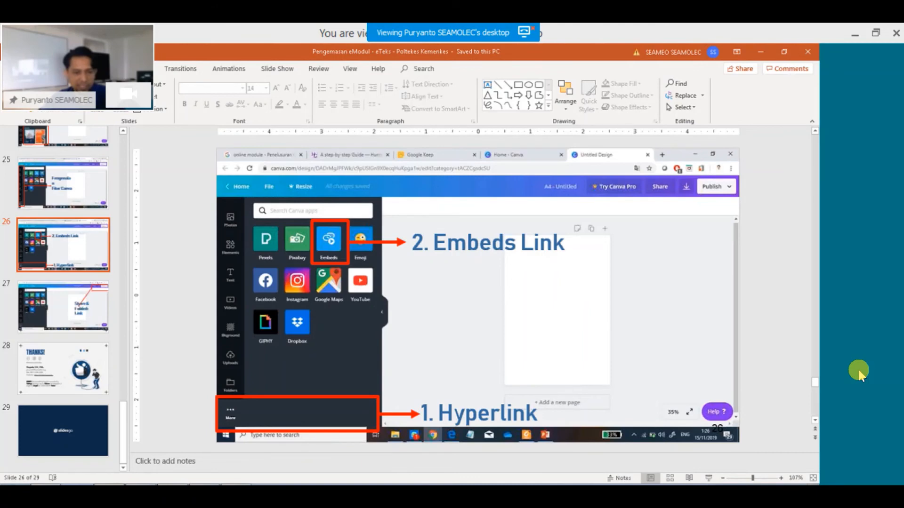
Switch back to Canva and create a new A4 Document design.
key(alt+Tab)
mouse_move(235, 92)
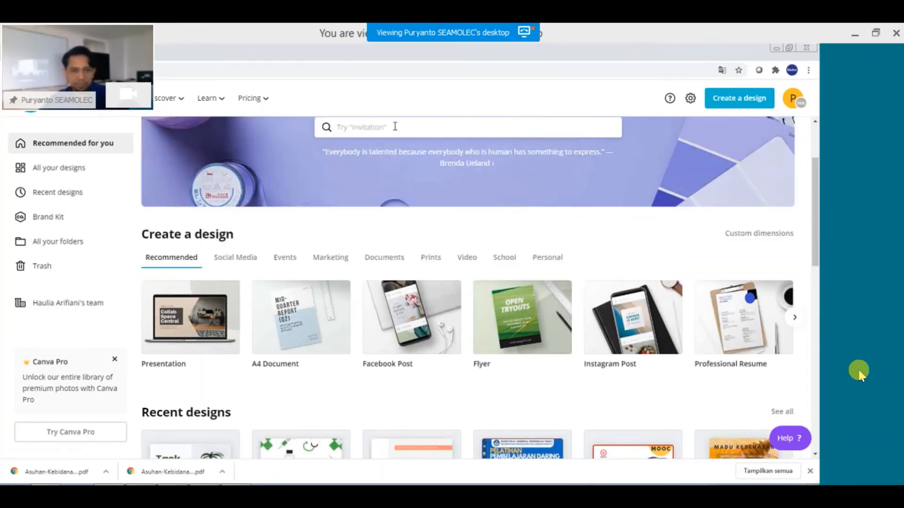
click(310, 341)
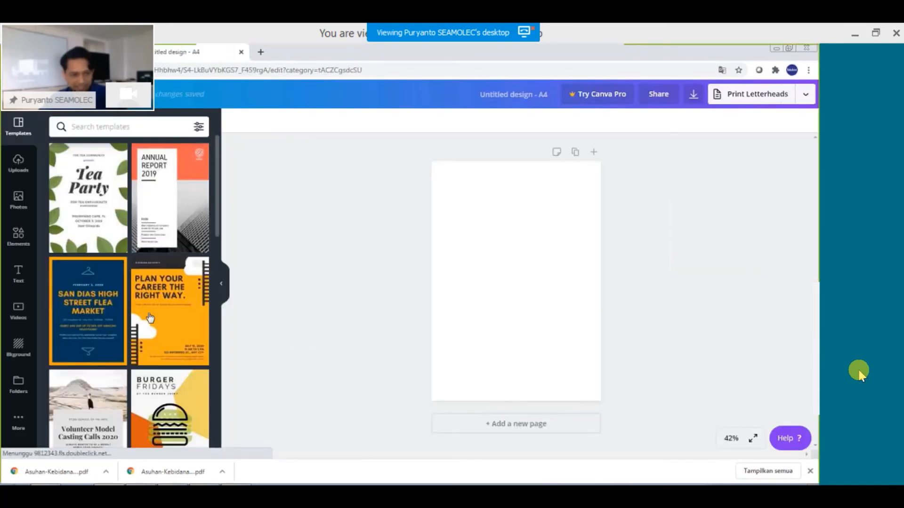
Browse the A4 templates and search them for "health".
scroll(115, 257, down, 3)
scroll(115, 258, down, 10)
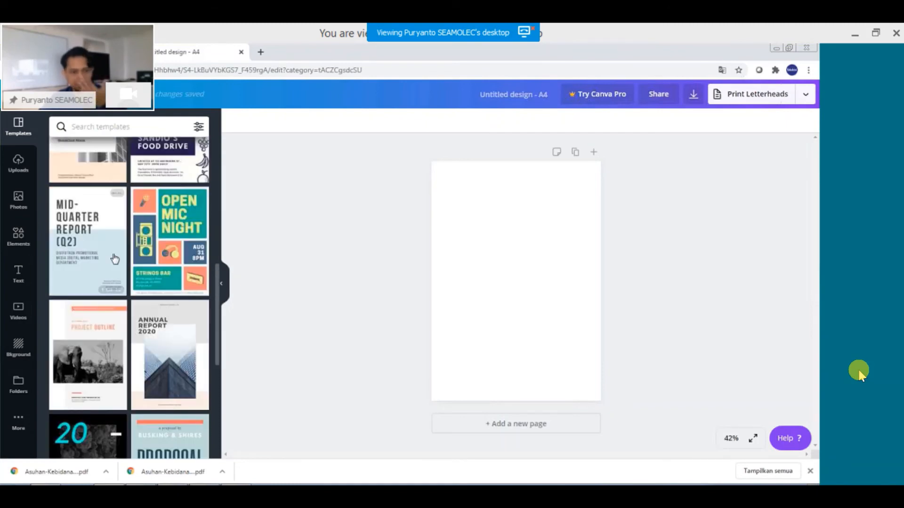
scroll(125, 265, down, 10)
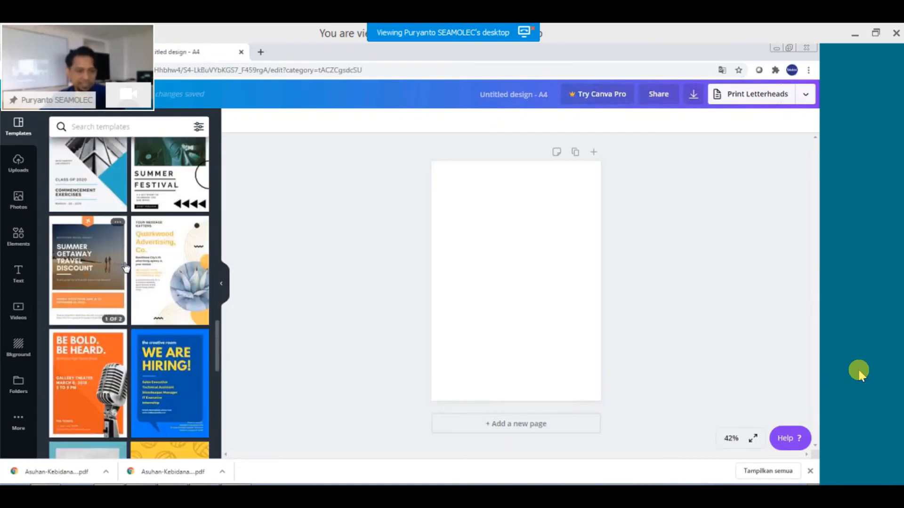
click(129, 128)
text(hea)
key(Down)
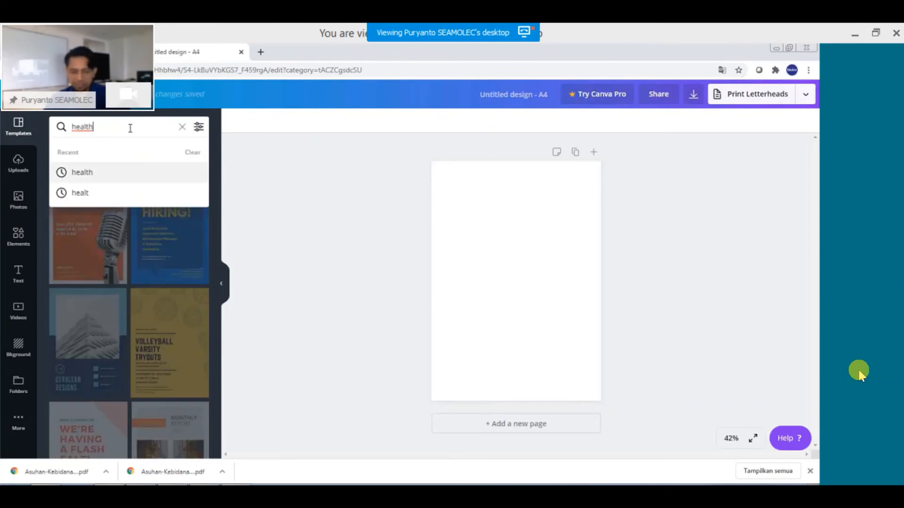
key(Down)
key(Up)
key(Return)
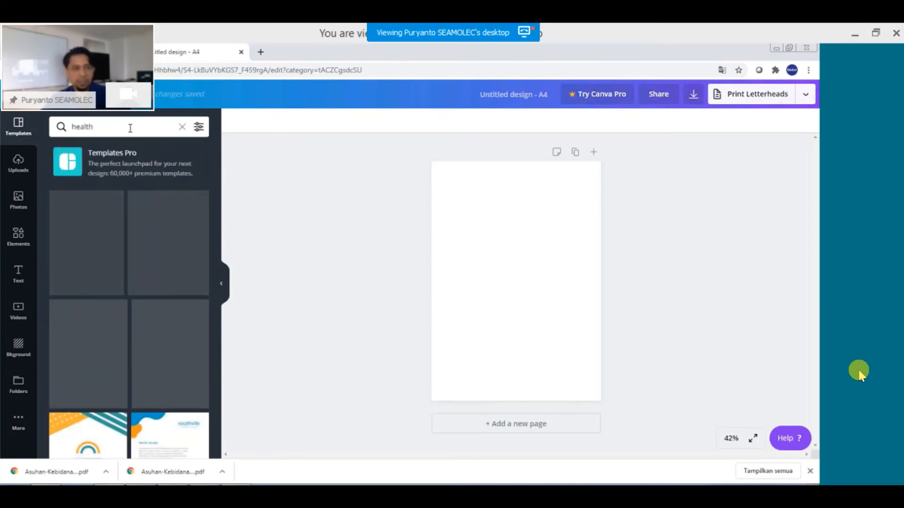
Try the Medicine & Innovation template on the page and replace it with the Health Talks: Malaria 101 template.
scroll(168, 340, down, 2)
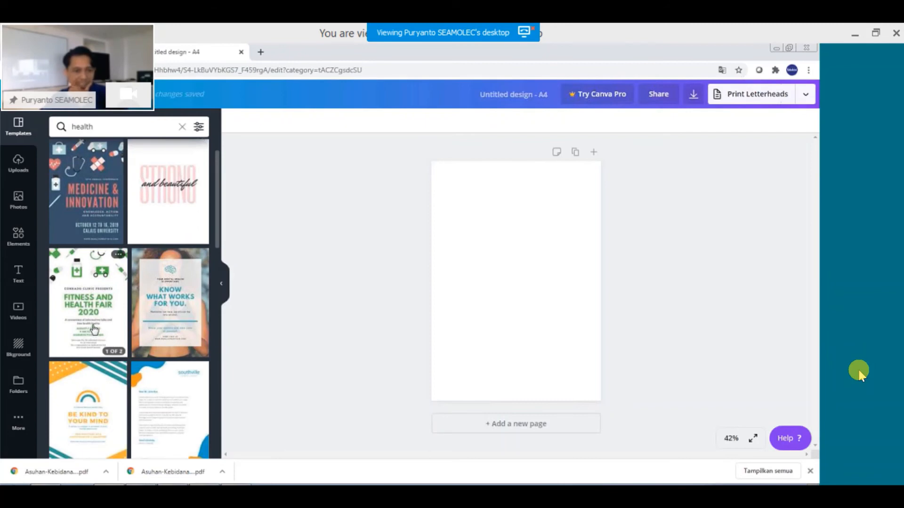
click(86, 197)
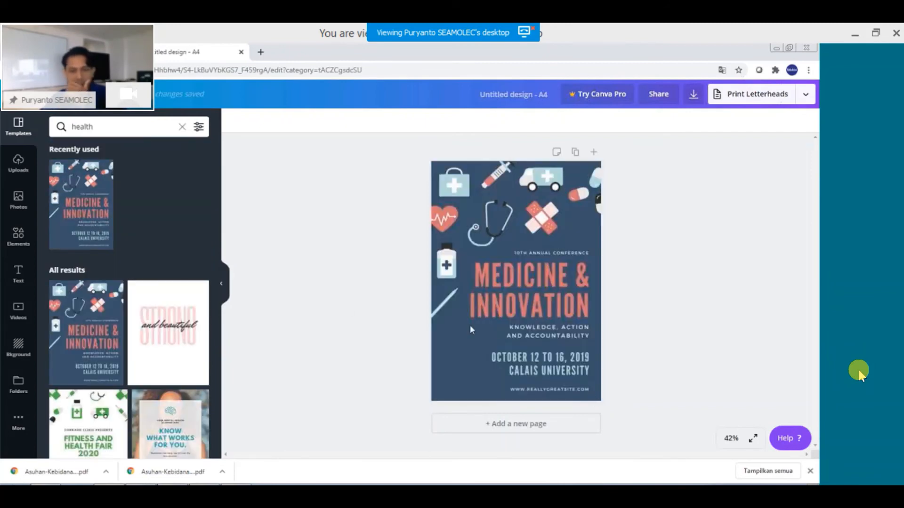
click(470, 329)
scroll(172, 346, down, 5)
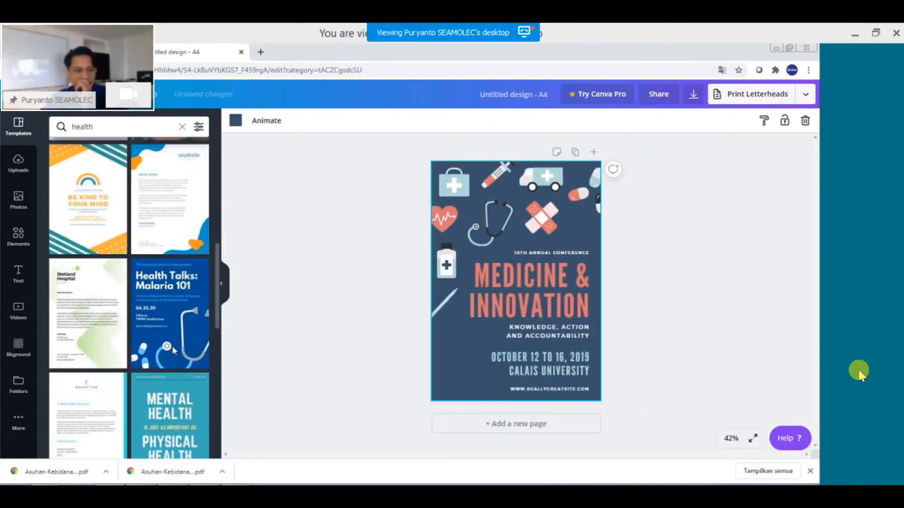
click(185, 320)
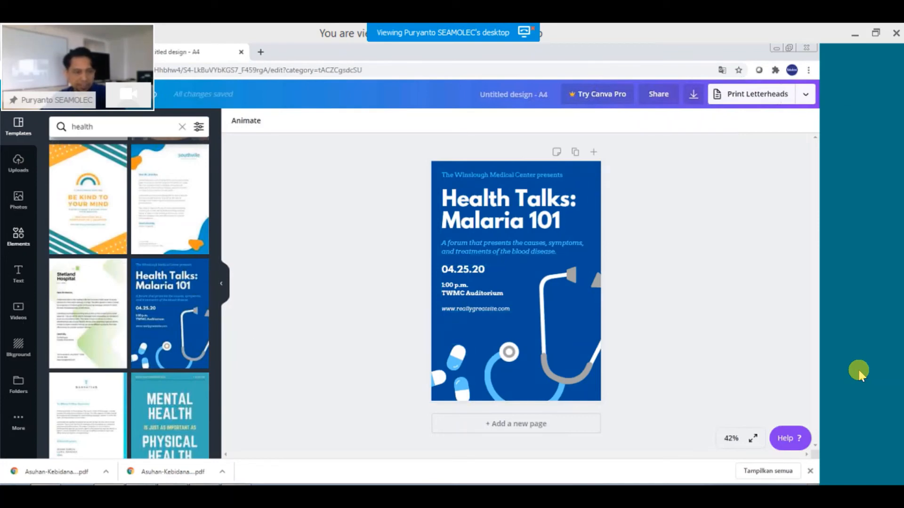
Add a circular picture frame, shrink it and place it below the website address, just above the pills.
click(18, 235)
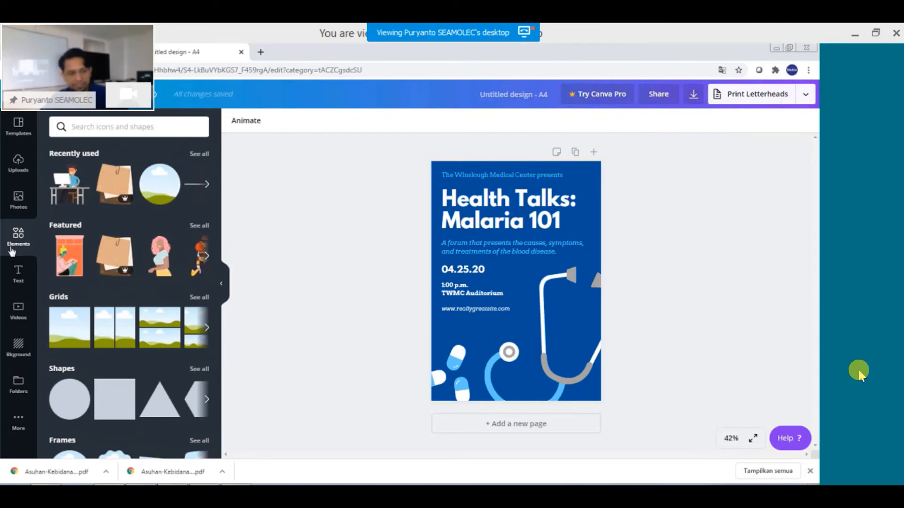
scroll(92, 328, down, 3)
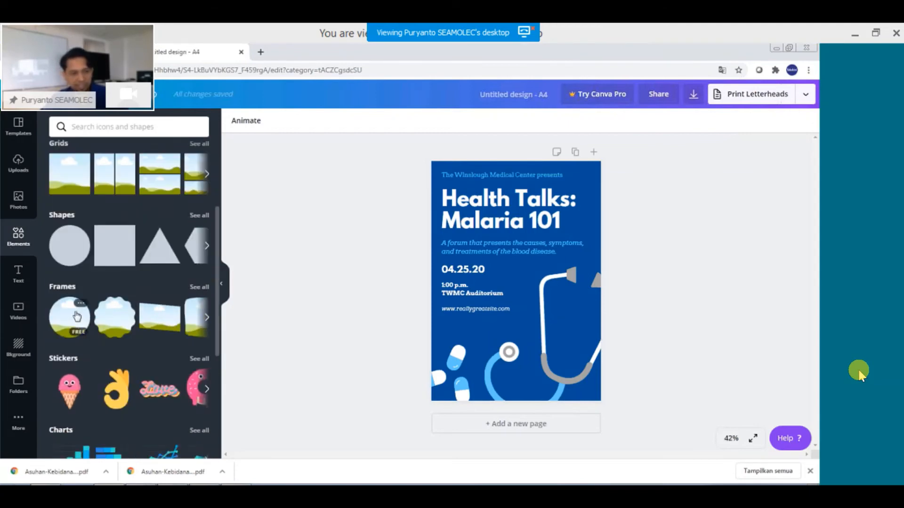
click(82, 316)
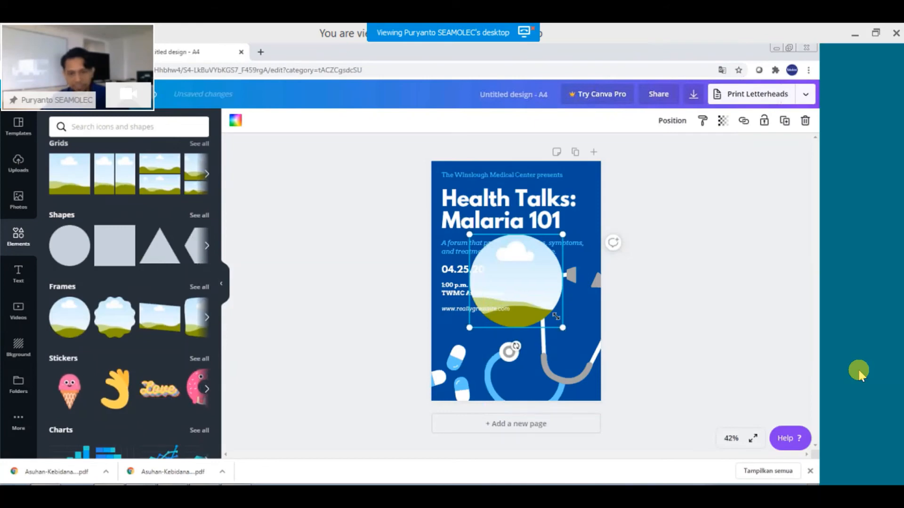
mouse_move(562, 328)
mouse_down()
mouse_move(530, 295)
mouse_move(554, 338)
mouse_up()
drag(576, 301, 461, 337)
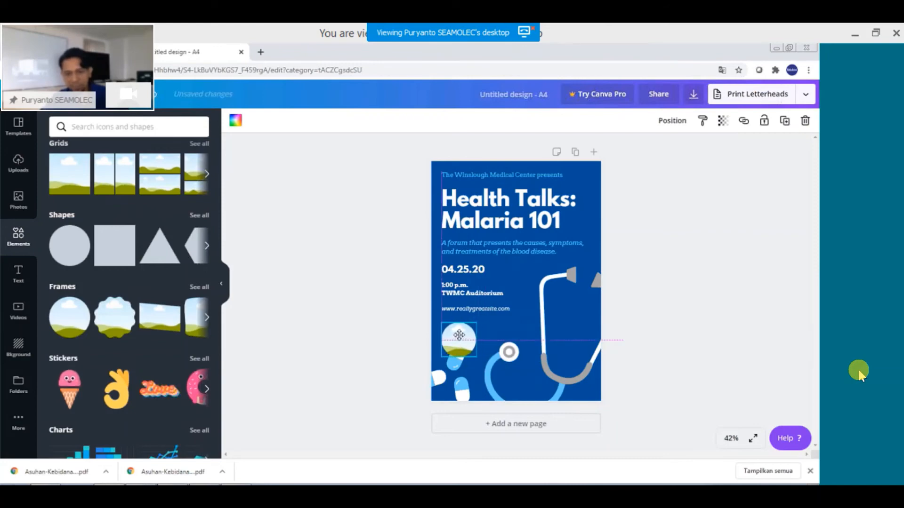
click(383, 325)
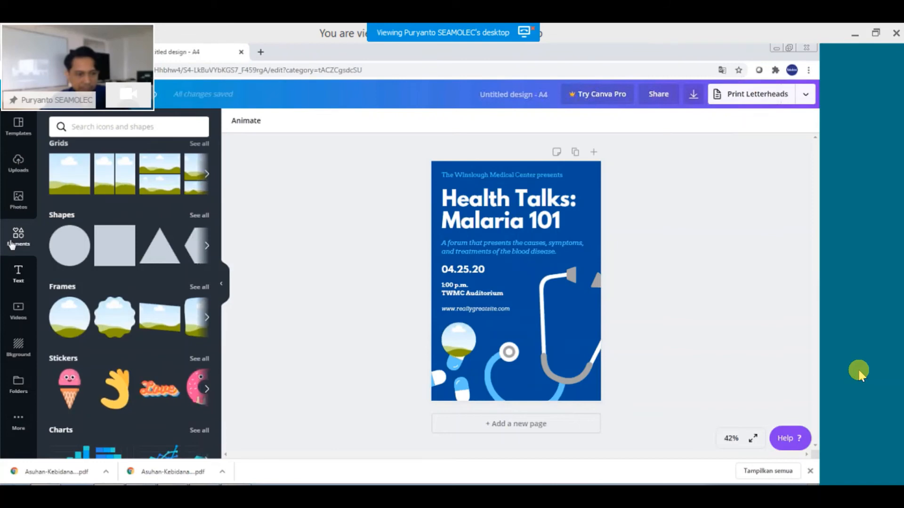
Find the photo of the presenter standing beside a projection screen among the uploaded images and place it in the circular frame.
click(18, 174)
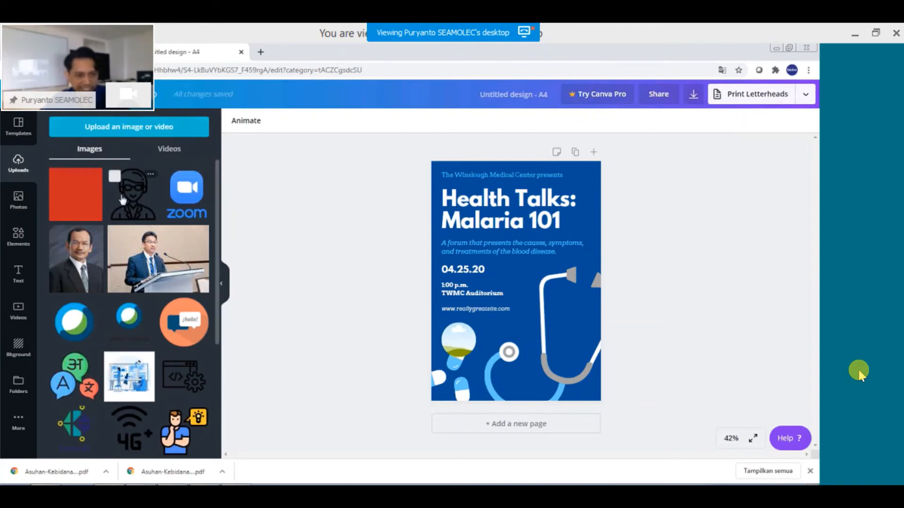
scroll(122, 200, down, 10)
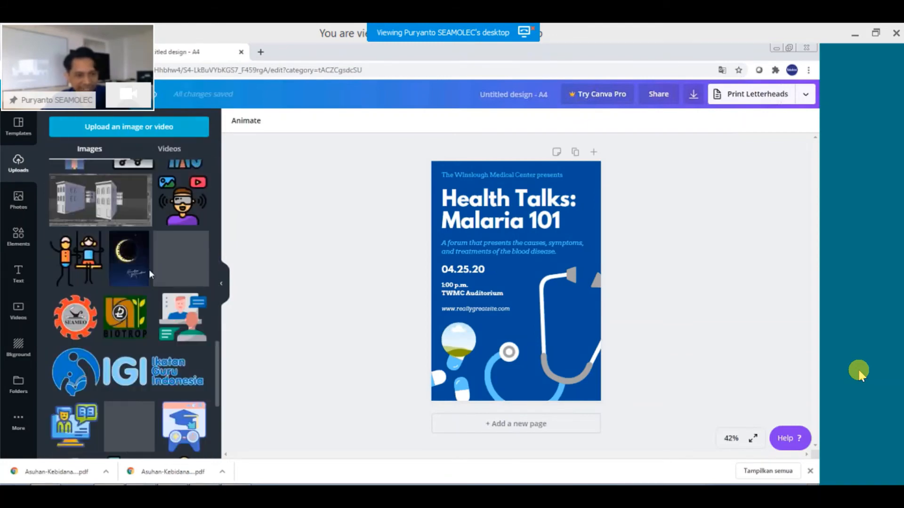
scroll(149, 271, down, 10)
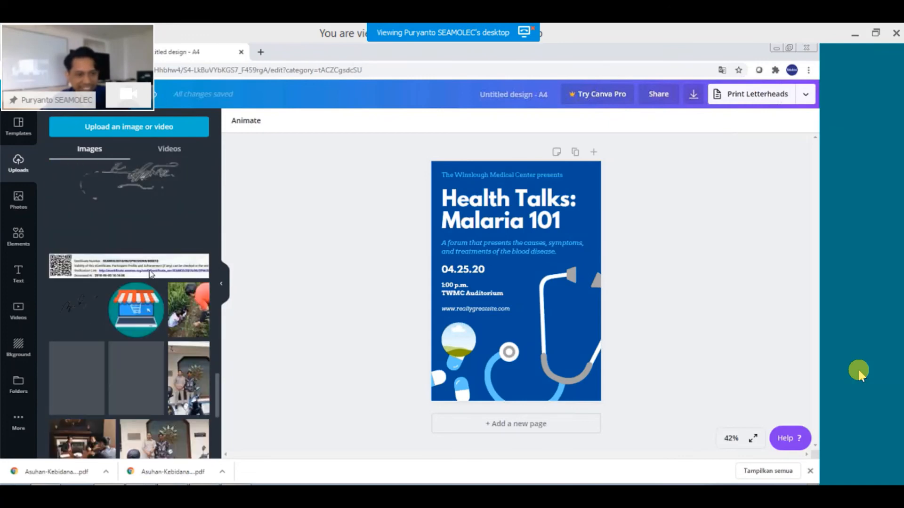
scroll(150, 273, down, 5)
scroll(150, 274, down, 10)
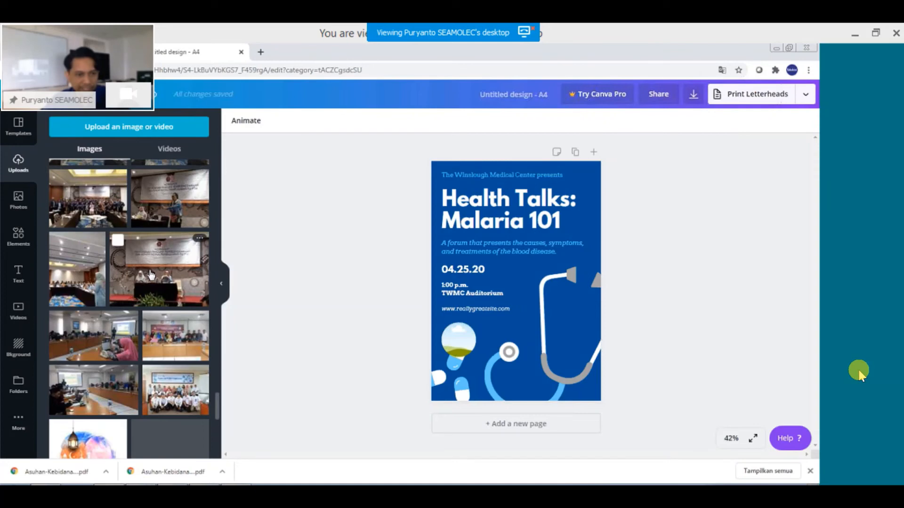
scroll(148, 273, down, 5)
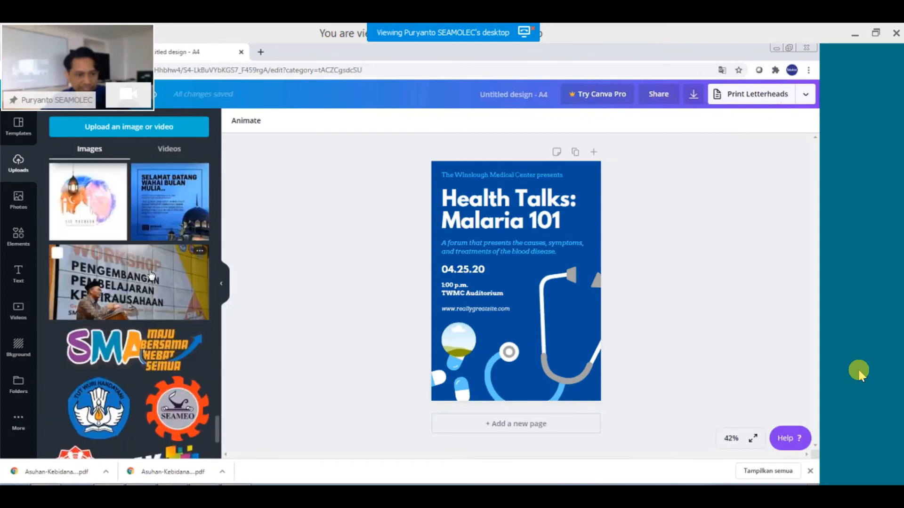
scroll(151, 276, down, 3)
click(147, 370)
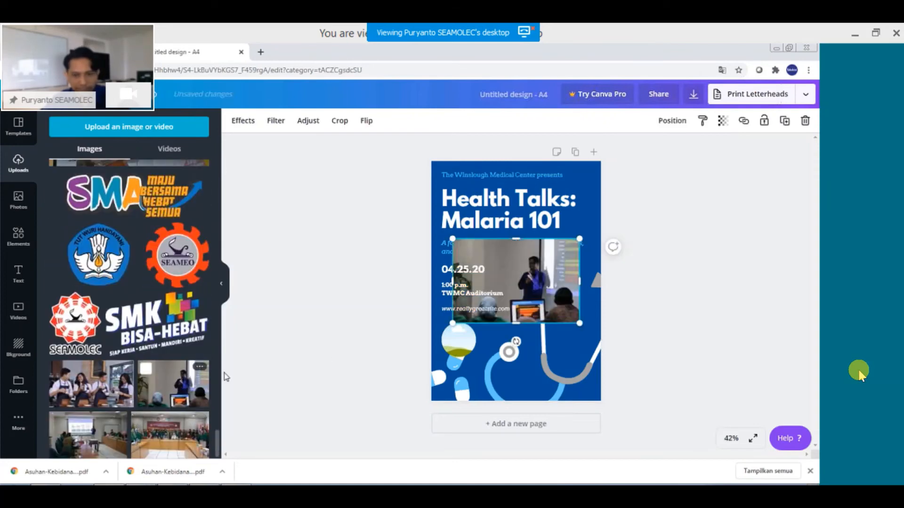
drag(550, 288, 422, 372)
Shrink the photo within the circular frame's crop so the standing presenter fills the circle, and apply the crop.
double_click(463, 344)
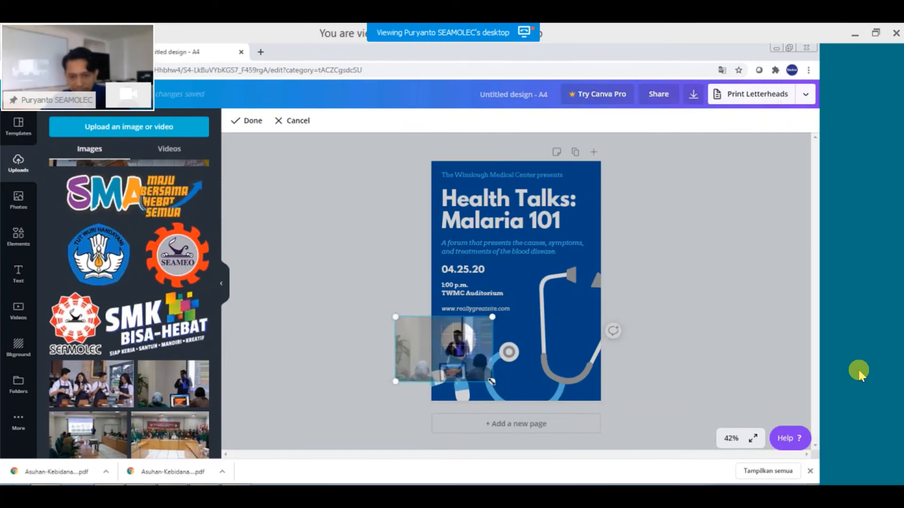
mouse_move(491, 381)
mouse_down()
mouse_move(529, 409)
mouse_move(476, 375)
mouse_up()
click(310, 340)
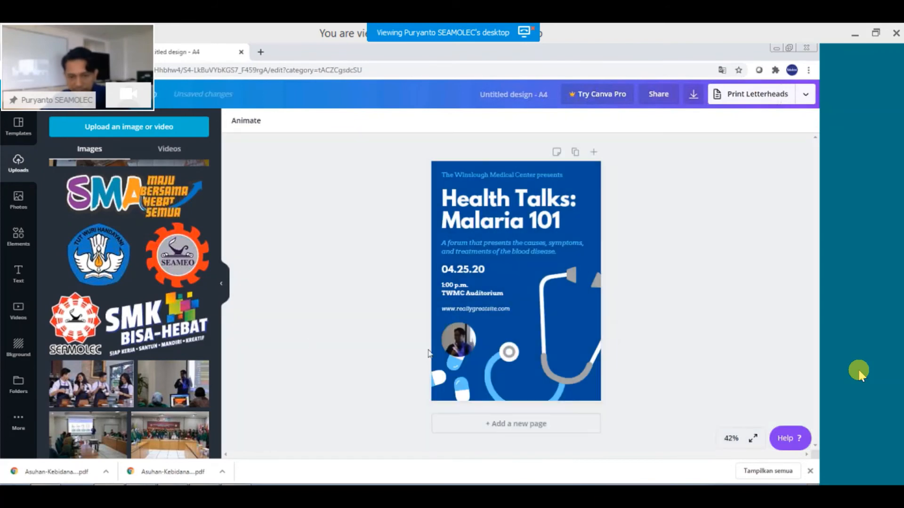
click(470, 346)
click(395, 340)
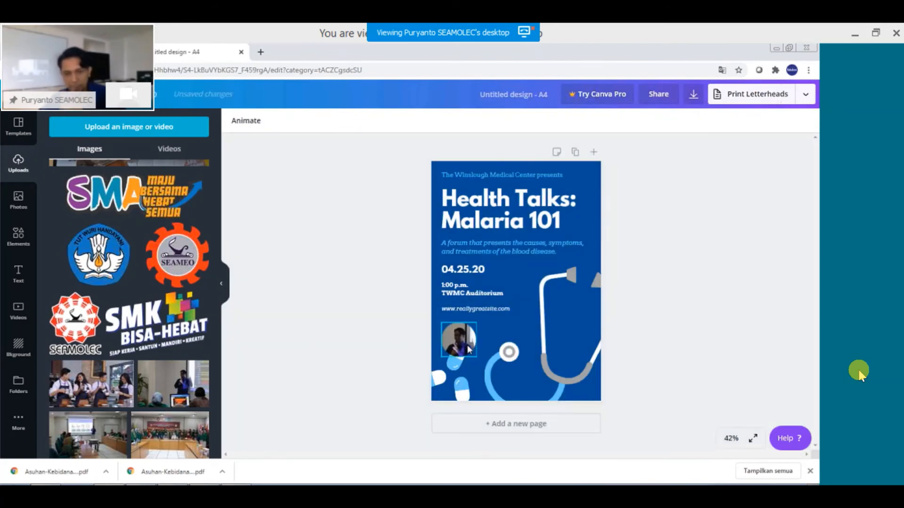
click(459, 339)
click(500, 339)
click(344, 357)
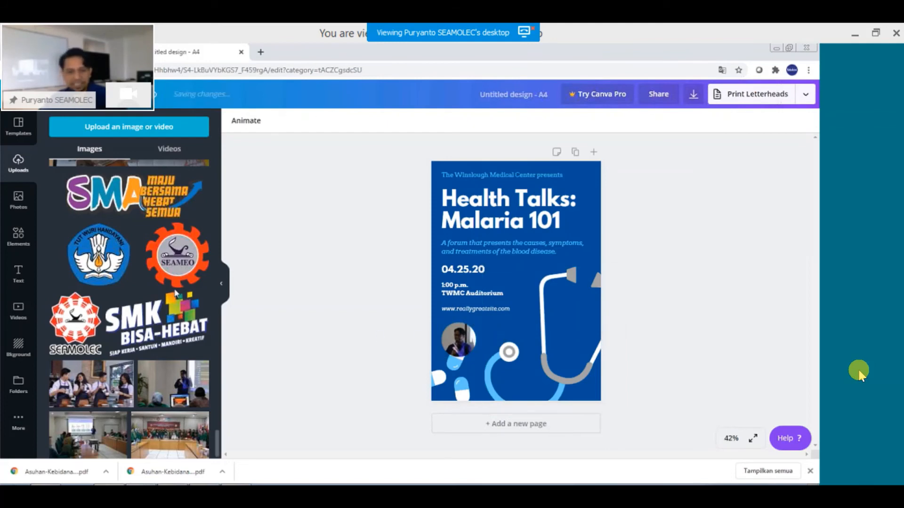
Add a subheading text with the speaker's name and place it directly beside the circular photo.
click(19, 276)
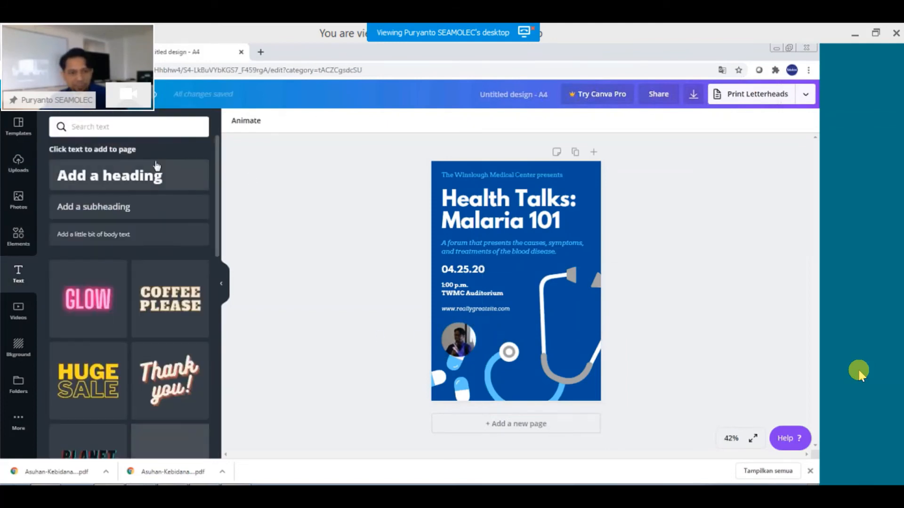
click(121, 213)
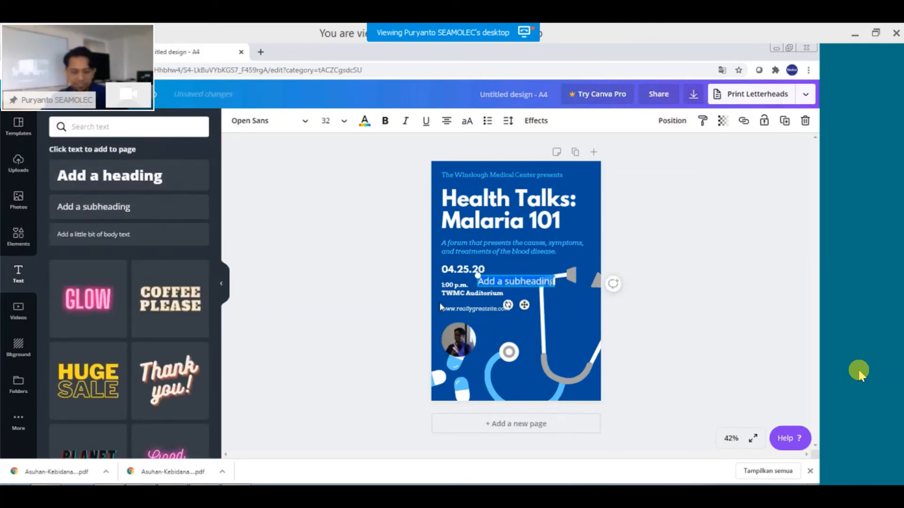
text(Puryanto)
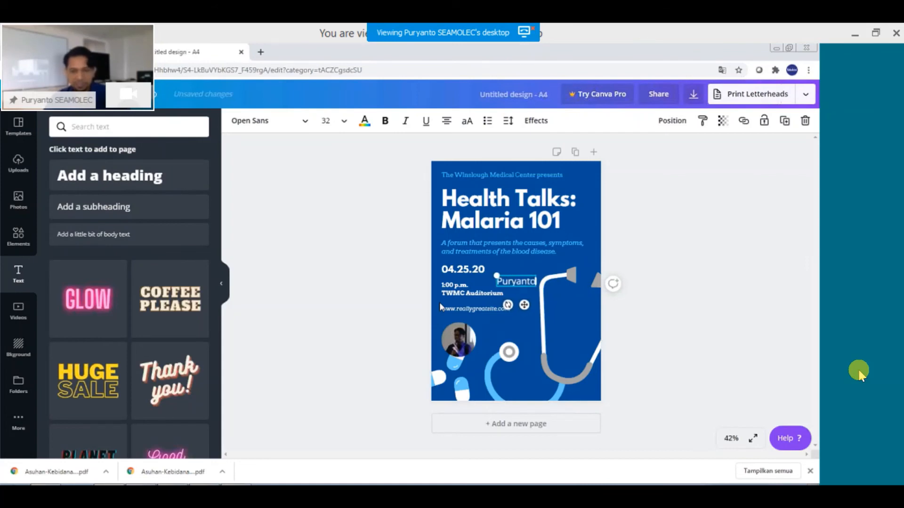
click(384, 303)
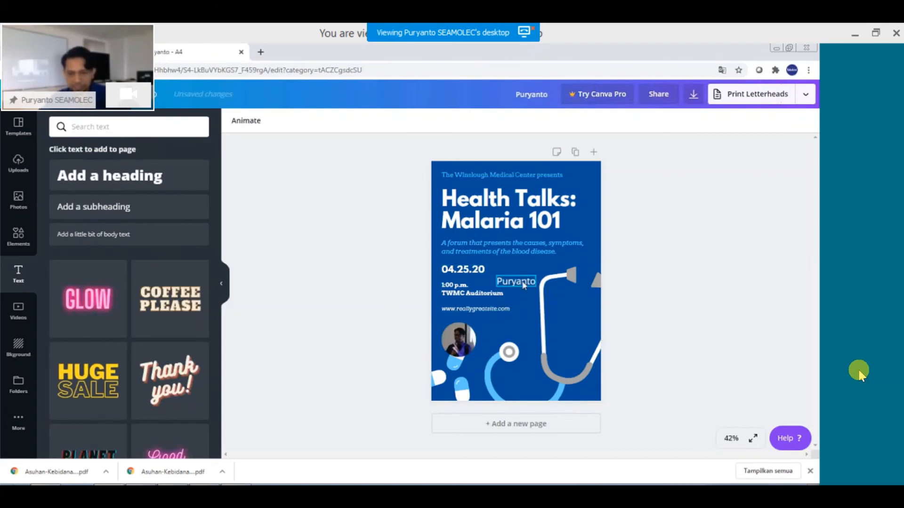
drag(520, 281, 505, 340)
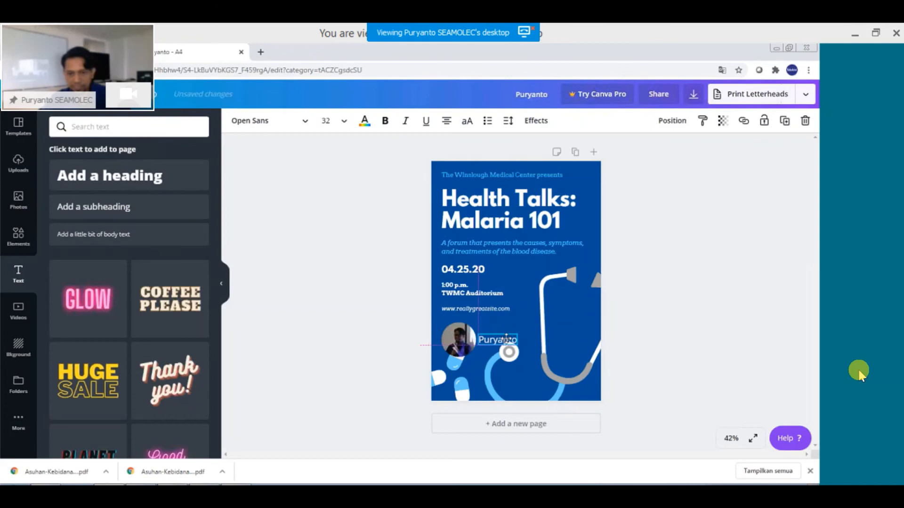
click(383, 323)
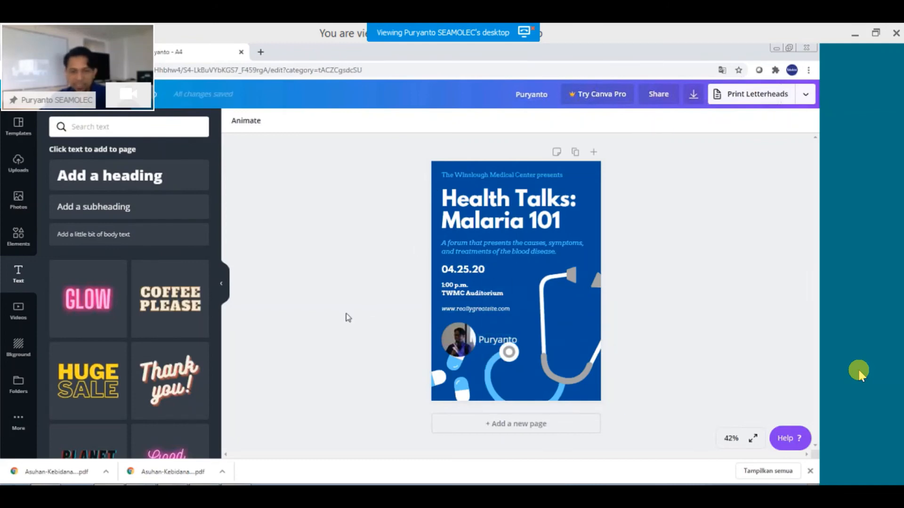
Duplicate the Health Talks poster page as a second page.
click(18, 126)
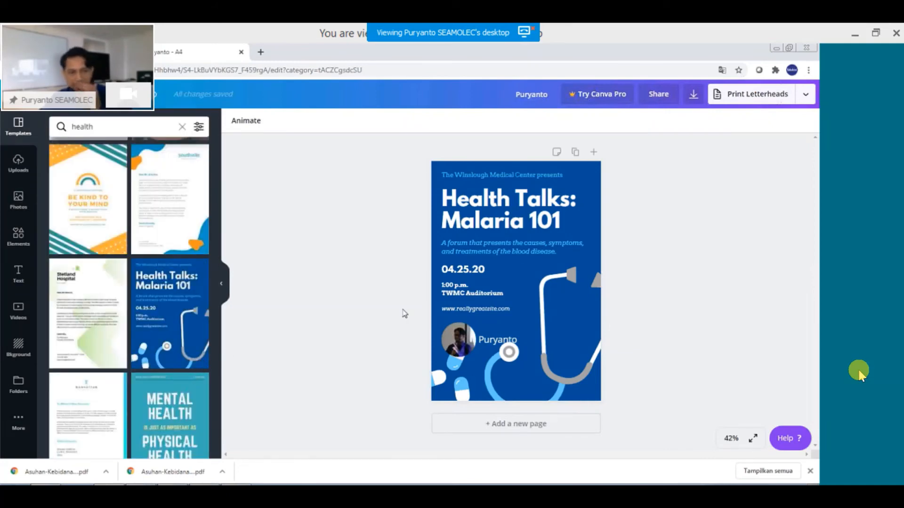
click(575, 152)
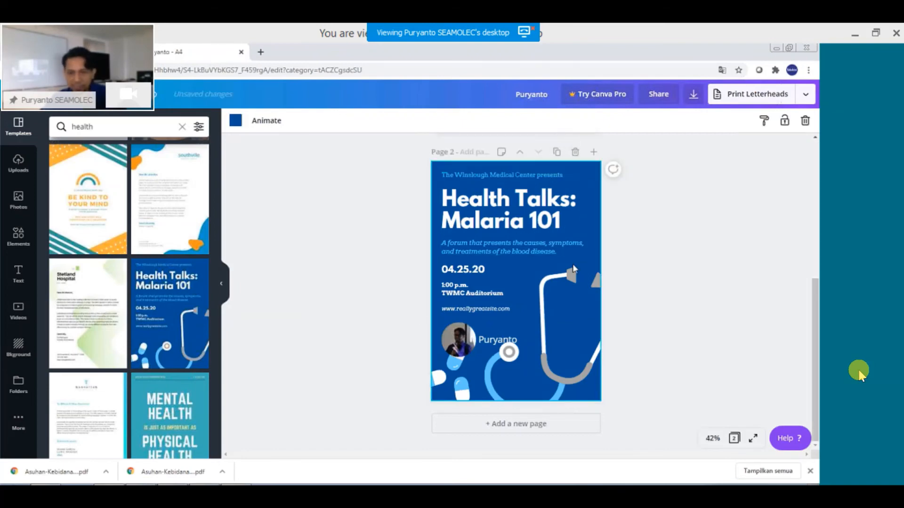
scroll(573, 264, up, 5)
scroll(571, 268, down, 4)
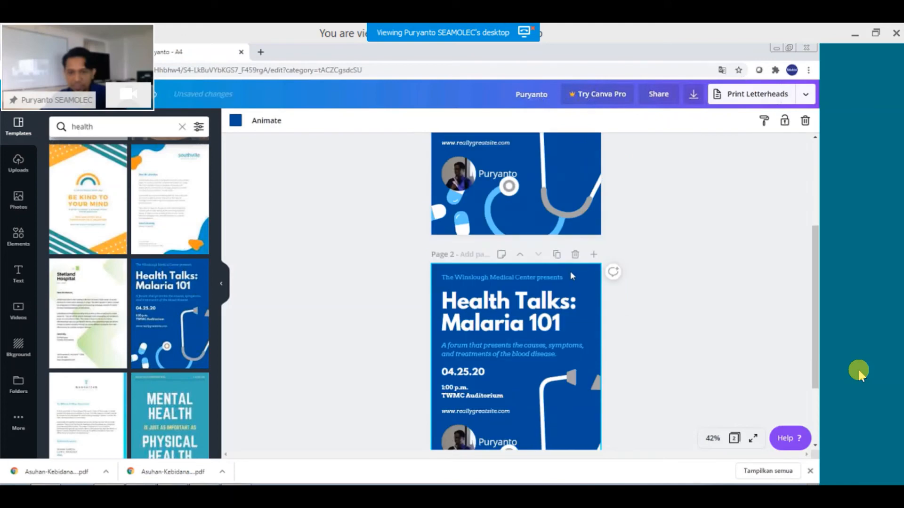
Delete the title, speaker's name, circular photo, website, time, venue and date from page 2.
click(538, 273)
key(Delete)
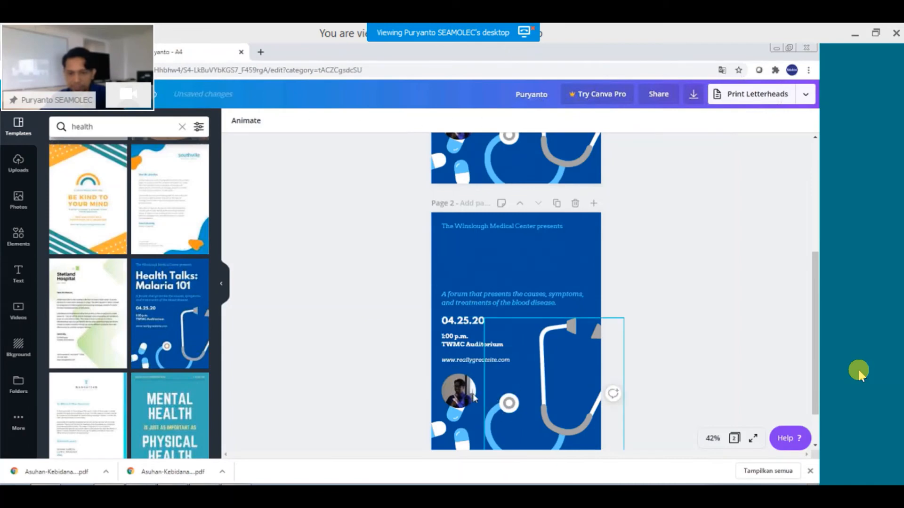
click(461, 394)
key(Delete)
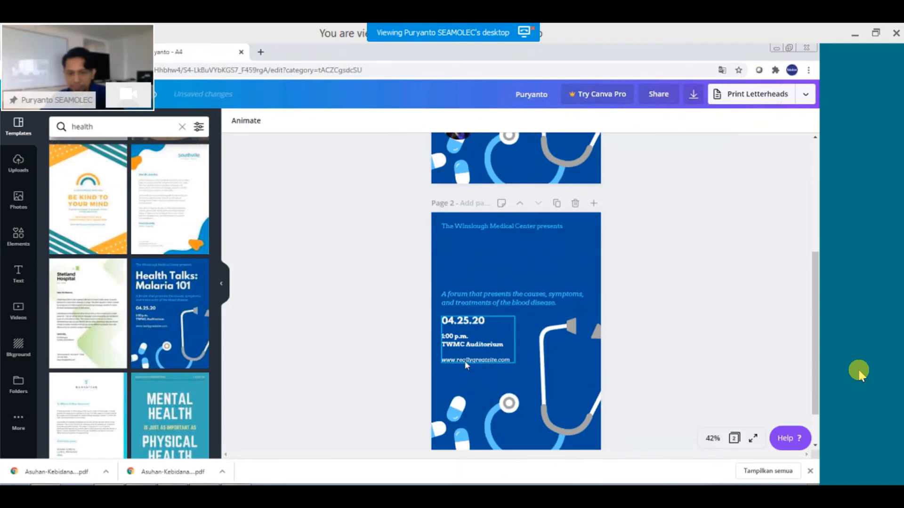
click(465, 361)
key(Delete)
click(474, 340)
key(Delete)
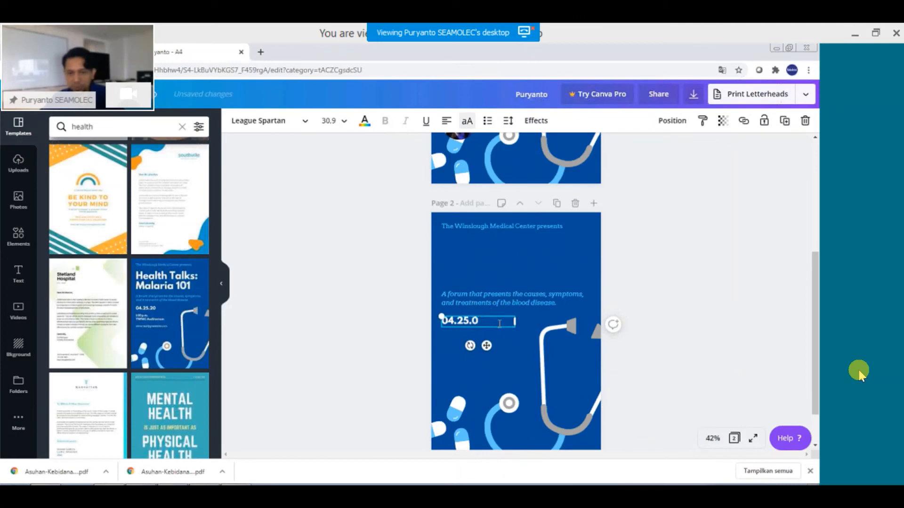
key(Escape)
key(Delete)
Delete the forum description and the "The Winslough Medical Center presents" line from page 2.
click(478, 303)
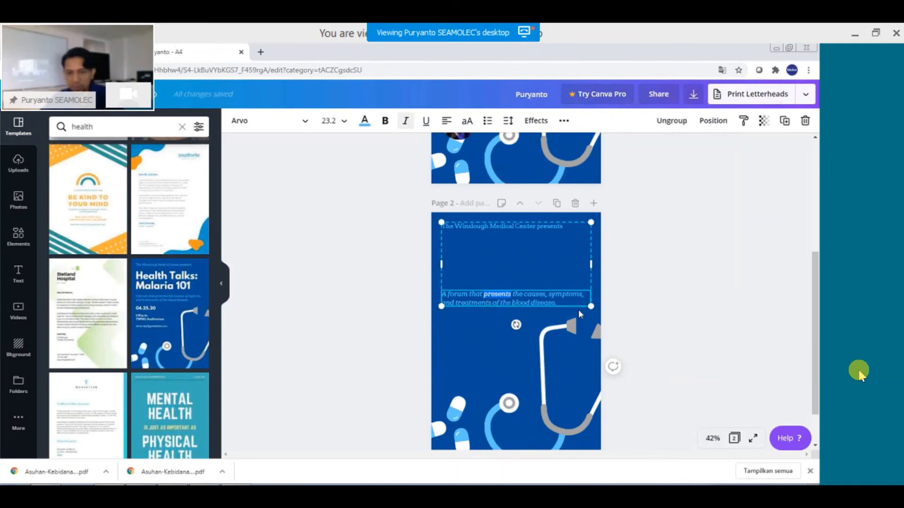
drag(570, 302, 454, 294)
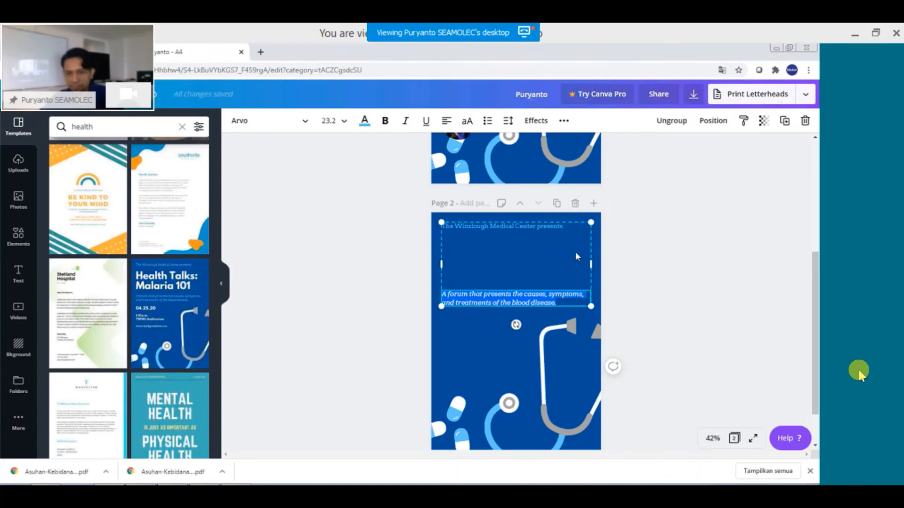
drag(591, 222, 567, 236)
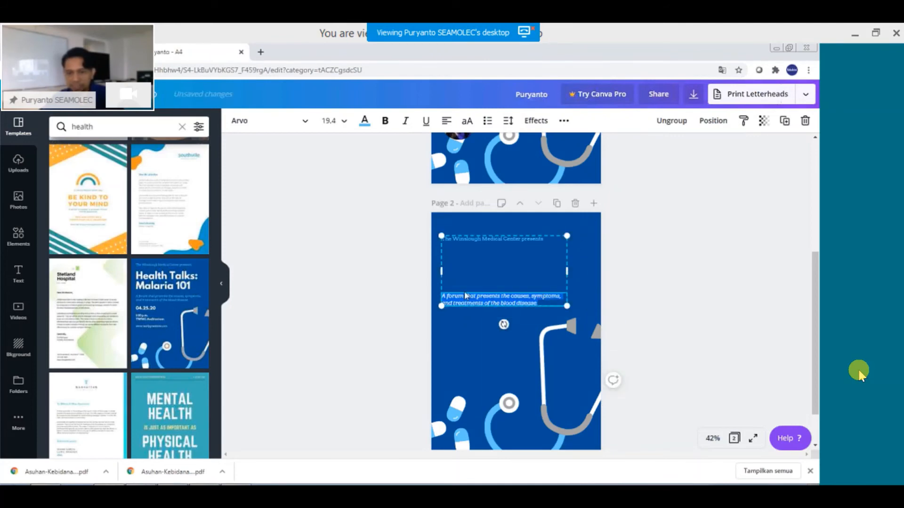
click(469, 340)
click(470, 302)
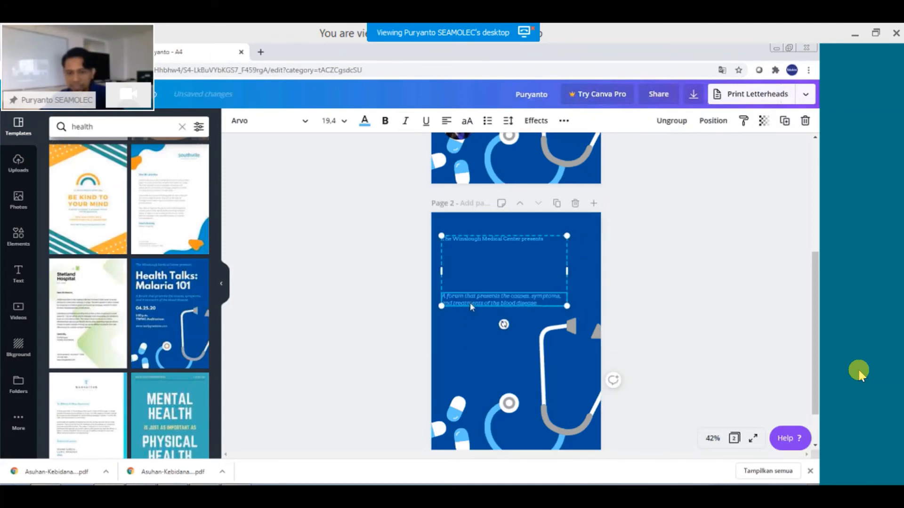
key(Delete)
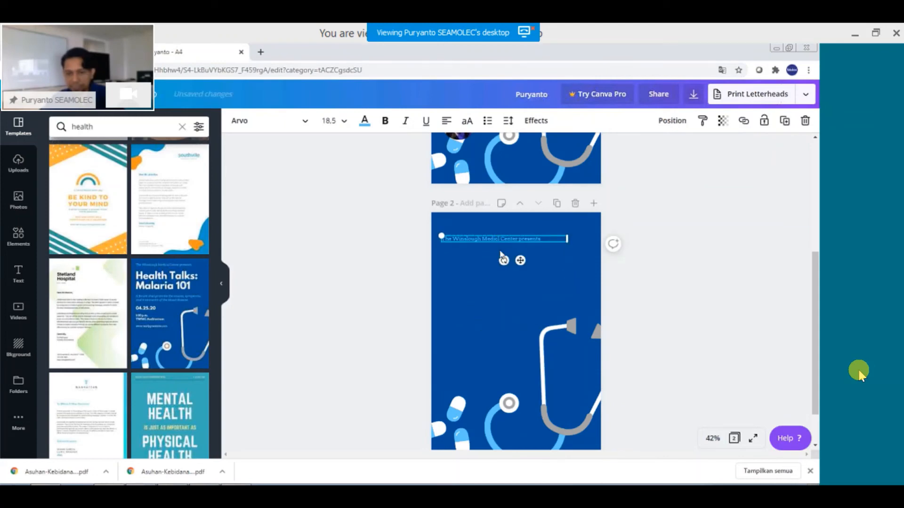
click(370, 274)
click(448, 239)
key(Delete)
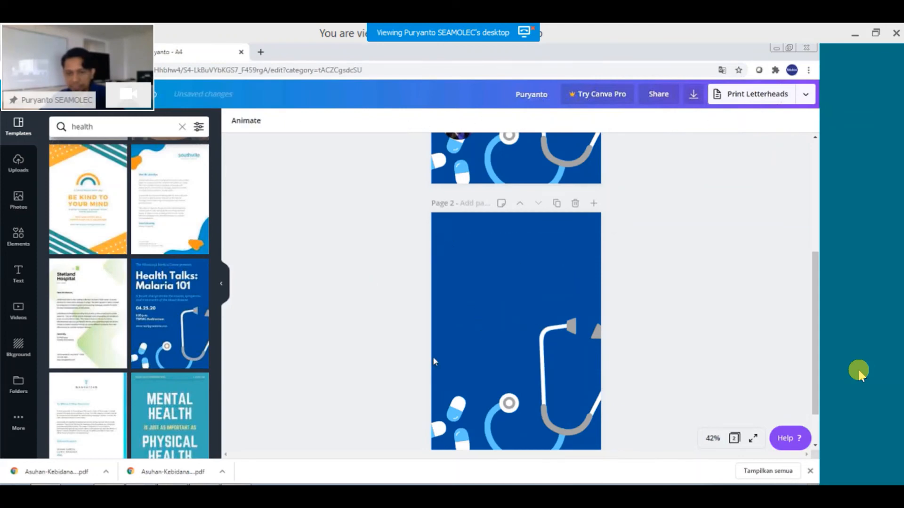
Shrink the stethoscope graphic on page 2 and move it into the page's bottom-right corner.
click(494, 415)
drag(494, 414, 492, 328)
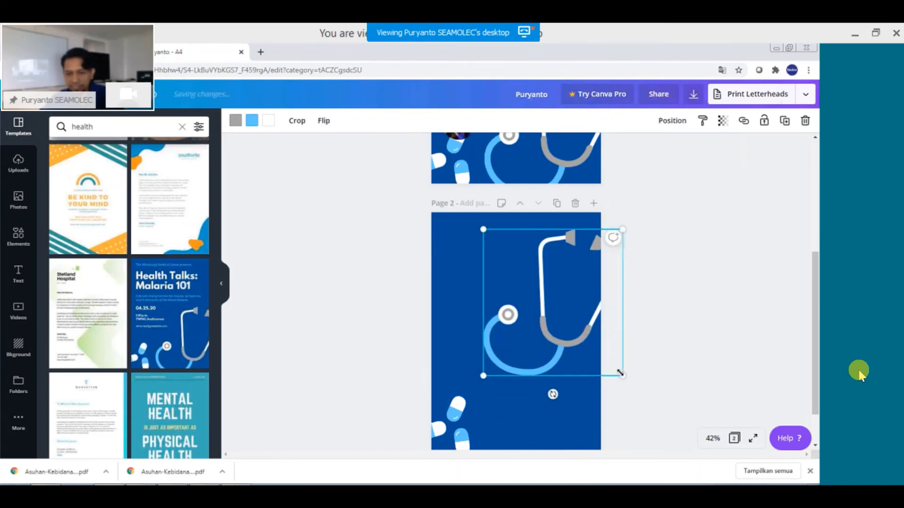
drag(567, 299, 591, 430)
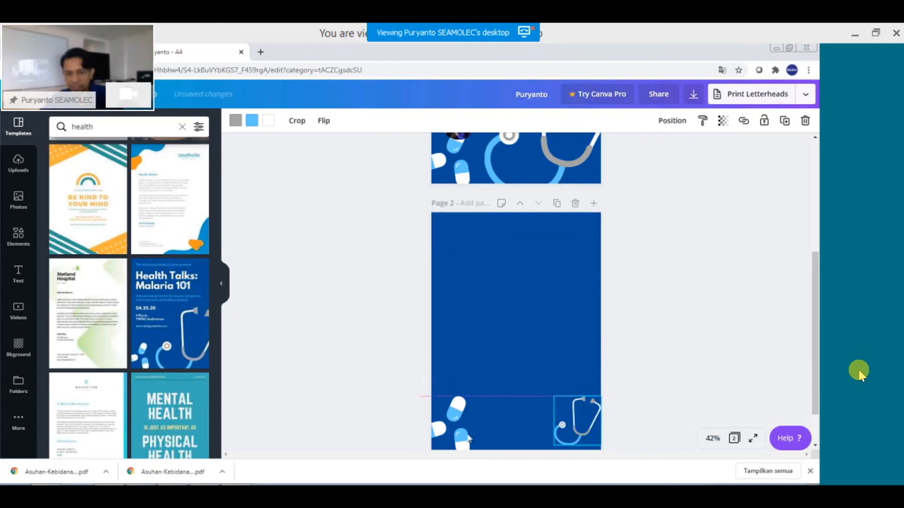
Shrink the pills graphic on page 2 and repeat it along the page's top edge, rotating the rightmost copy.
click(461, 425)
drag(461, 425, 589, 248)
drag(599, 282, 580, 234)
click(574, 271)
click(504, 252)
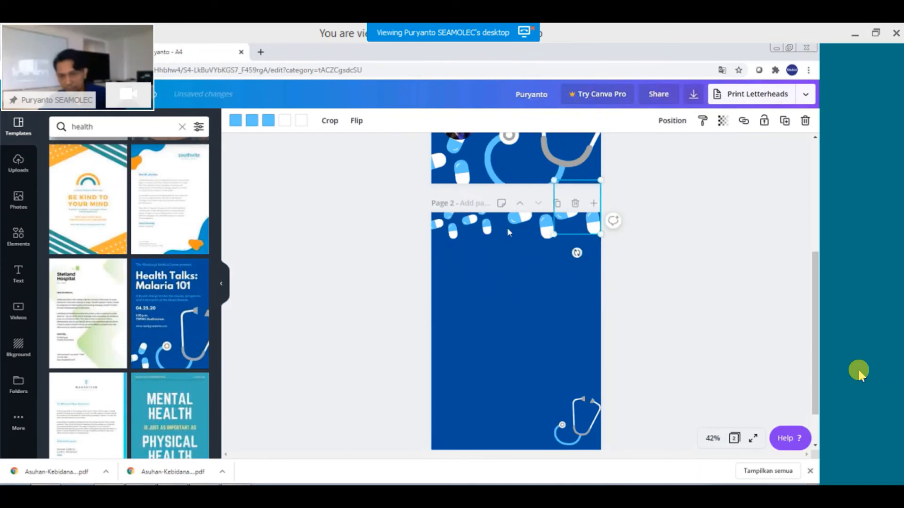
key(ctrl+z)
drag(530, 257, 485, 228)
click(576, 225)
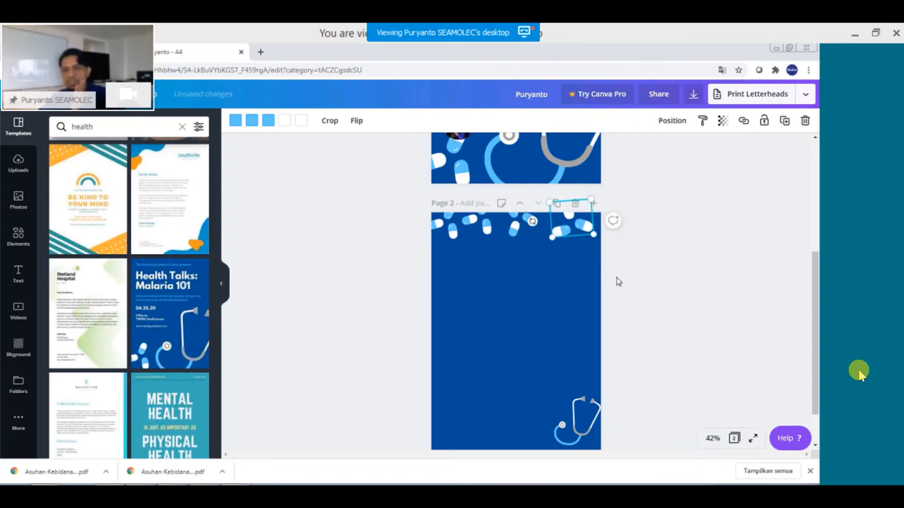
click(609, 292)
scroll(501, 348, up, 2)
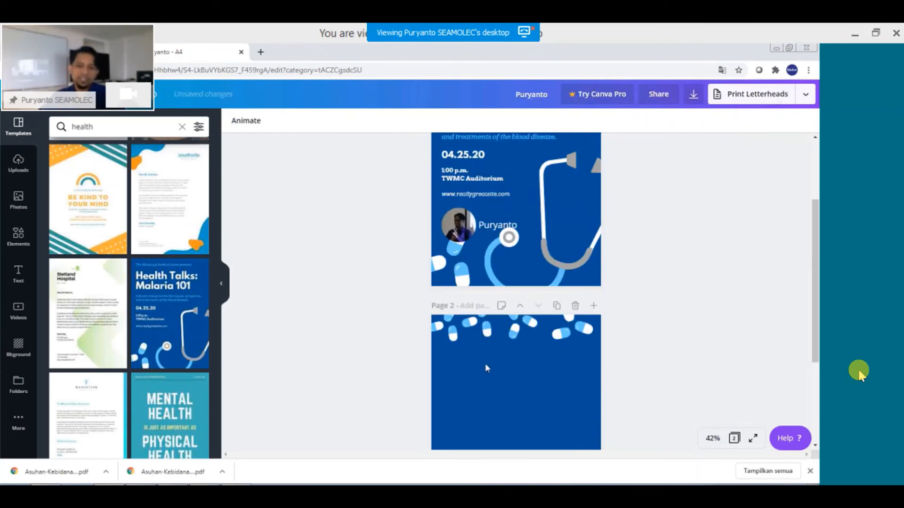
scroll(524, 404, down, 3)
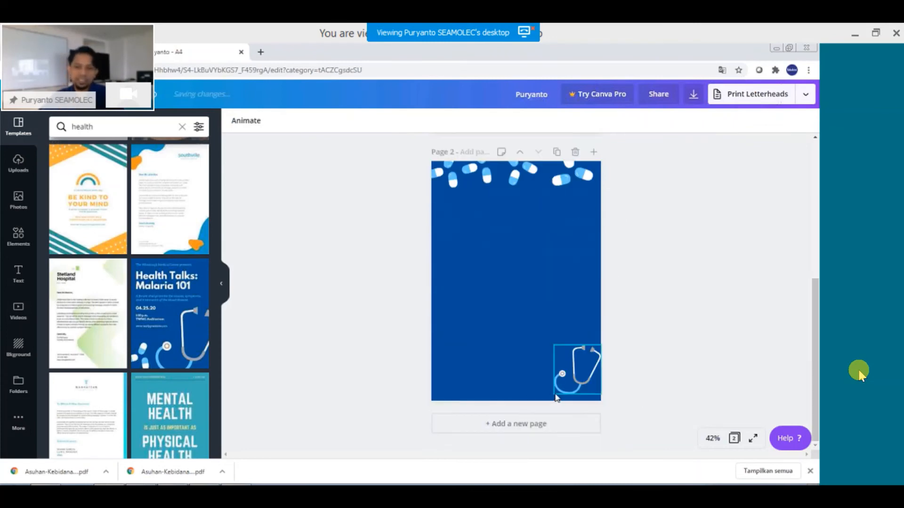
click(519, 287)
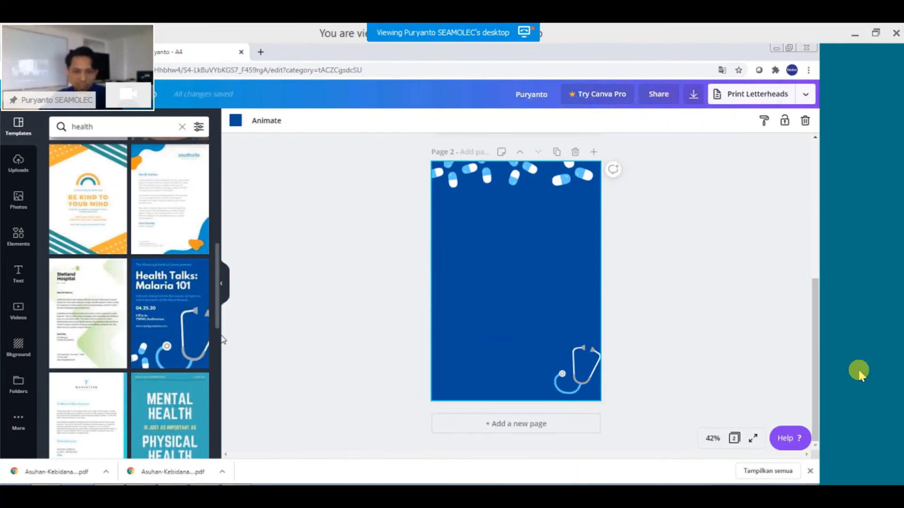
Open the Embeds app and place the cursor in its web link field.
click(20, 428)
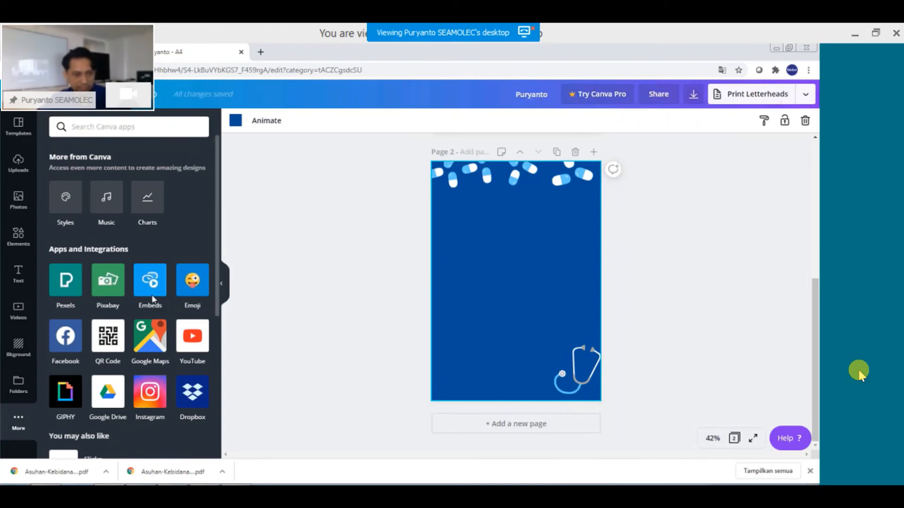
click(150, 283)
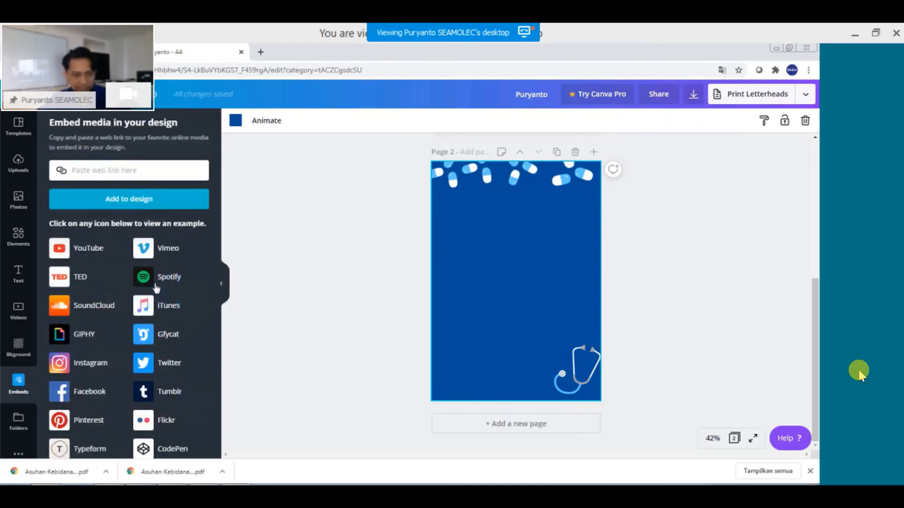
click(111, 170)
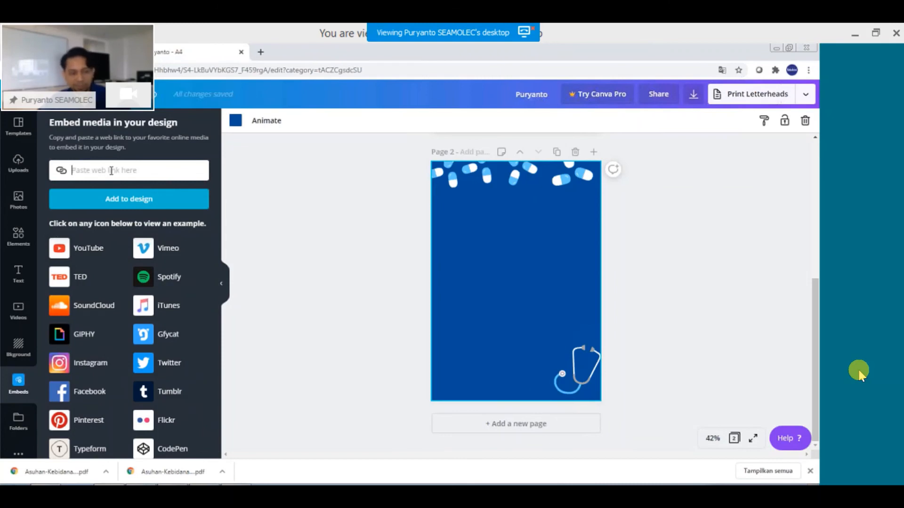
Open YouTube in a new browser tab and search for "kesehatan udara".
click(260, 52)
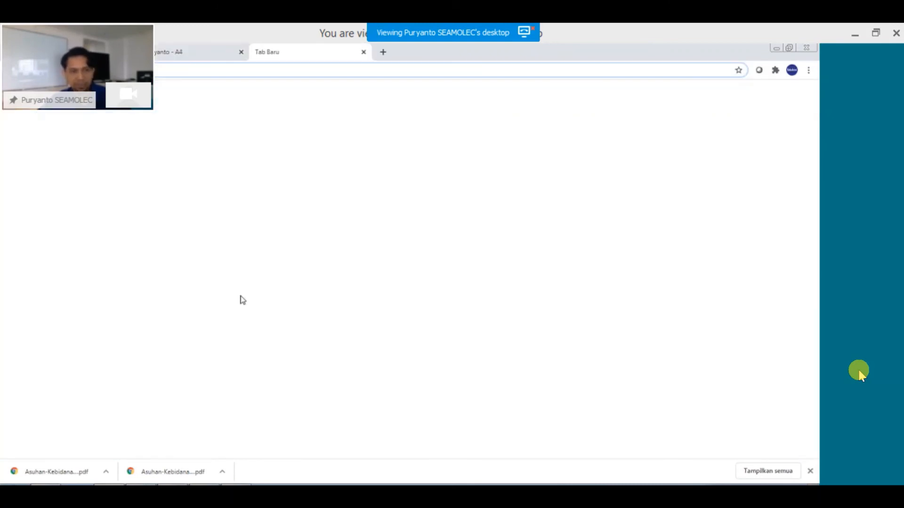
click(403, 299)
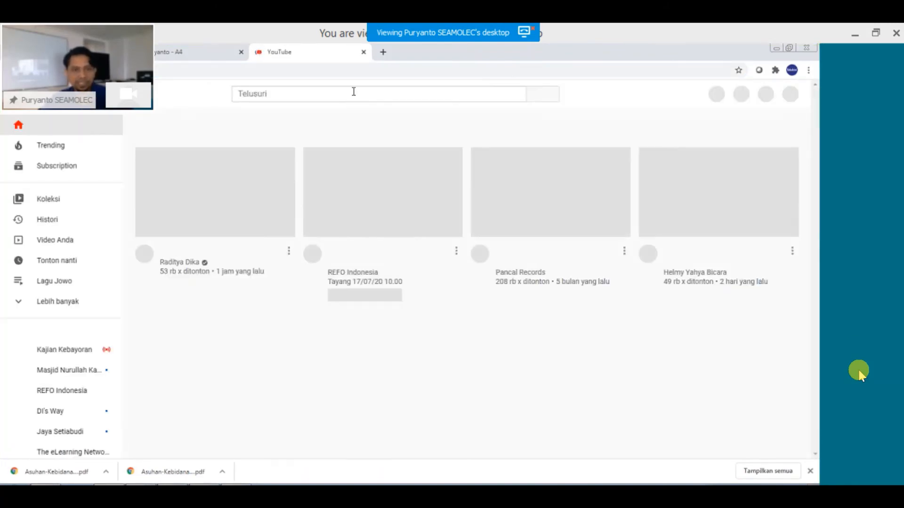
click(354, 91)
text(ke)
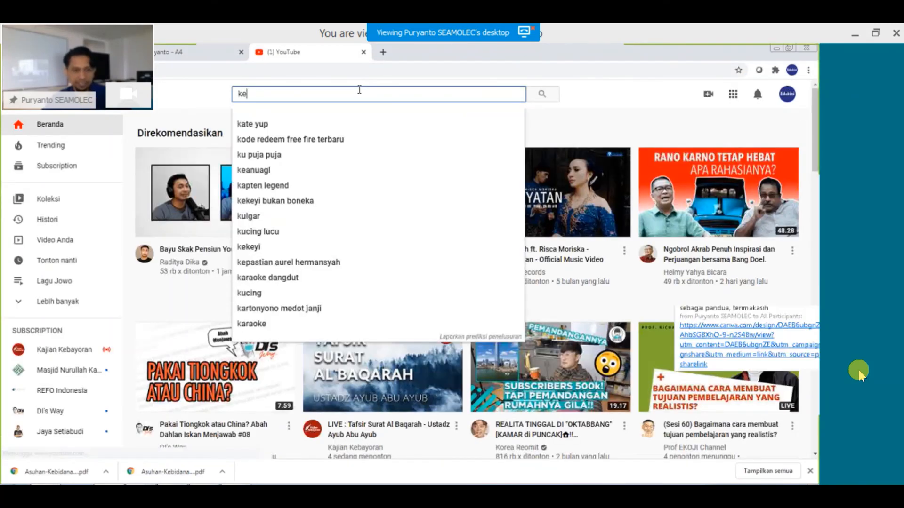
text(sehatan udara)
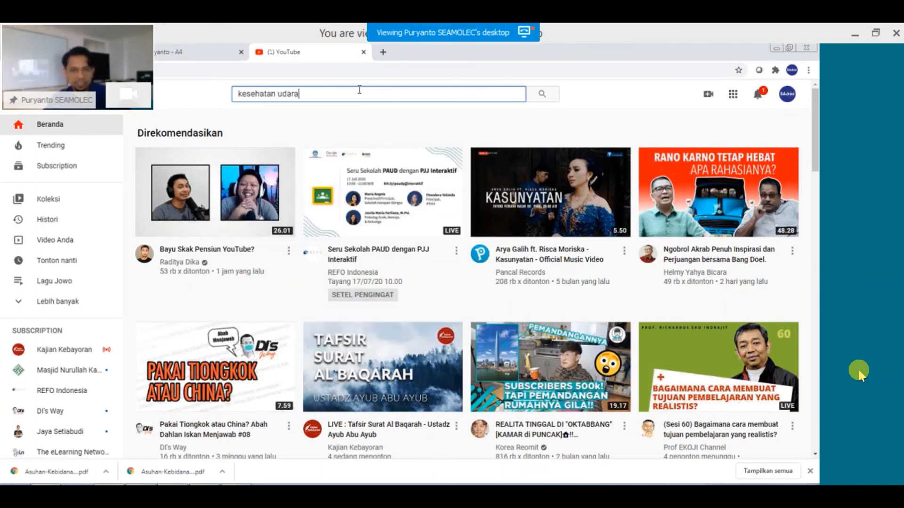
key(Return)
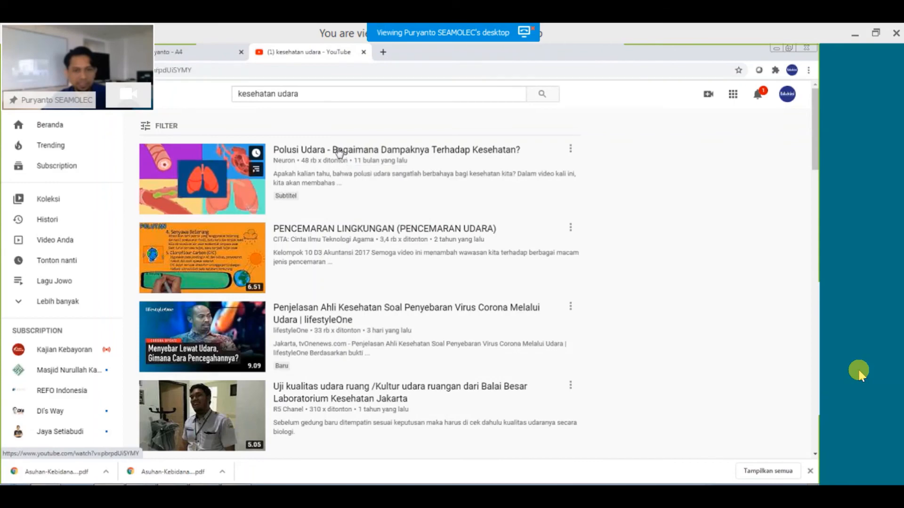
Open the video "Polusi Udara - Bagaimana Dampaknya Terhadap Kesehatan?", pause it and copy its share link.
click(339, 155)
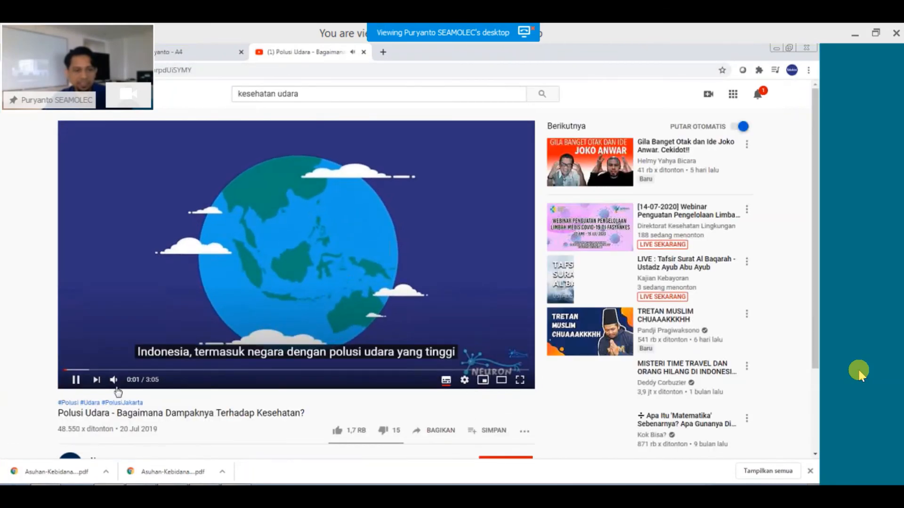
click(99, 348)
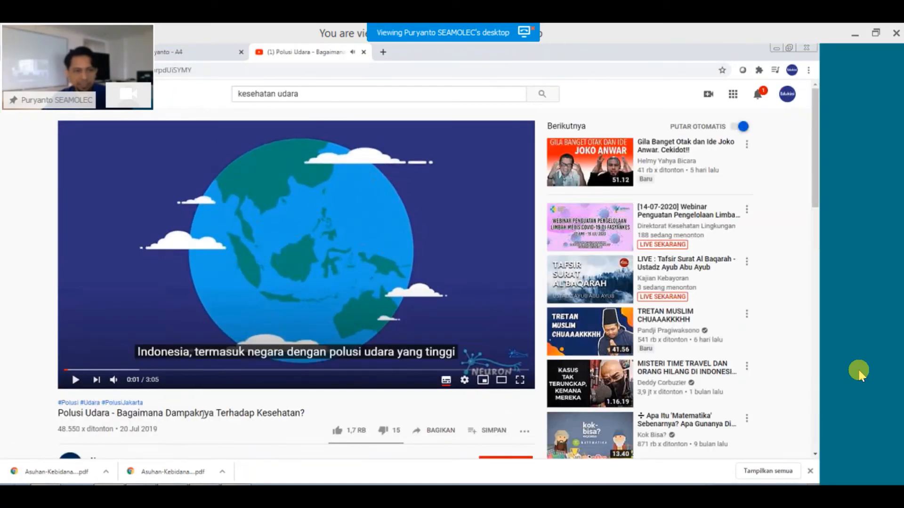
click(438, 431)
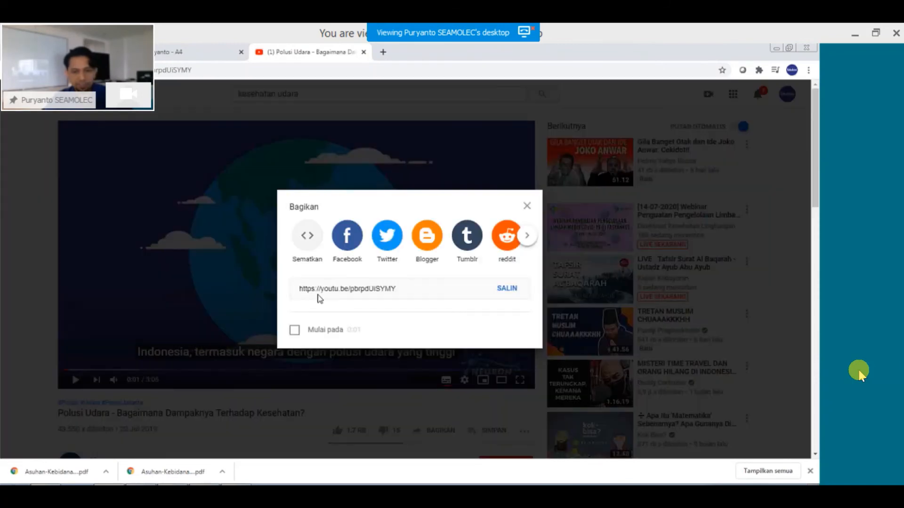
click(516, 294)
key(ctrl+c)
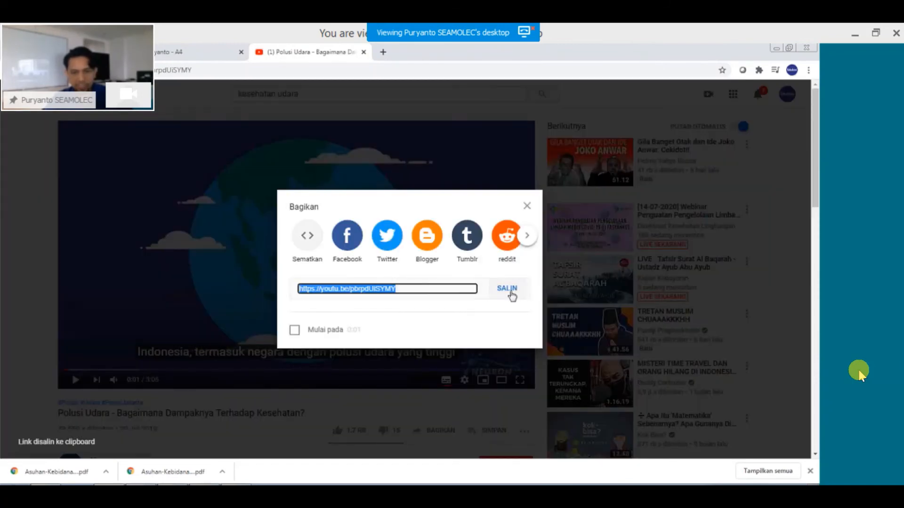
click(527, 210)
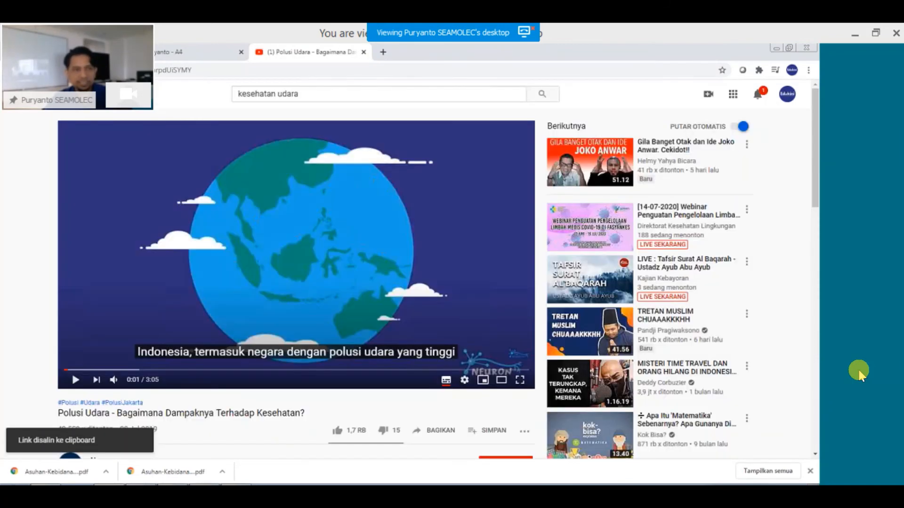
Return to the Canva design and embed the copied YouTube link on page 2.
click(159, 45)
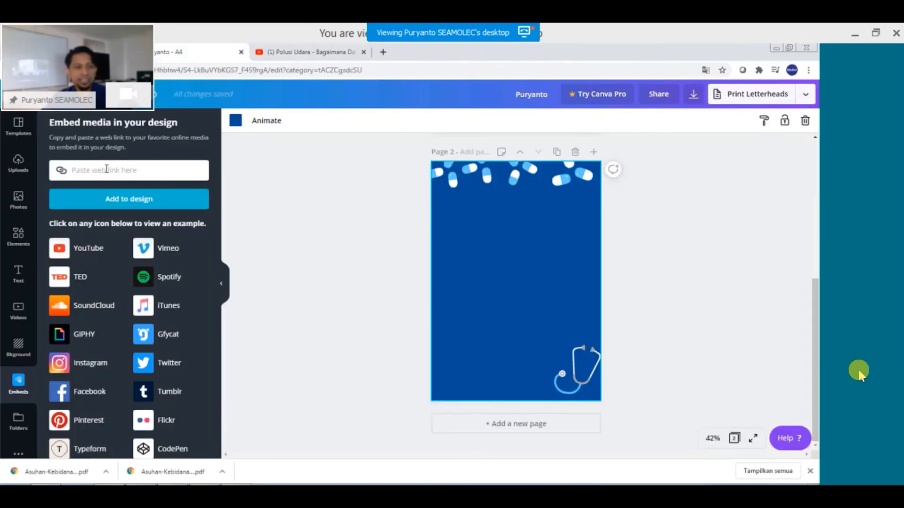
key(ctrl+v)
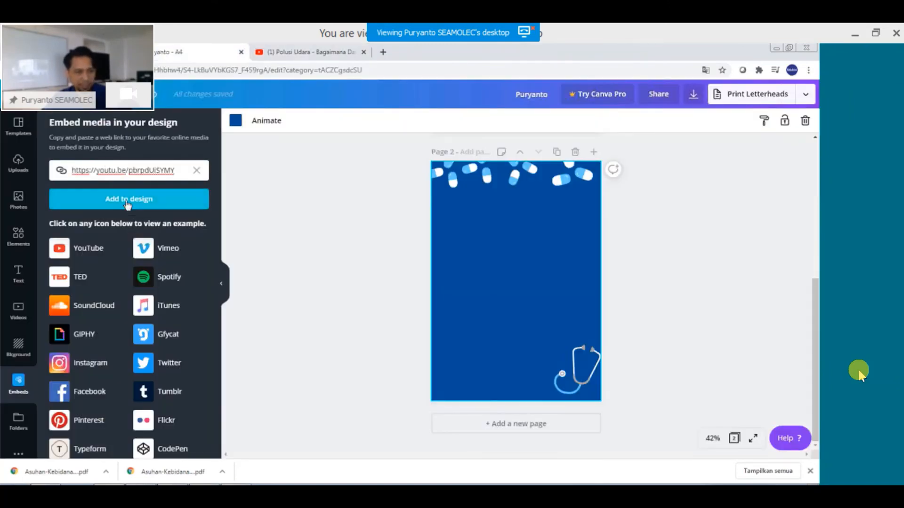
click(132, 203)
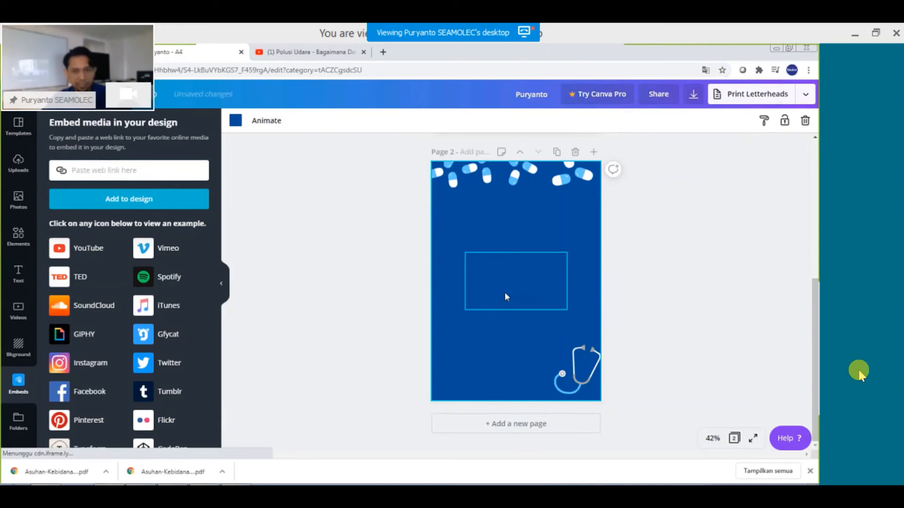
Move the embedded video beneath the pills on page 2 and enlarge it to the full page width.
drag(482, 247, 465, 192)
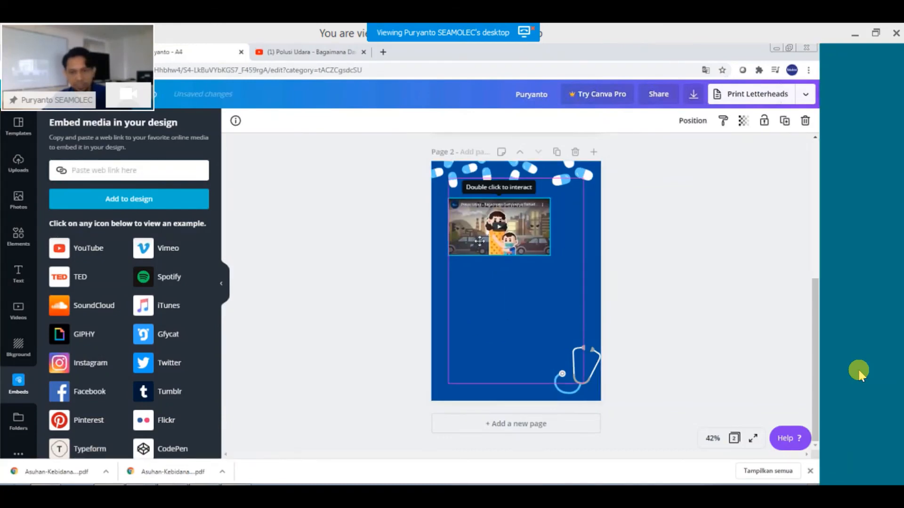
drag(554, 258, 585, 299)
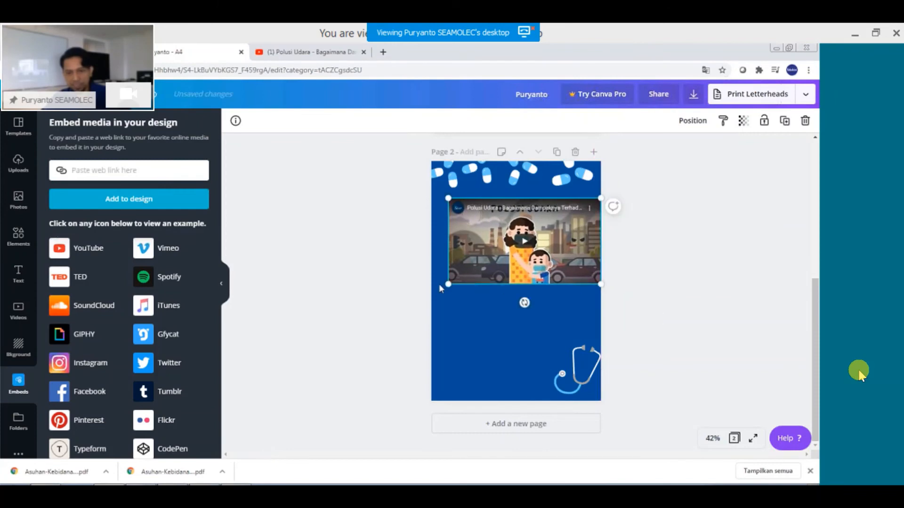
drag(446, 285, 431, 294)
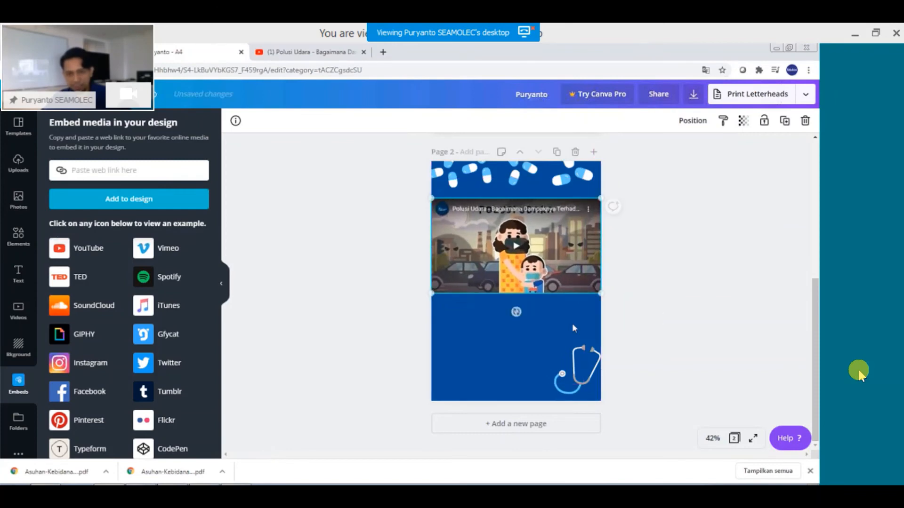
click(648, 337)
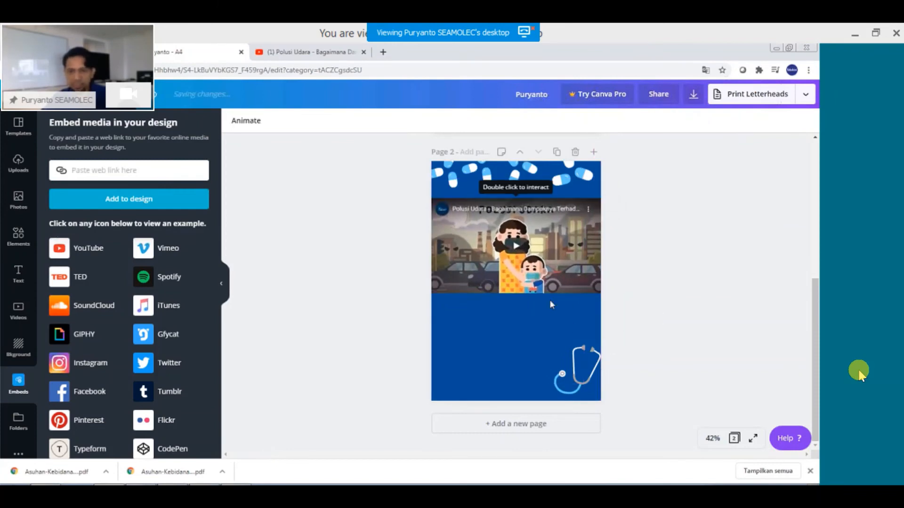
click(540, 323)
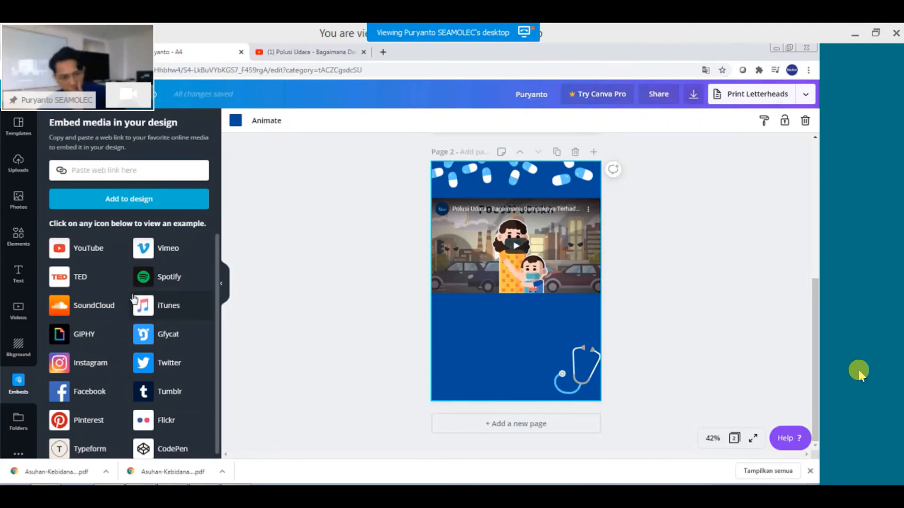
scroll(209, 384, down, 1)
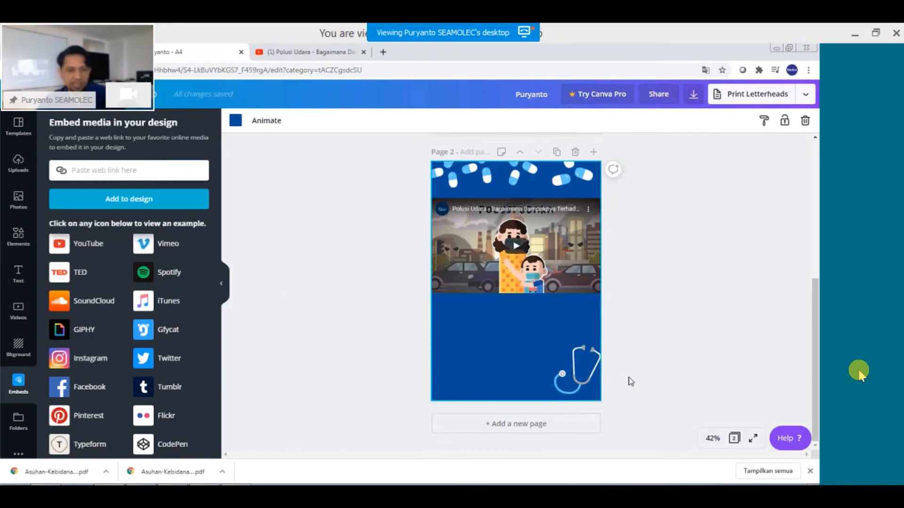
click(363, 361)
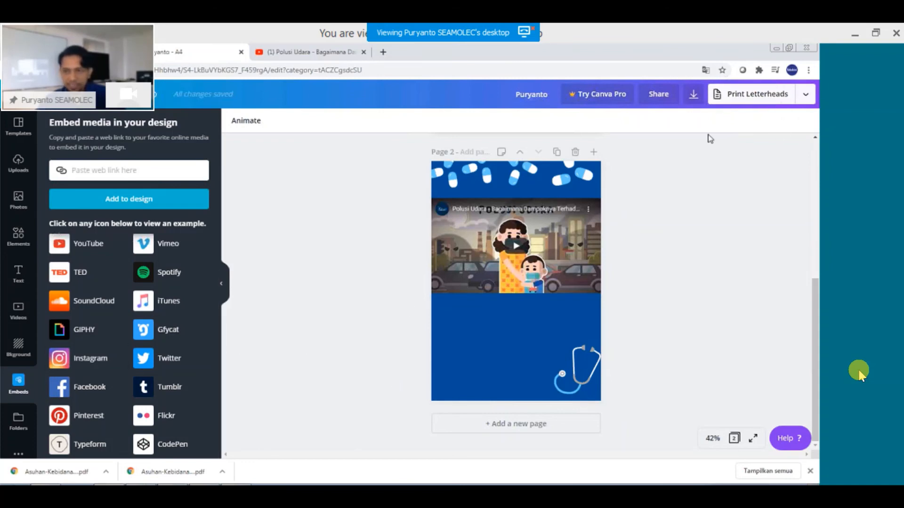
Add the illustration of a standing doctor in a white coat from the Coronavirus elements collection to page 2.
click(18, 236)
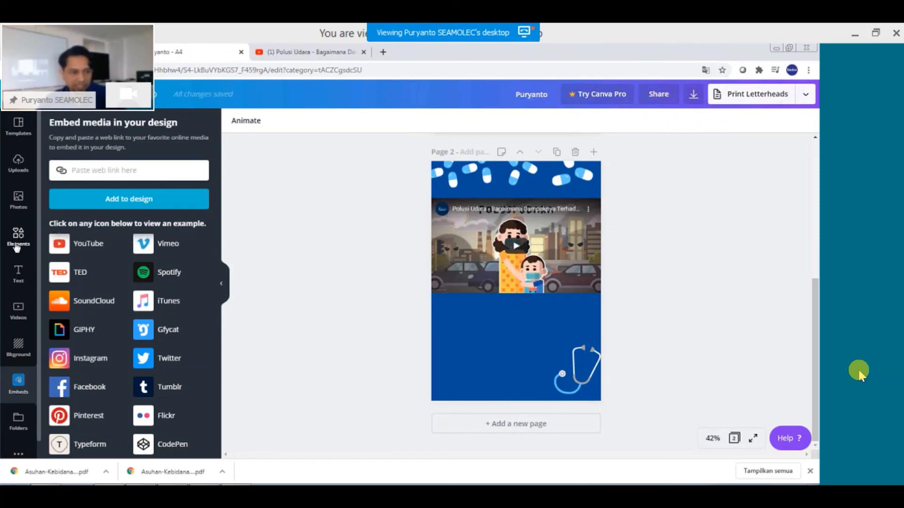
scroll(171, 341, down, 8)
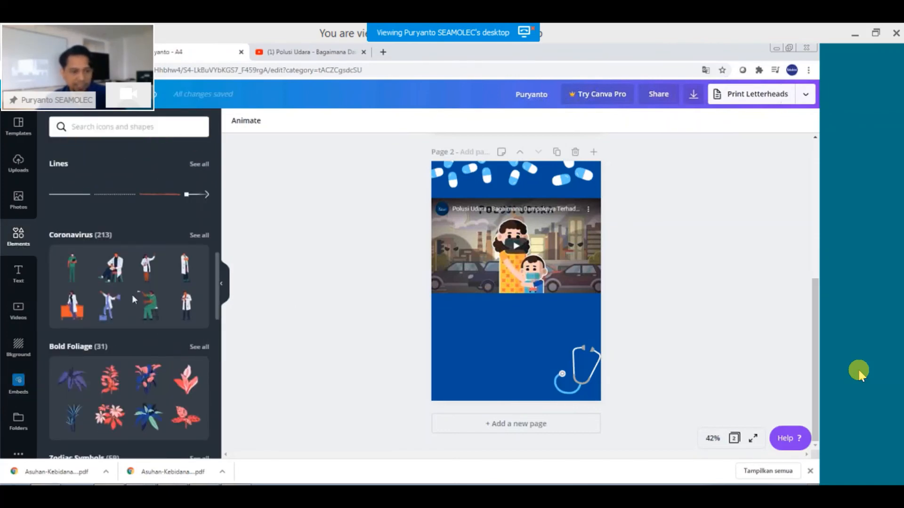
click(199, 235)
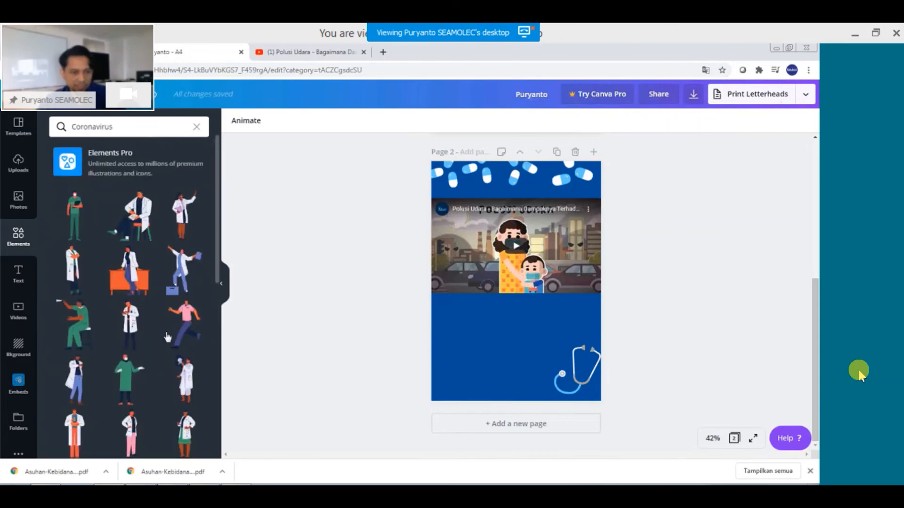
scroll(172, 295, down, 1)
scroll(178, 298, down, 1)
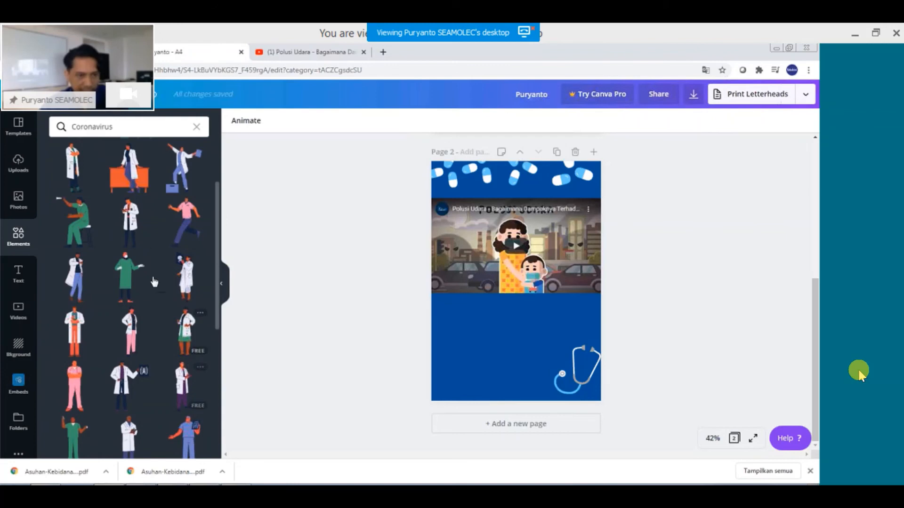
click(128, 229)
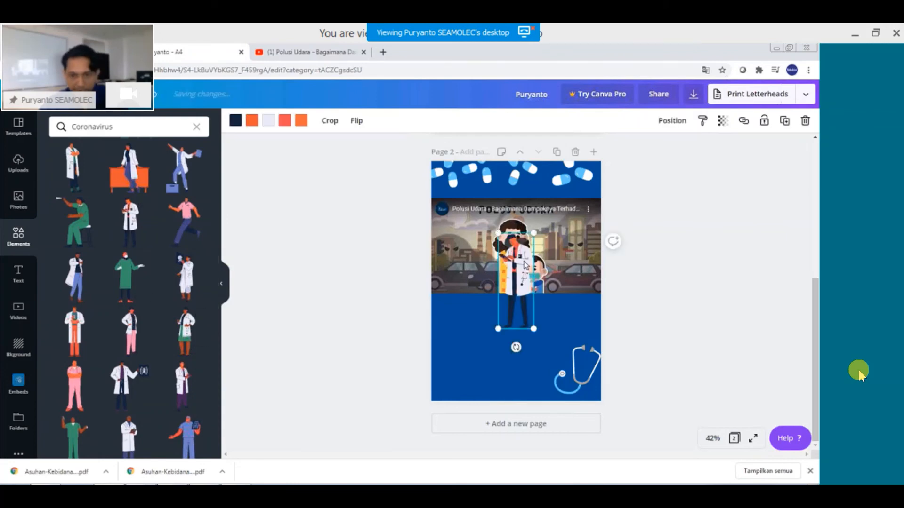
Move the doctor illustration below the video, just beside the stethoscope on page 2.
drag(527, 266, 532, 330)
click(405, 331)
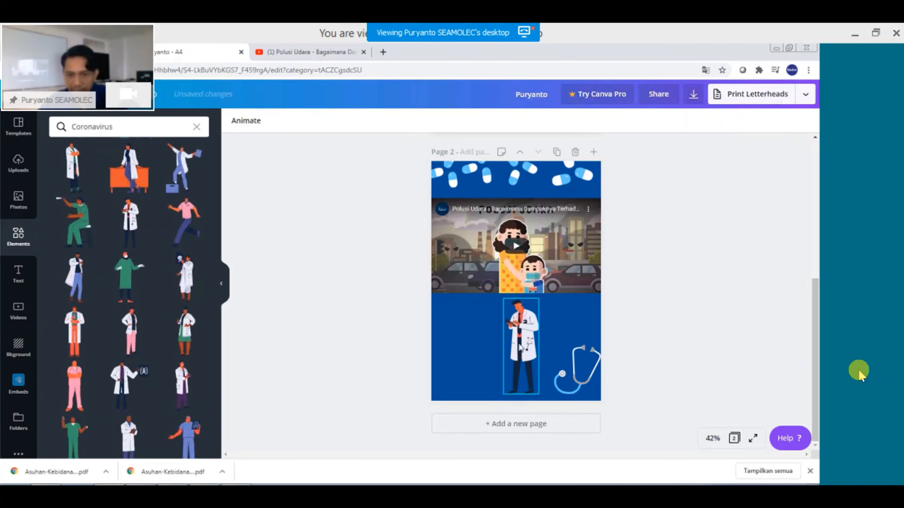
drag(525, 350, 536, 350)
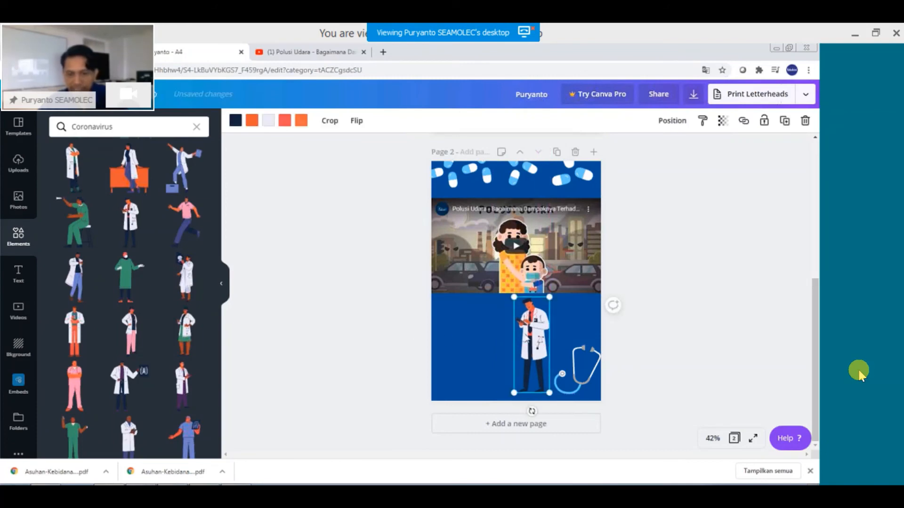
Add the subheading "klik info covid 19" to page 2 and place it below the video, beside the doctor illustration.
click(18, 273)
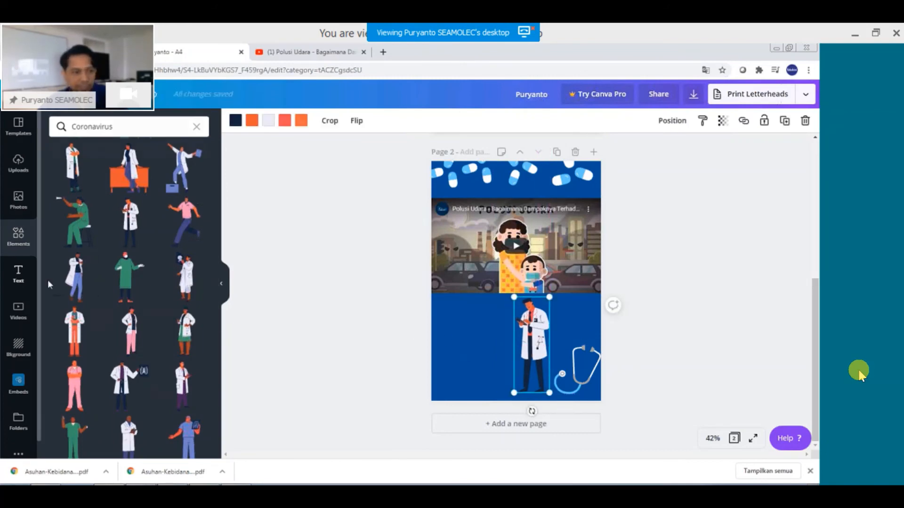
click(115, 208)
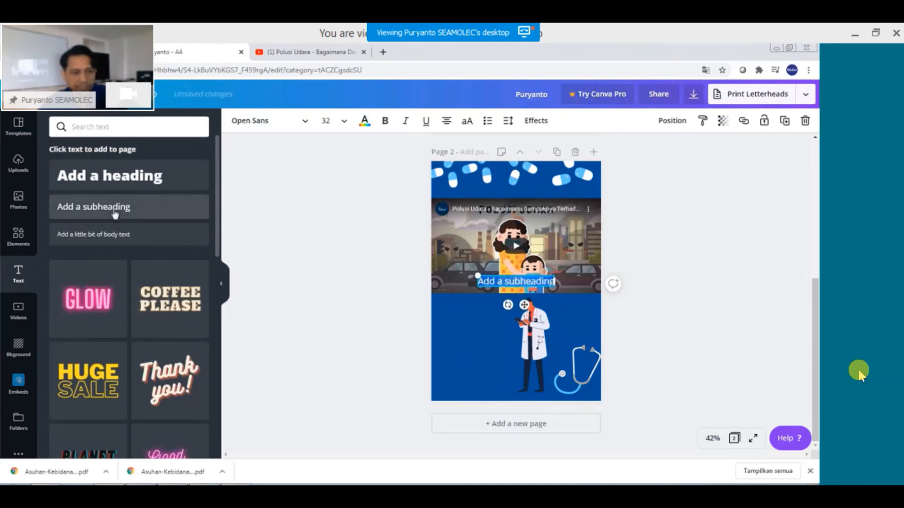
key(BackSpace)
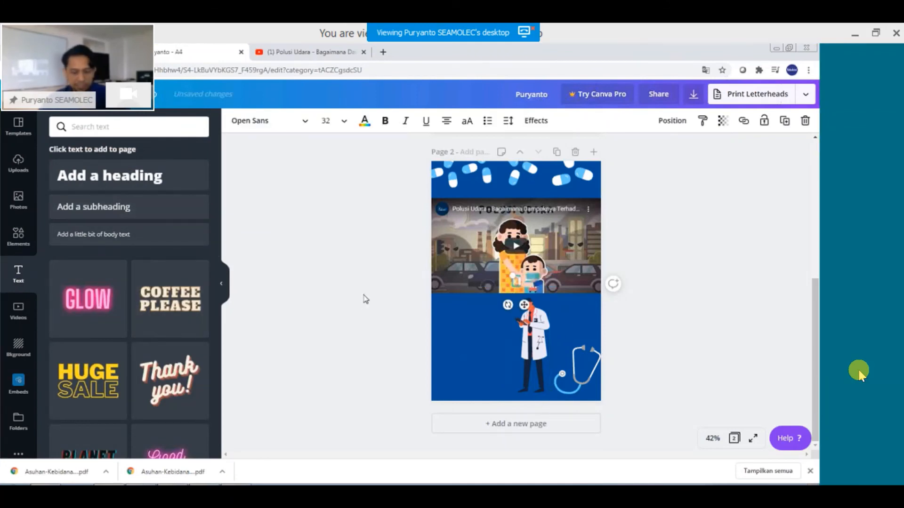
text(klik untu)
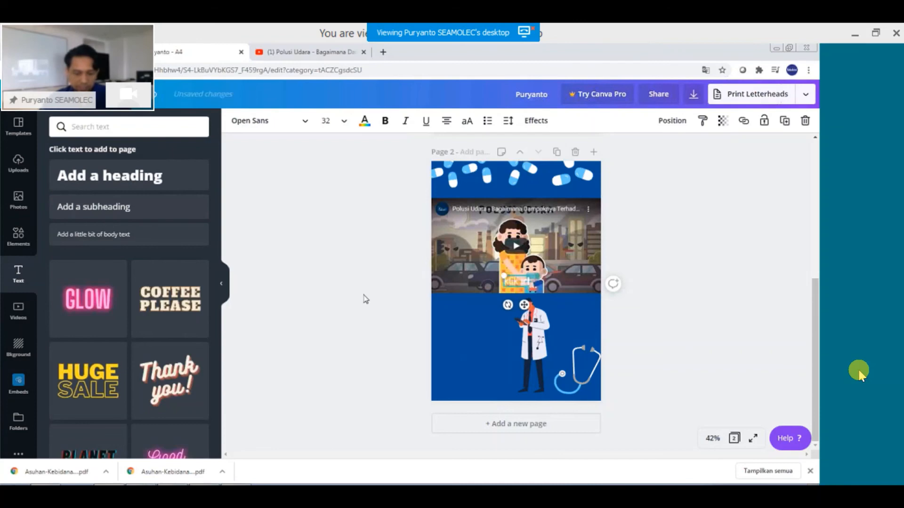
text(k pu)
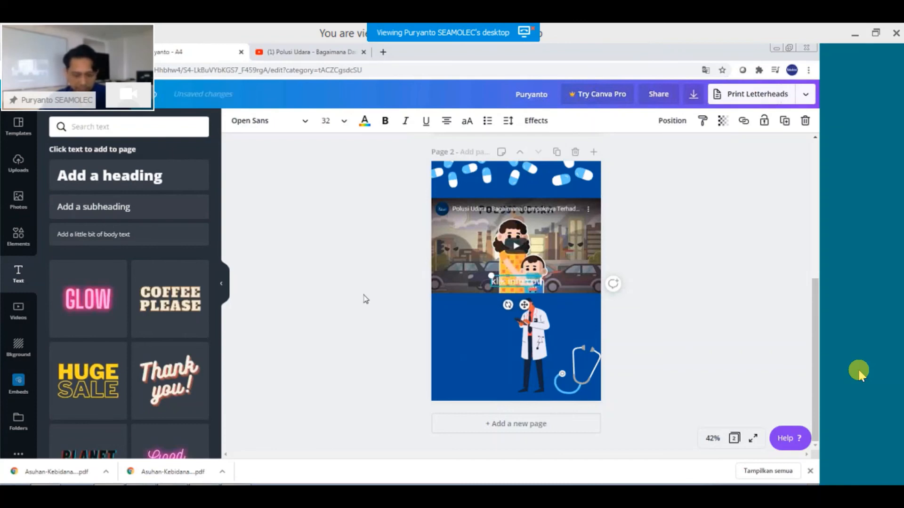
text(d 19)
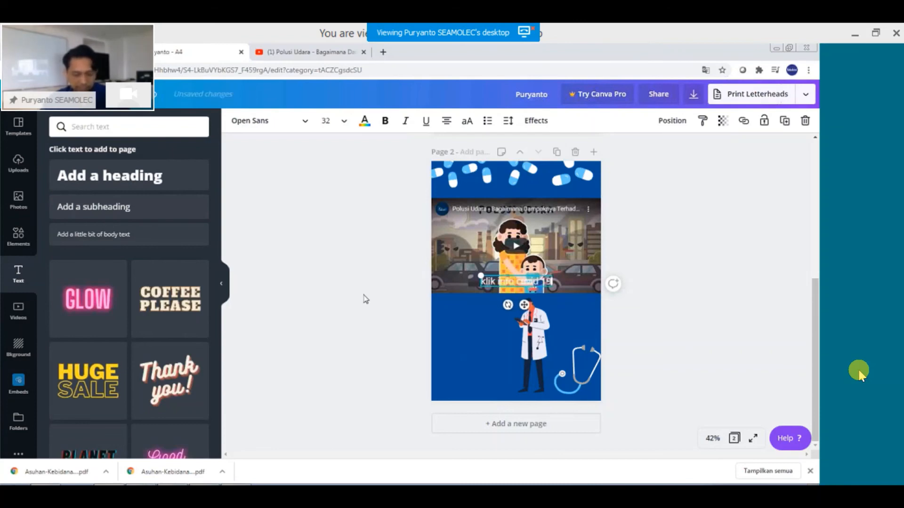
click(369, 302)
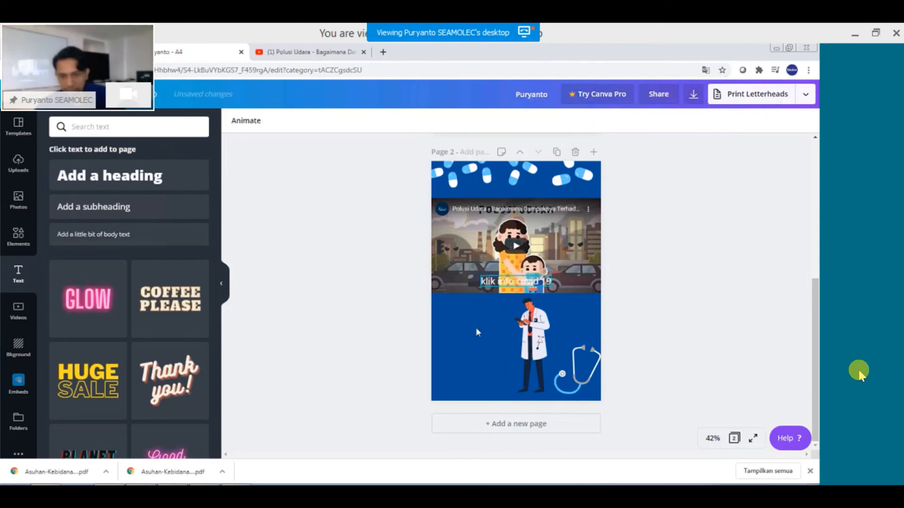
drag(493, 281, 462, 335)
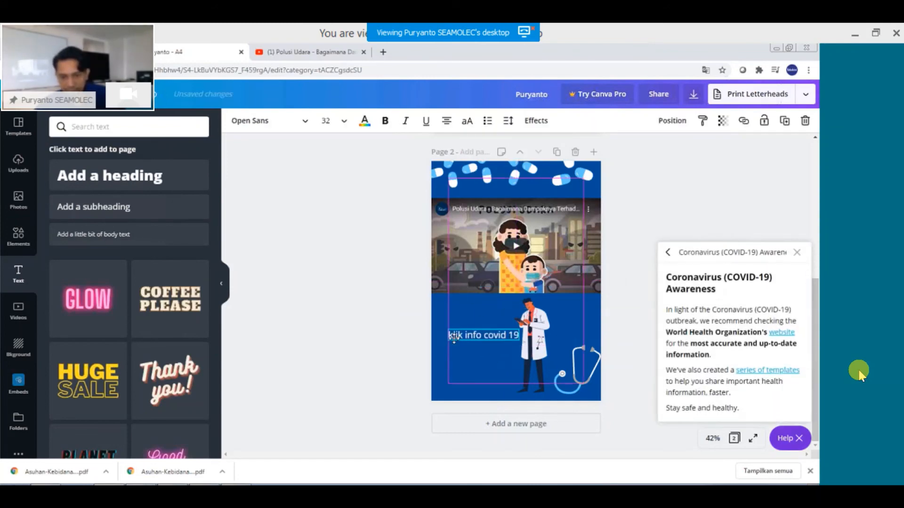
click(387, 353)
Switch to the Downloads folder and open the Nifas Pertemuan 1 PDF in the browser.
click(530, 330)
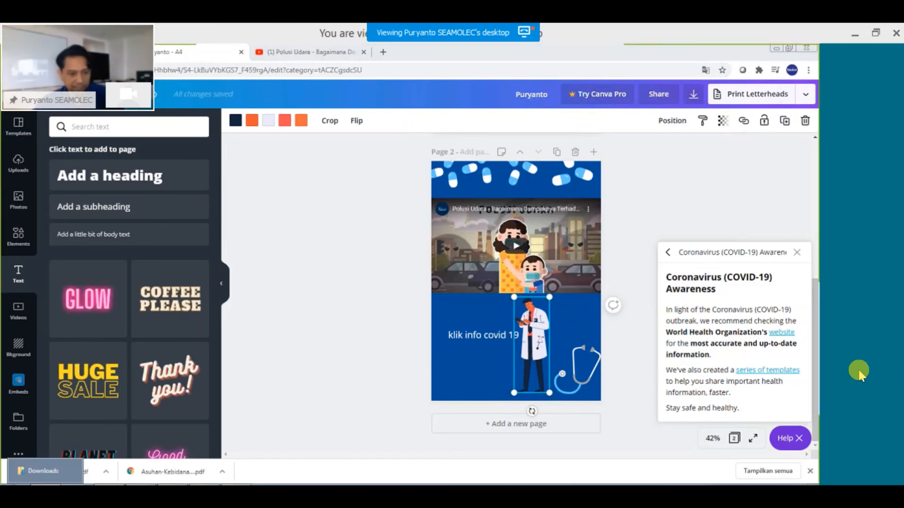
key(alt+Tab)
key(alt+Tab)
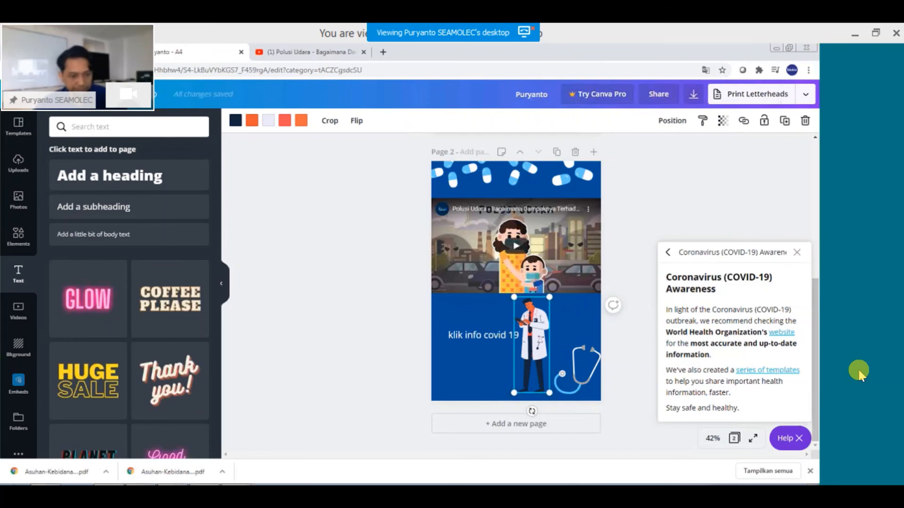
key(alt+Tab)
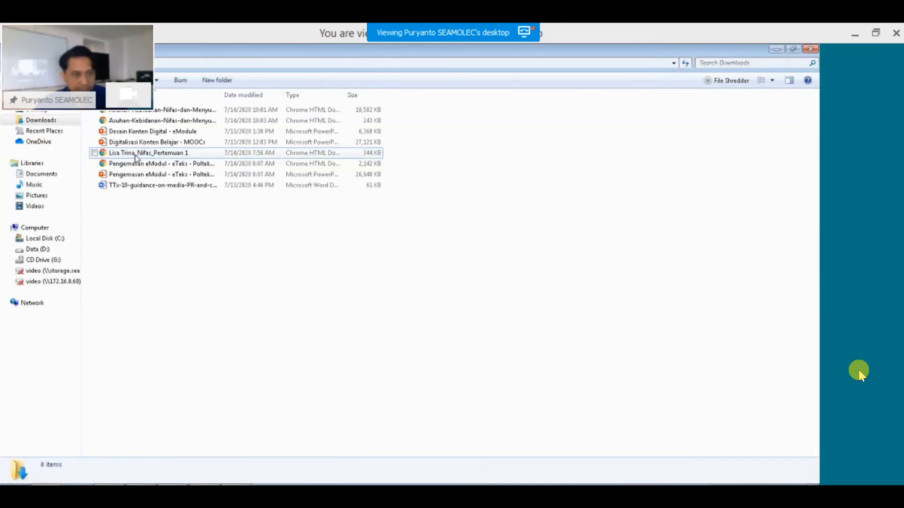
double_click(134, 153)
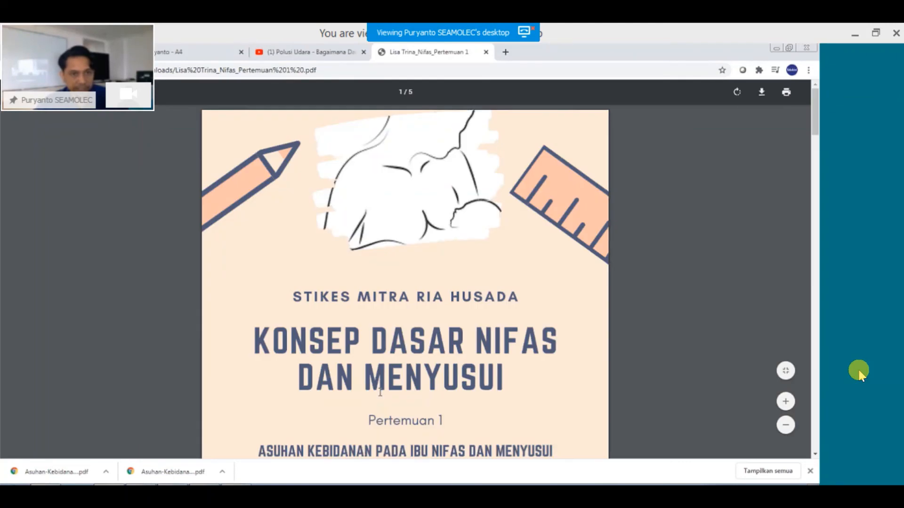
Follow the link of the book illustration on the PDF's last page and copy the web address of the document it opens.
scroll(380, 392, down, 12)
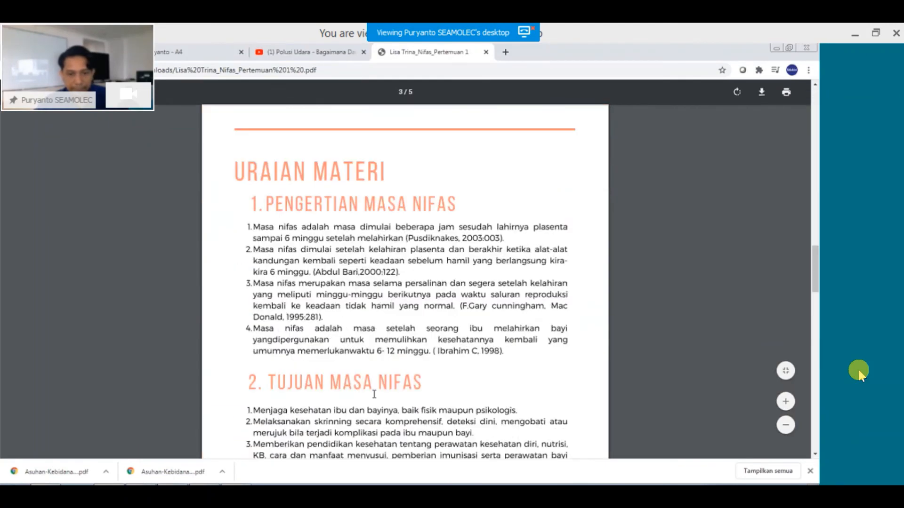
scroll(376, 399, down, 10)
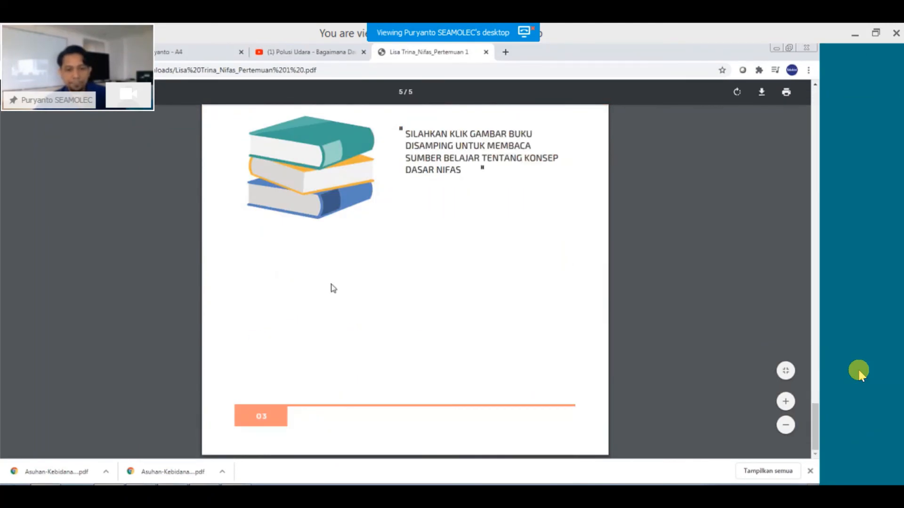
click(261, 167)
click(209, 71)
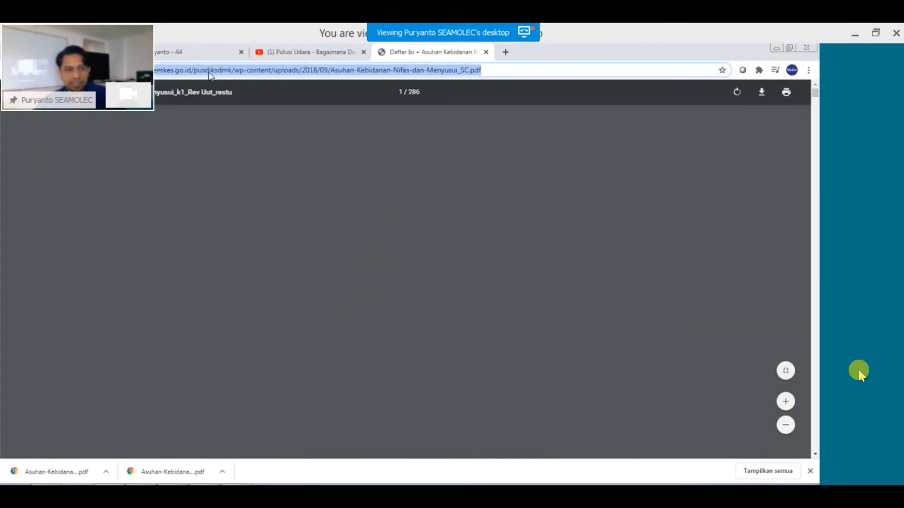
Return to the A4 design in Canva and link the doctor illustration on page 2 to the copied PDF address.
key(alt+Tab)
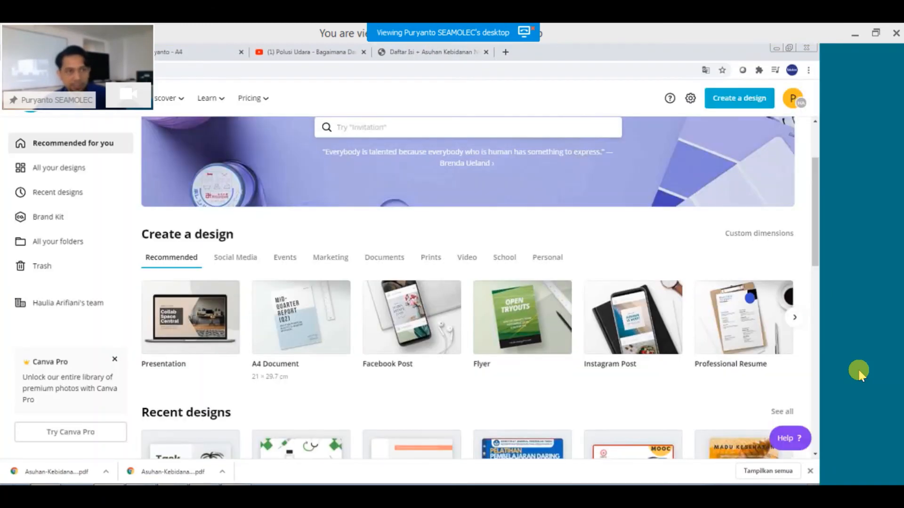
click(191, 43)
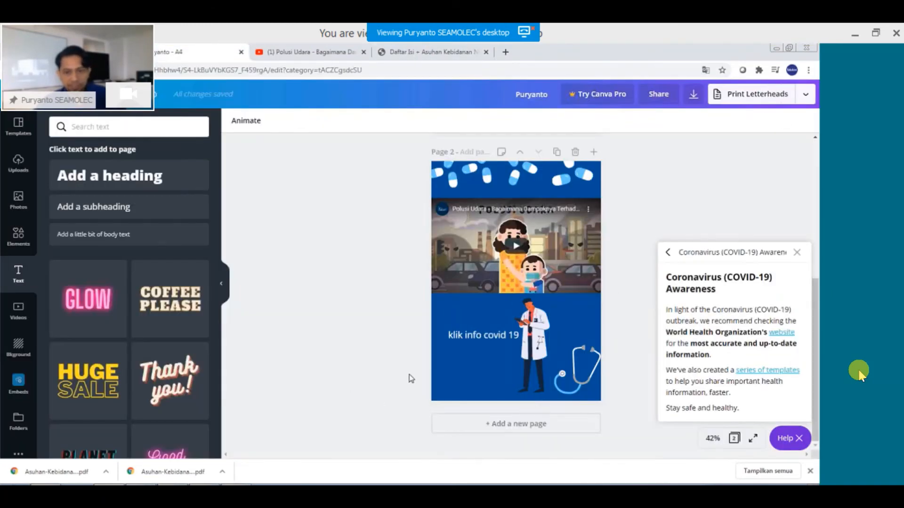
click(537, 350)
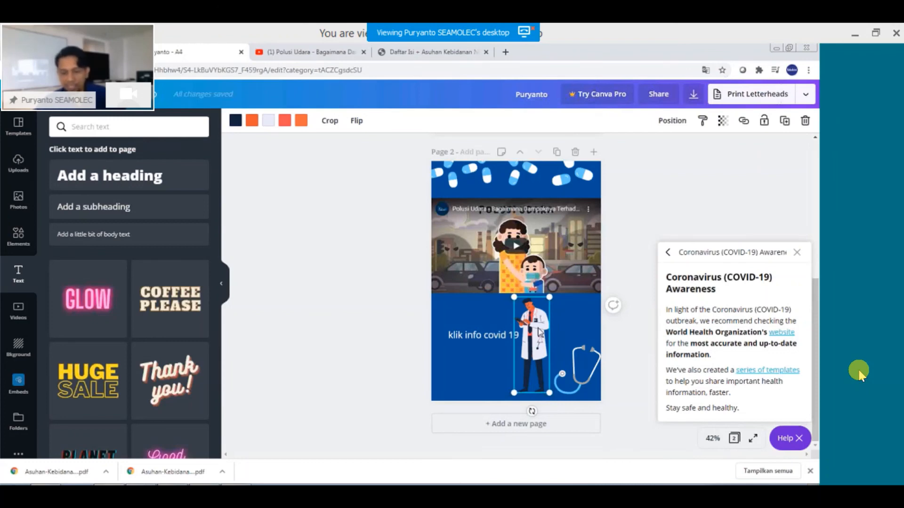
click(744, 124)
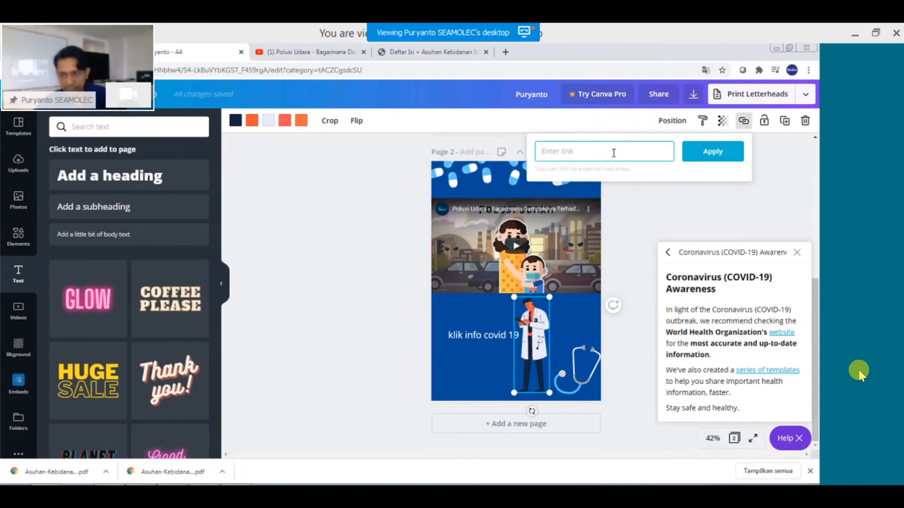
key(ctrl+v)
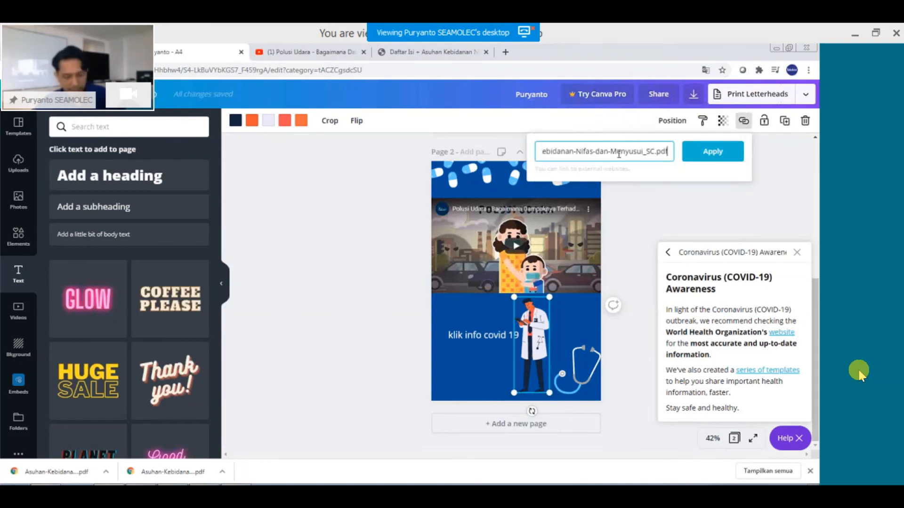
click(720, 153)
click(646, 252)
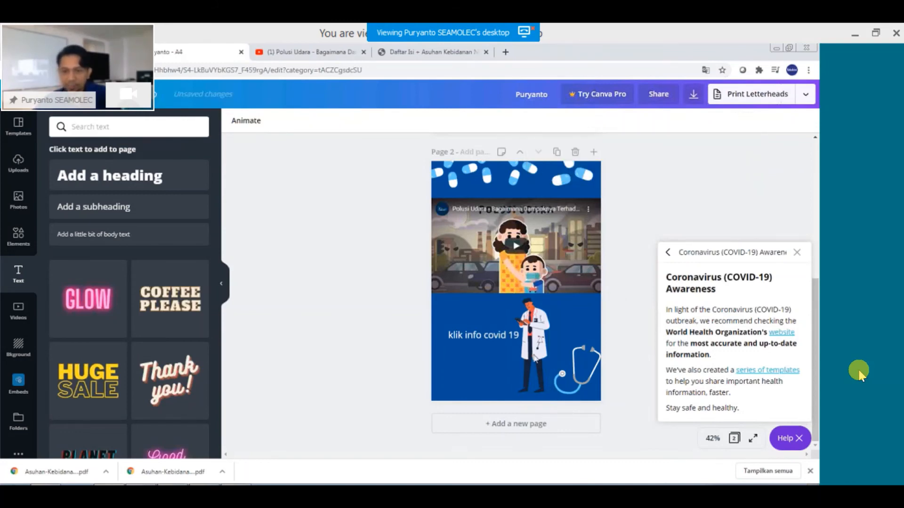
Copy the share link that lets anyone view the A4 design without signing in.
scroll(565, 306, up, 2)
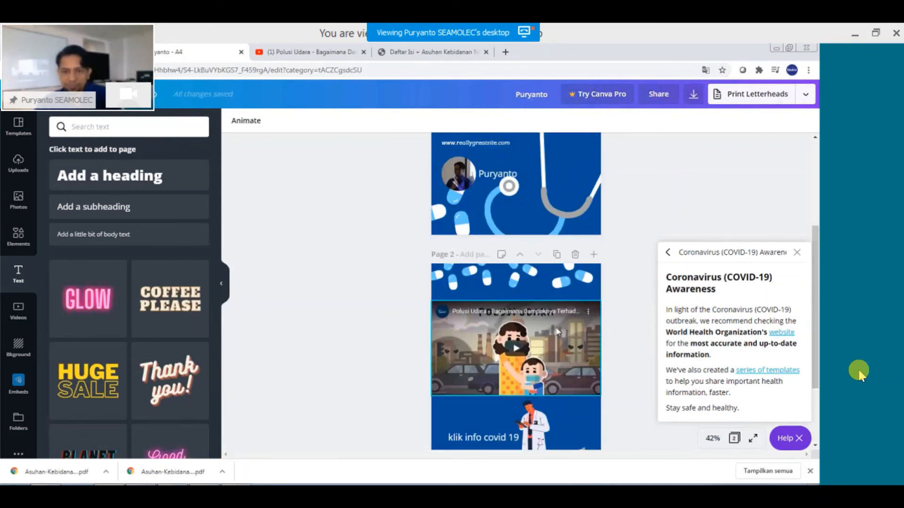
scroll(595, 281, down, 2)
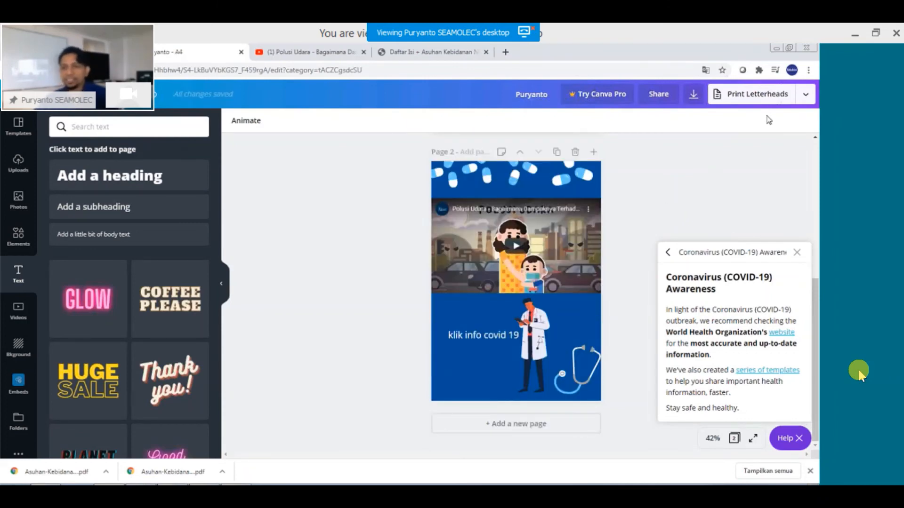
click(804, 96)
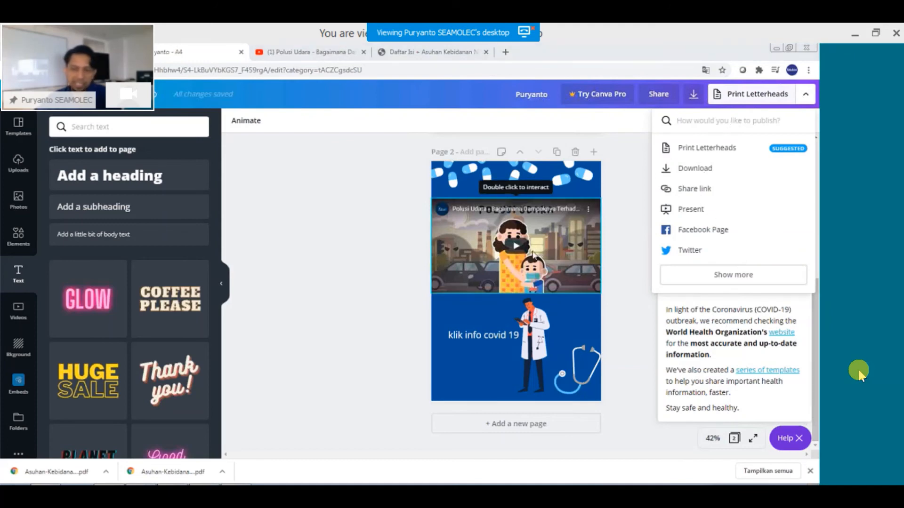
click(714, 194)
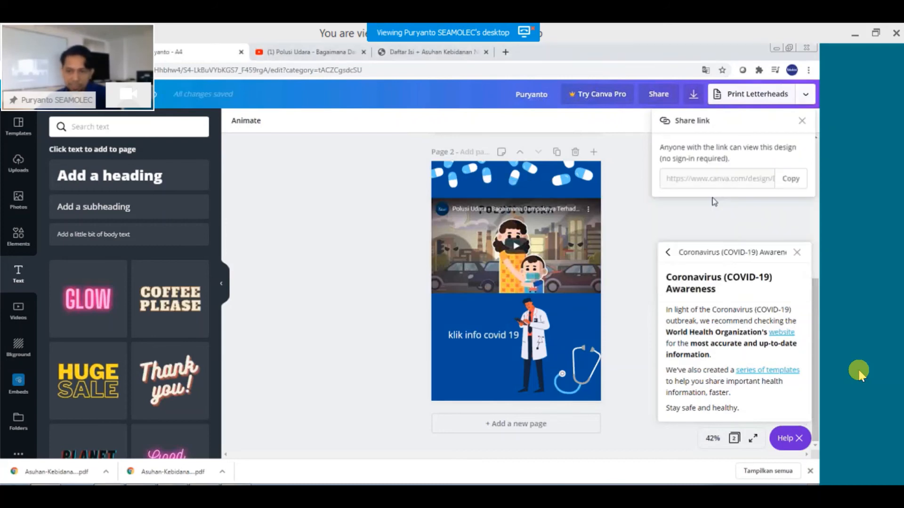
click(786, 184)
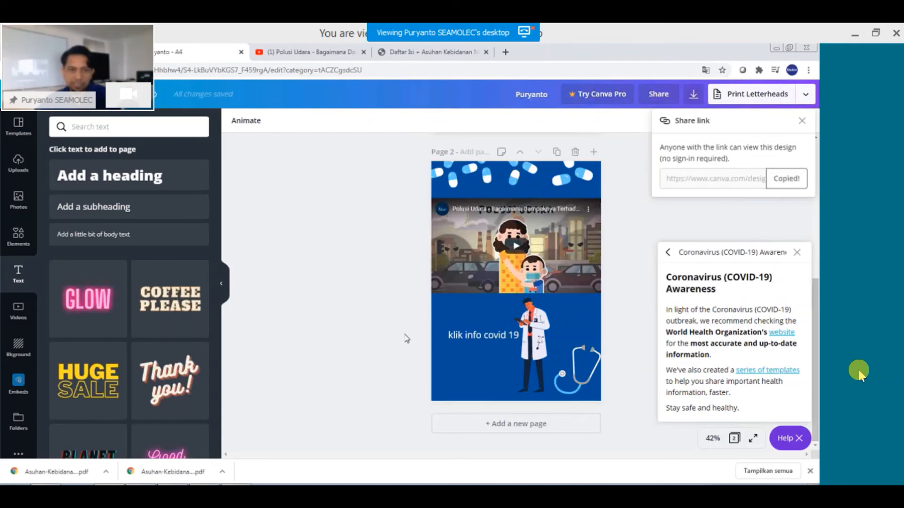
click(317, 318)
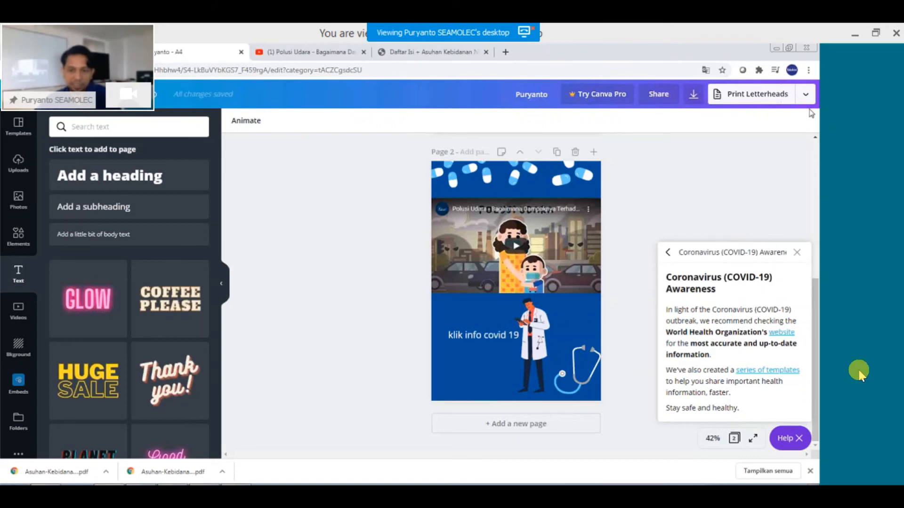
click(805, 94)
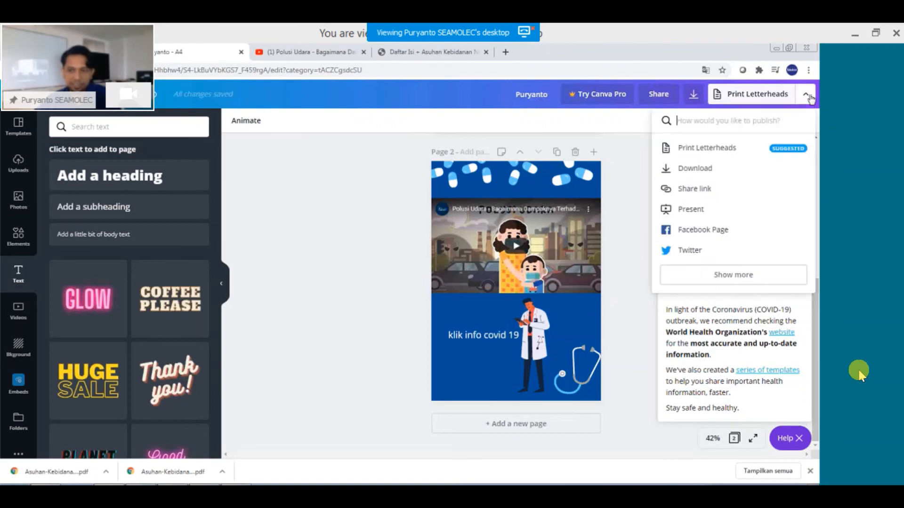
click(702, 189)
click(790, 180)
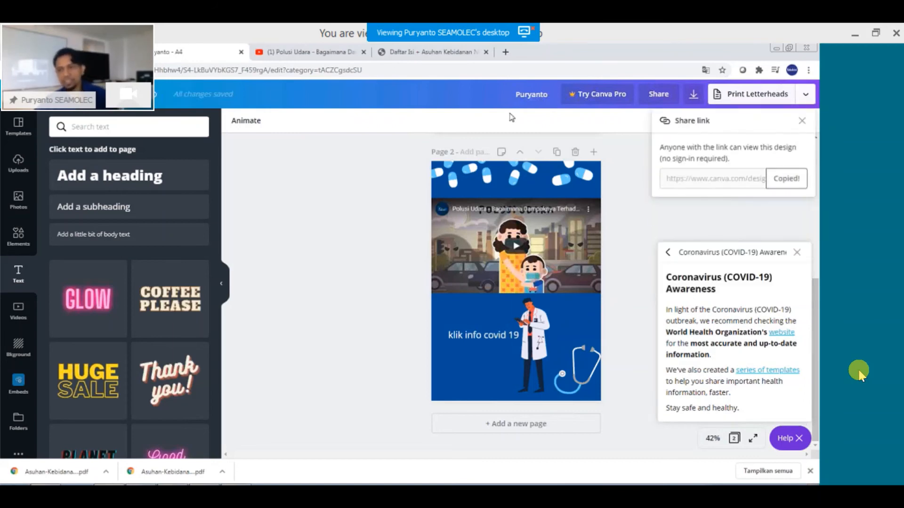
Open the bit.do URL shortener in a new browser tab and paste the Canva share link as the link to shorten.
click(505, 52)
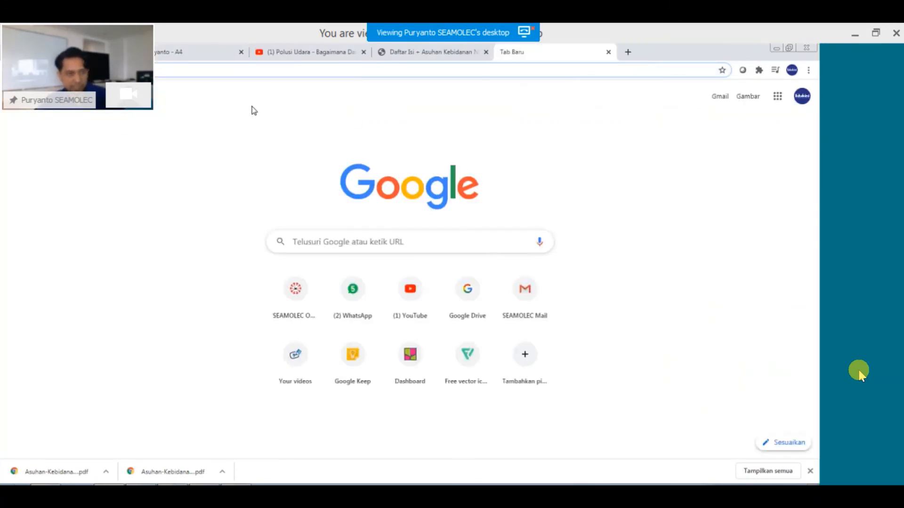
text(bit)
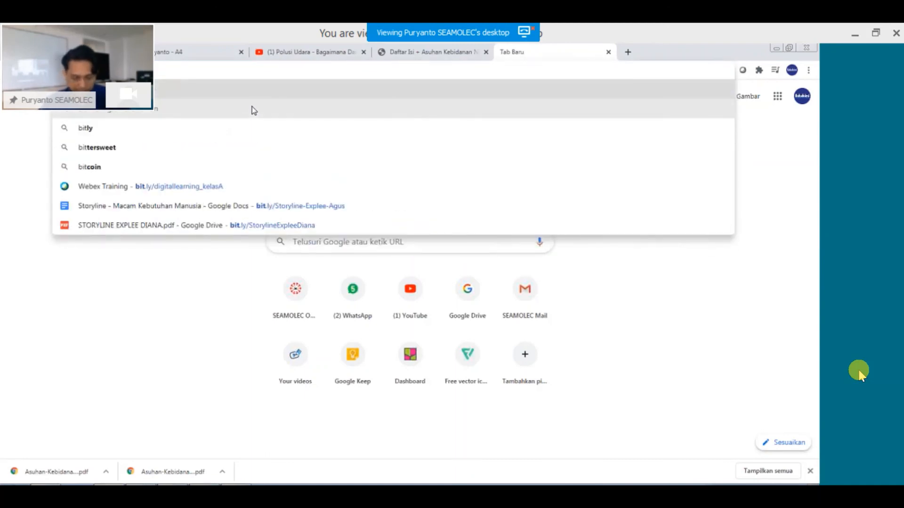
text(.ly/)
key(Return)
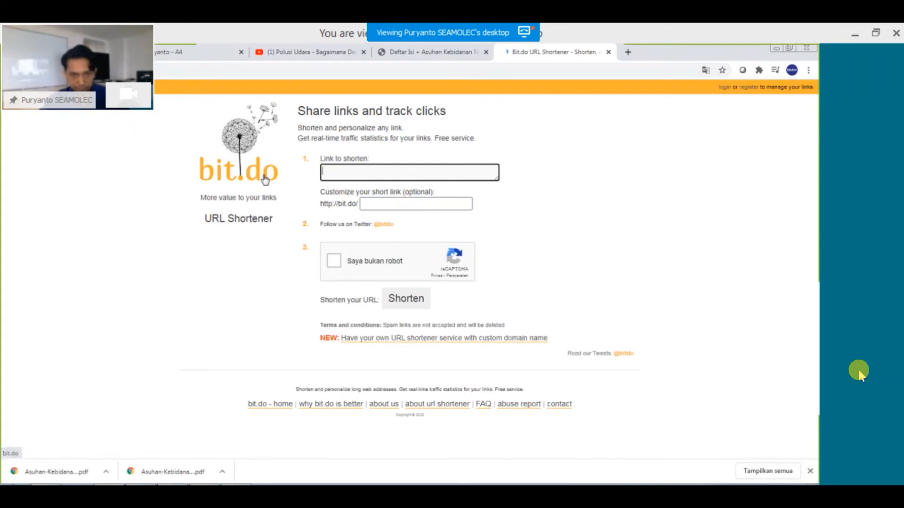
key(ctrl+v)
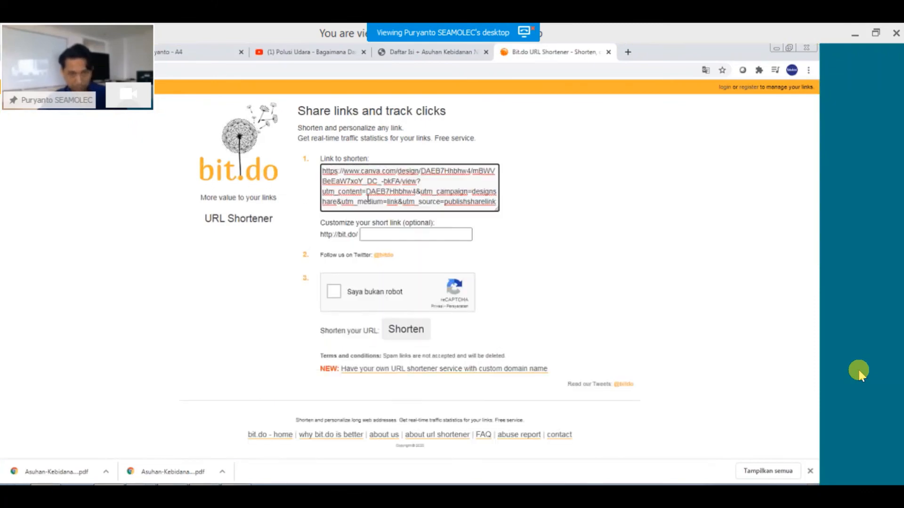
Customize the short link's ending as modulkesuda.
click(388, 236)
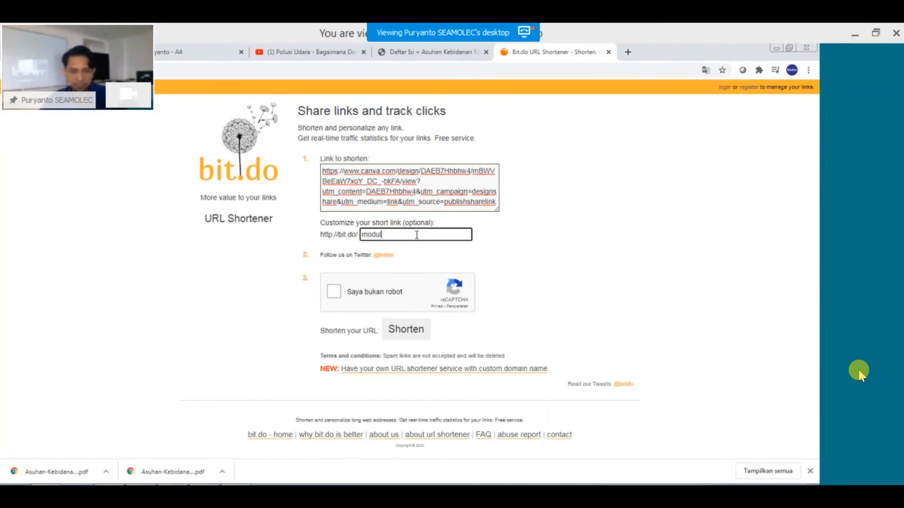
text(moduluda)
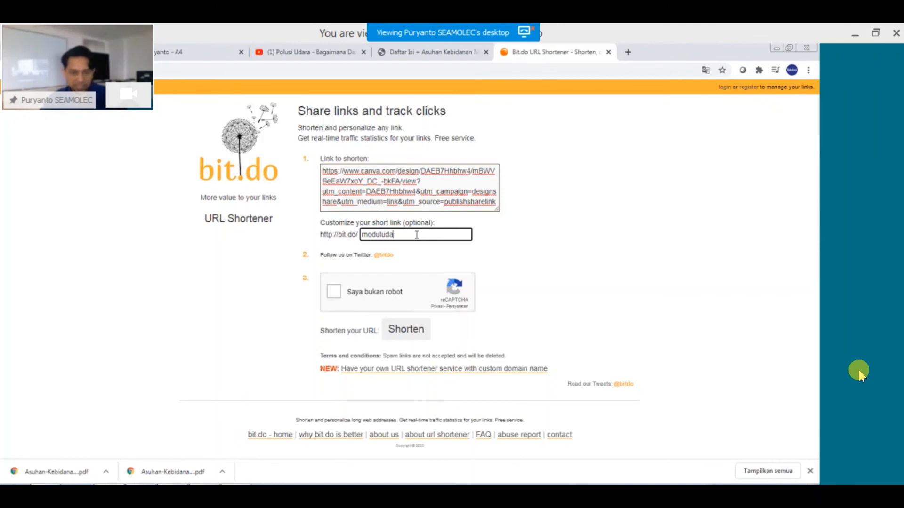
key(BackSpace)
key(BackSpace)
key(BackSpace)
key(BackSpace)
key(BackSpace)
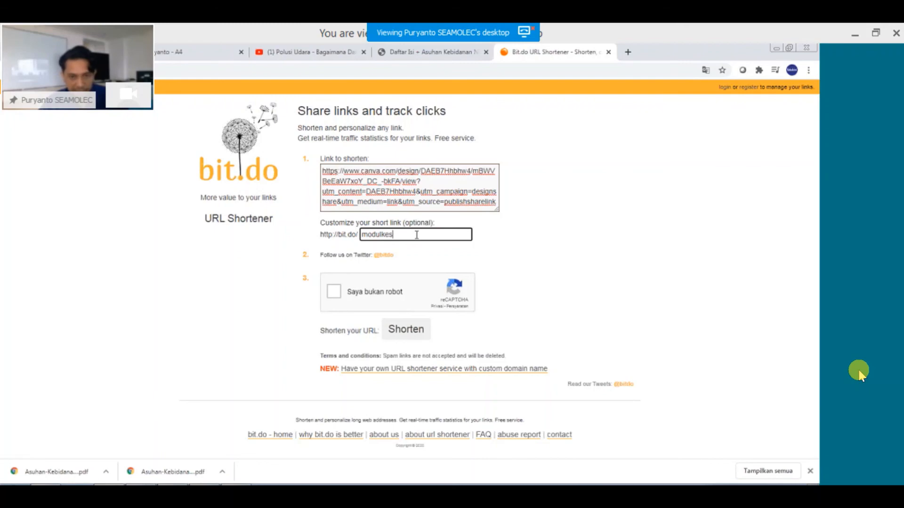
text(kesuda)
click(535, 255)
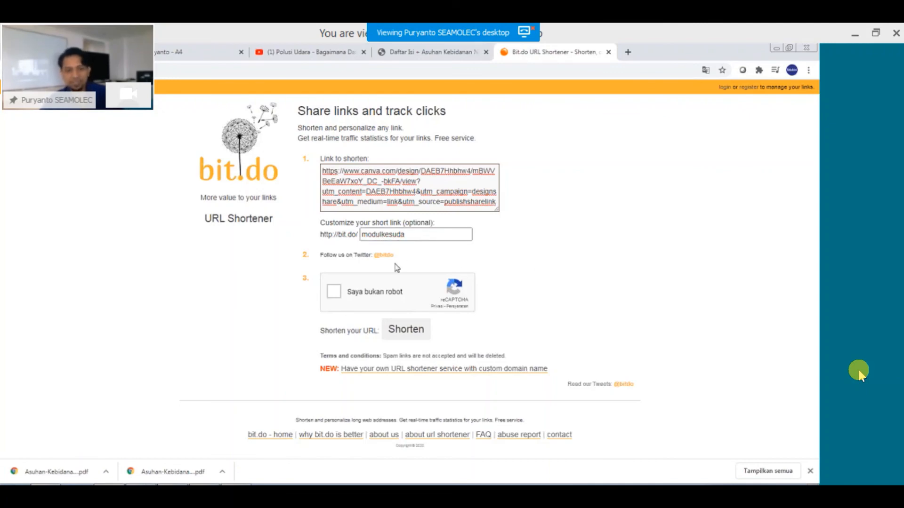
Complete the reCAPTCHA check, shorten the Canva link and select the generated short URL.
click(334, 293)
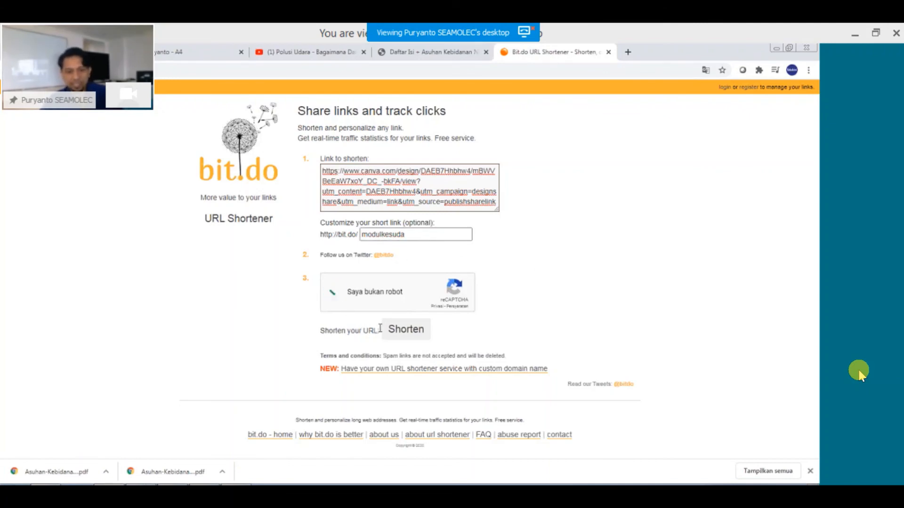
click(404, 333)
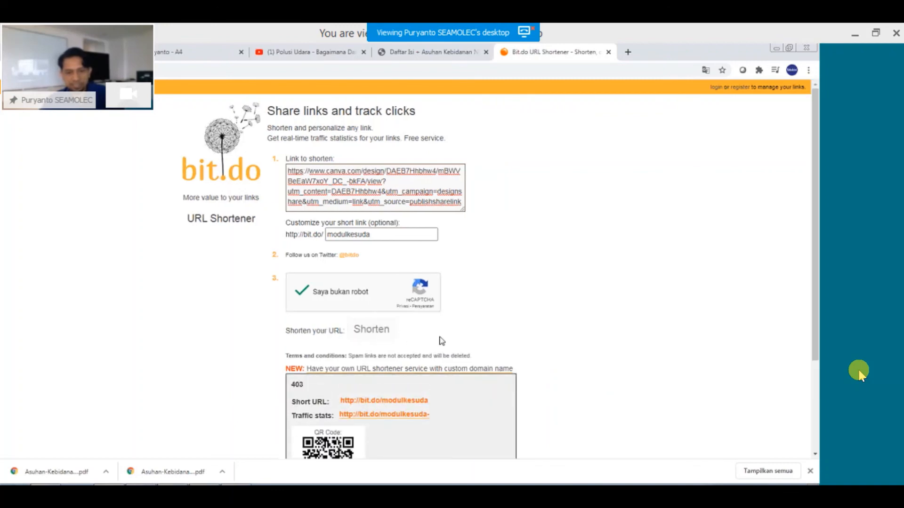
scroll(428, 325, down, 2)
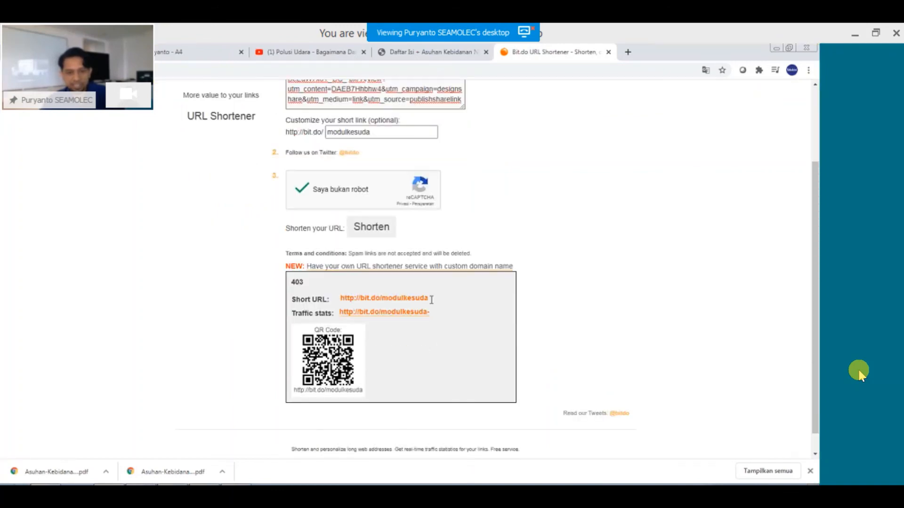
drag(431, 299, 342, 296)
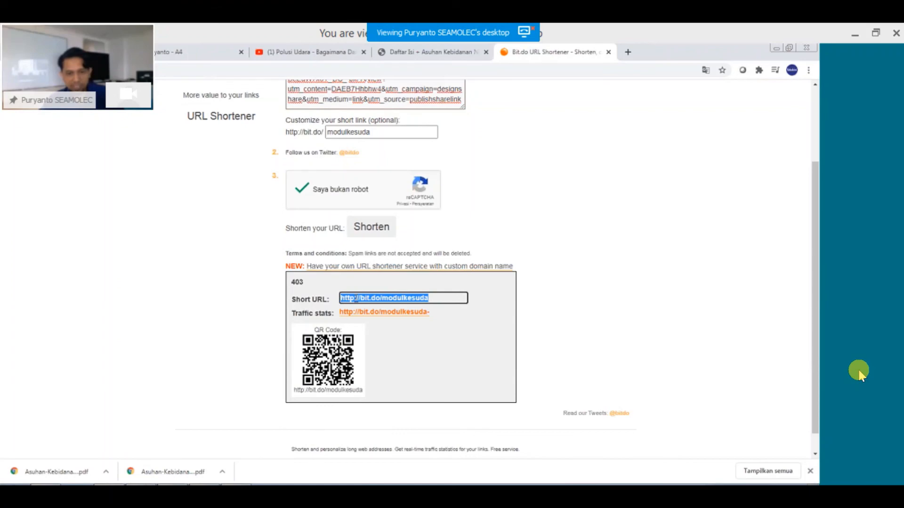
scroll(320, 202, up, 2)
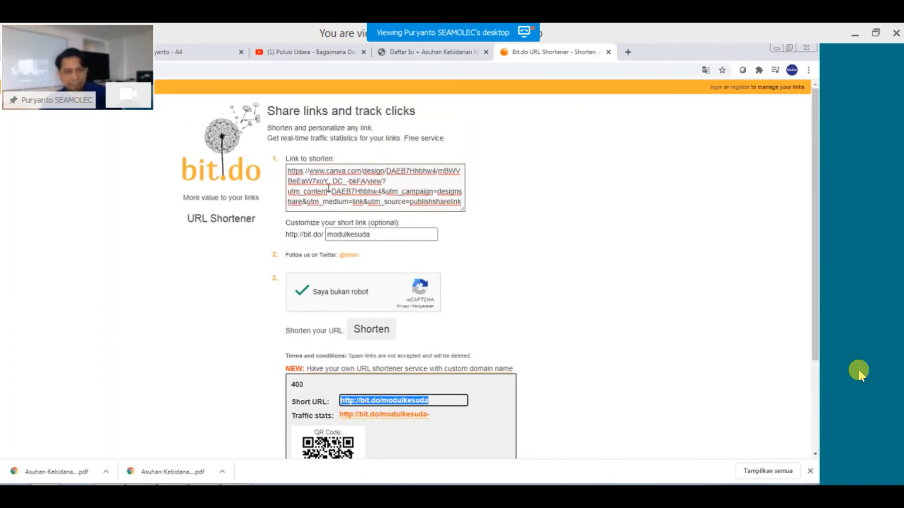
scroll(396, 292, down, 2)
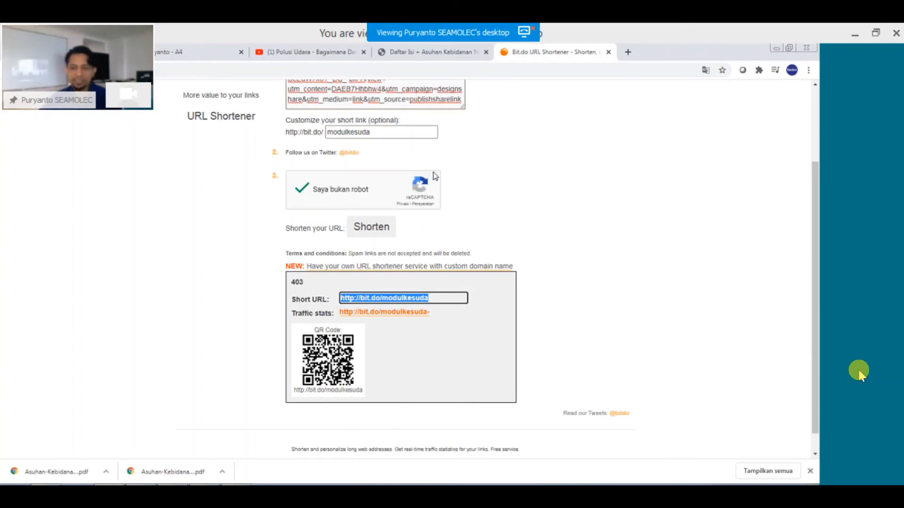
click(572, 233)
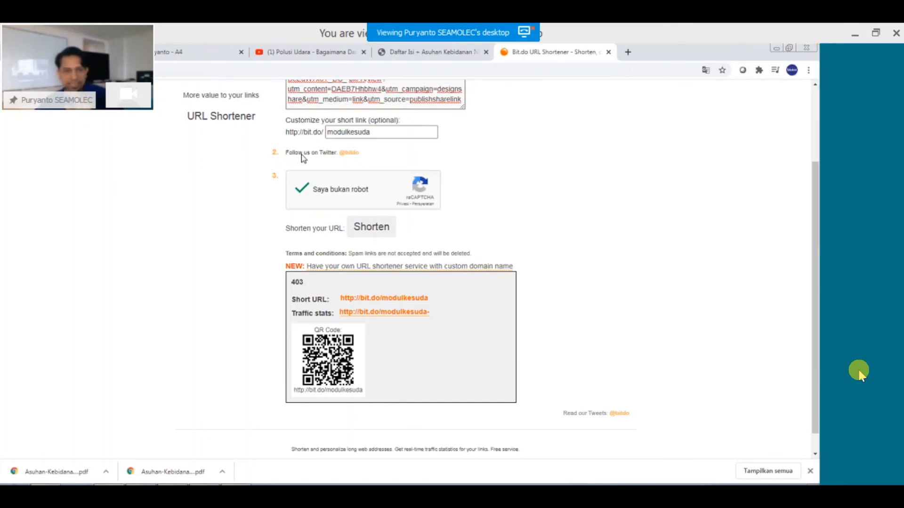
Open Padlet in a new browser tab and create a blank padlet with the Dinding layout.
click(627, 56)
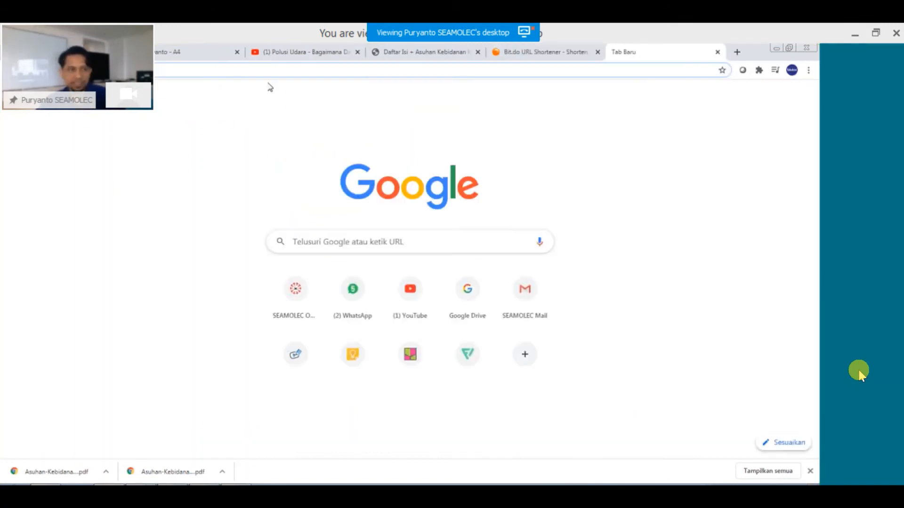
text(pu)
key(Return)
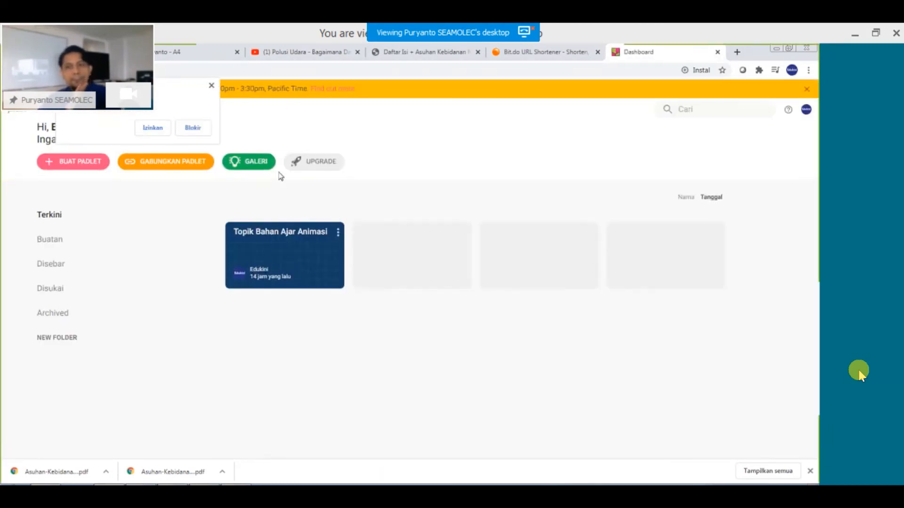
click(211, 86)
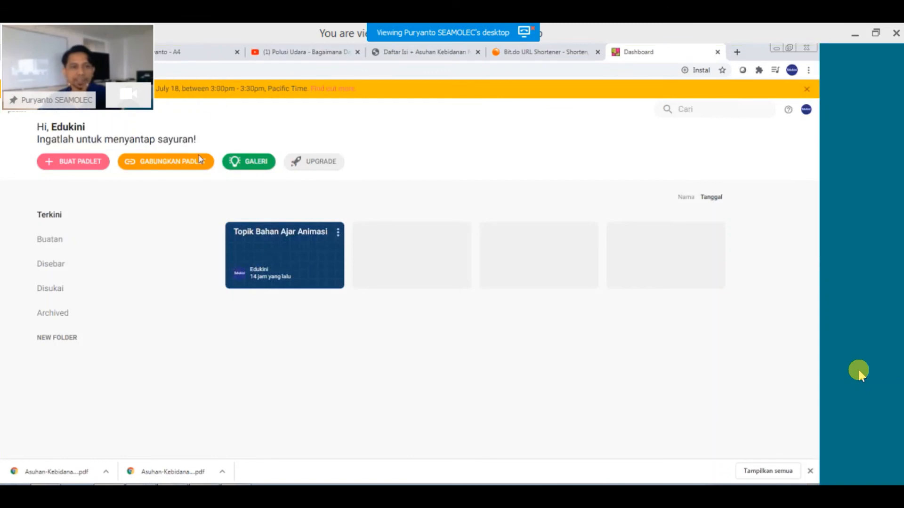
click(70, 162)
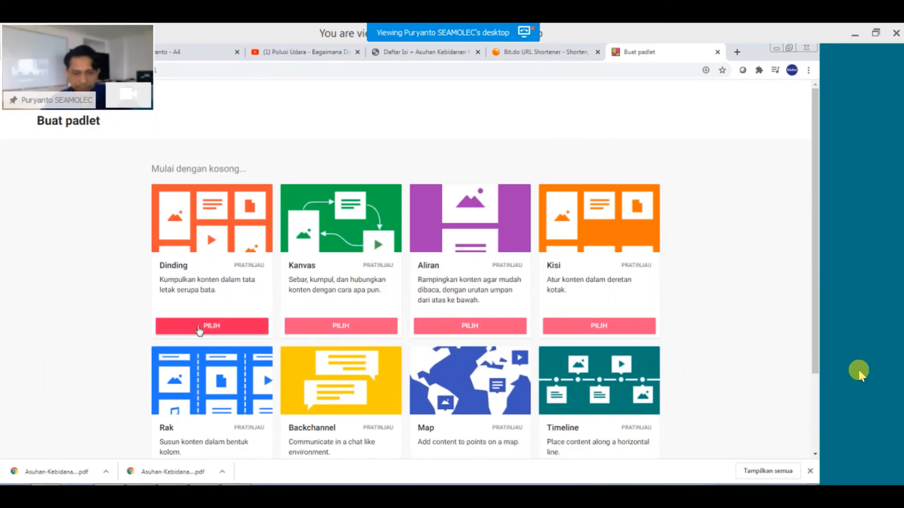
click(200, 328)
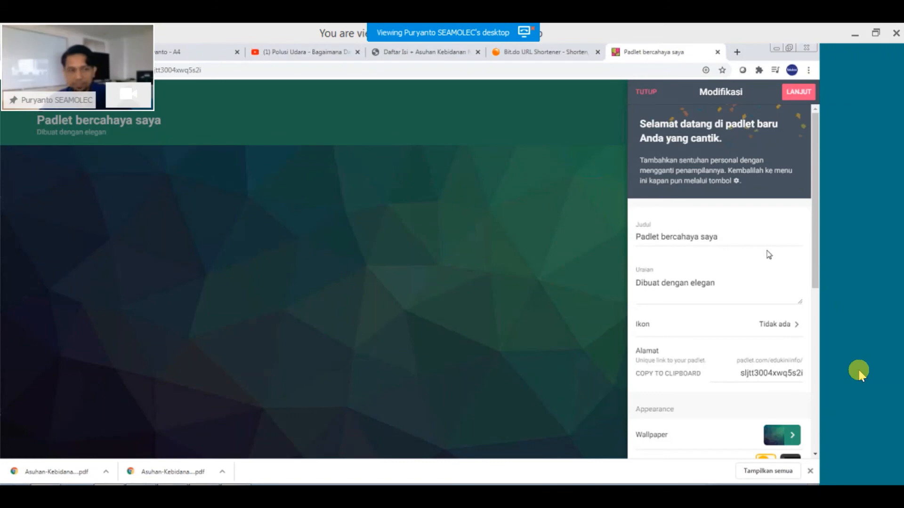
Title the new padlet "Paste tautan modul anda disini".
drag(763, 236, 595, 235)
text(Pa)
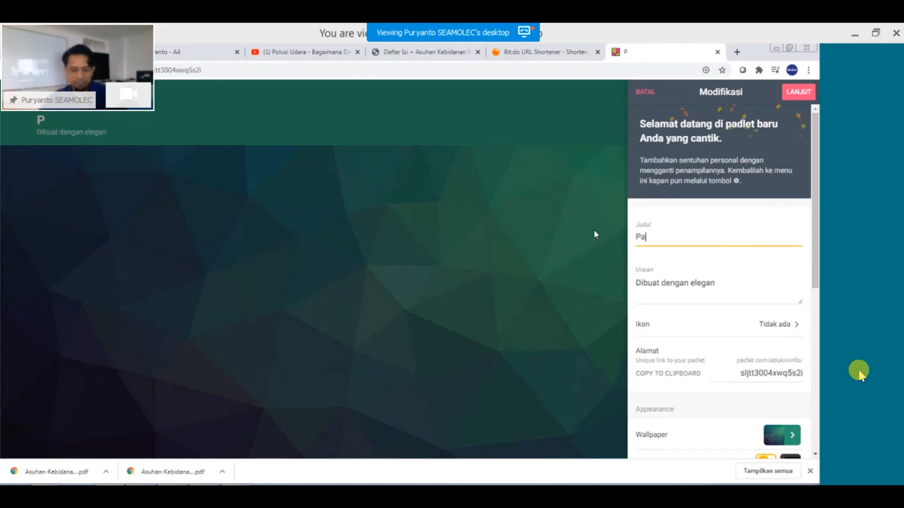
text(ste ak)
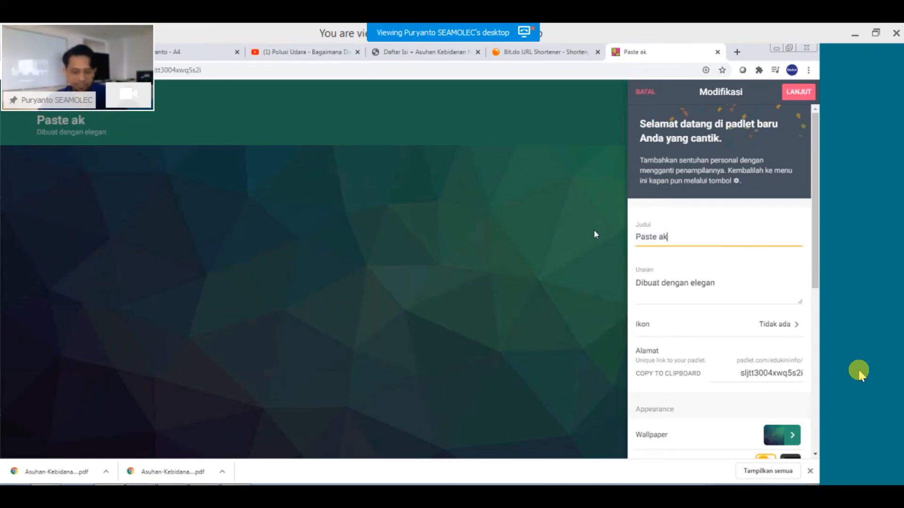
key(BackSpace)
key(BackSpace)
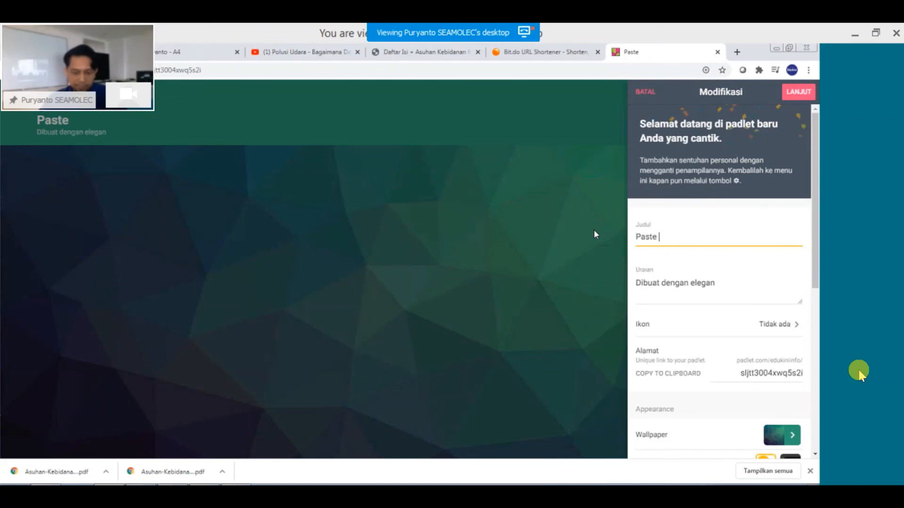
text(tautan)
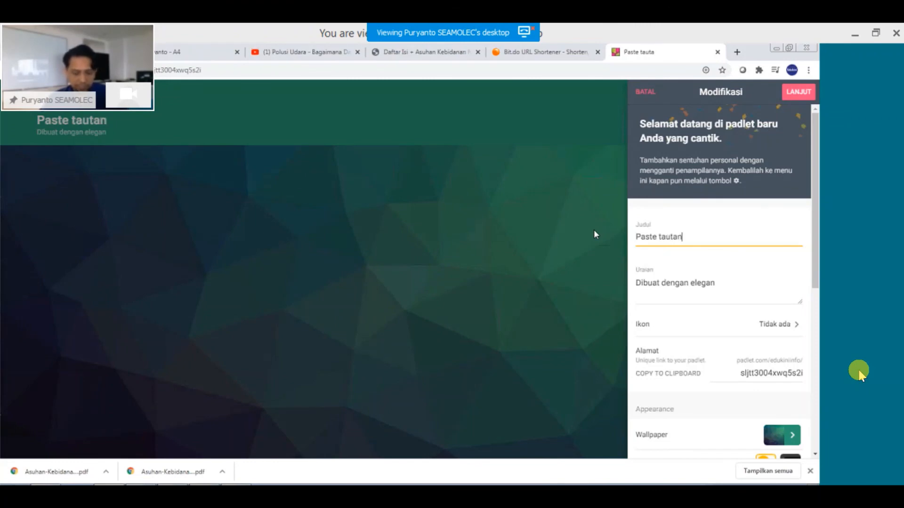
text( modul and)
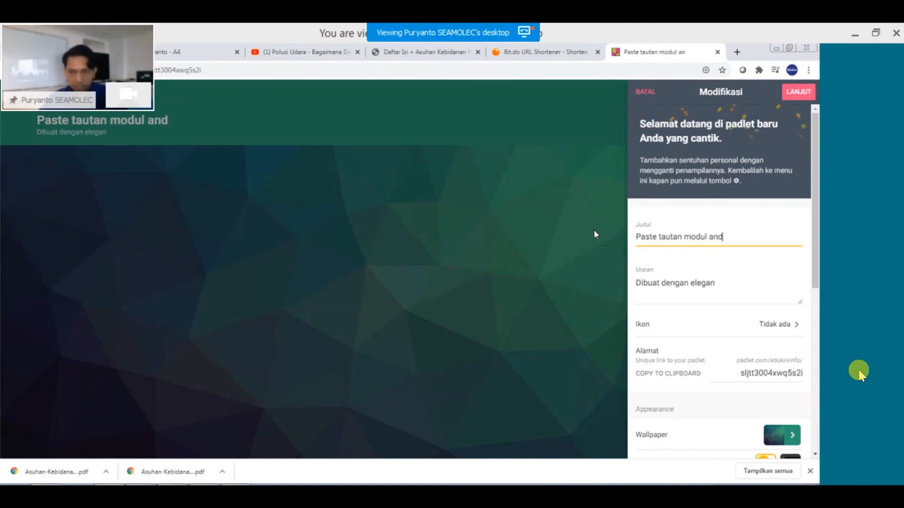
text(a disini)
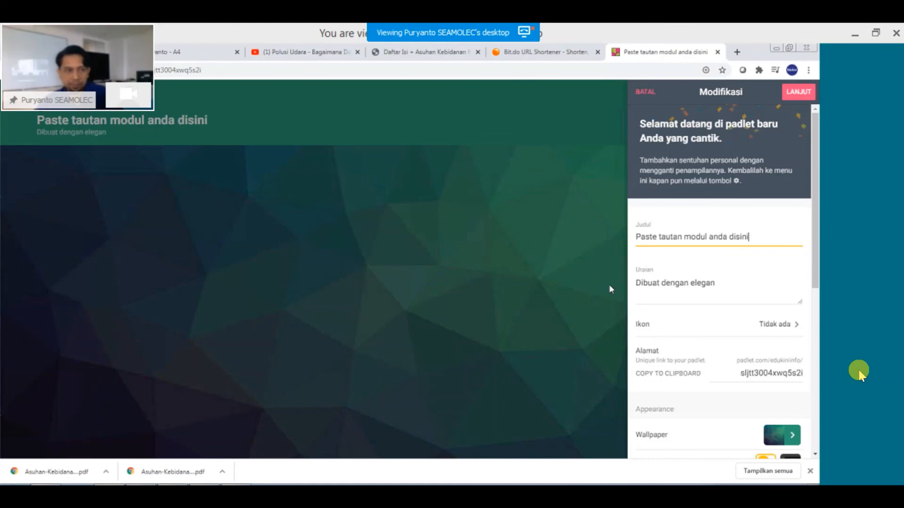
Replace the padlet's description with "Judul=Nama," followed by "Nama Modul" on a second line.
scroll(702, 270, down, 1)
drag(718, 235, 617, 234)
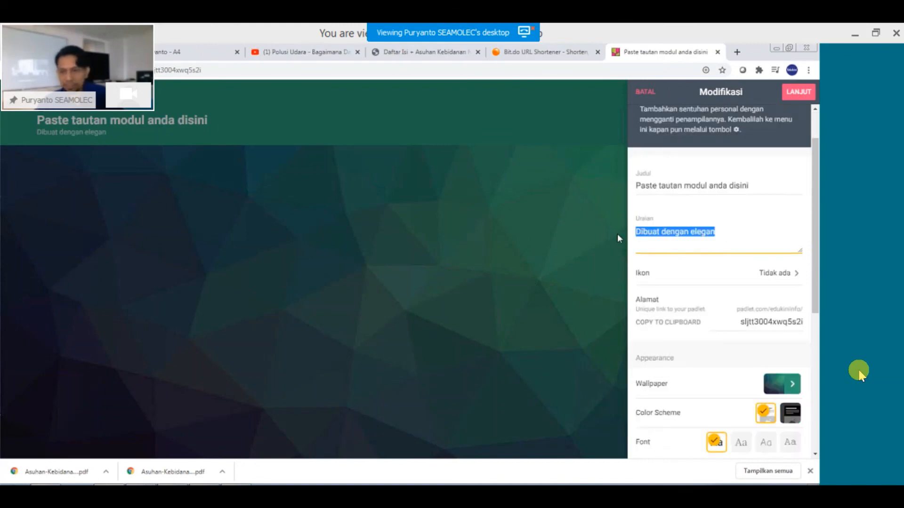
text(Judu)
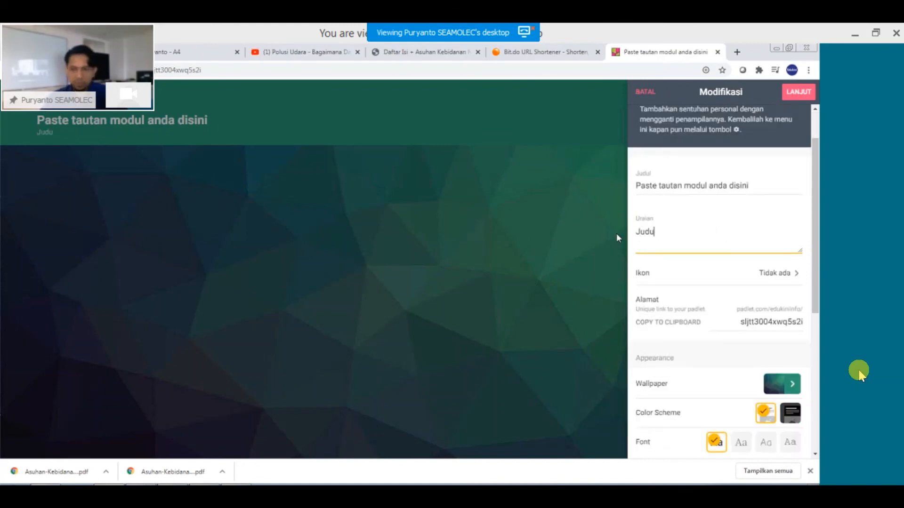
text(l)
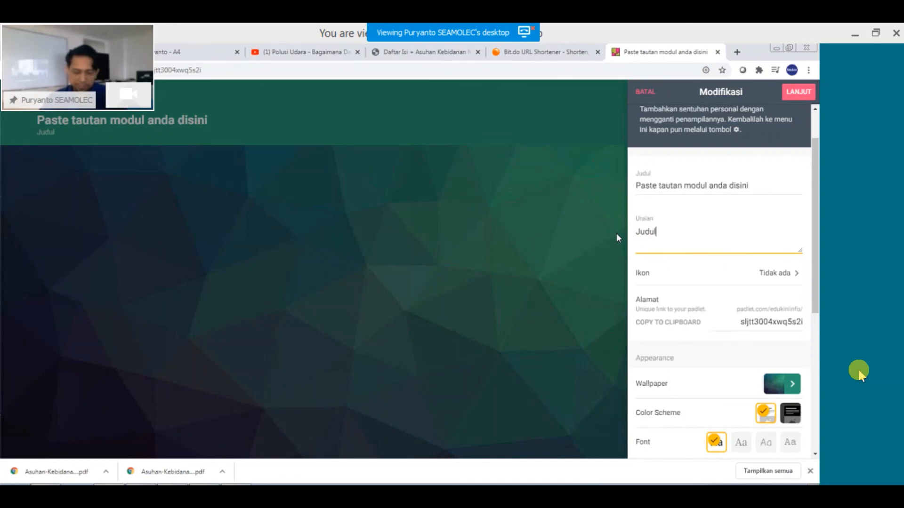
text(=Nama,)
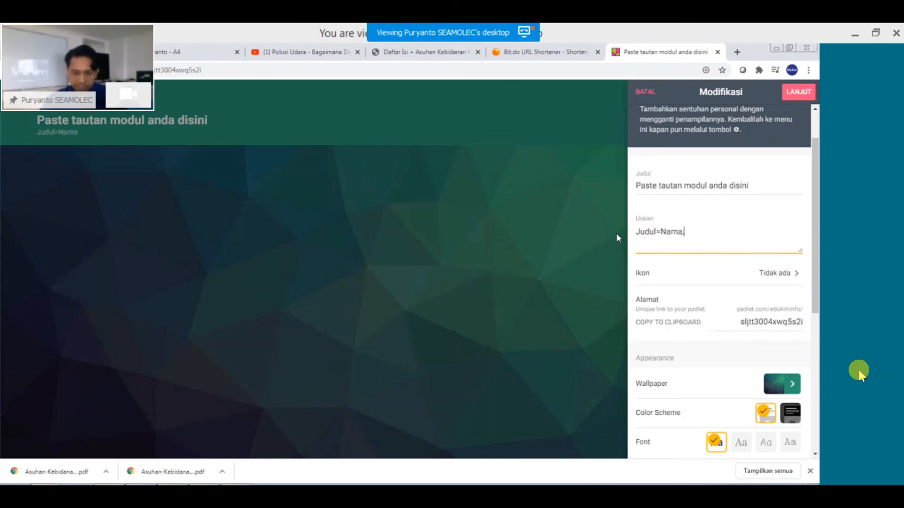
key(Return)
text(Nama Mo)
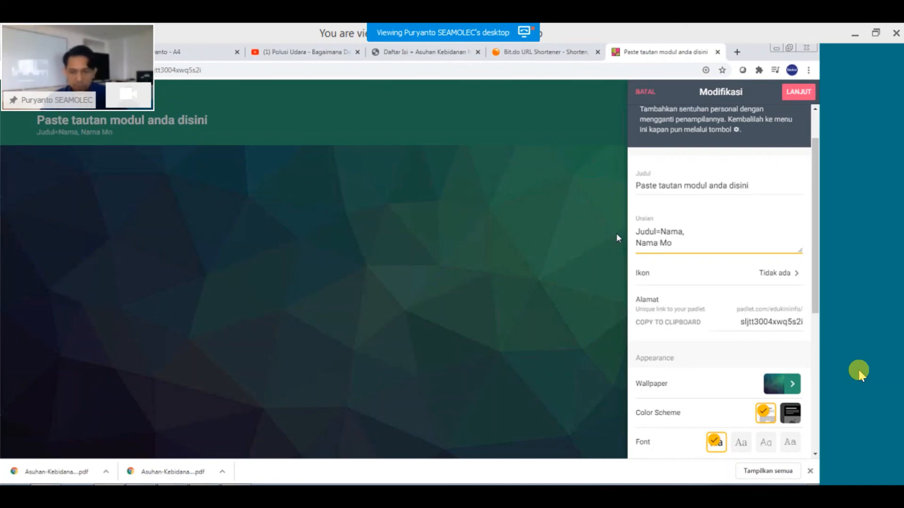
text(dul)
Add "Nama Kampus" as the third line of the padlet's description.
key(Return)
text(A)
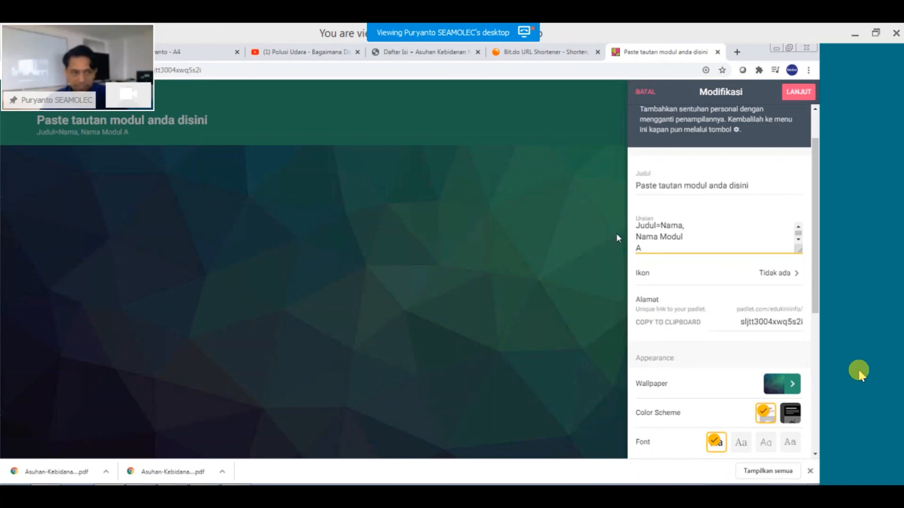
text(lamat)
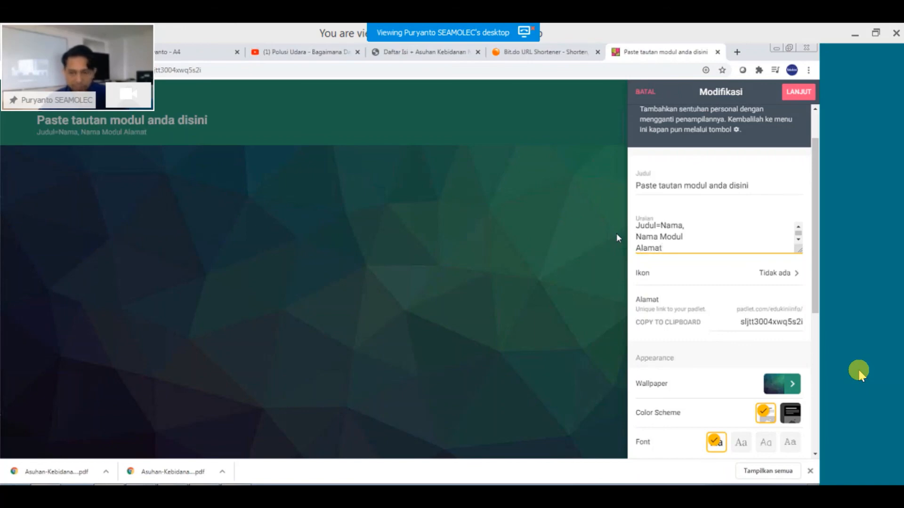
key(BackSpace)
key(BackSpace)
key(BackSpace)
key(BackSpace)
key(BackSpace)
key(BackSpace)
text(Nama kam)
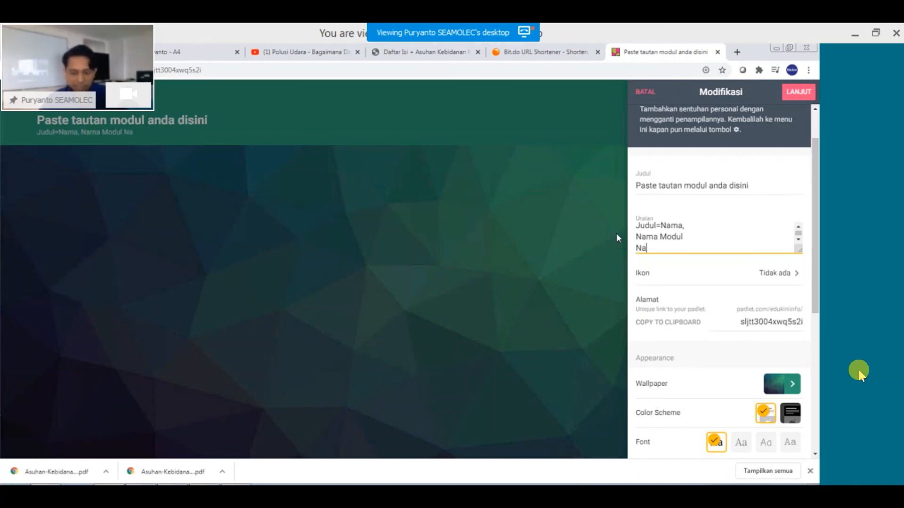
key(BackSpace)
key(BackSpace)
key(BackSpace)
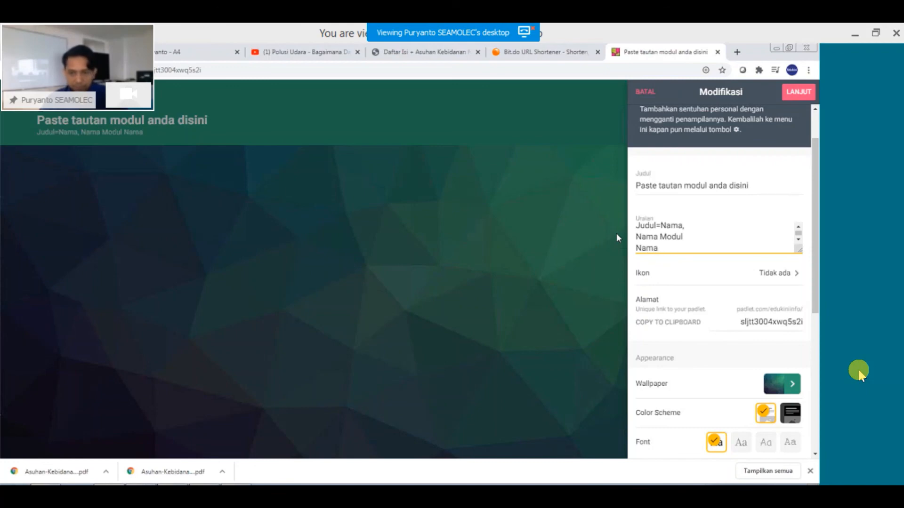
text(Kampus)
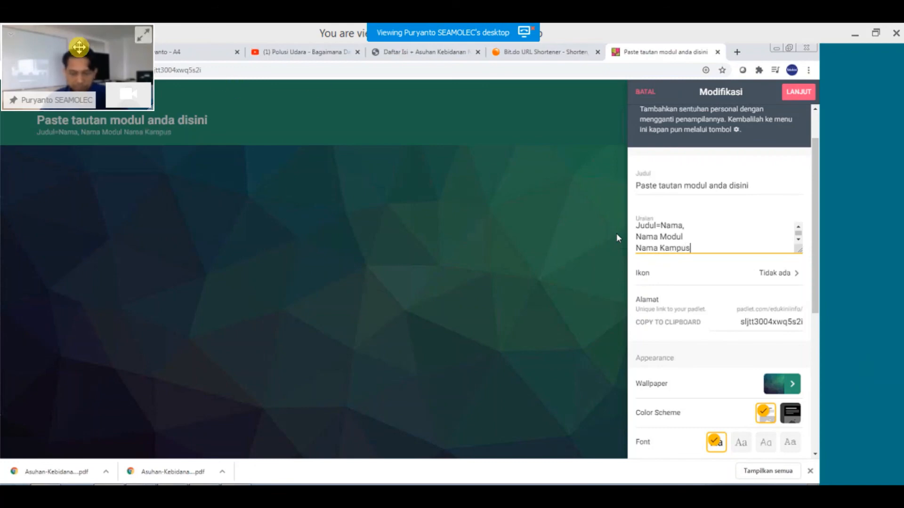
Replace the ending of the padlet's unique link address with "poltekes2020".
drag(425, 96, 783, 288)
scroll(668, 212, down, 1)
scroll(669, 211, down, 3)
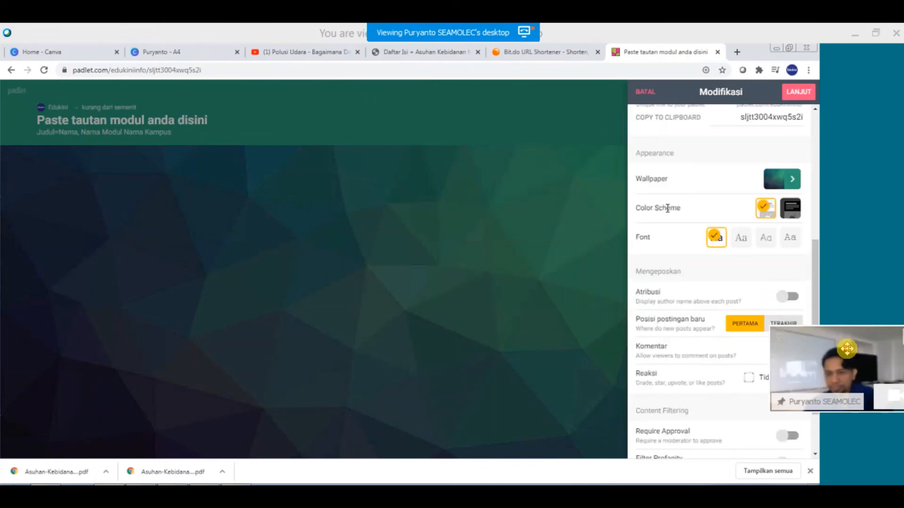
scroll(667, 205, up, 1)
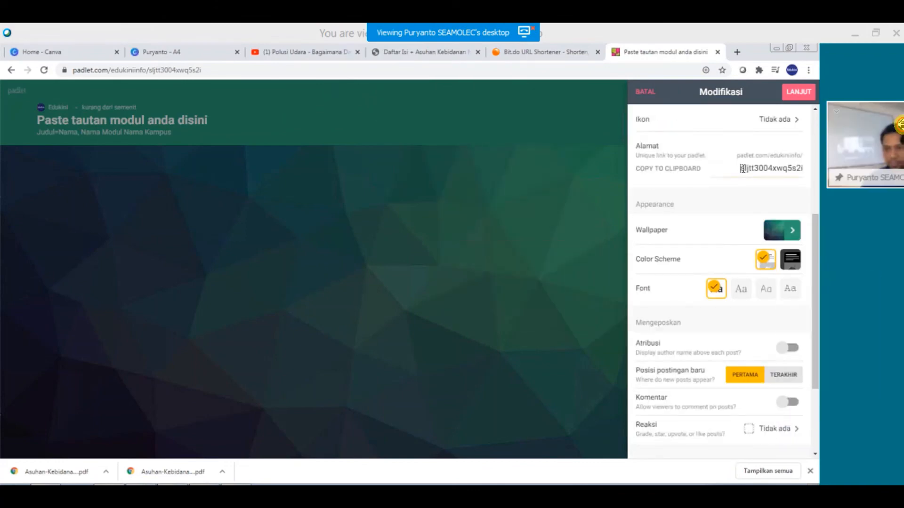
drag(742, 169, 806, 173)
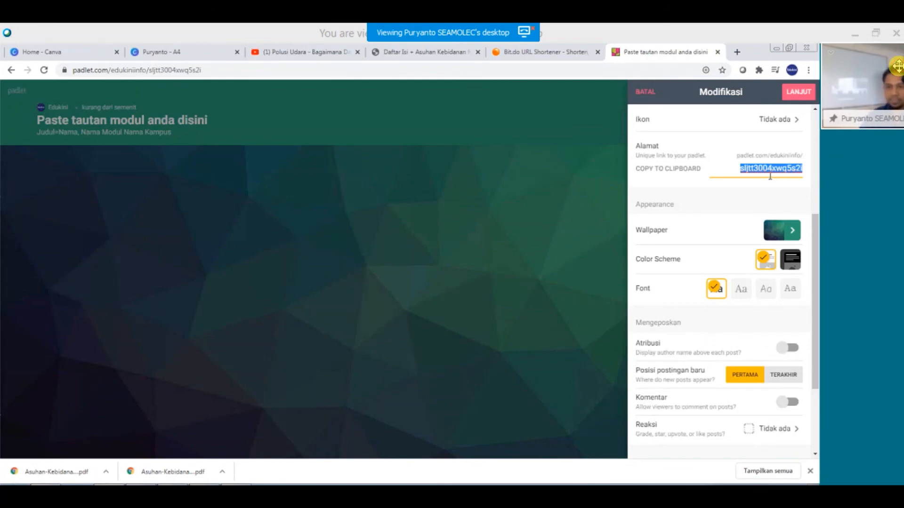
text(polte)
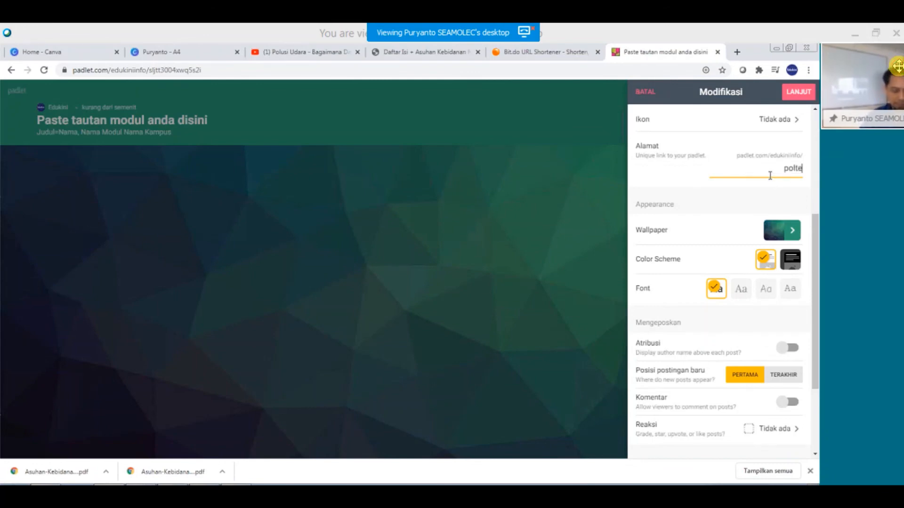
text(kes)
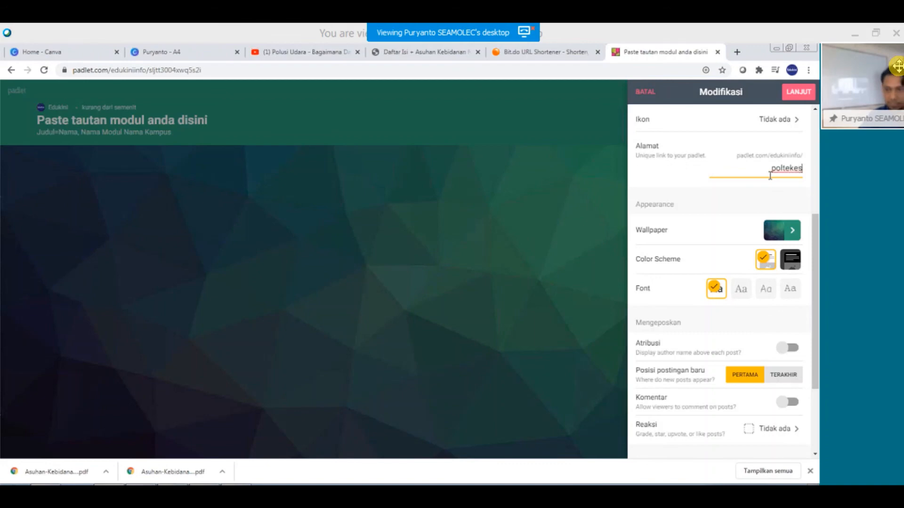
text(2020)
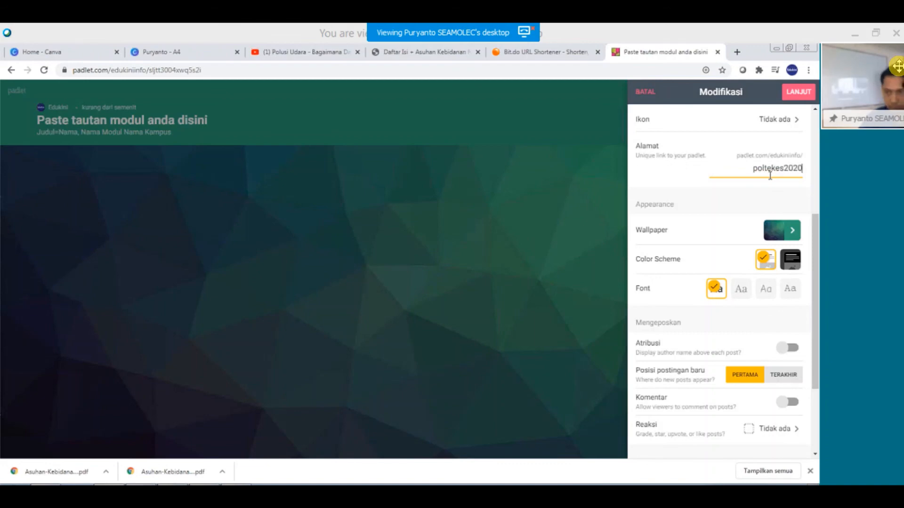
Add the line "berikan foto selfie anda!" below "Nama Kampus" in the padlet's description, separated by a blank line.
scroll(725, 212, down, 2)
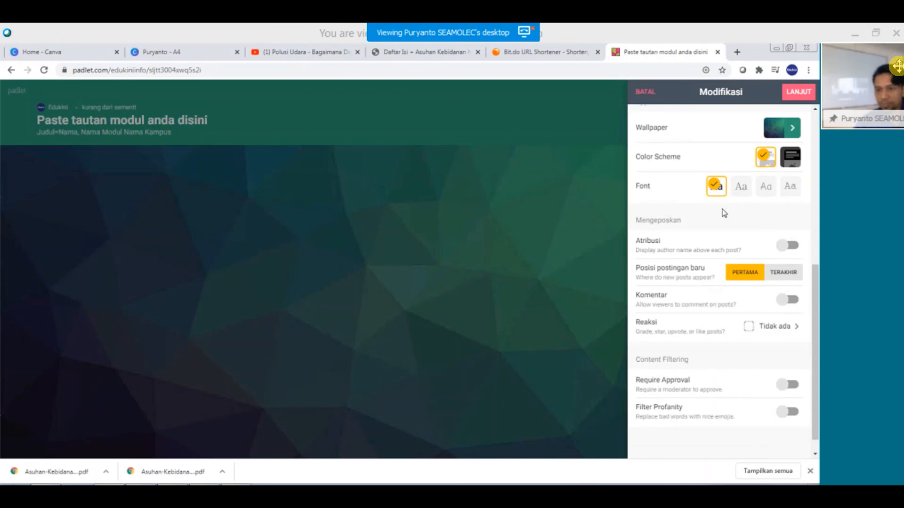
scroll(718, 216, down, 1)
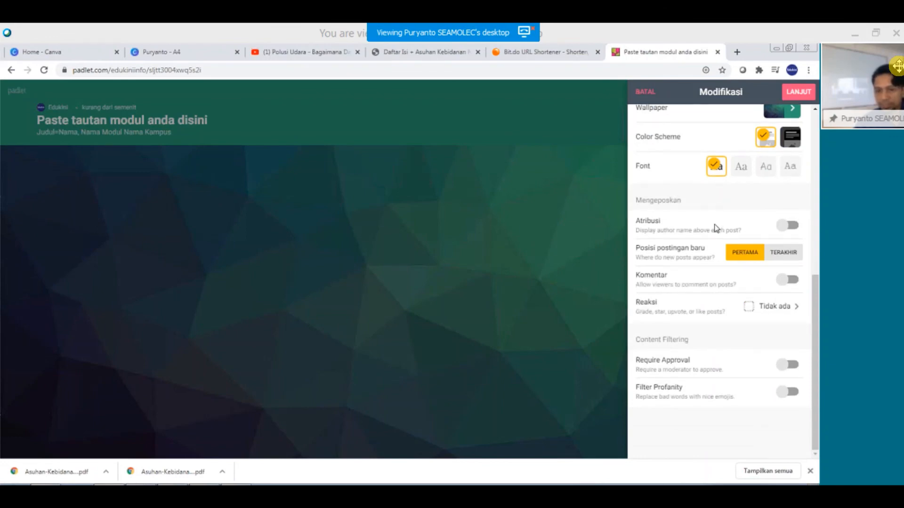
scroll(713, 225, up, 5)
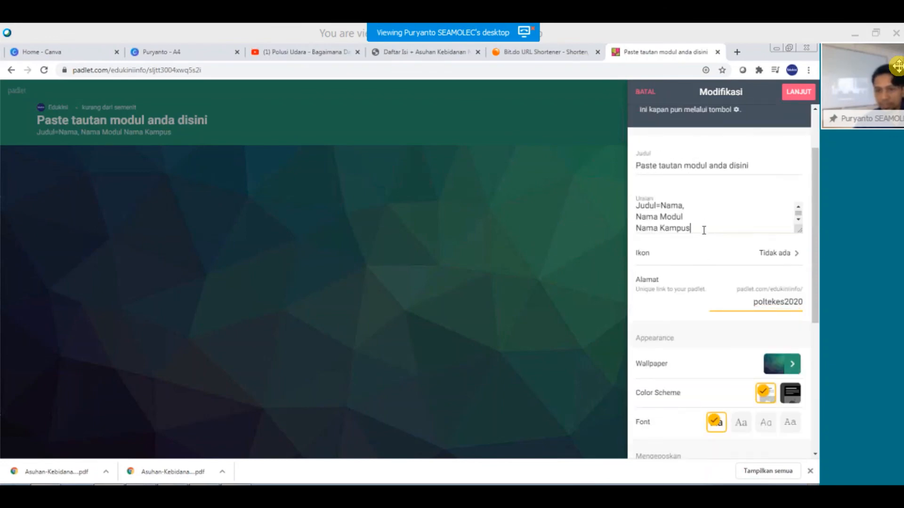
click(705, 228)
key(Return)
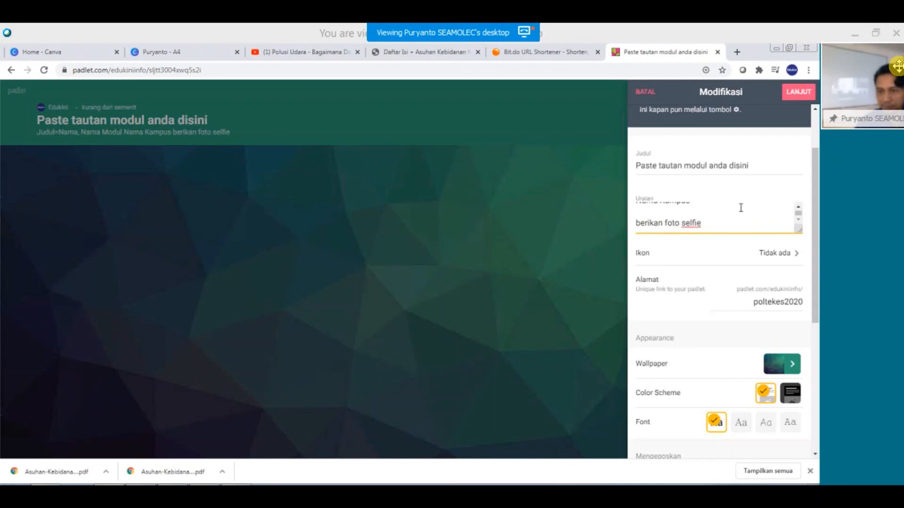
text(and)
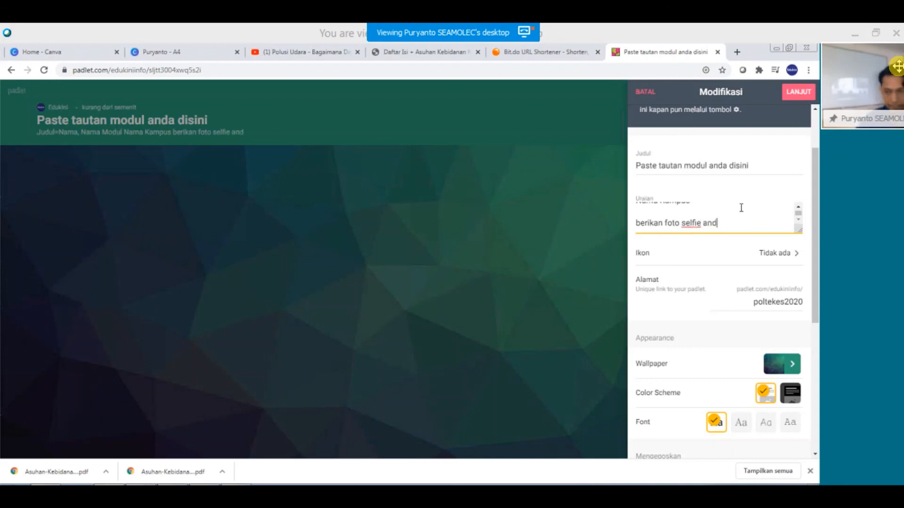
text(a!)
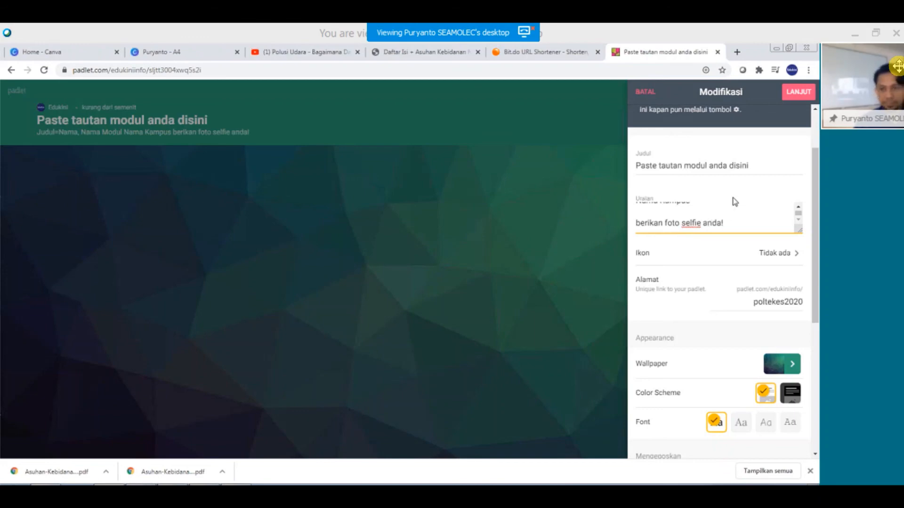
Save the new padlet's settings and finish the setup by starting to post on the wall.
scroll(736, 243, down, 1)
scroll(736, 242, down, 4)
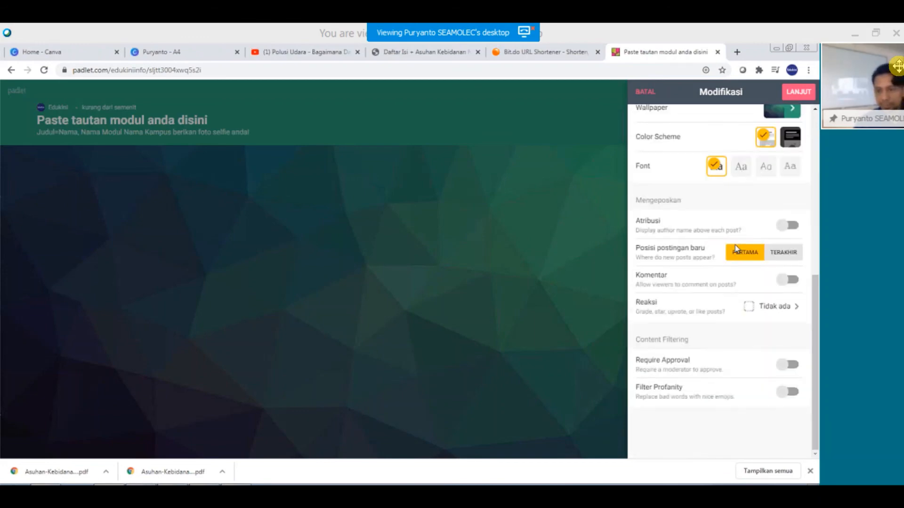
scroll(735, 245, up, 3)
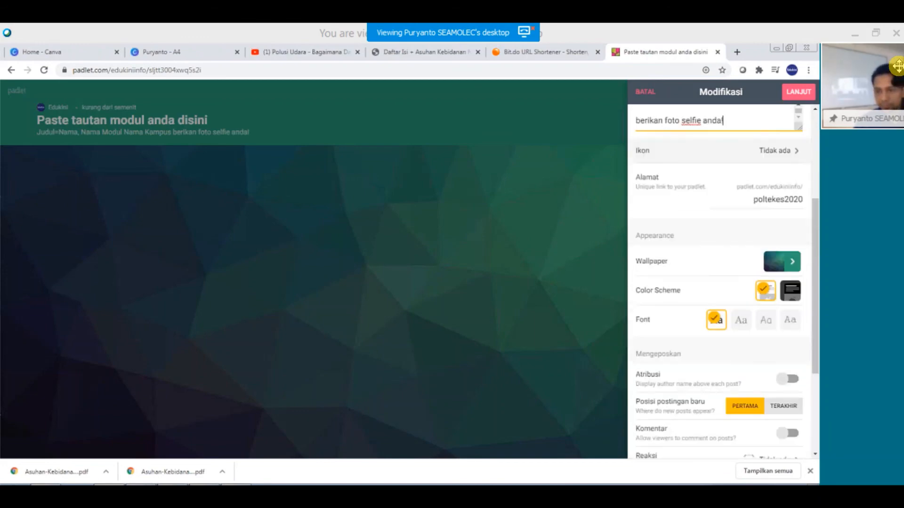
click(799, 92)
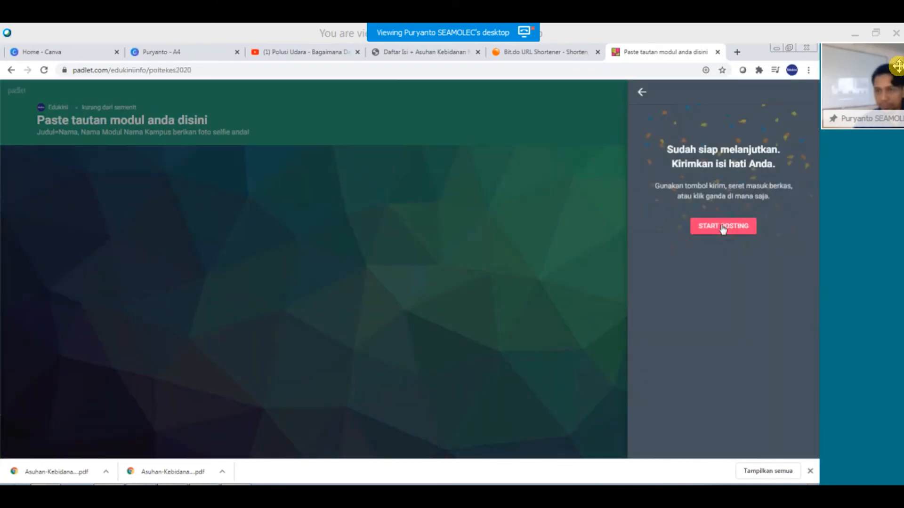
click(721, 229)
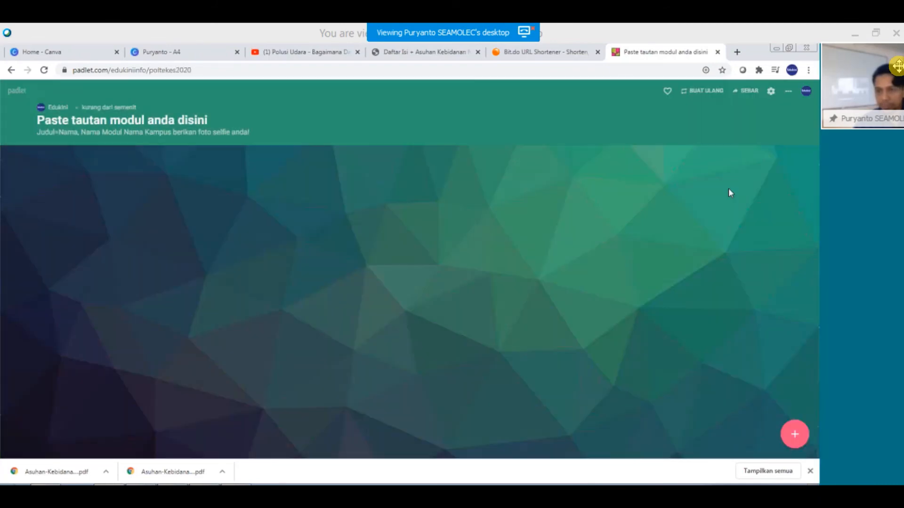
click(771, 92)
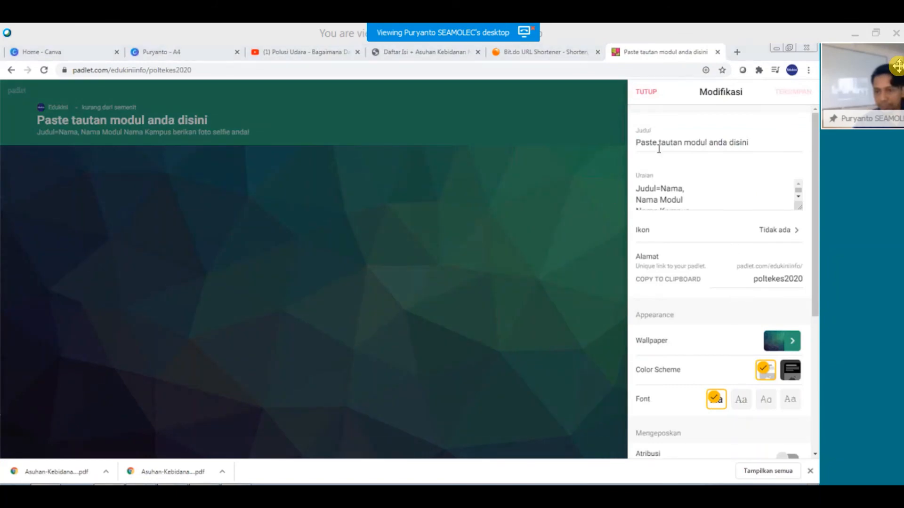
click(654, 94)
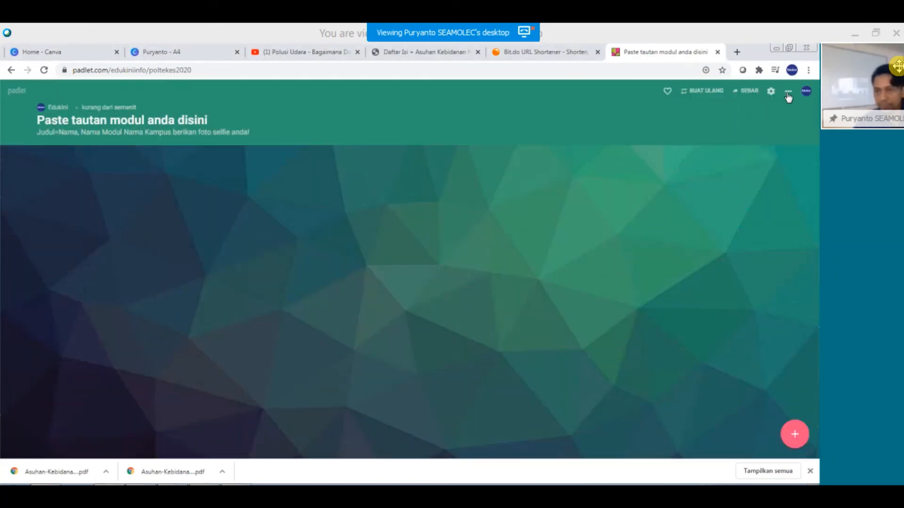
click(788, 93)
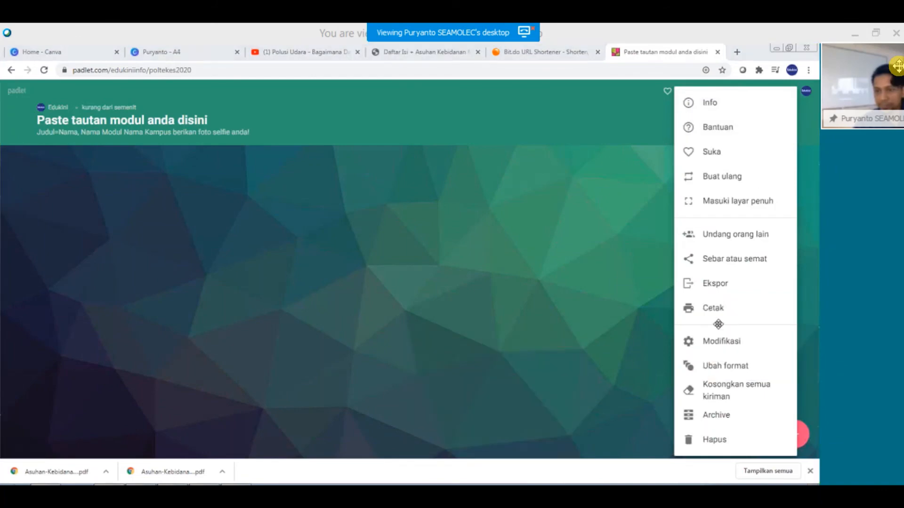
click(593, 166)
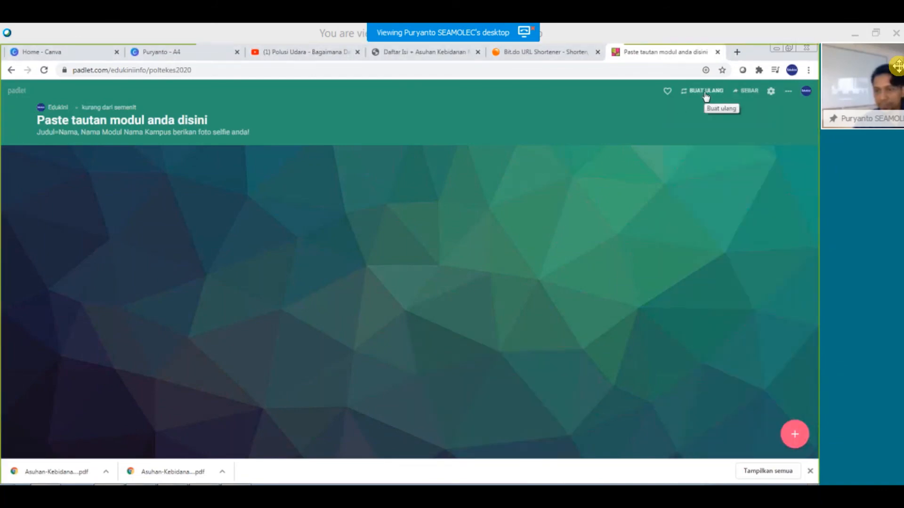
Change the padlet's privacy to Umum, save it, and close the sharing settings.
click(747, 92)
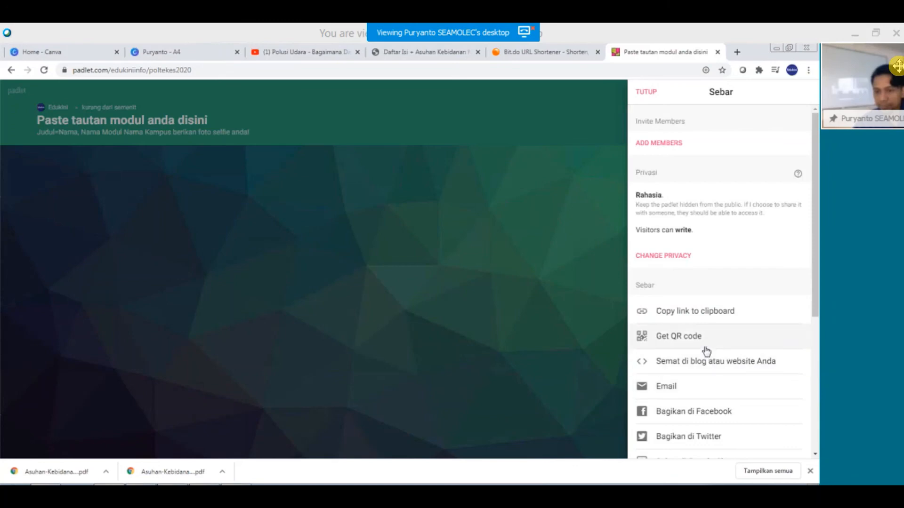
click(685, 260)
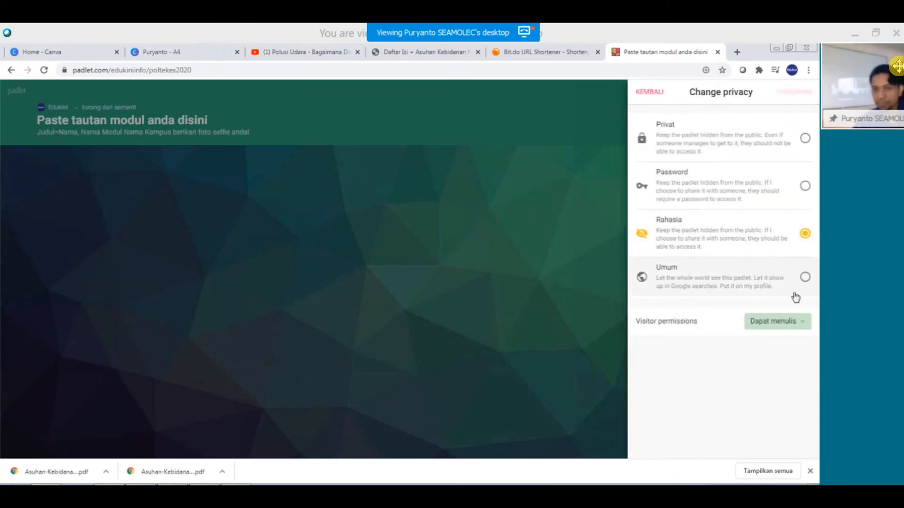
click(803, 282)
click(800, 94)
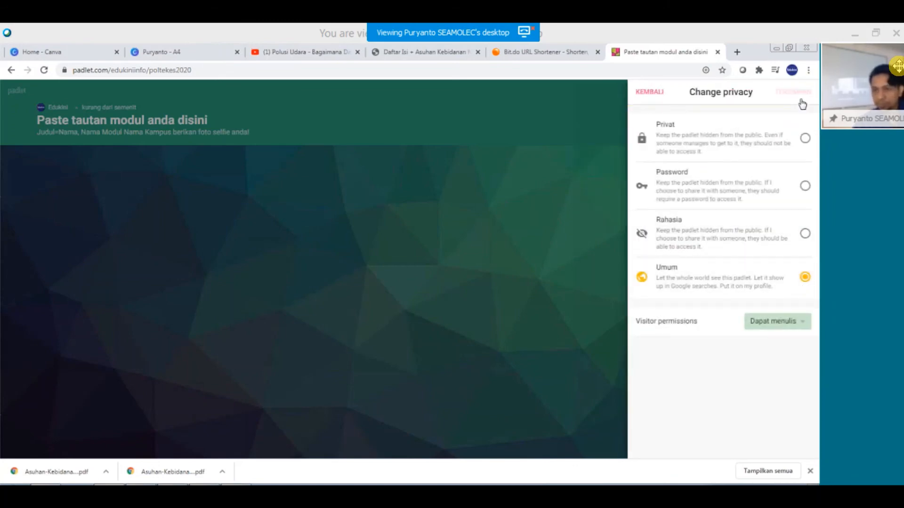
click(655, 93)
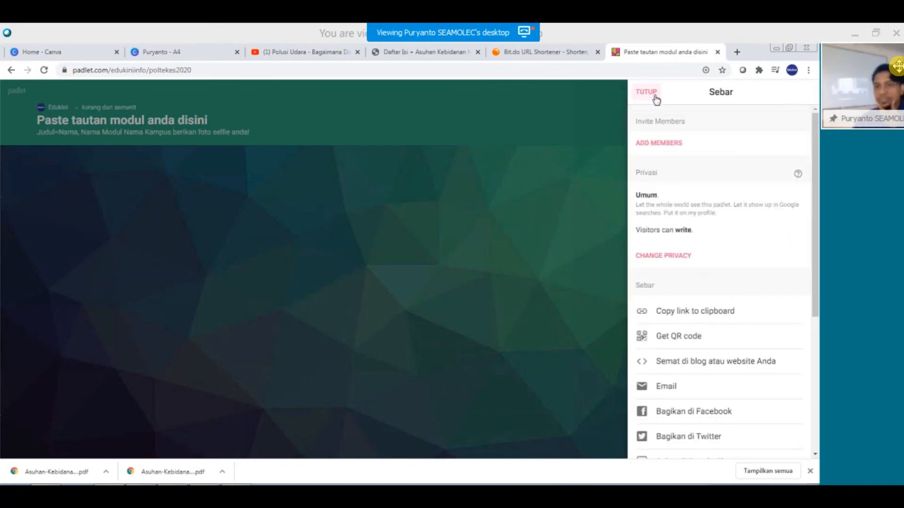
click(583, 152)
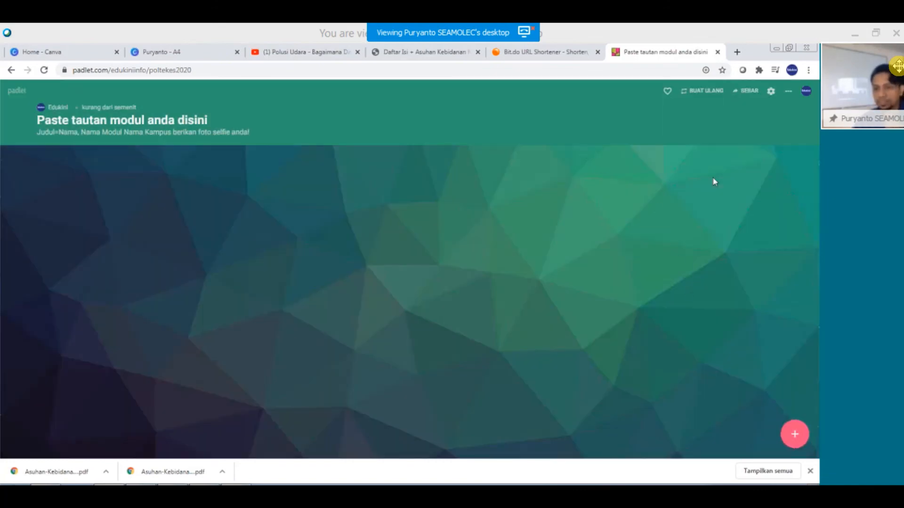
Copy the padlet's link to the clipboard from its sharing options.
click(806, 97)
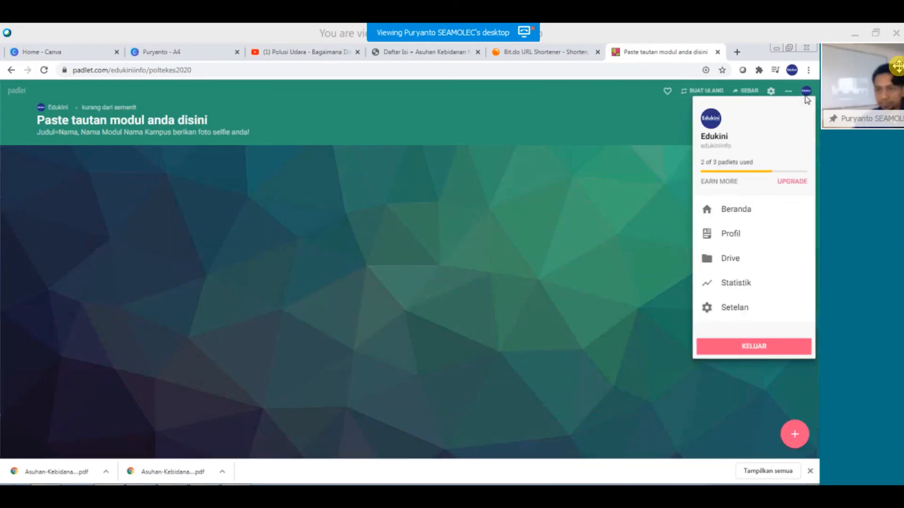
click(806, 92)
click(750, 92)
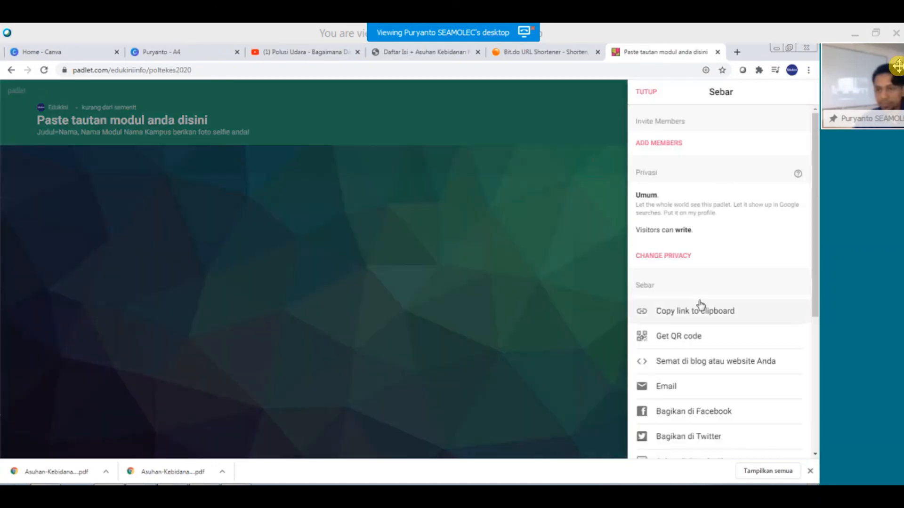
click(688, 313)
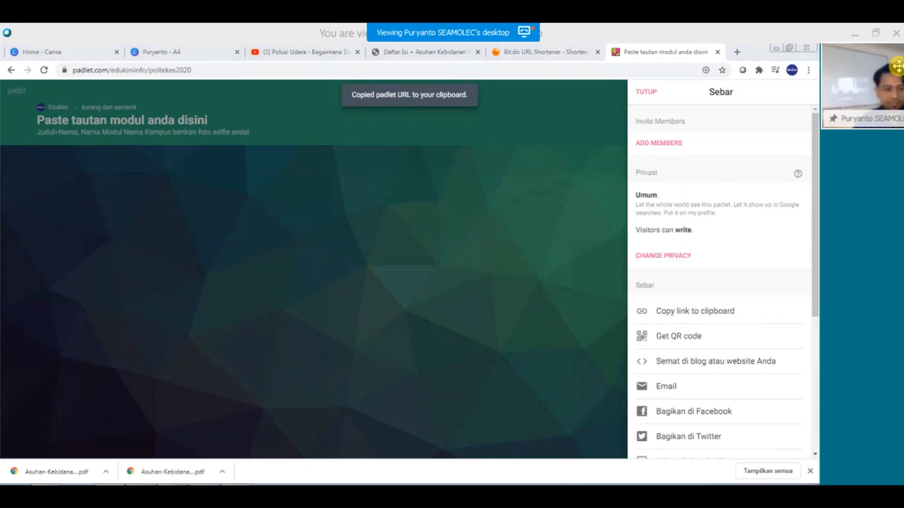
Switch to the PowerPoint presentation, insert a new slide after slide 27, and delete its title placeholder.
key(alt+Tab)
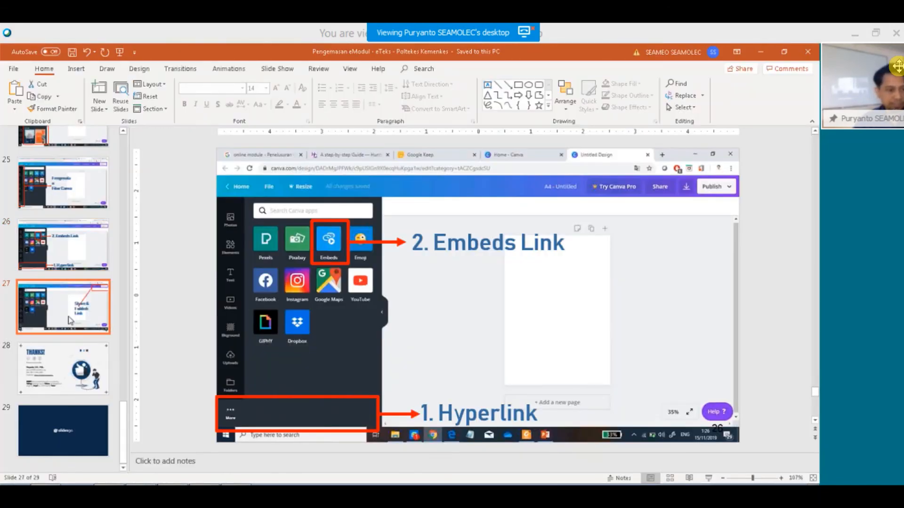
key(Return)
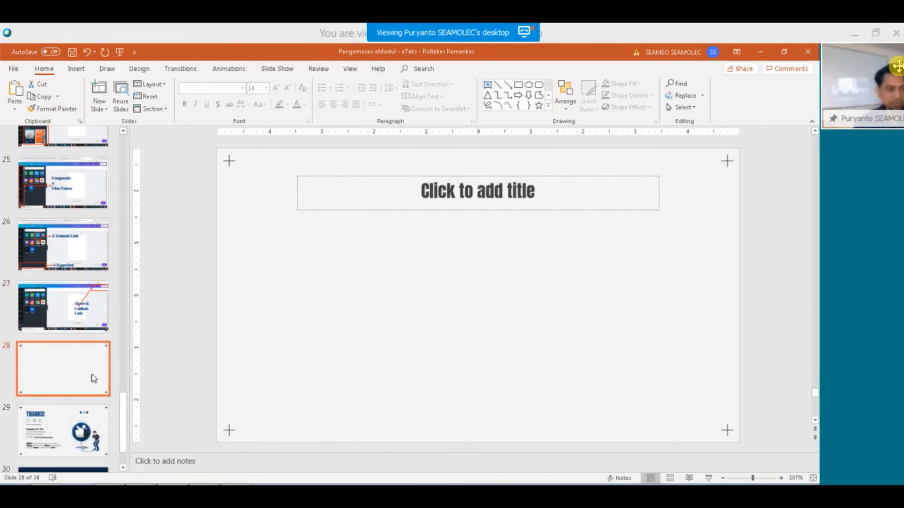
click(286, 202)
click(294, 201)
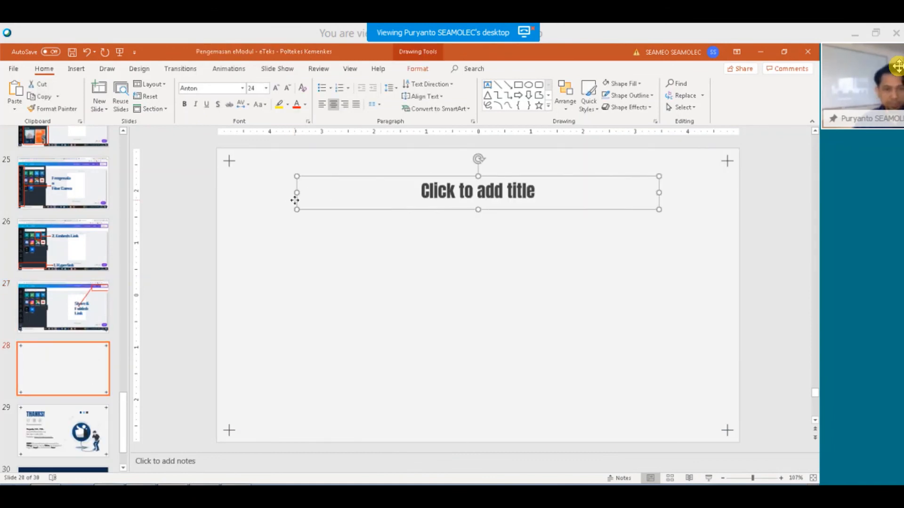
key(Delete)
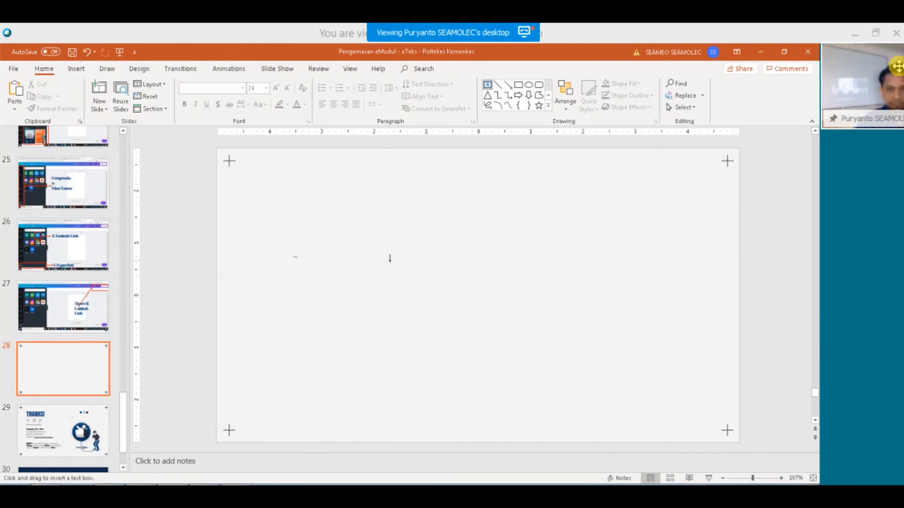
Add a text box in the middle of slide 28, paste the copied padlet link, and widen it to fit one line.
drag(389, 260, 533, 305)
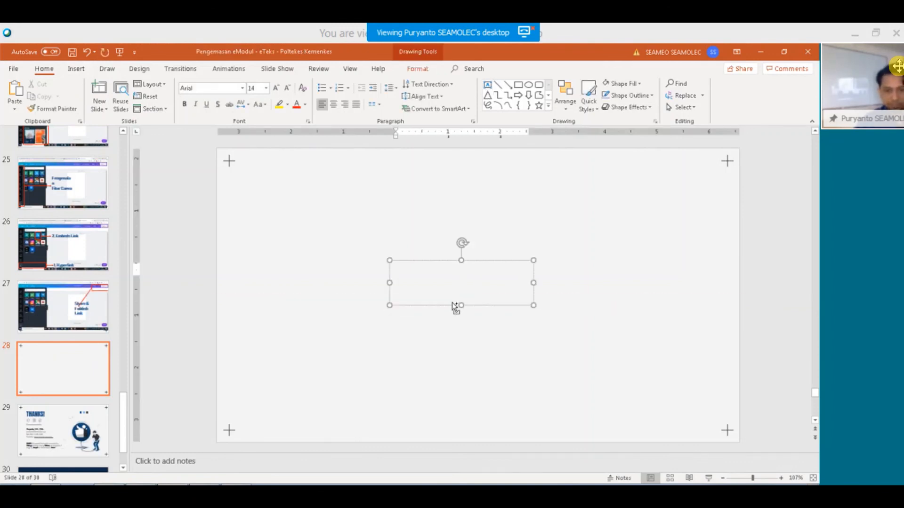
key(ctrl+v)
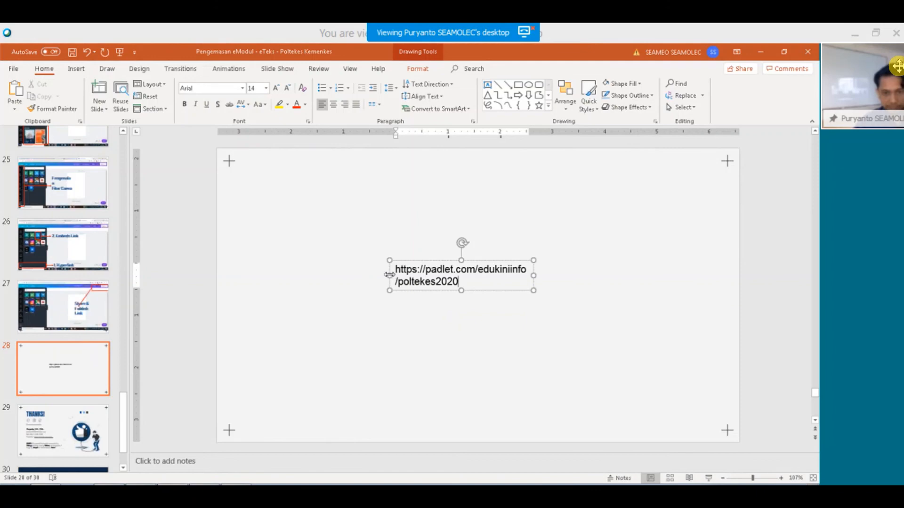
drag(389, 275, 315, 272)
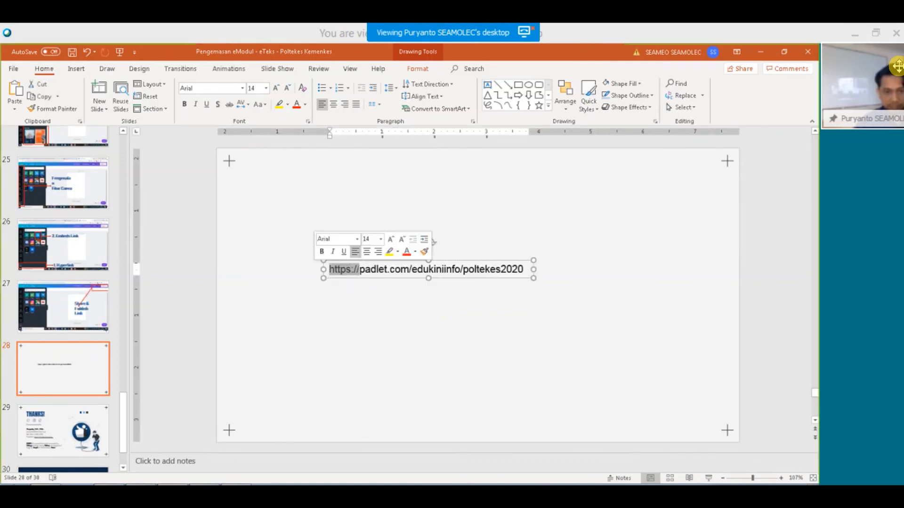
key(BackSpace)
click(343, 317)
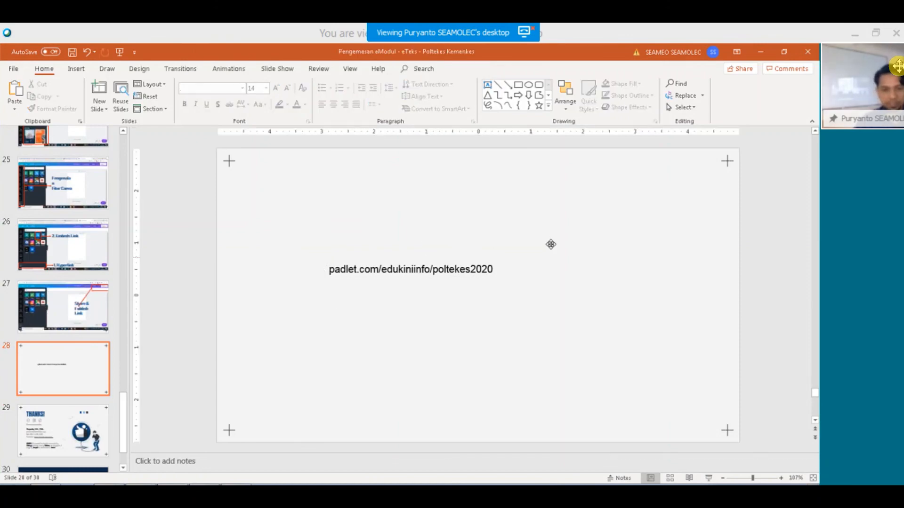
click(442, 269)
mouse_move(445, 260)
mouse_down()
mouse_move(528, 251)
mouse_move(520, 255)
mouse_up()
click(520, 303)
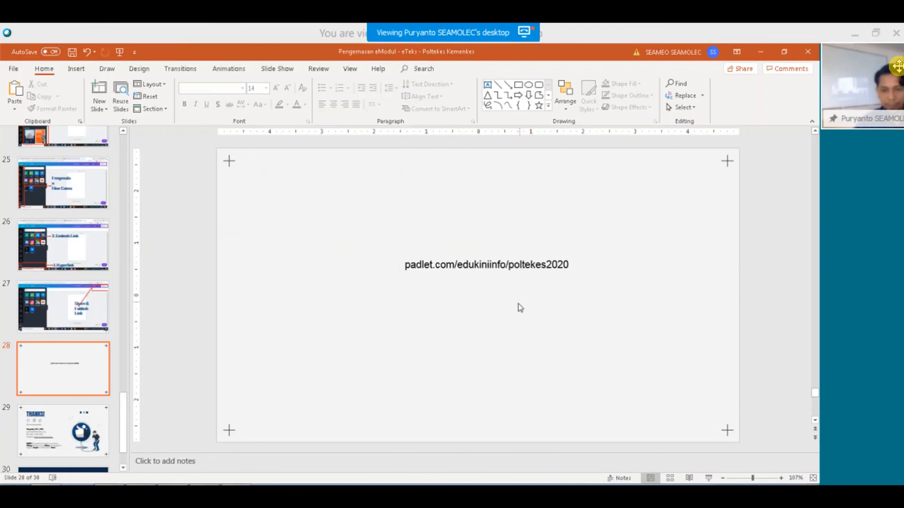
Set the padlet link's font size to 36, widen its text box to fit one line, and move it slightly below the slide's middle.
click(501, 267)
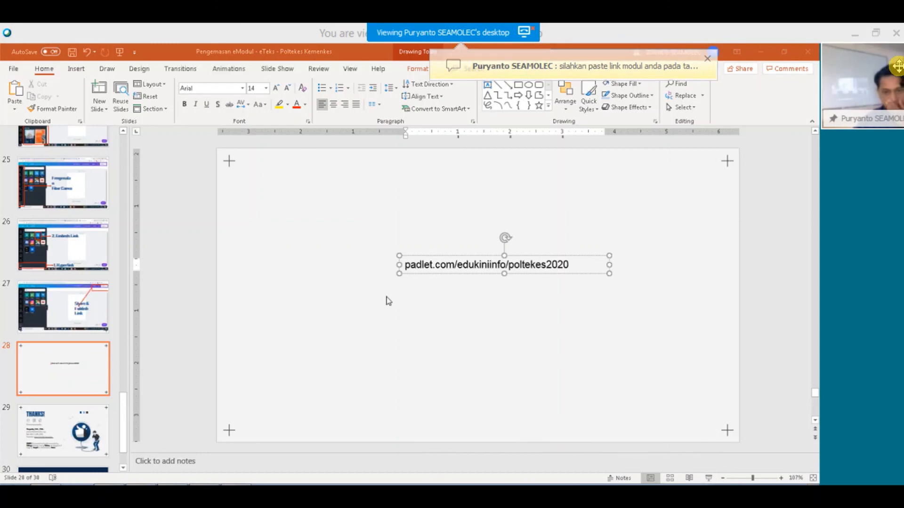
triple_click(445, 268)
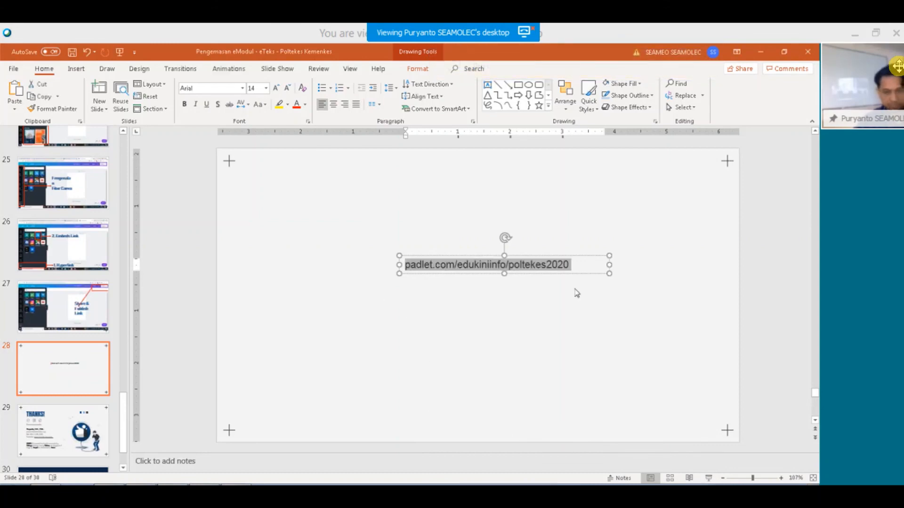
click(266, 88)
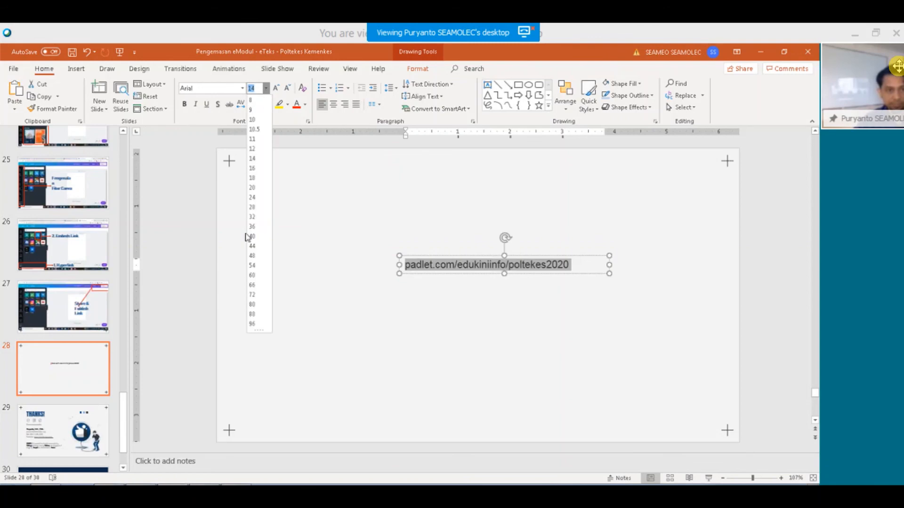
click(252, 227)
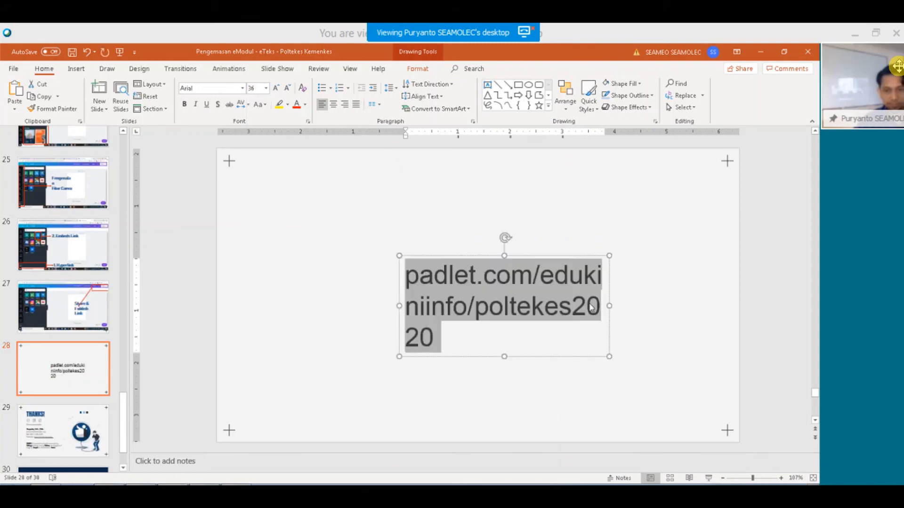
drag(608, 305, 816, 315)
drag(378, 288, 298, 306)
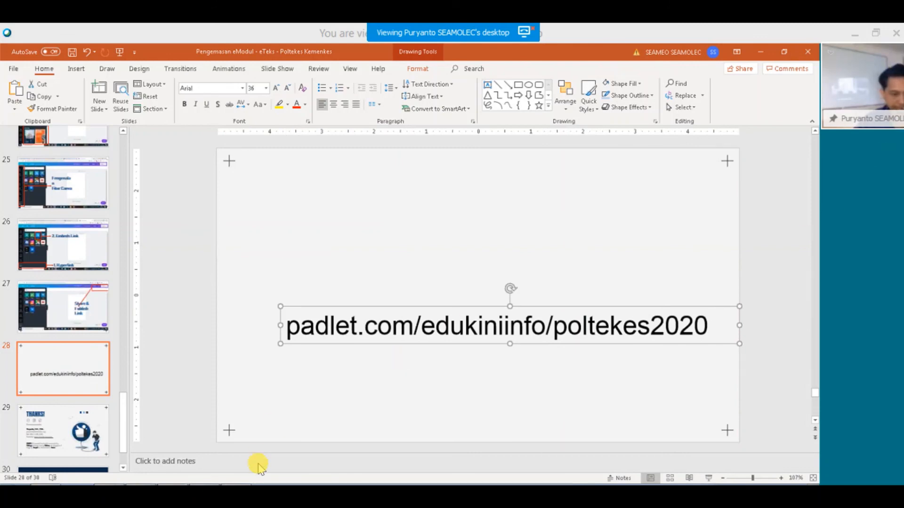
Write padlet.com/edukiniinfo/poltekes2020 on a new last line in Notepad, and copy the padlet's QR code from the browser to above the link on slide 28.
key(alt+Tab)
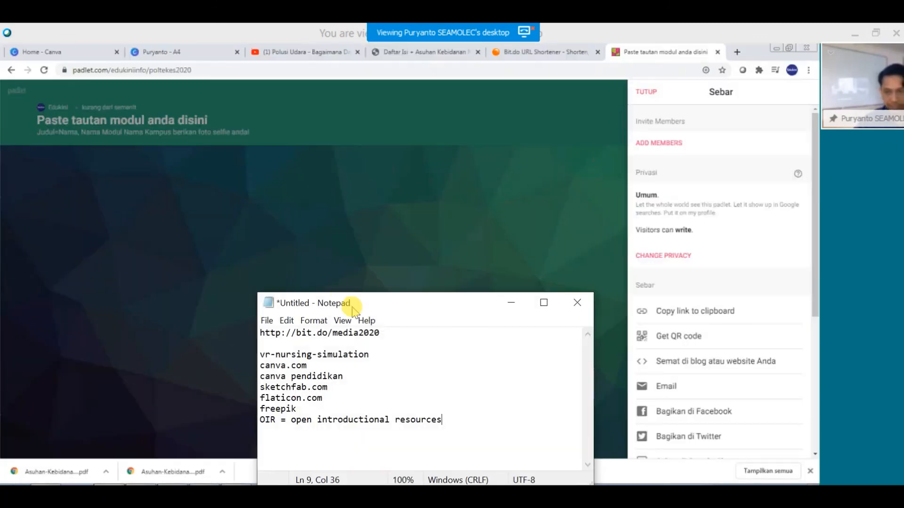
drag(343, 298, 359, 106)
key(Return)
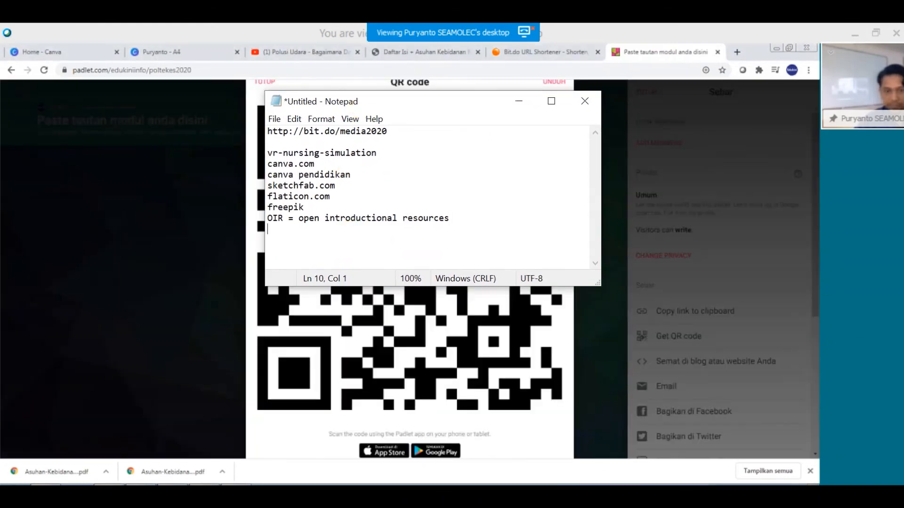
text(pa)
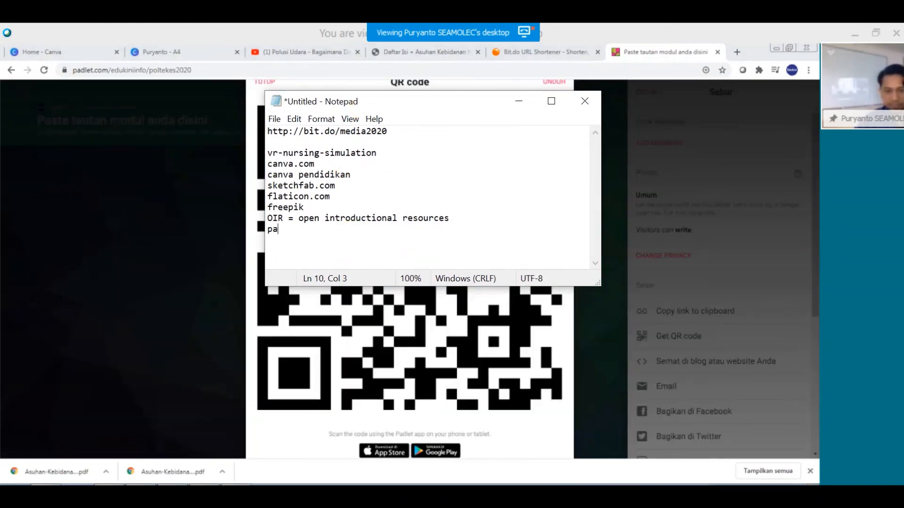
text(dlet)
right_click(491, 267)
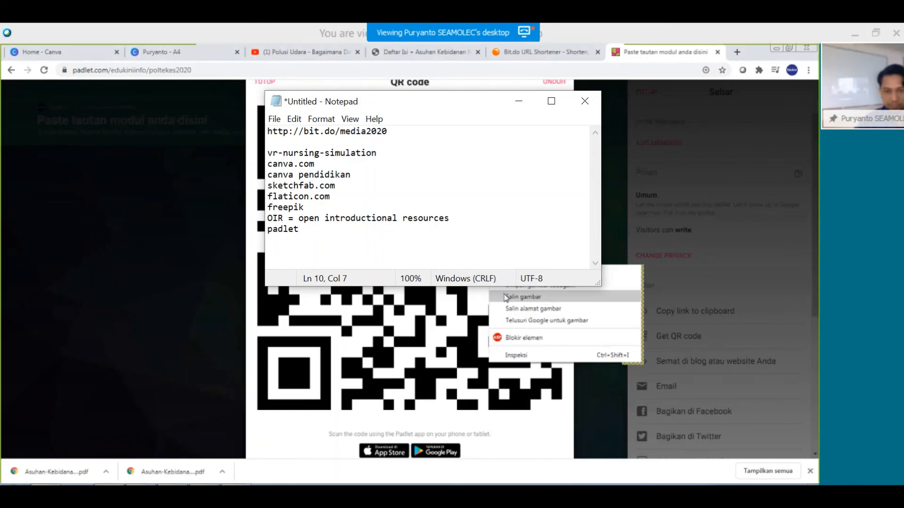
text(.com)
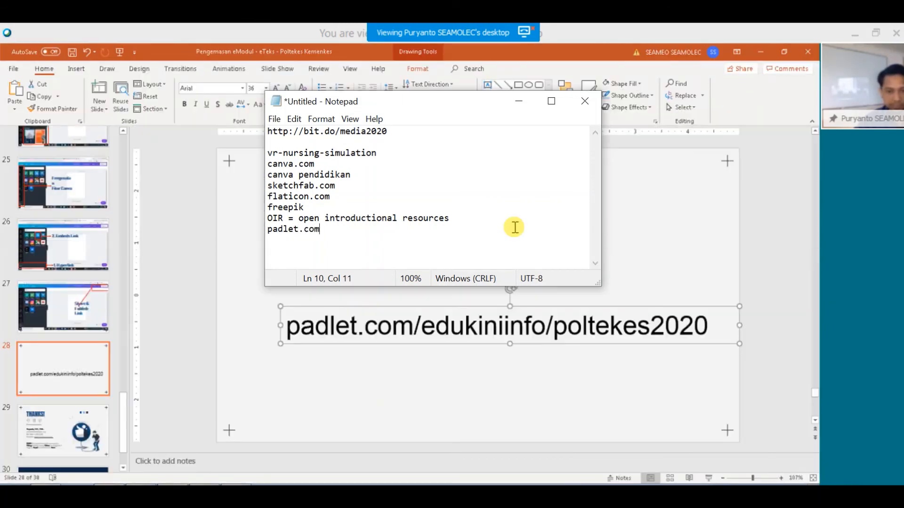
text(/)
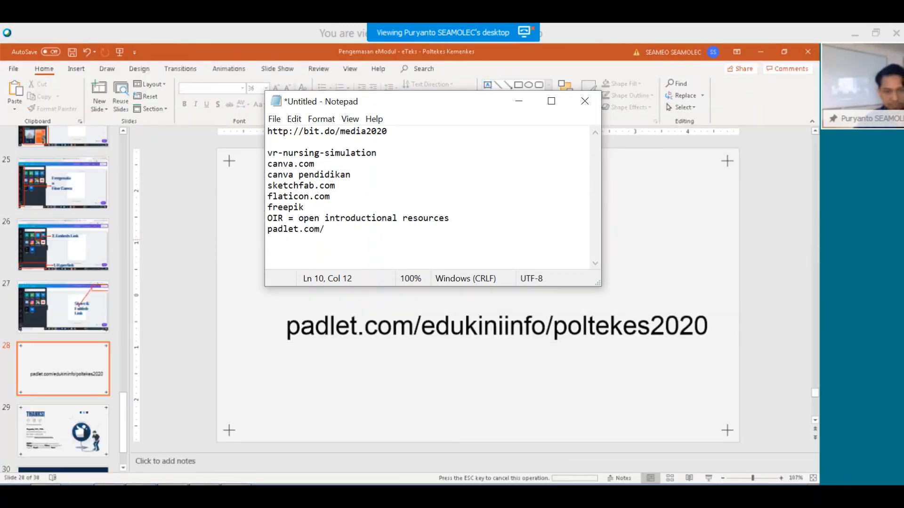
text(e)
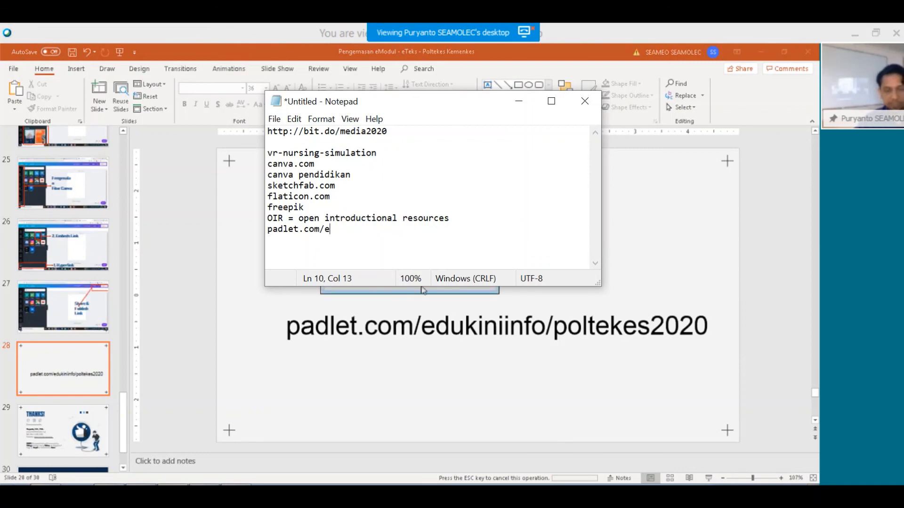
text(duk)
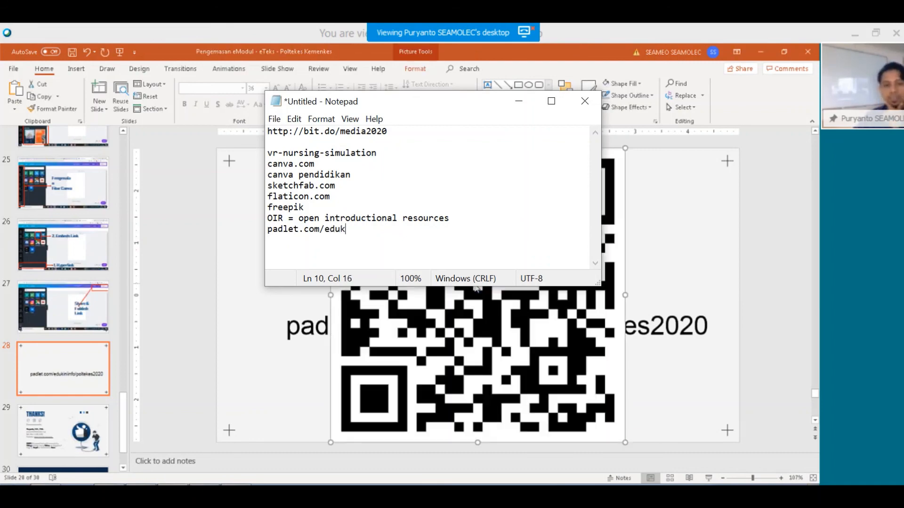
text(i)
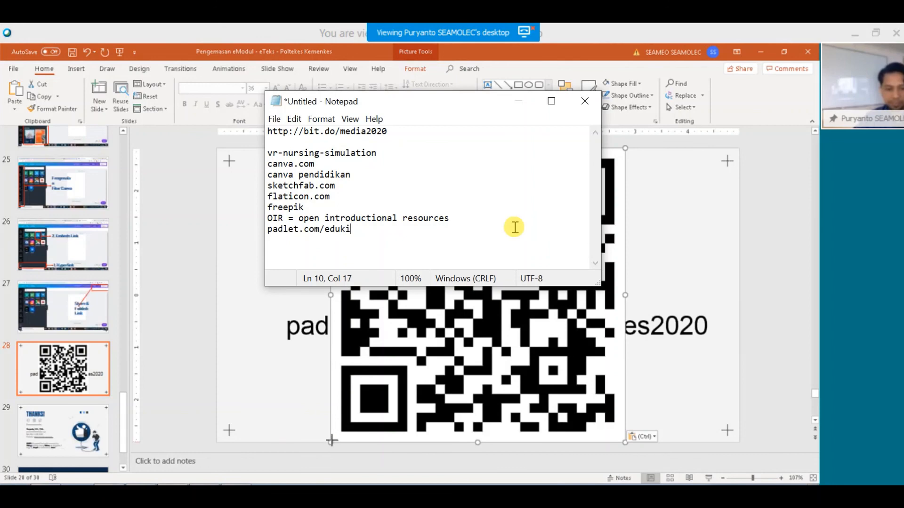
text(nii)
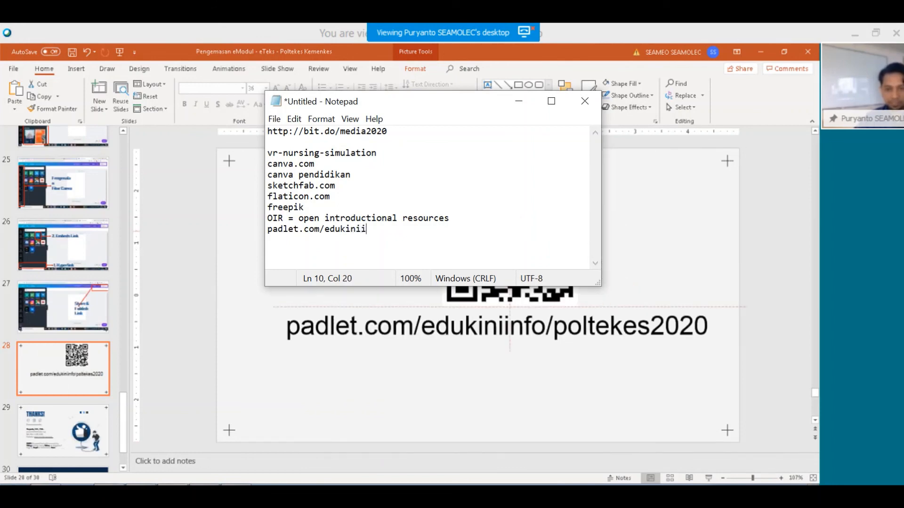
text(nfo/po)
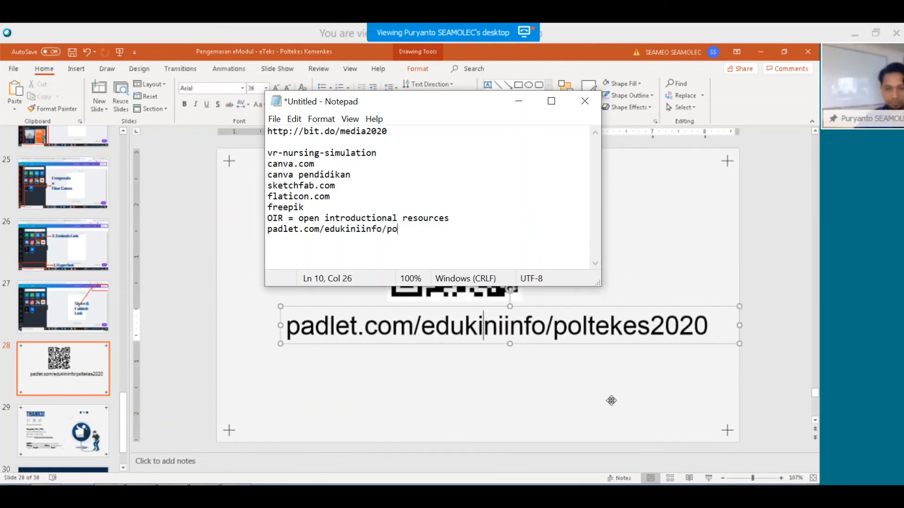
text(lte)
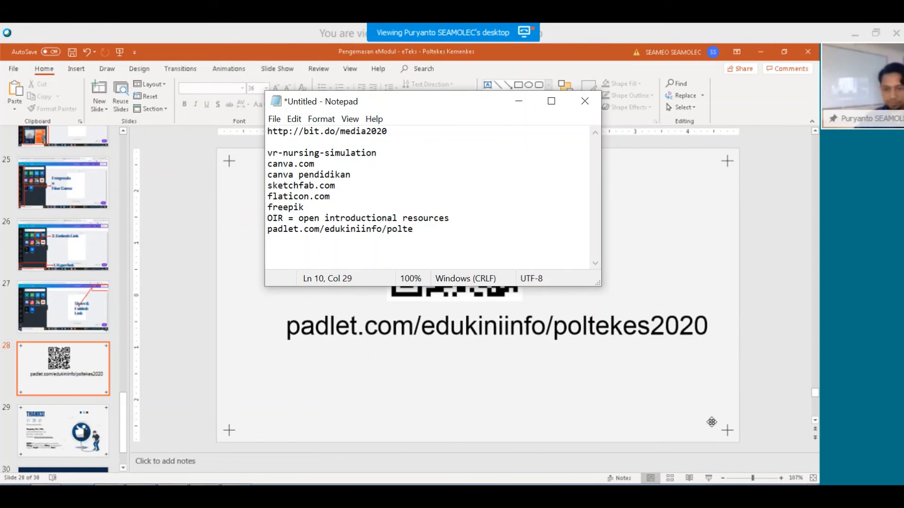
text(kes2020)
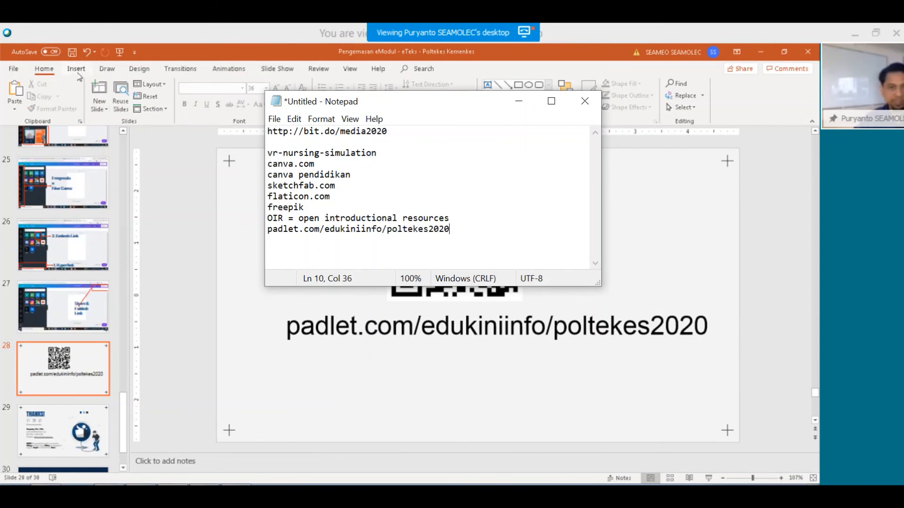
Add a text box below the link on slide 28 reading "Kumpulkan tautan modul pada alamat diatas", and minimize Notepad.
click(488, 85)
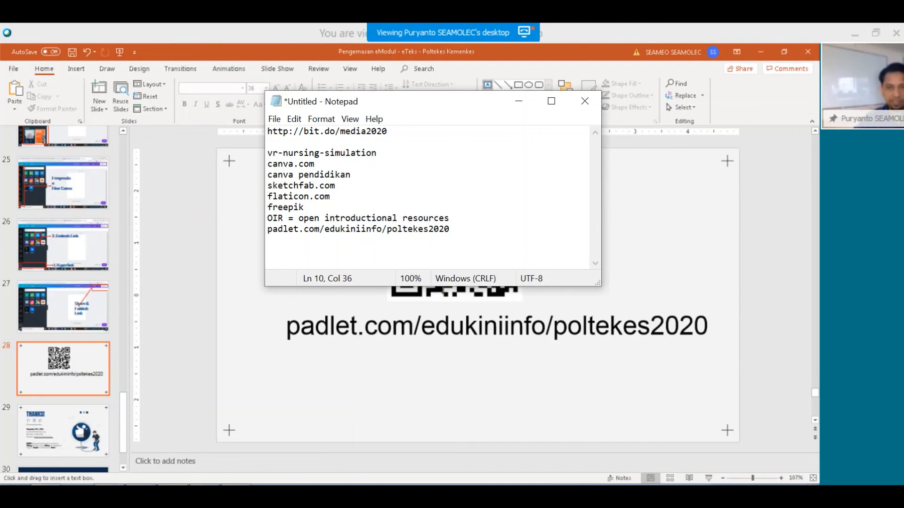
click(414, 399)
text(Kum)
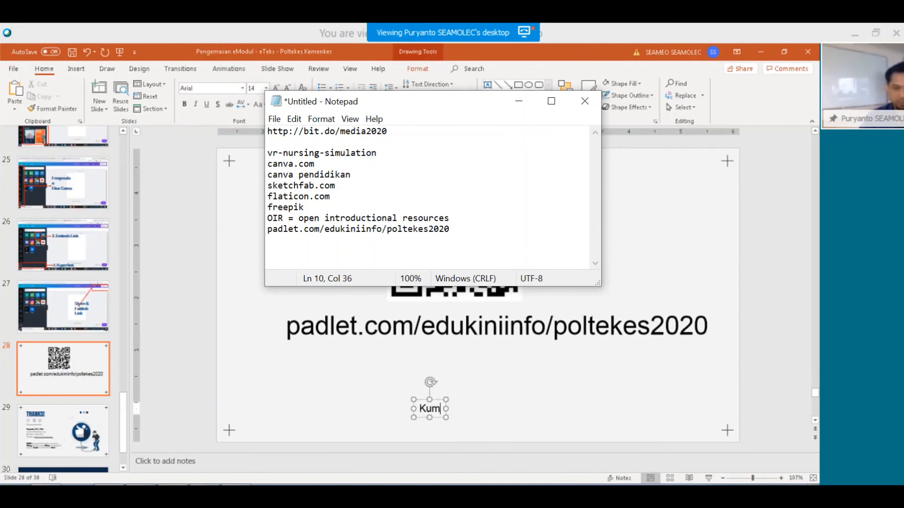
text(pulk)
text(an )
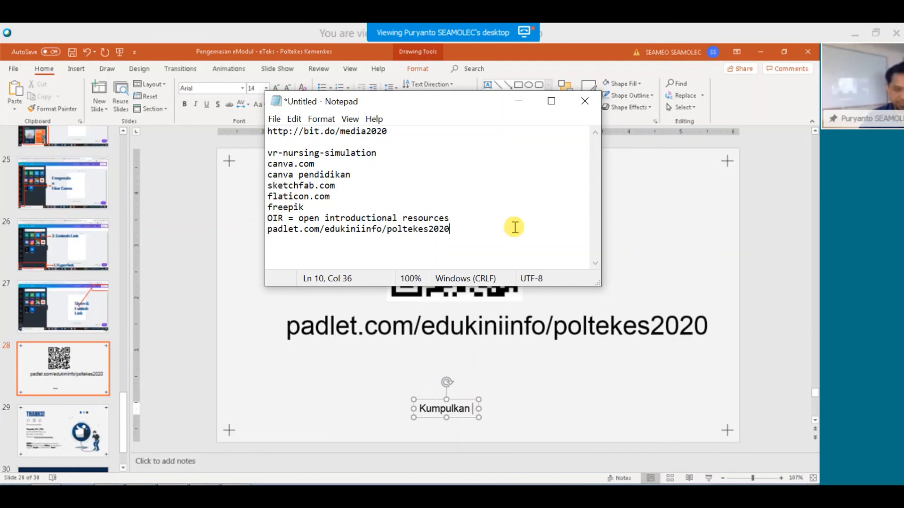
text(ltaun)
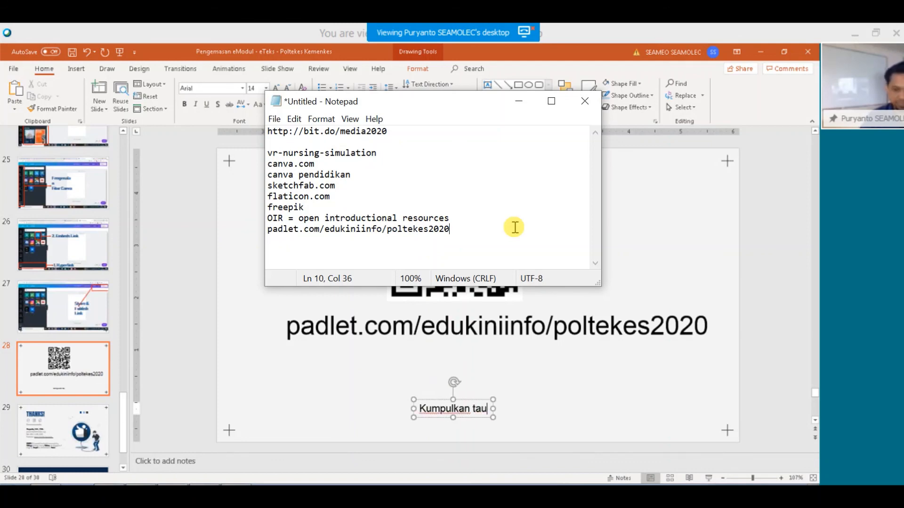
key(BackSpace)
text(tan)
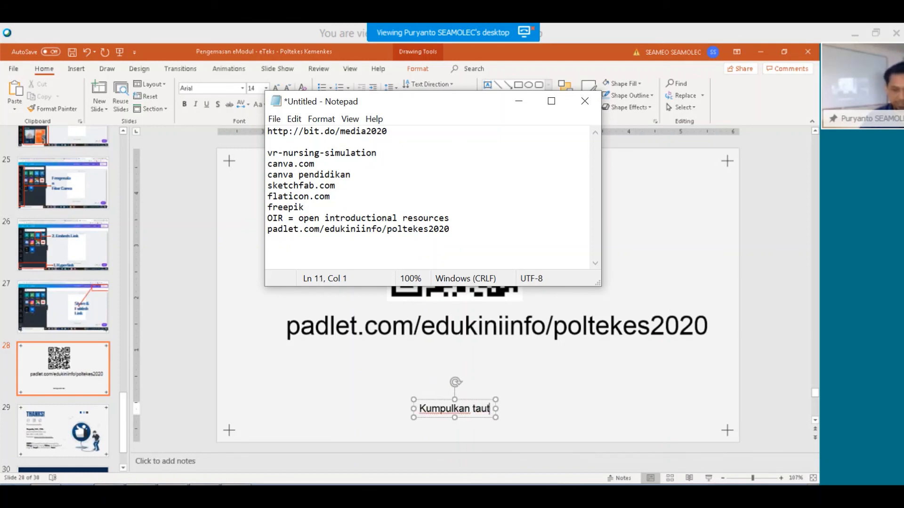
click(522, 100)
text(modu)
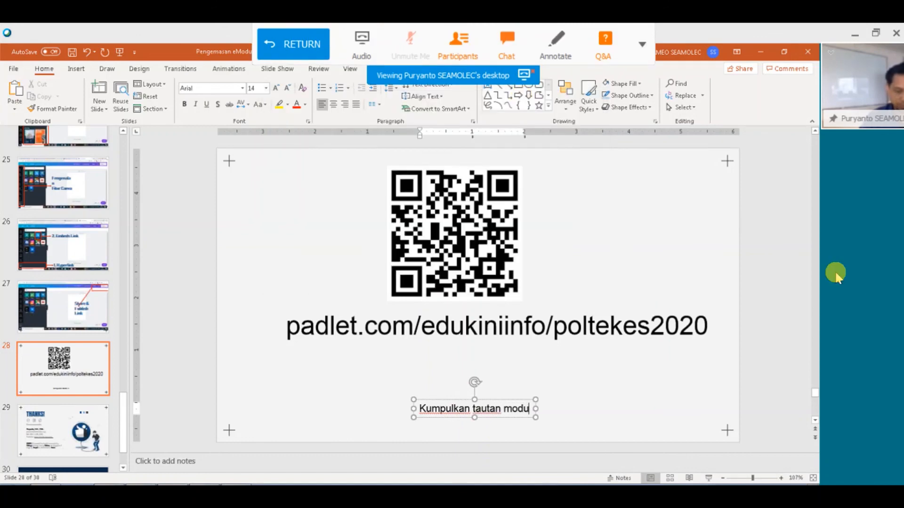
text(l pada lin)
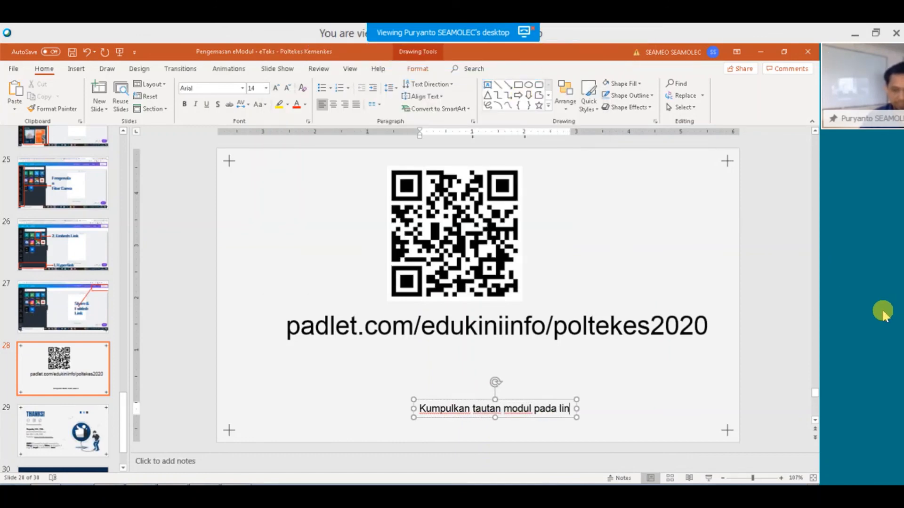
key(BackSpace)
key(BackSpace)
key(BackSpace)
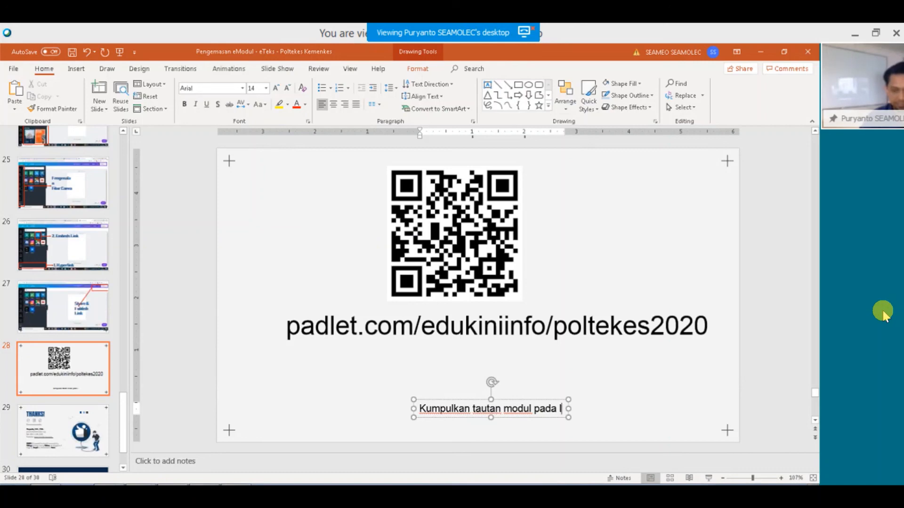
text(alamat diatas)
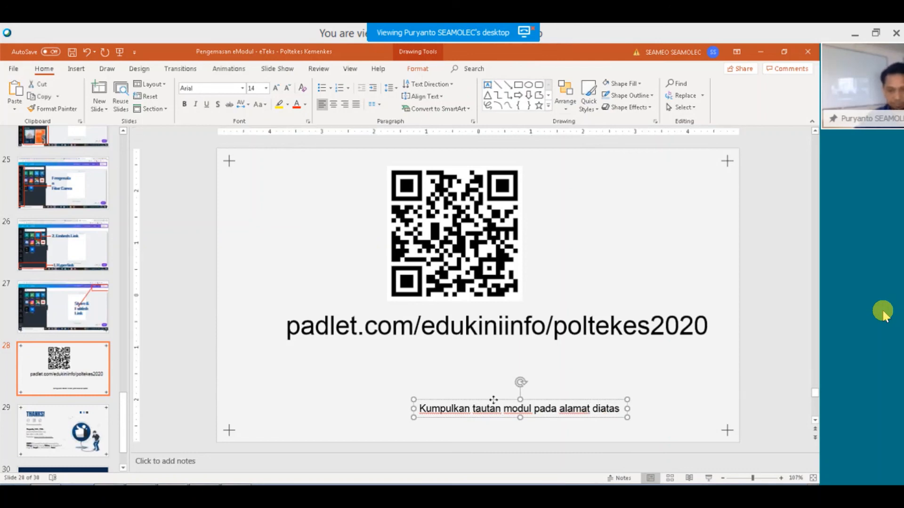
Move the instruction text directly beneath the padlet link, centred under the QR code, and color it dark blue.
drag(494, 401, 434, 357)
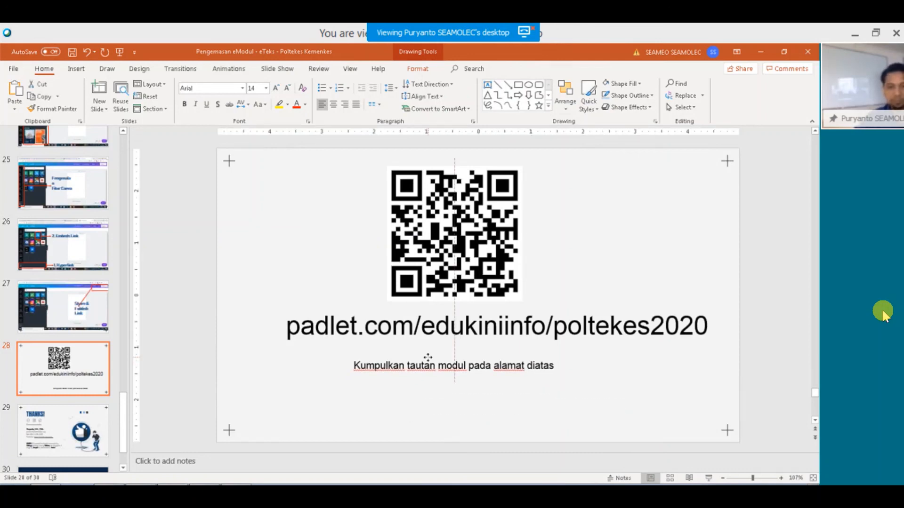
click(428, 363)
triple_click(426, 363)
click(305, 104)
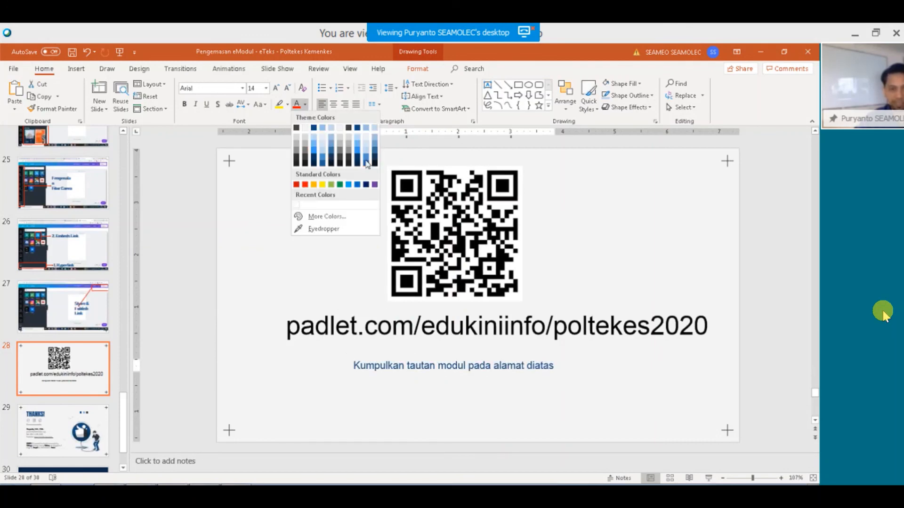
click(360, 162)
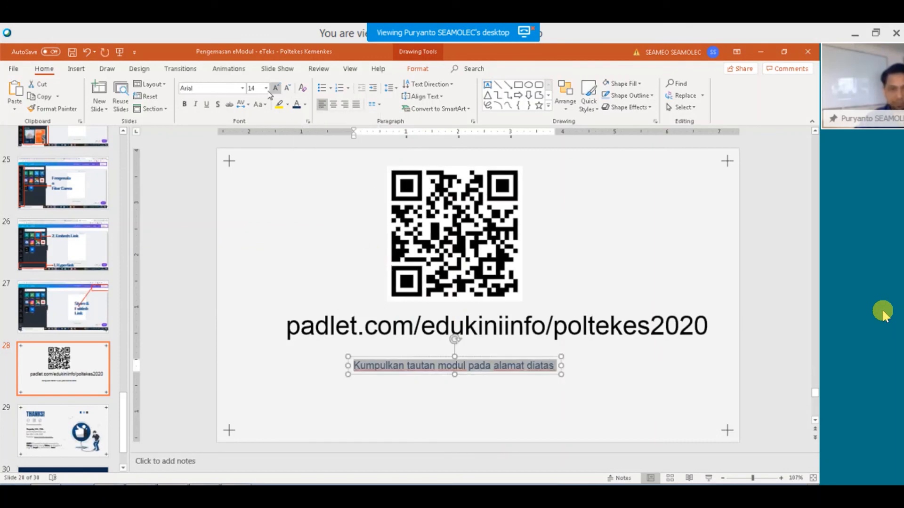
Set the instruction text below the padlet link to font size 20 in Bahnschrift Light SemiCondensed.
click(266, 88)
click(253, 188)
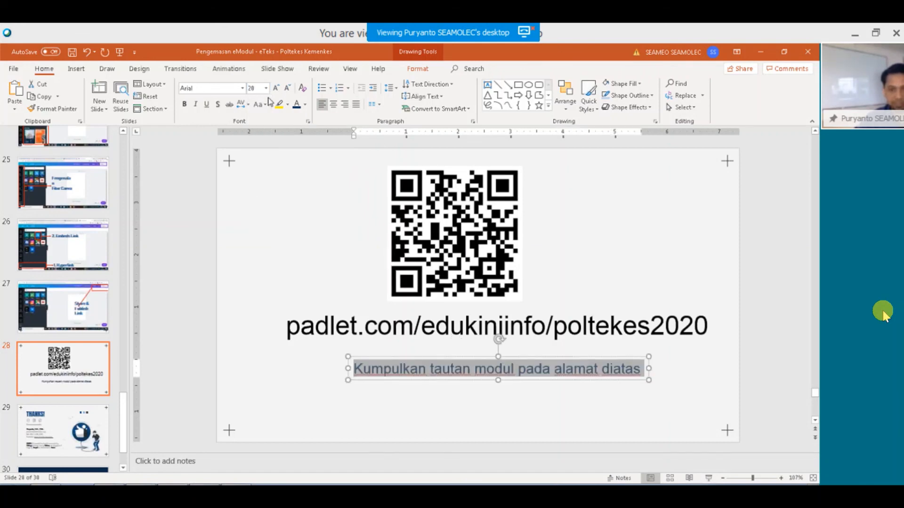
click(242, 88)
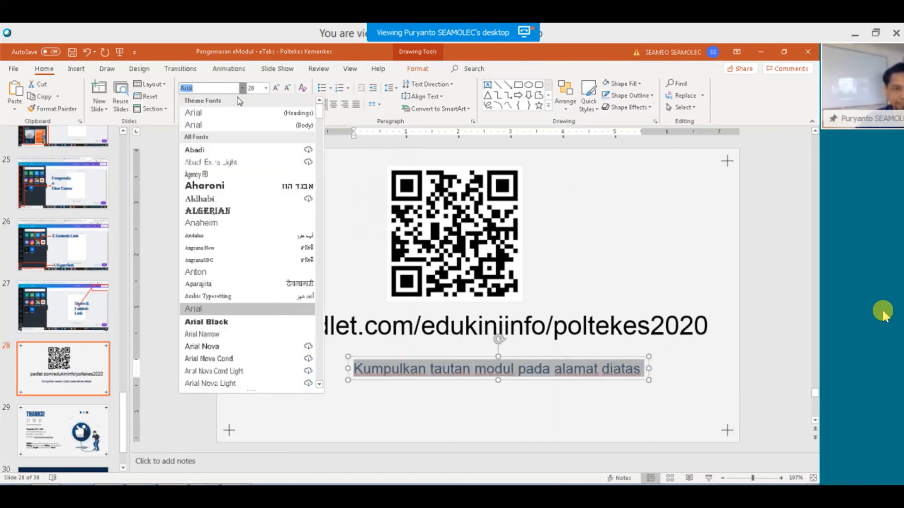
scroll(223, 341, down, 5)
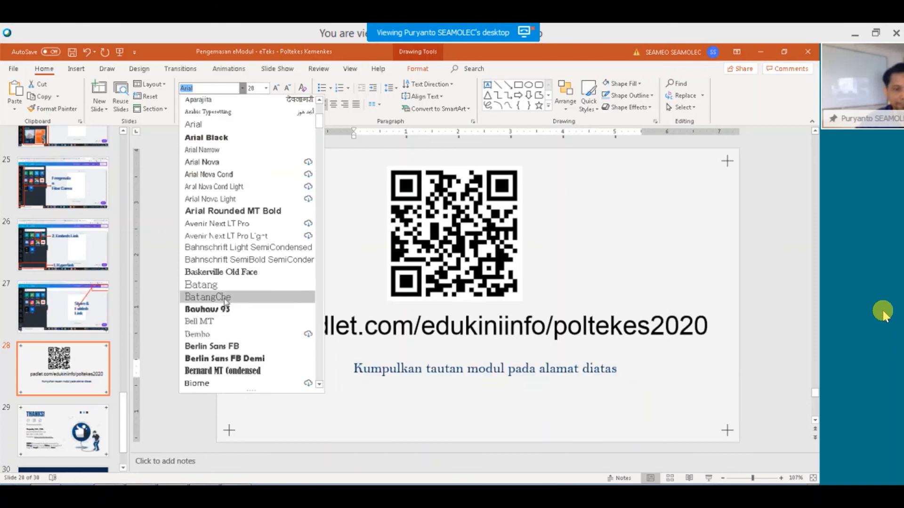
key(Escape)
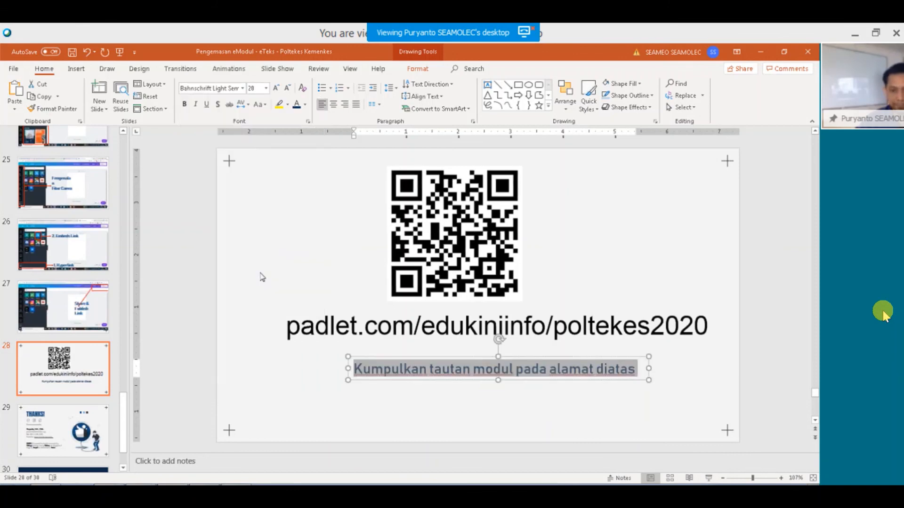
Change the padlet link's font on slide 28 to Bahnschrift Light SemiCondensed.
click(314, 307)
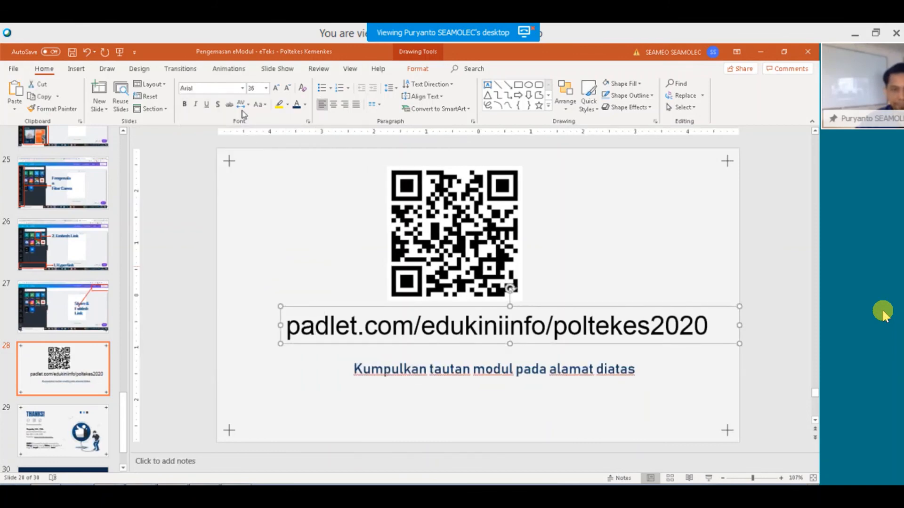
click(242, 88)
click(240, 150)
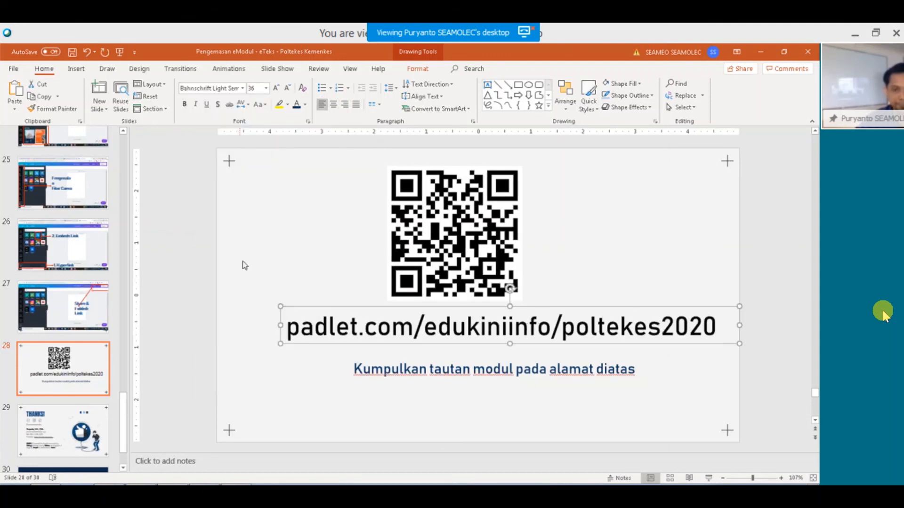
Shift the instruction text box slightly left so it is centred on the slide beneath the link.
click(281, 391)
click(411, 370)
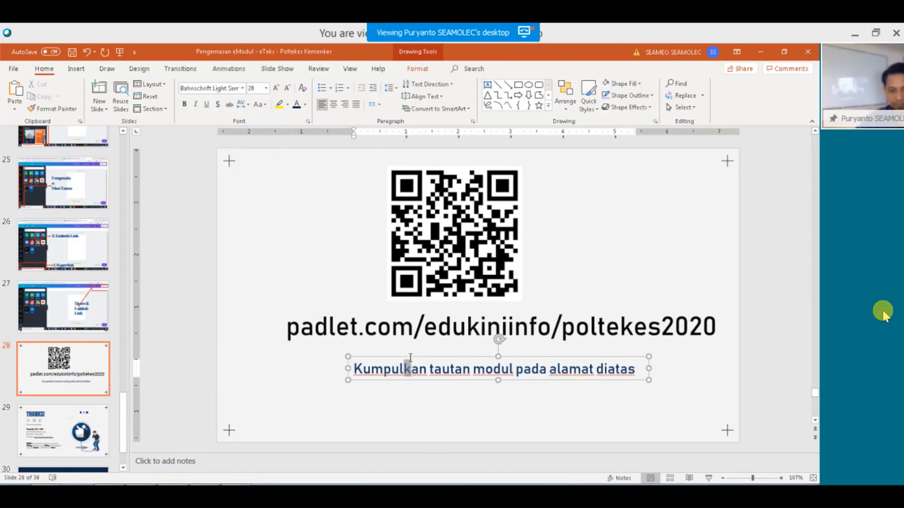
drag(408, 358, 388, 358)
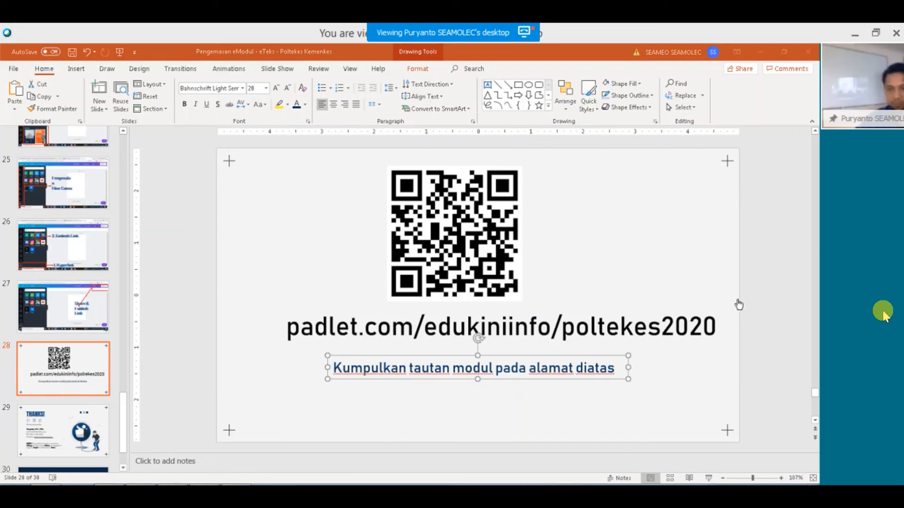
Follow the padlet link from the slide to test it, and close the browser window it opens.
ctrl+click(532, 333)
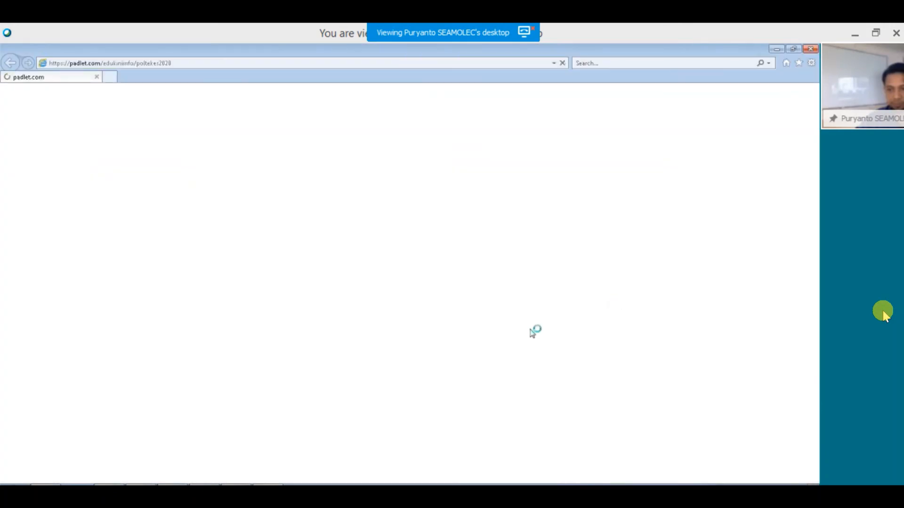
click(810, 49)
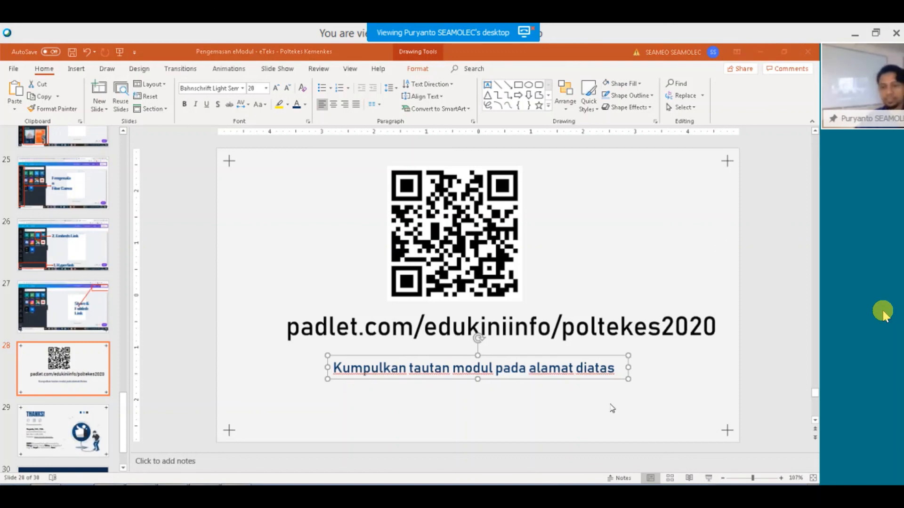
click(620, 287)
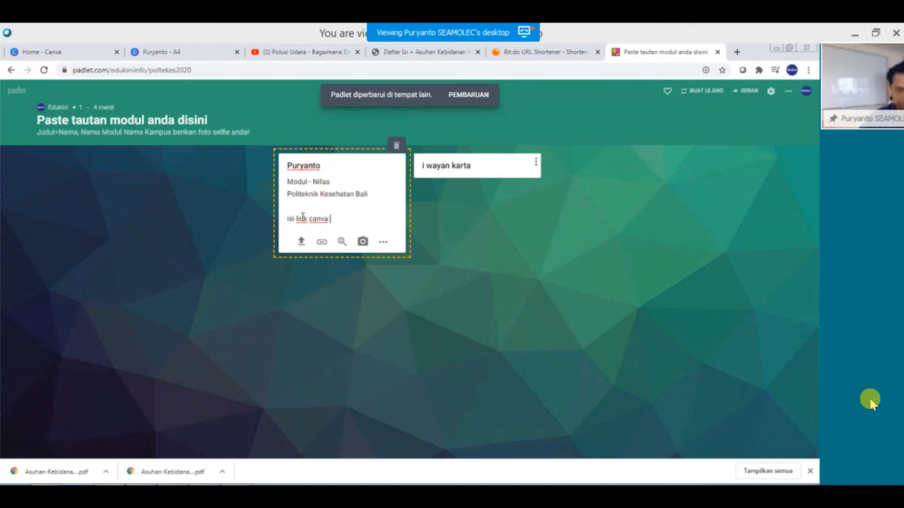
click(166, 55)
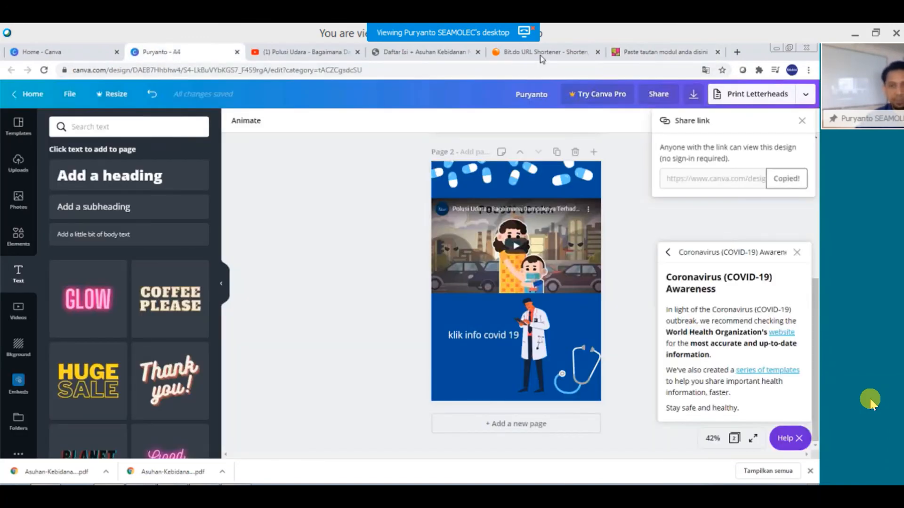
click(541, 56)
scroll(470, 184, up, 1)
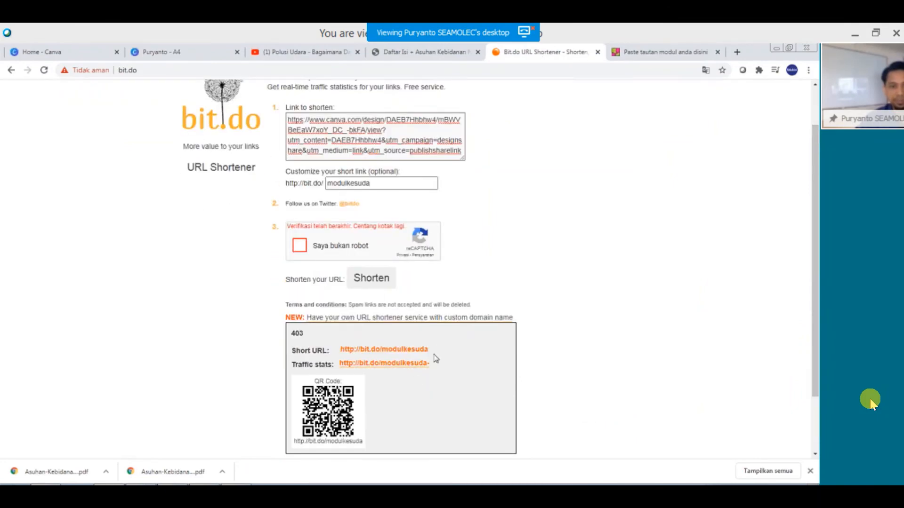
drag(437, 349, 337, 348)
key(ctrl+c)
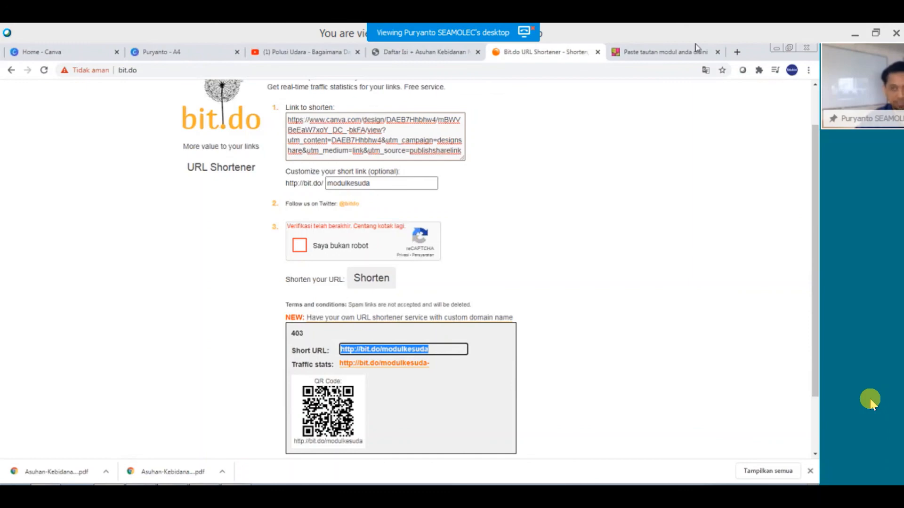
click(683, 53)
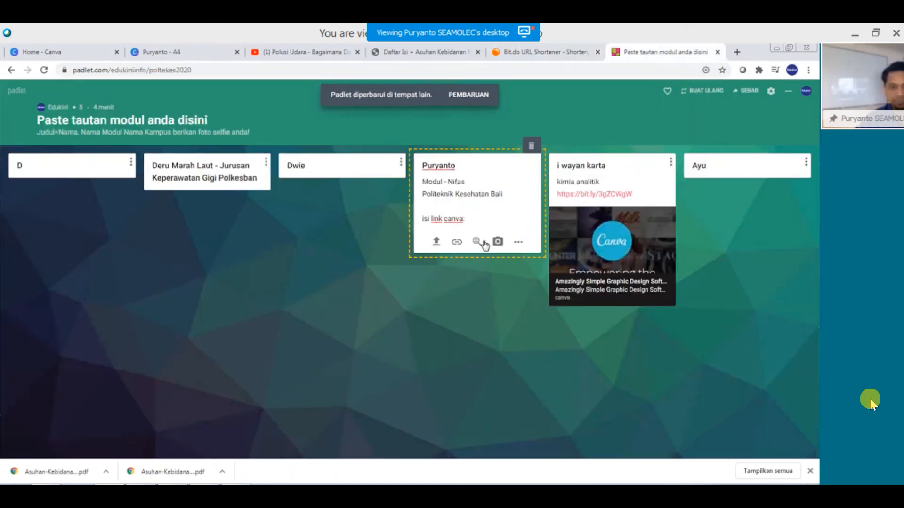
key(ctrl+v)
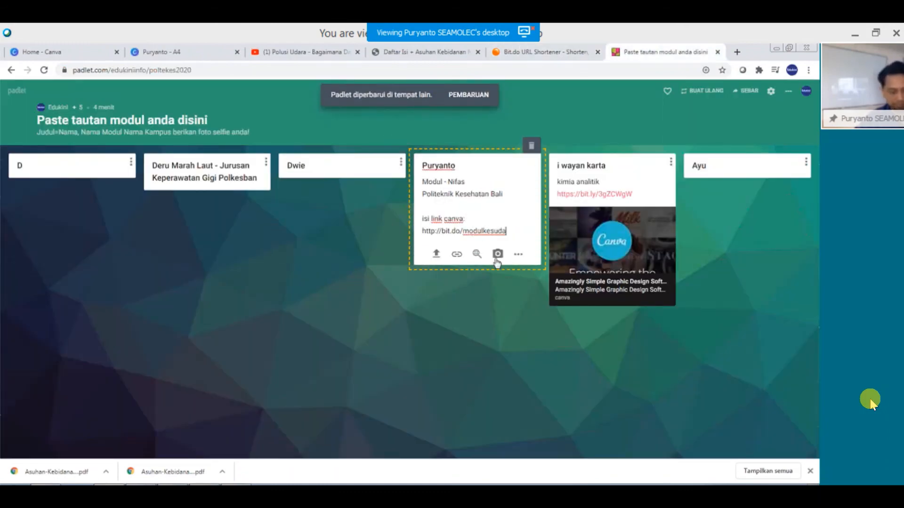
click(515, 343)
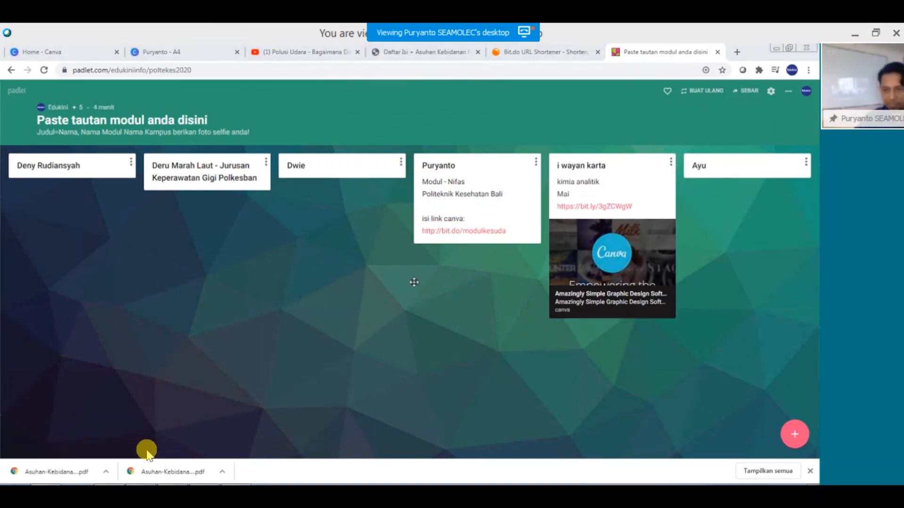
Write bit.do on a new last line in the Notepad notes, and minimize Notepad.
key(alt+Tab)
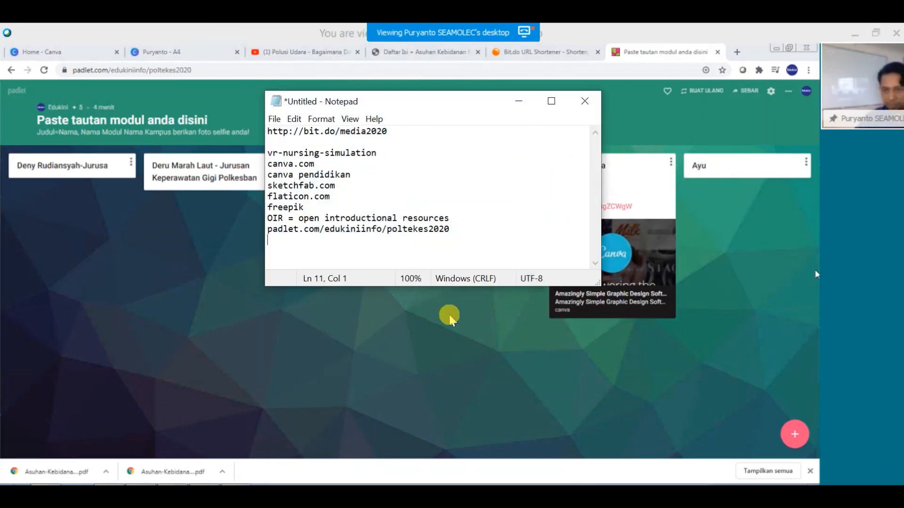
text(bit.)
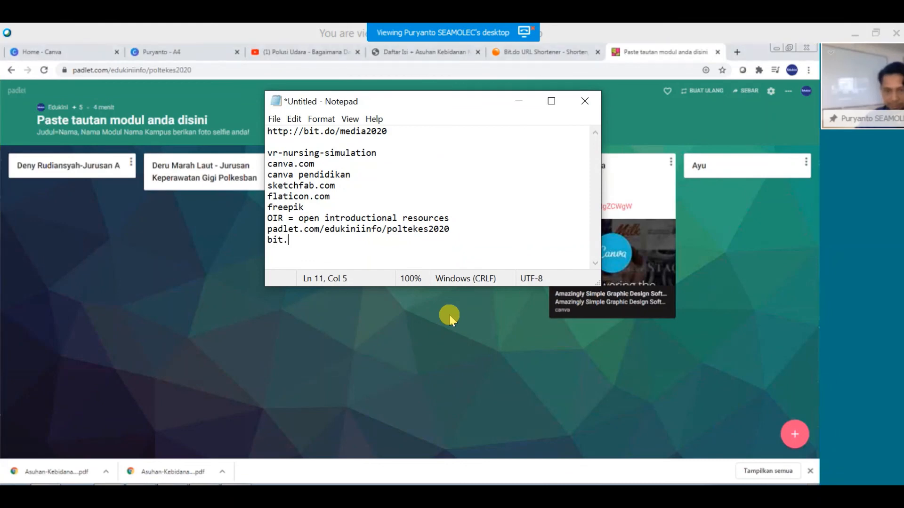
text(do)
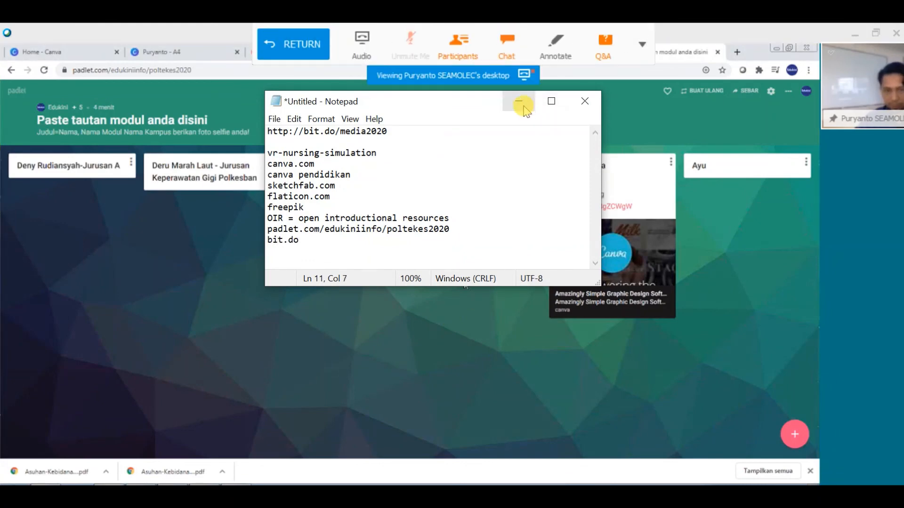
click(519, 101)
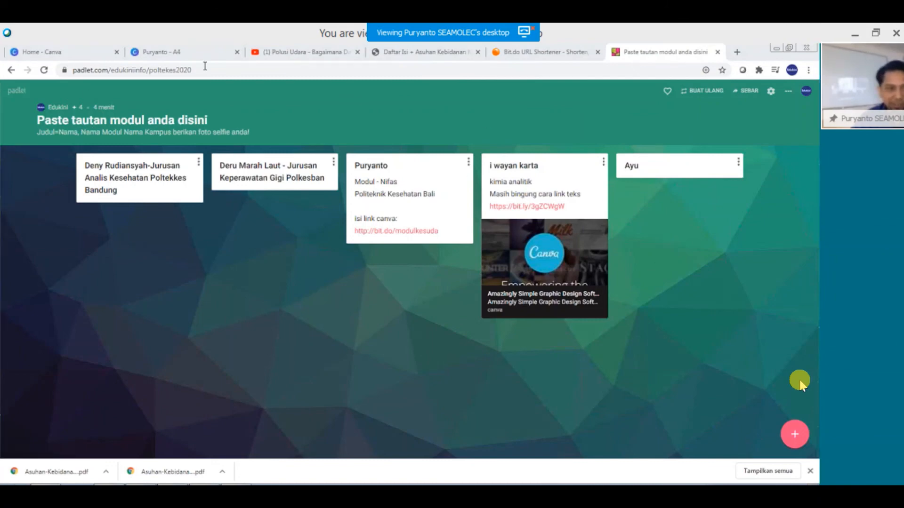
Reload the padlet wall to view the participants' latest posts.
click(209, 70)
key(Return)
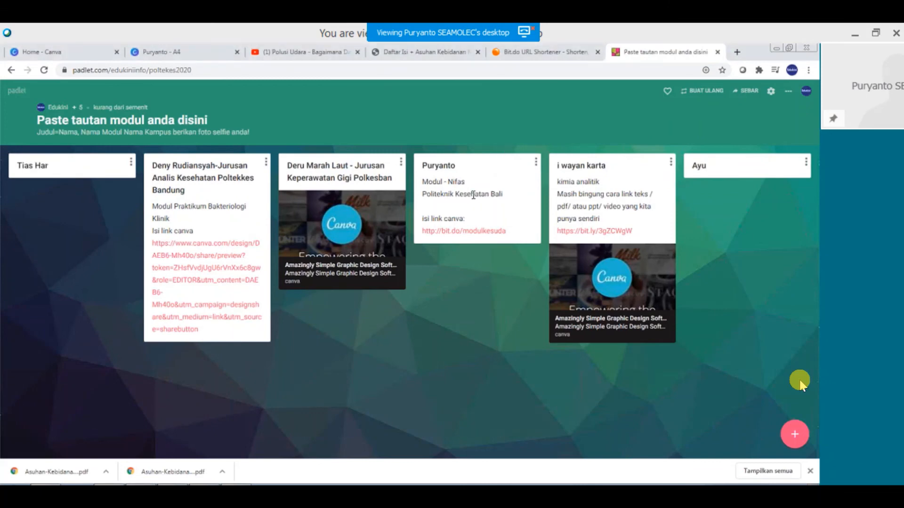
drag(473, 193, 473, 194)
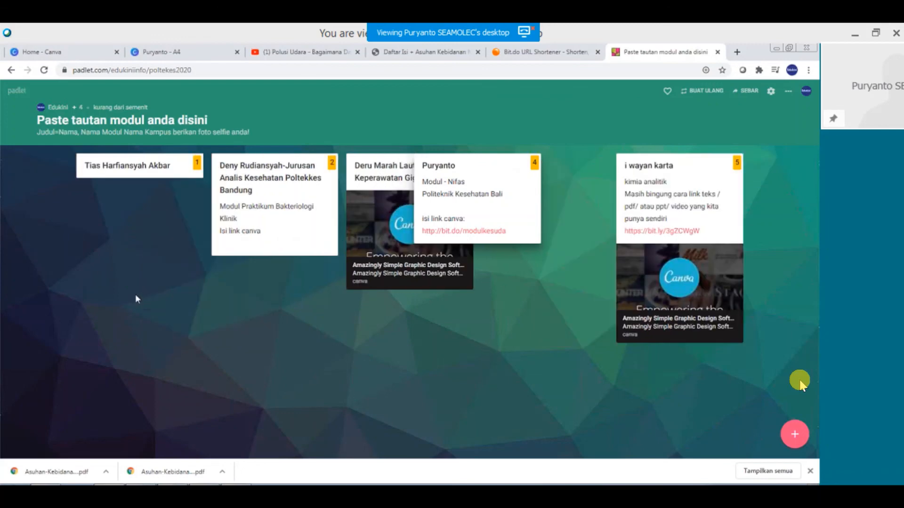
key(F5)
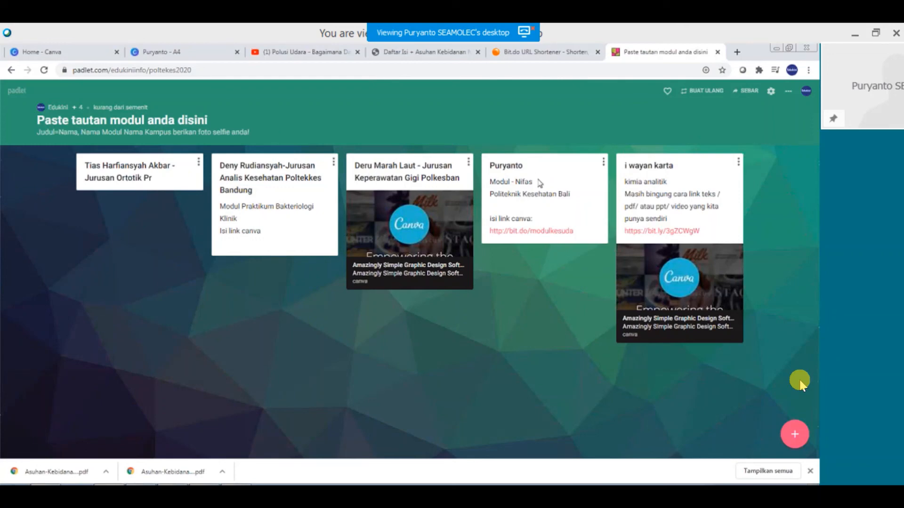
Edit the Modul - Nifas post, take a webcam photo for it with the normal filter, and save the photo.
click(604, 163)
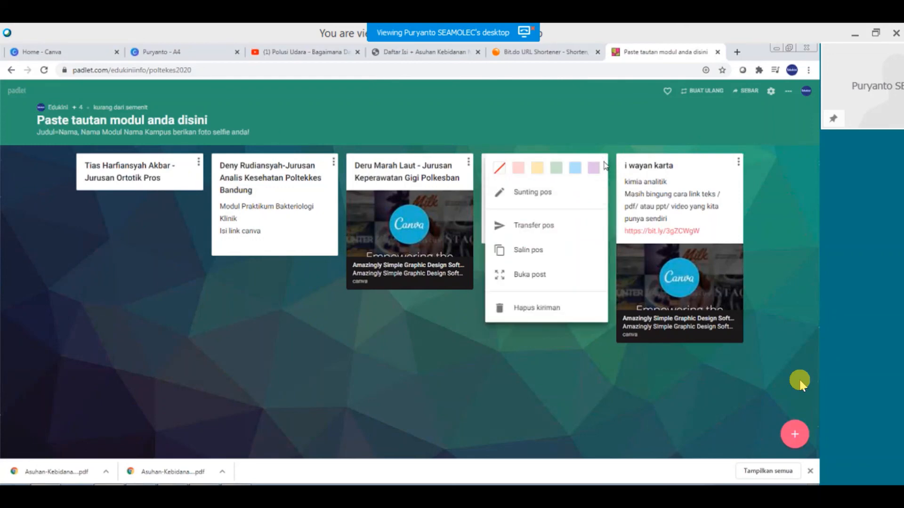
click(560, 194)
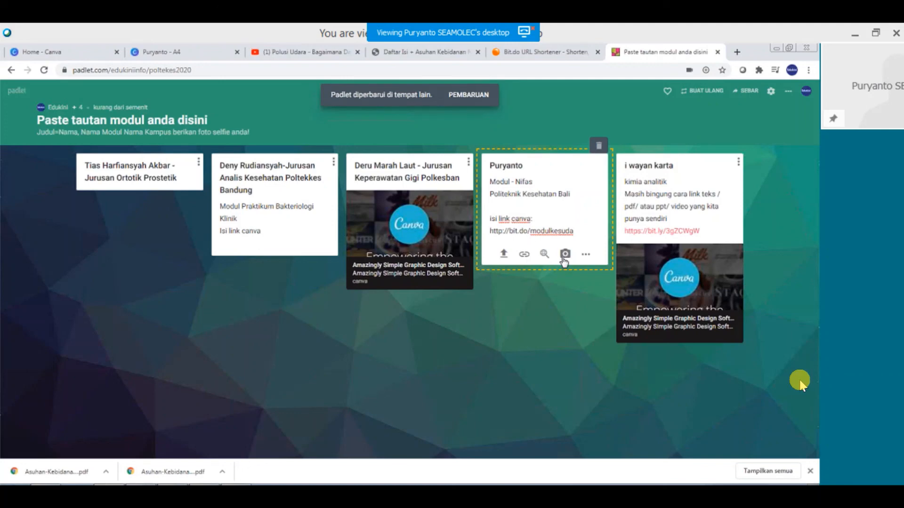
click(565, 255)
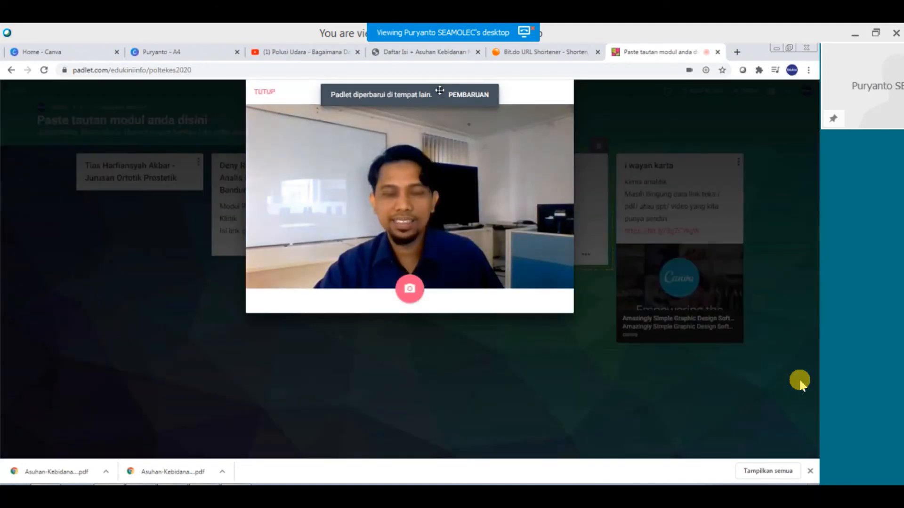
click(405, 297)
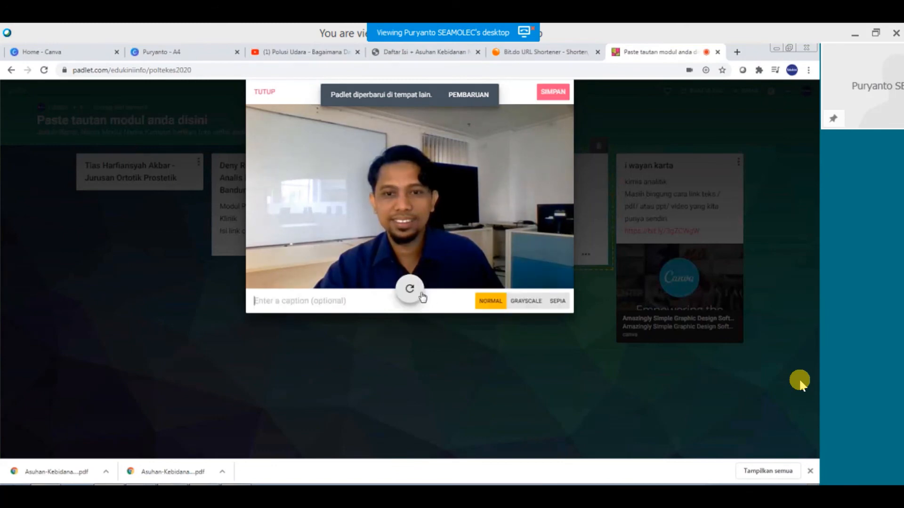
click(559, 93)
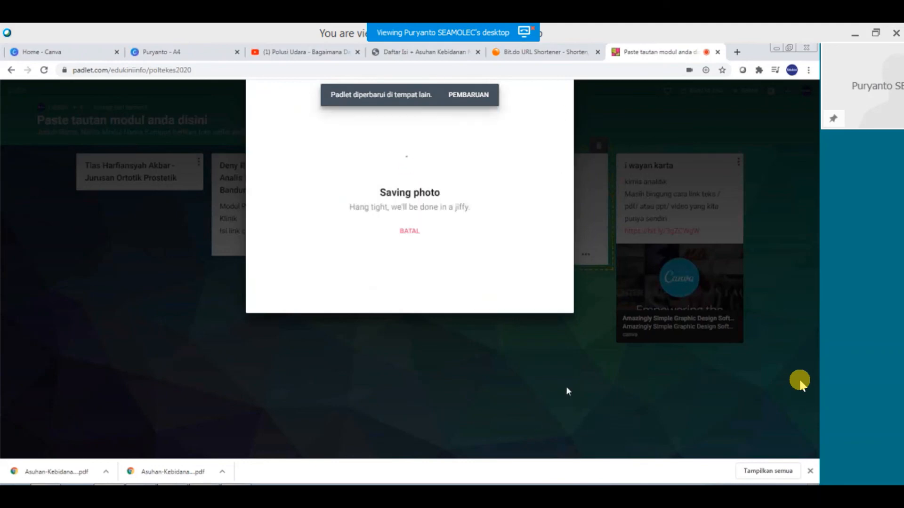